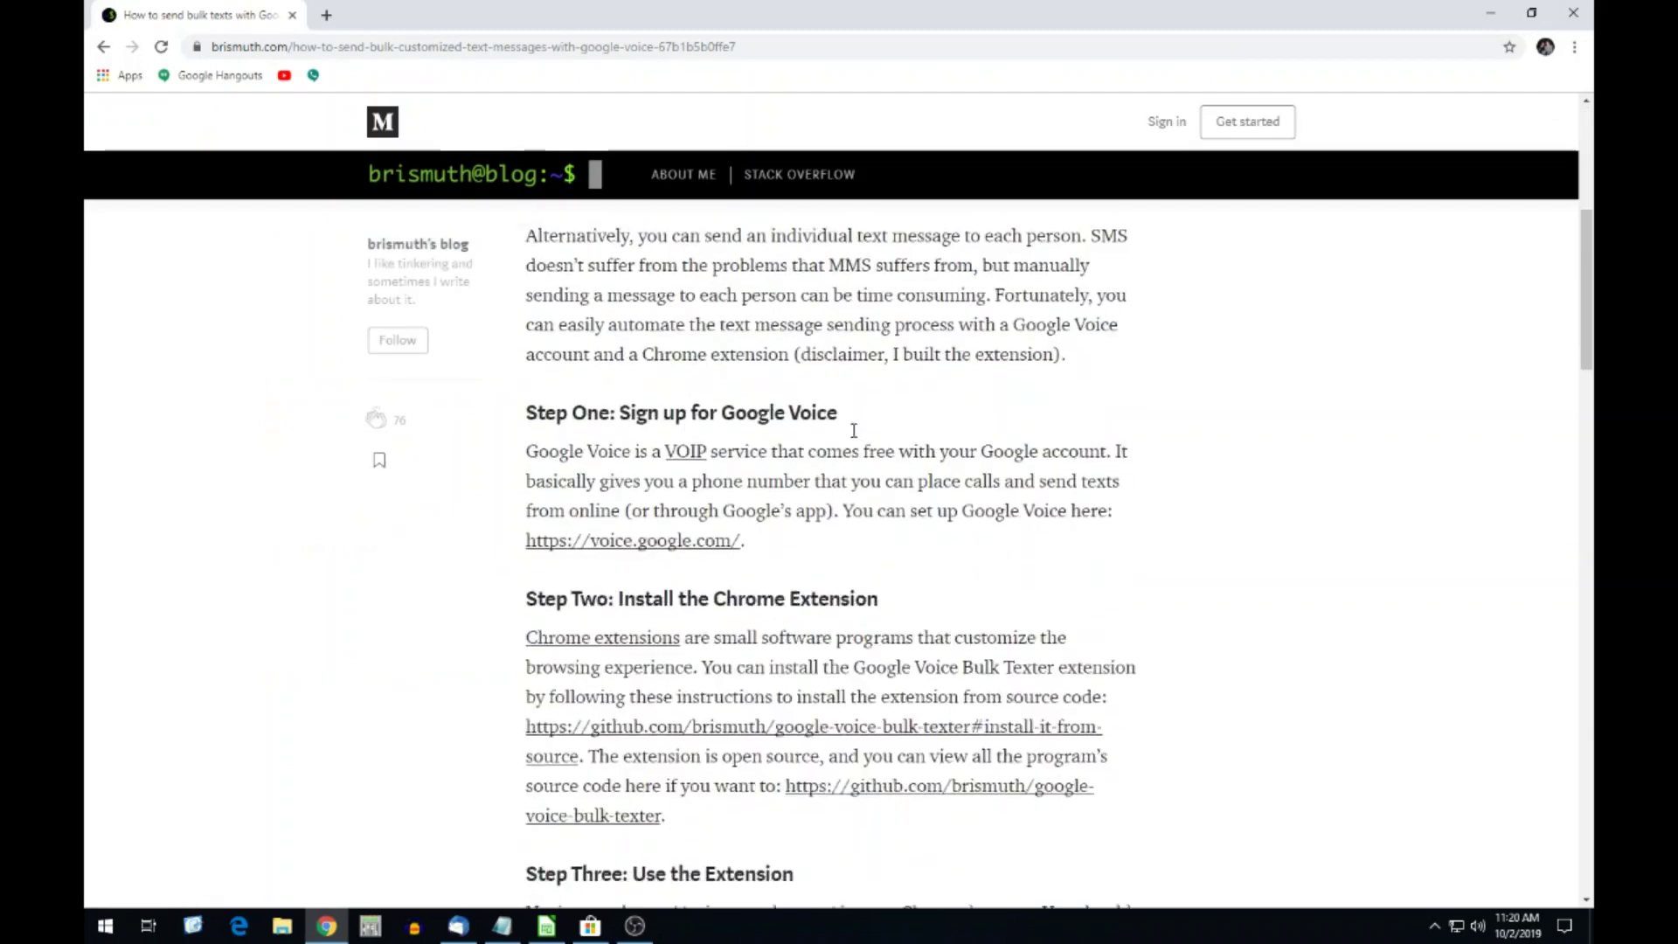
Open the install-from-source instructions in the google-voice-bulk-texter GitHub repository.
scroll(845, 445, up, 7)
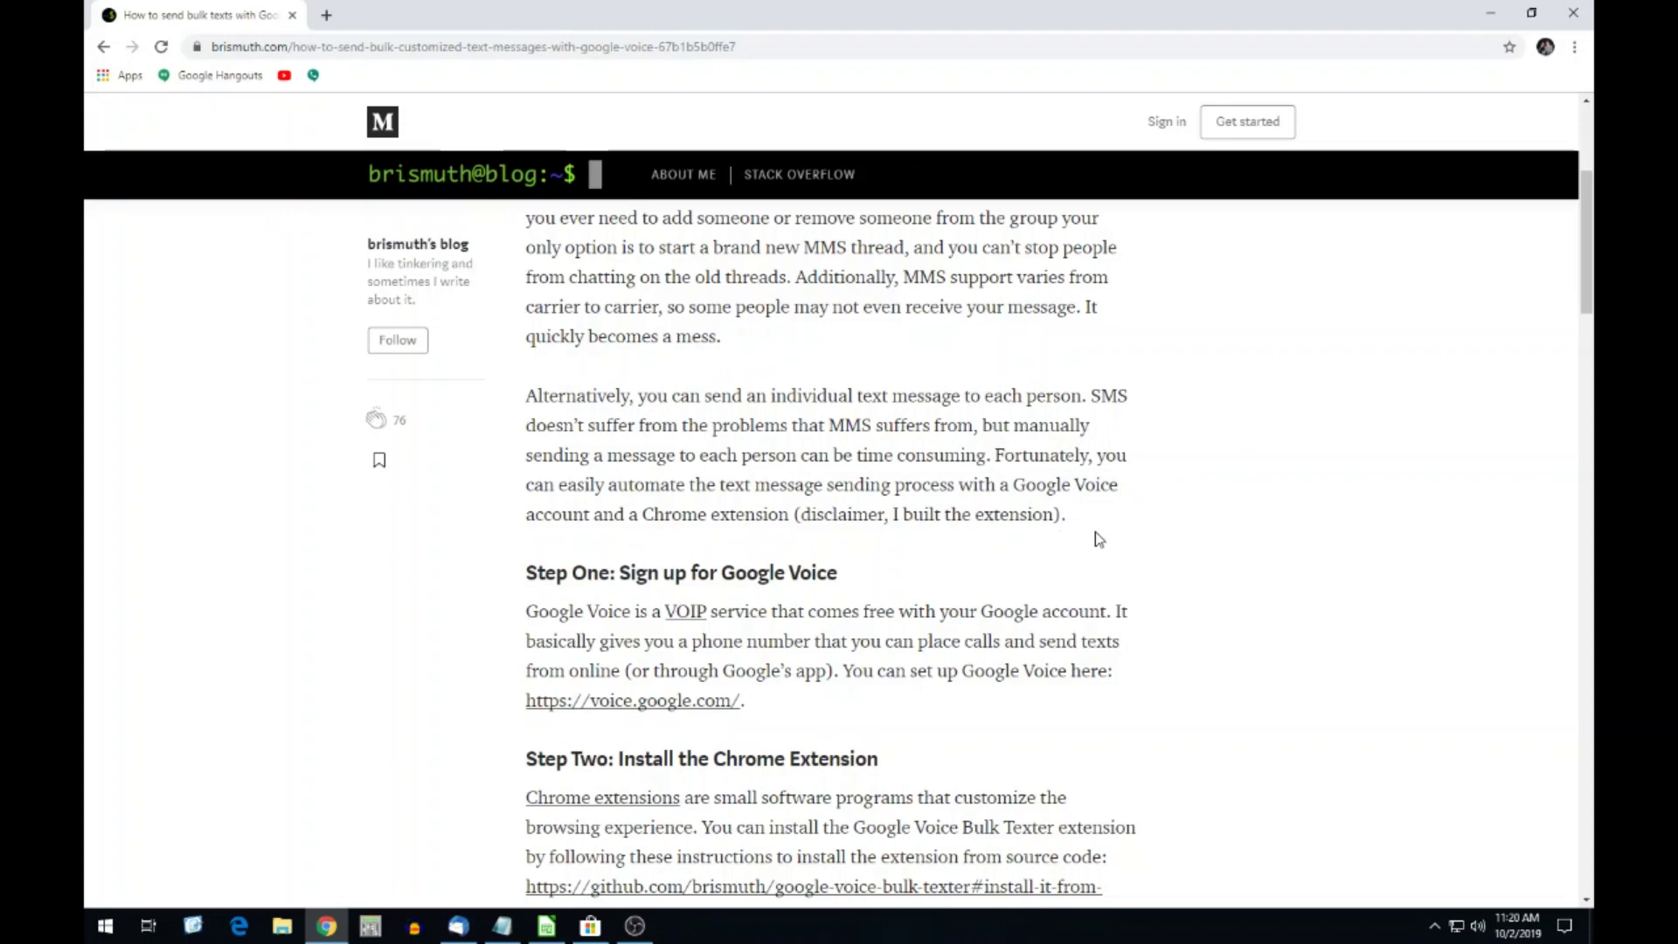
scroll(1098, 538, down, 1)
scroll(825, 576, down, 2)
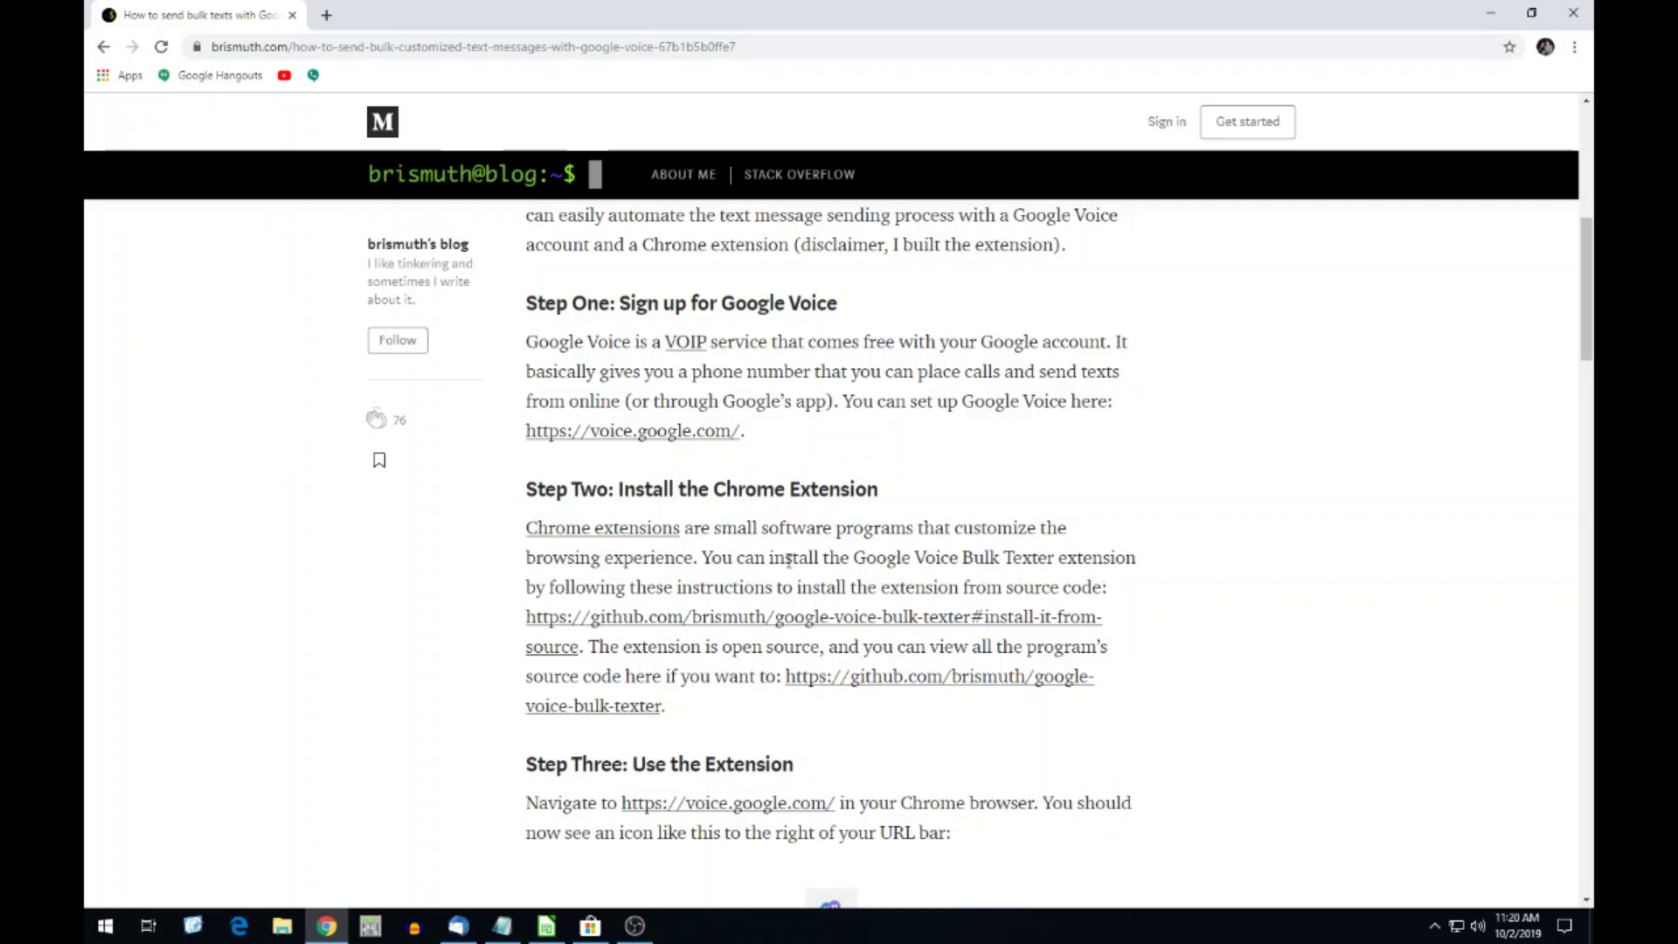
click(703, 624)
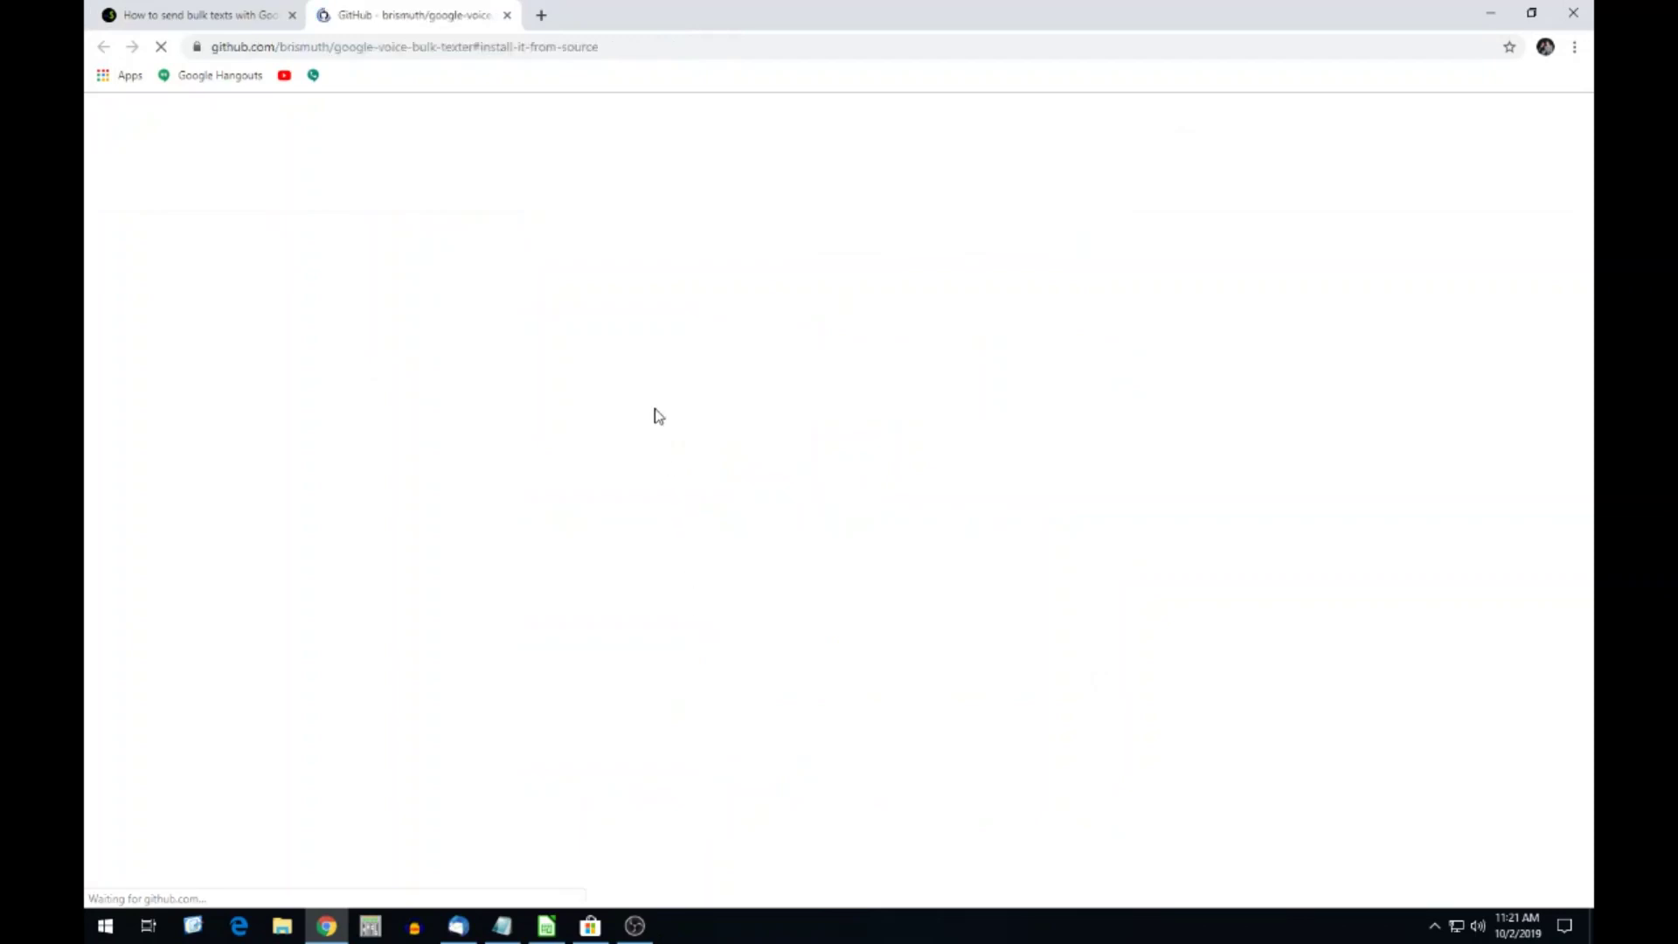
scroll(863, 474, down, 1)
scroll(863, 474, down, 20)
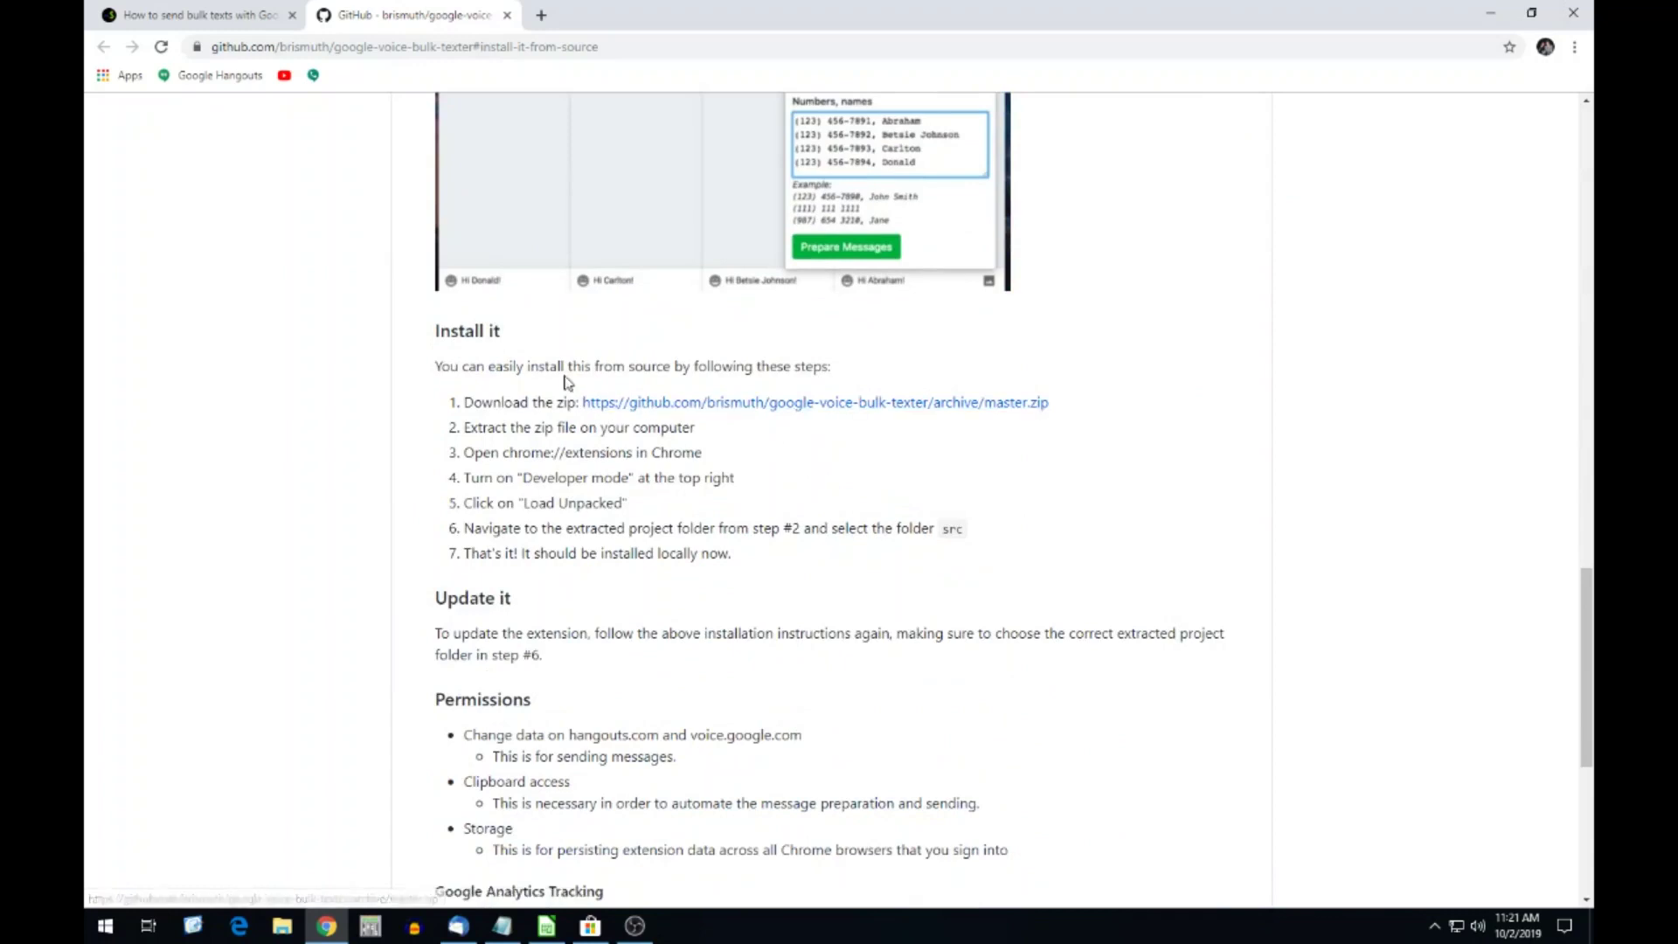
Download the master.zip and show google-voice-bulk-texter-master (1).zip in the Downloads folder.
click(764, 403)
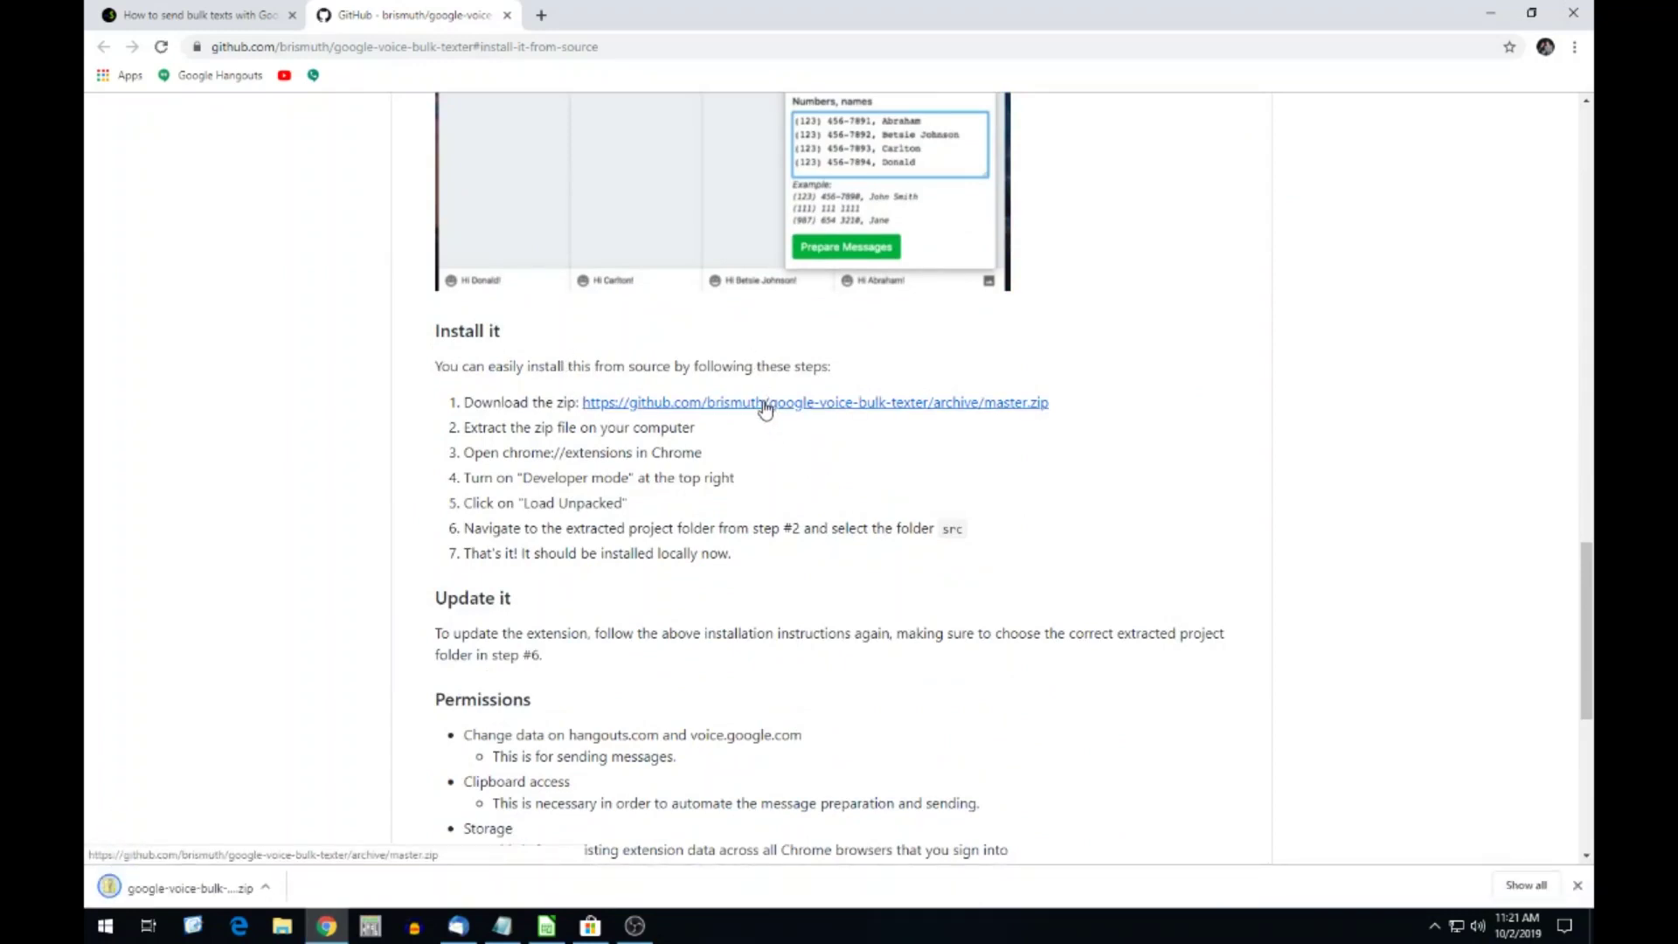
click(273, 891)
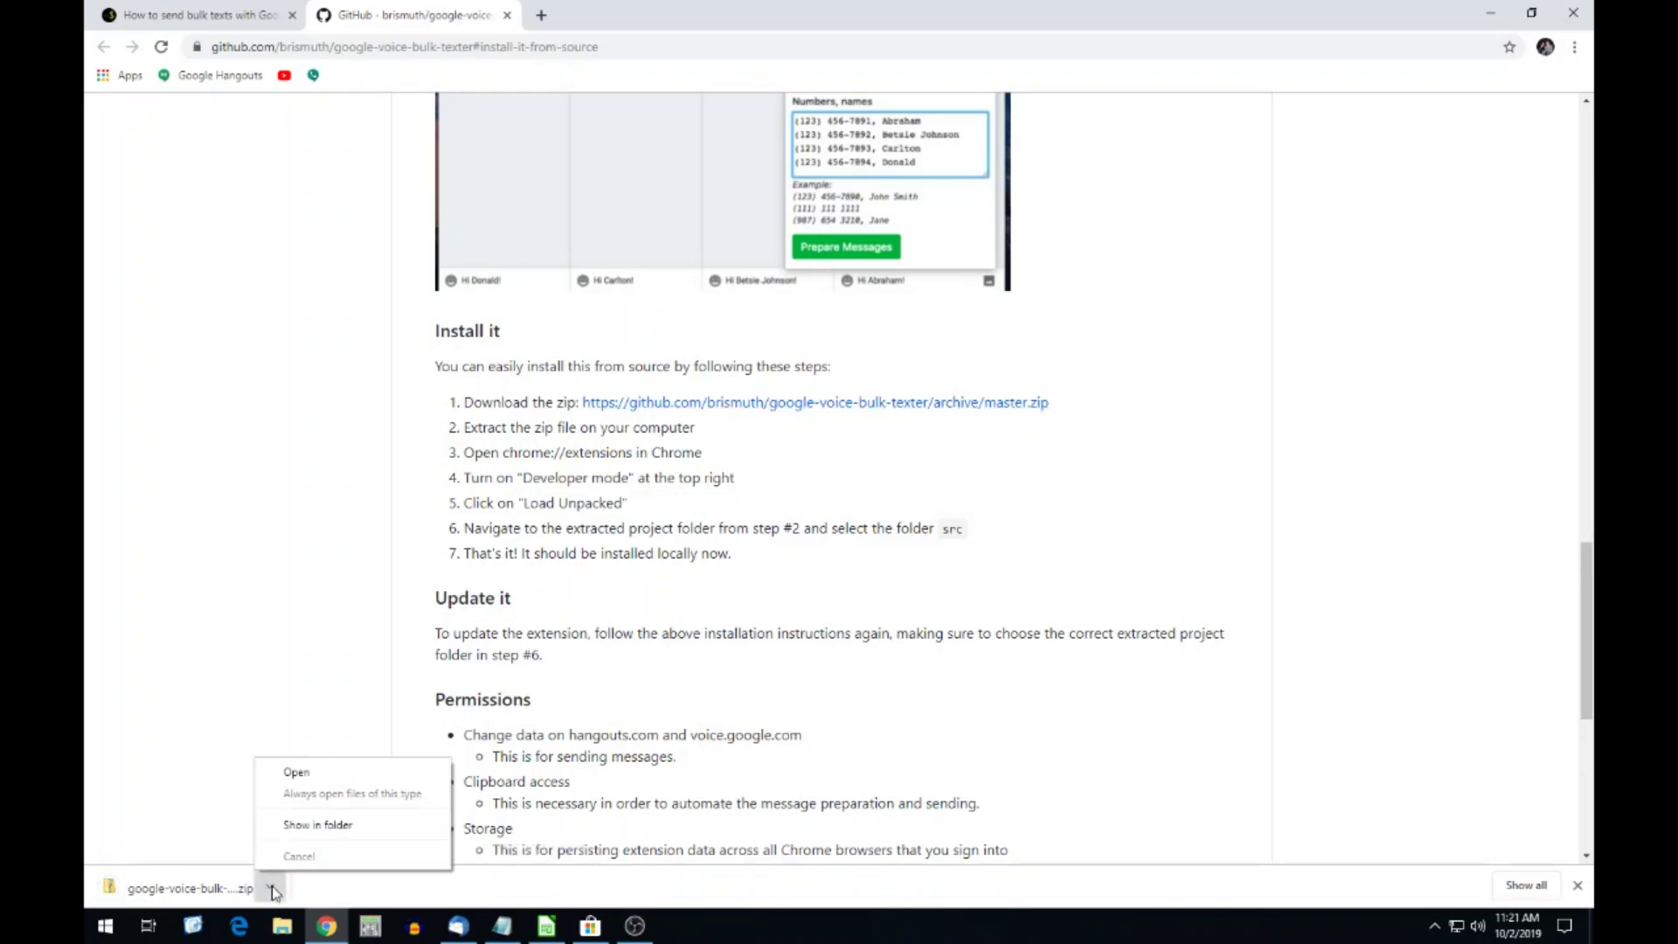
click(316, 827)
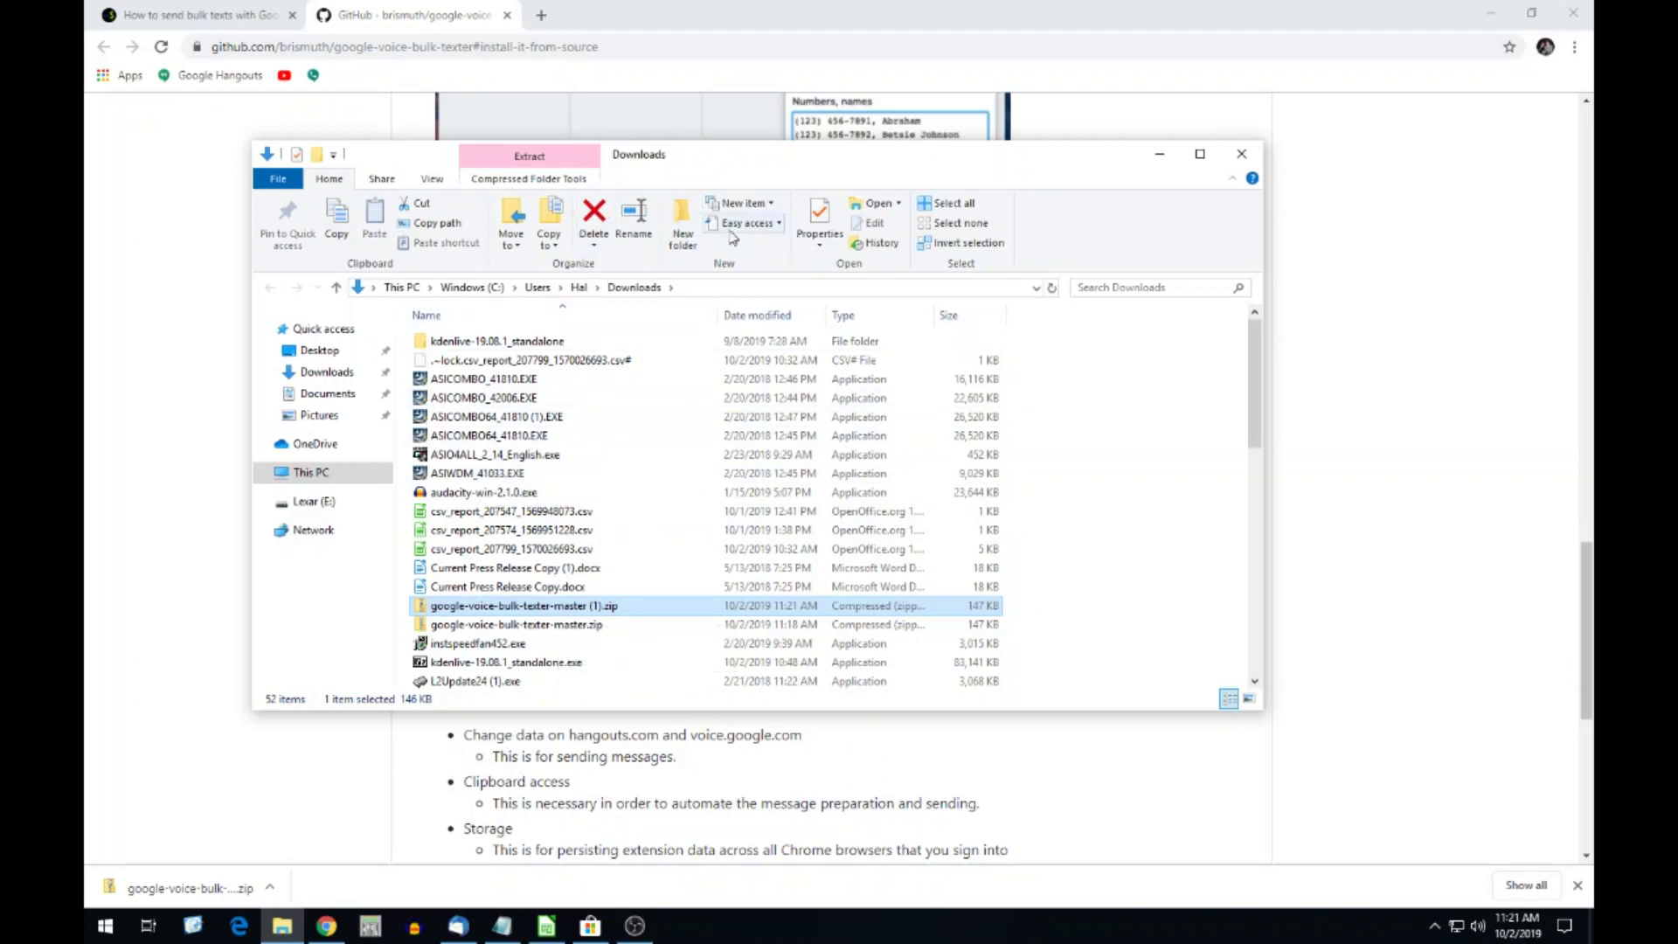
Extract all files of google-voice-bulk-texter-master (1).zip into Downloads, returning to the GitHub instructions.
double_click(528, 606)
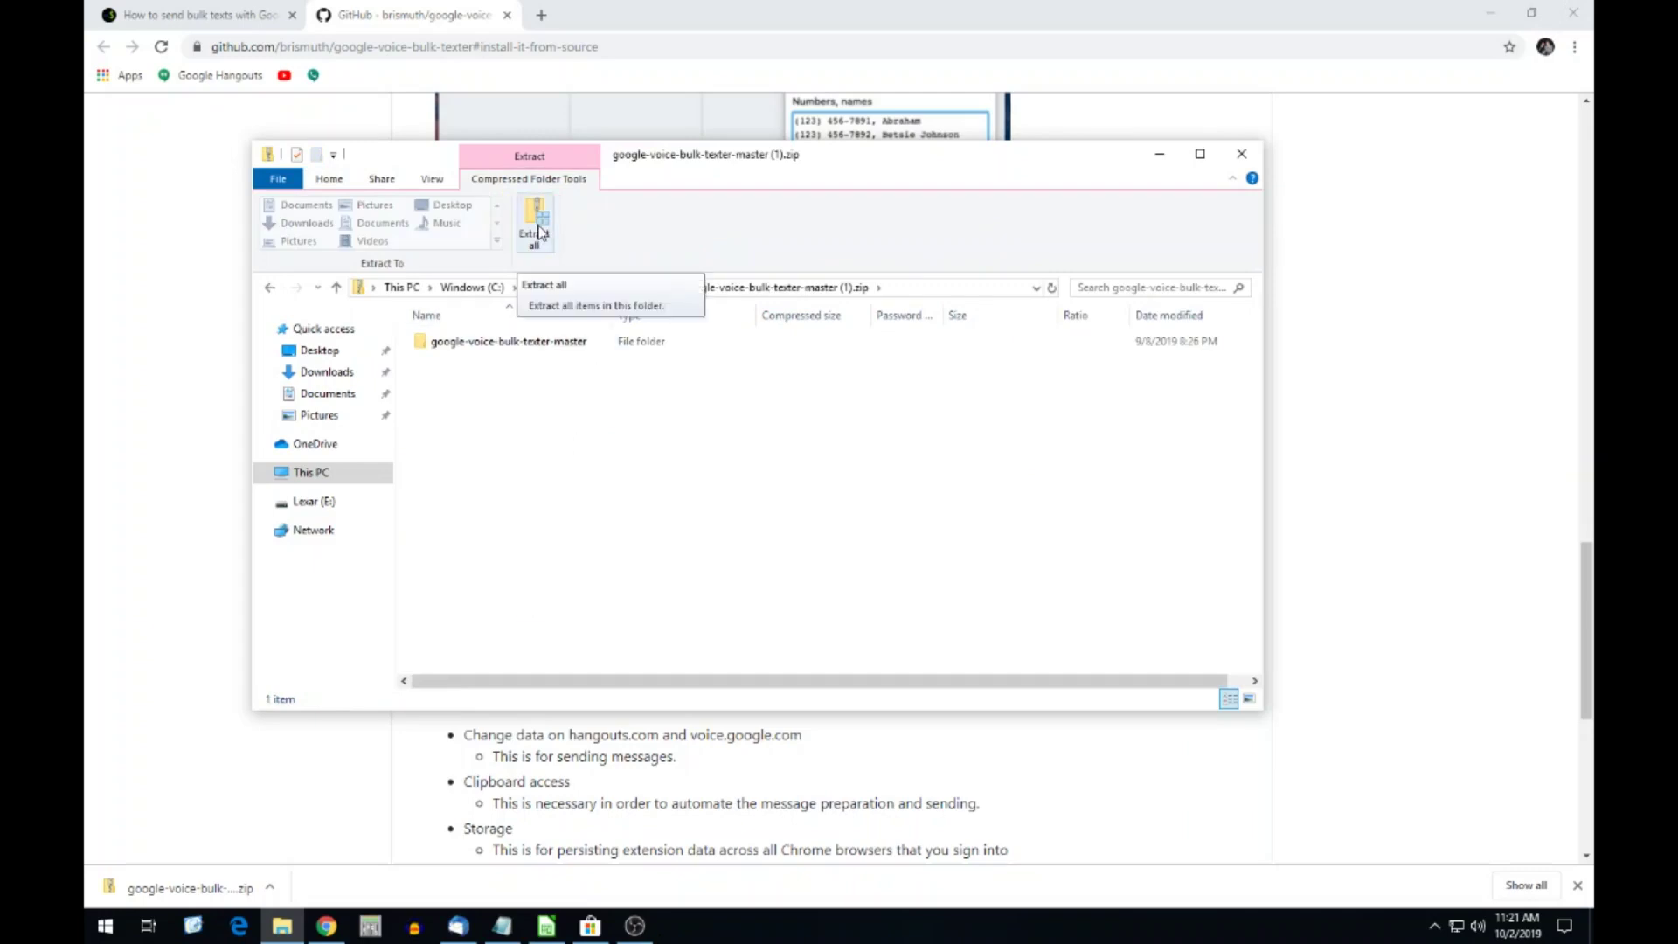
click(539, 232)
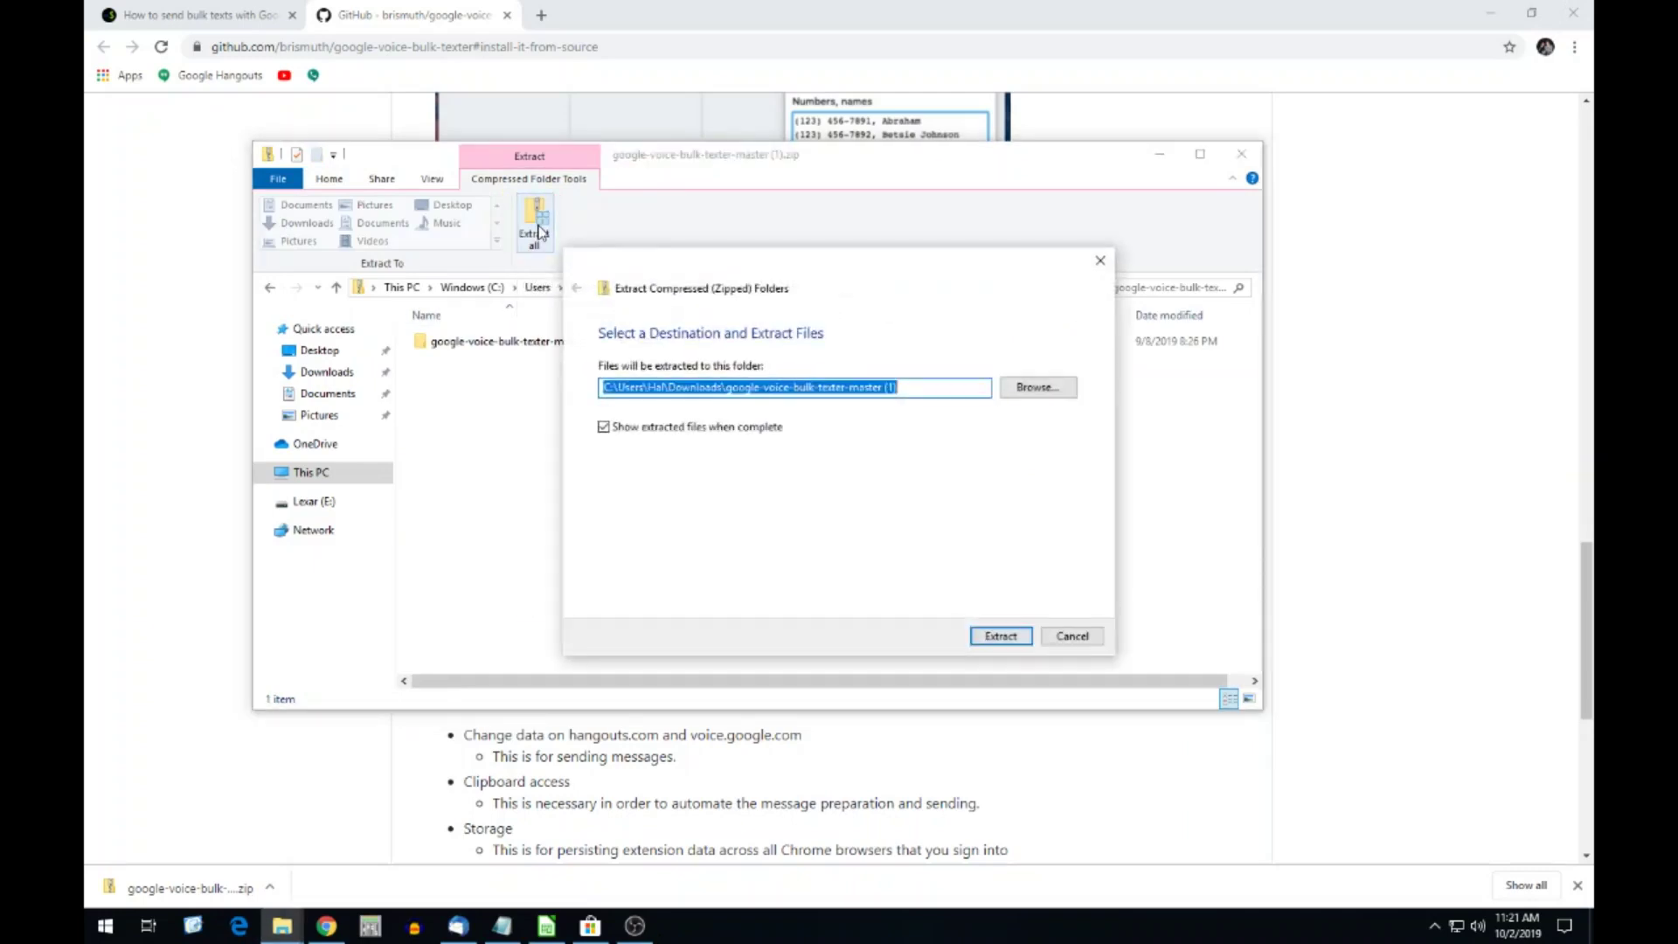
click(1011, 639)
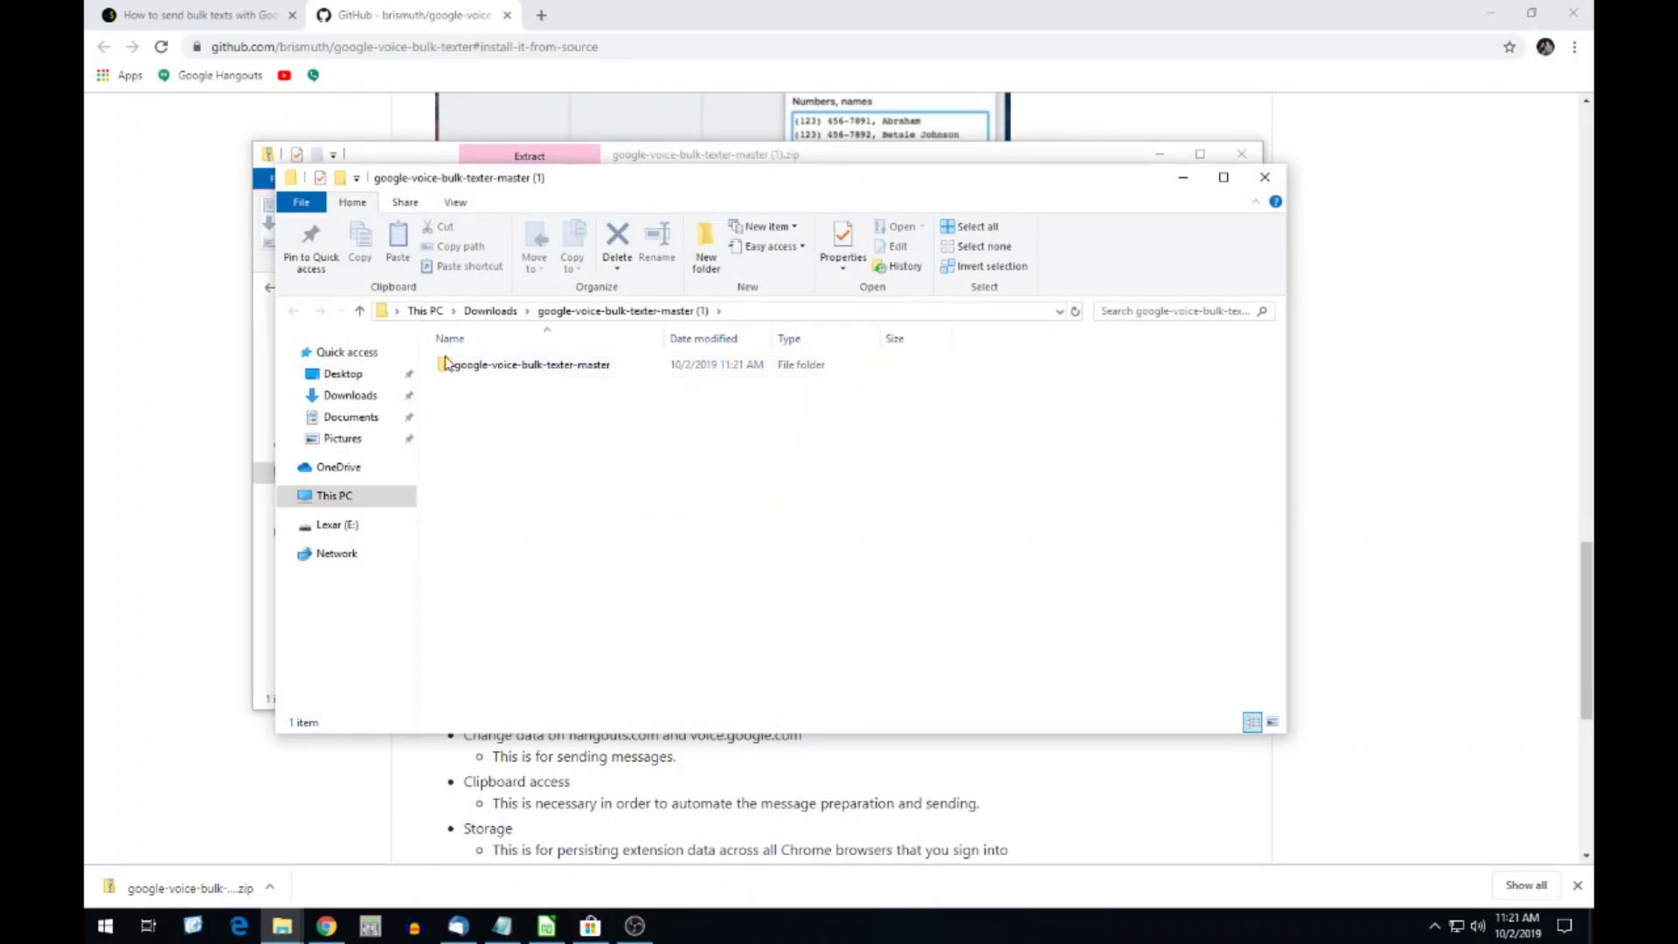
click(403, 21)
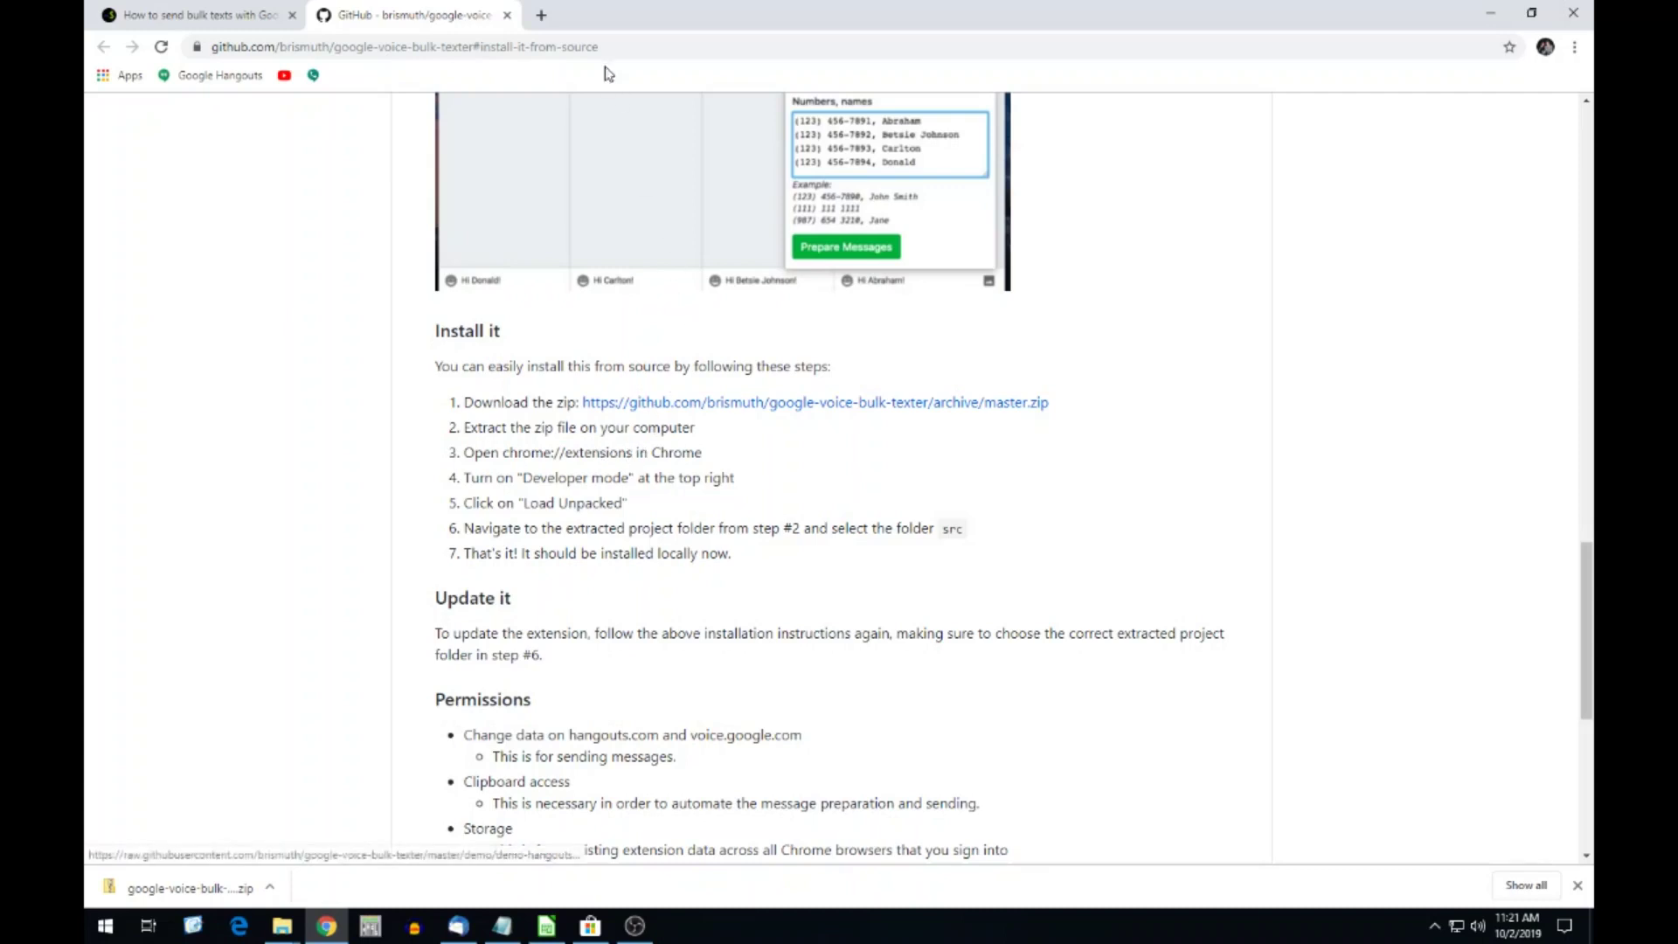
Go to chrome://extensions in a new tab and toggle Developer mode off and back on.
click(540, 16)
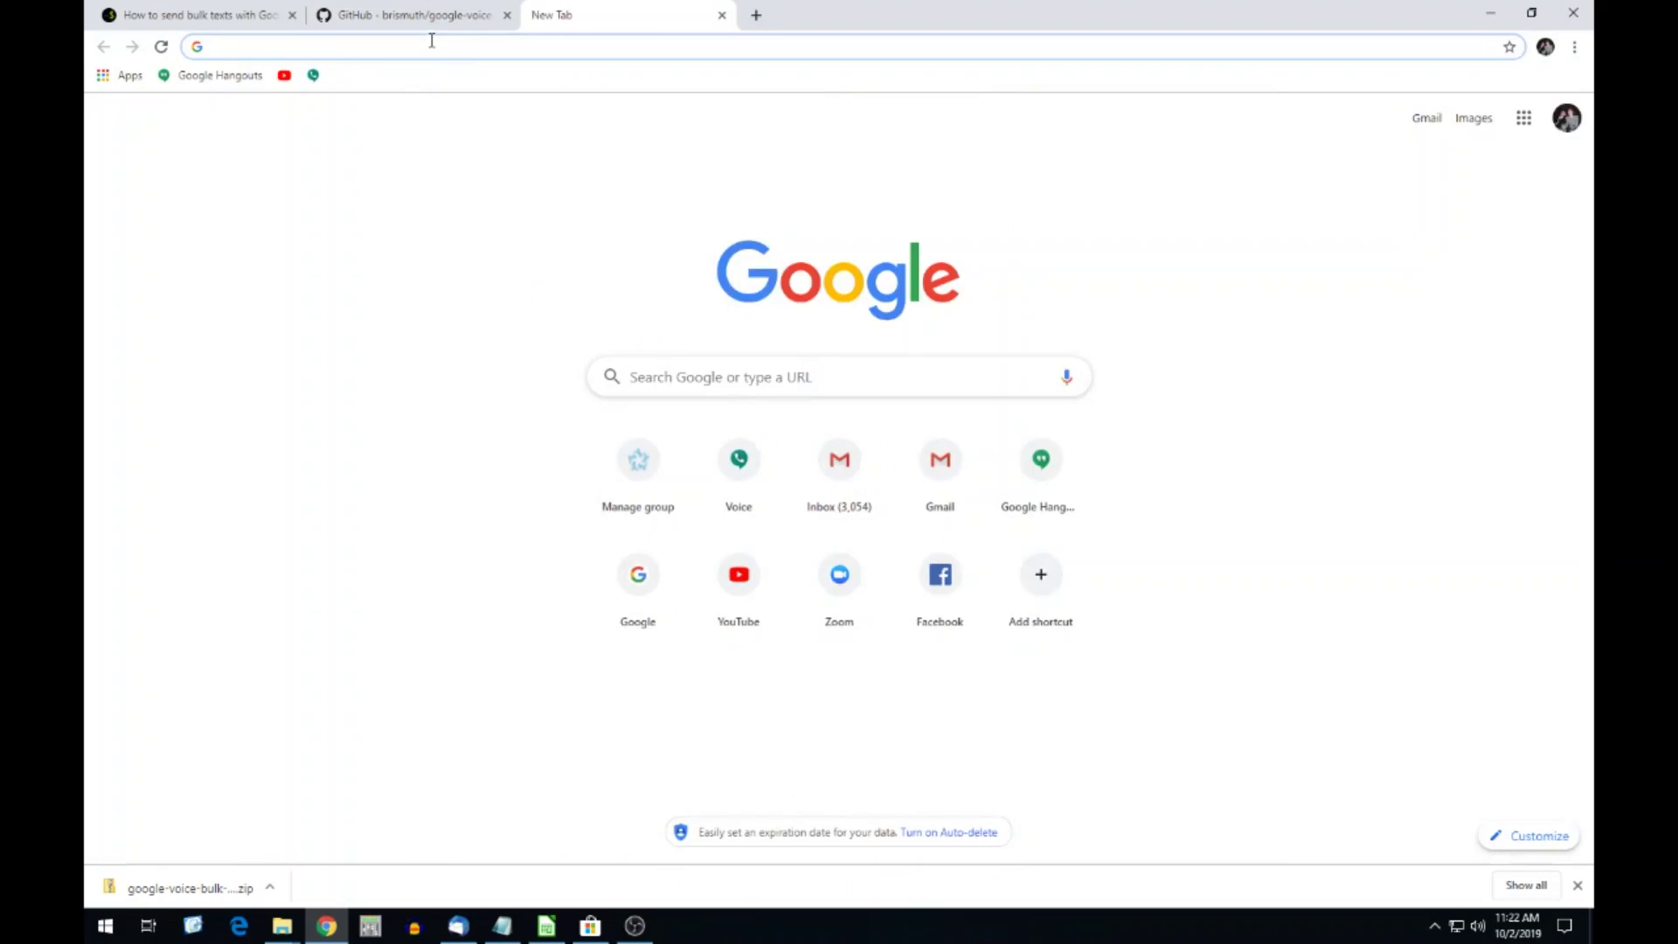
text(chrome://externsi)
key(BackSpace)
key(BackSpace)
key(BackSpace)
key(BackSpace)
text(nsions)
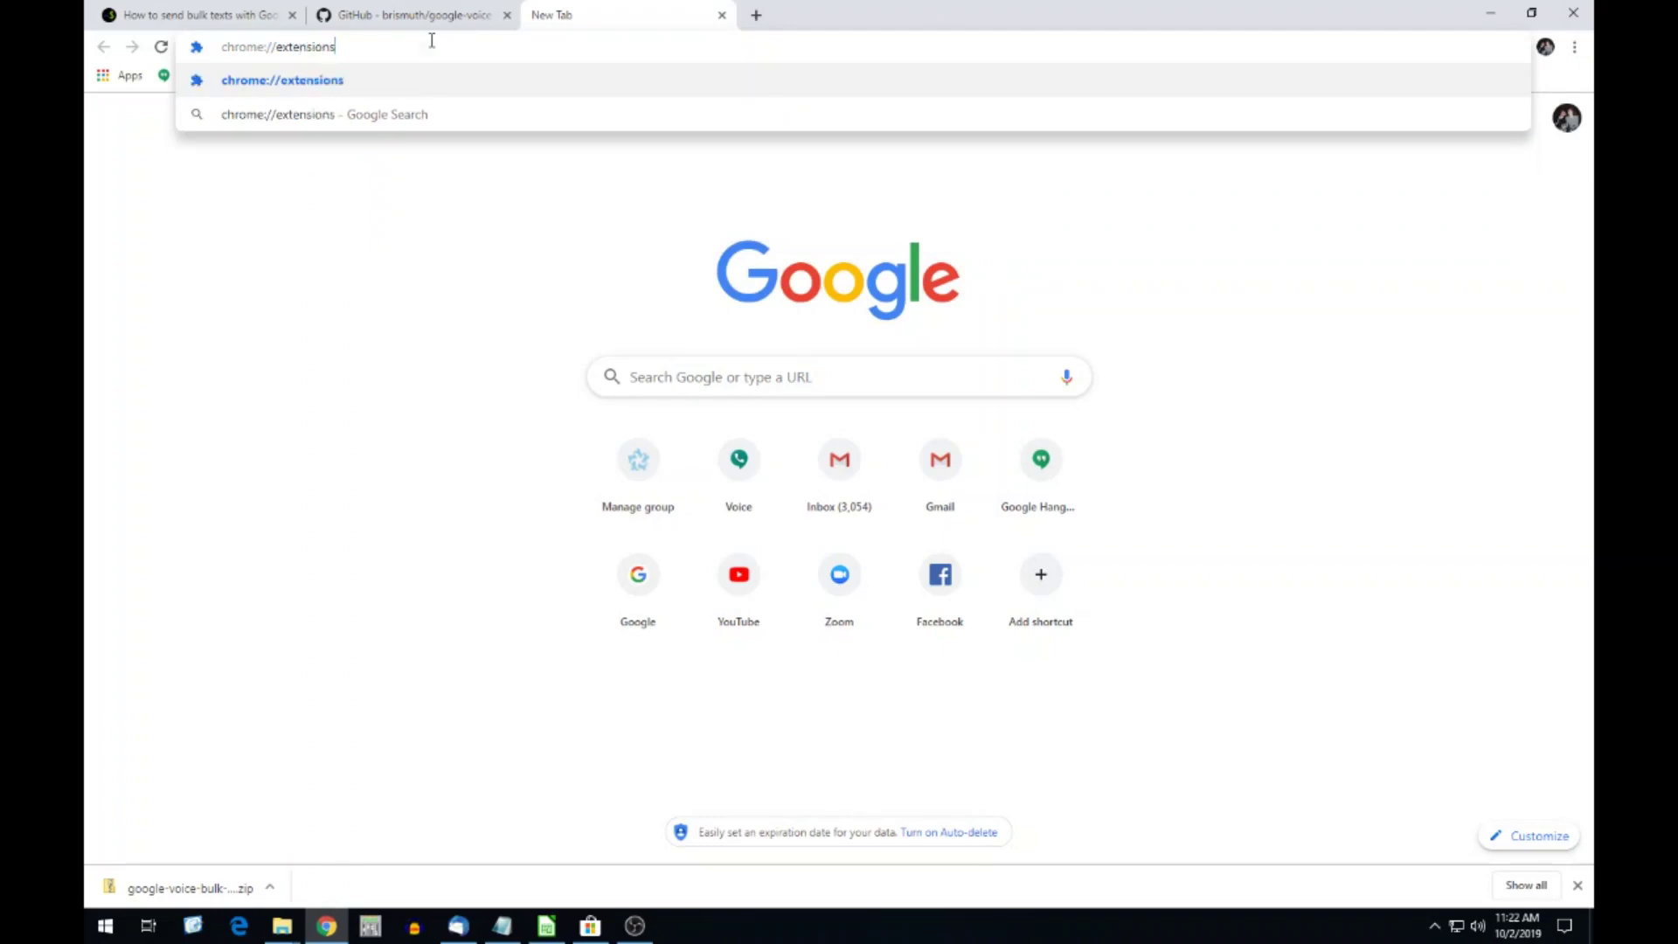
key(Return)
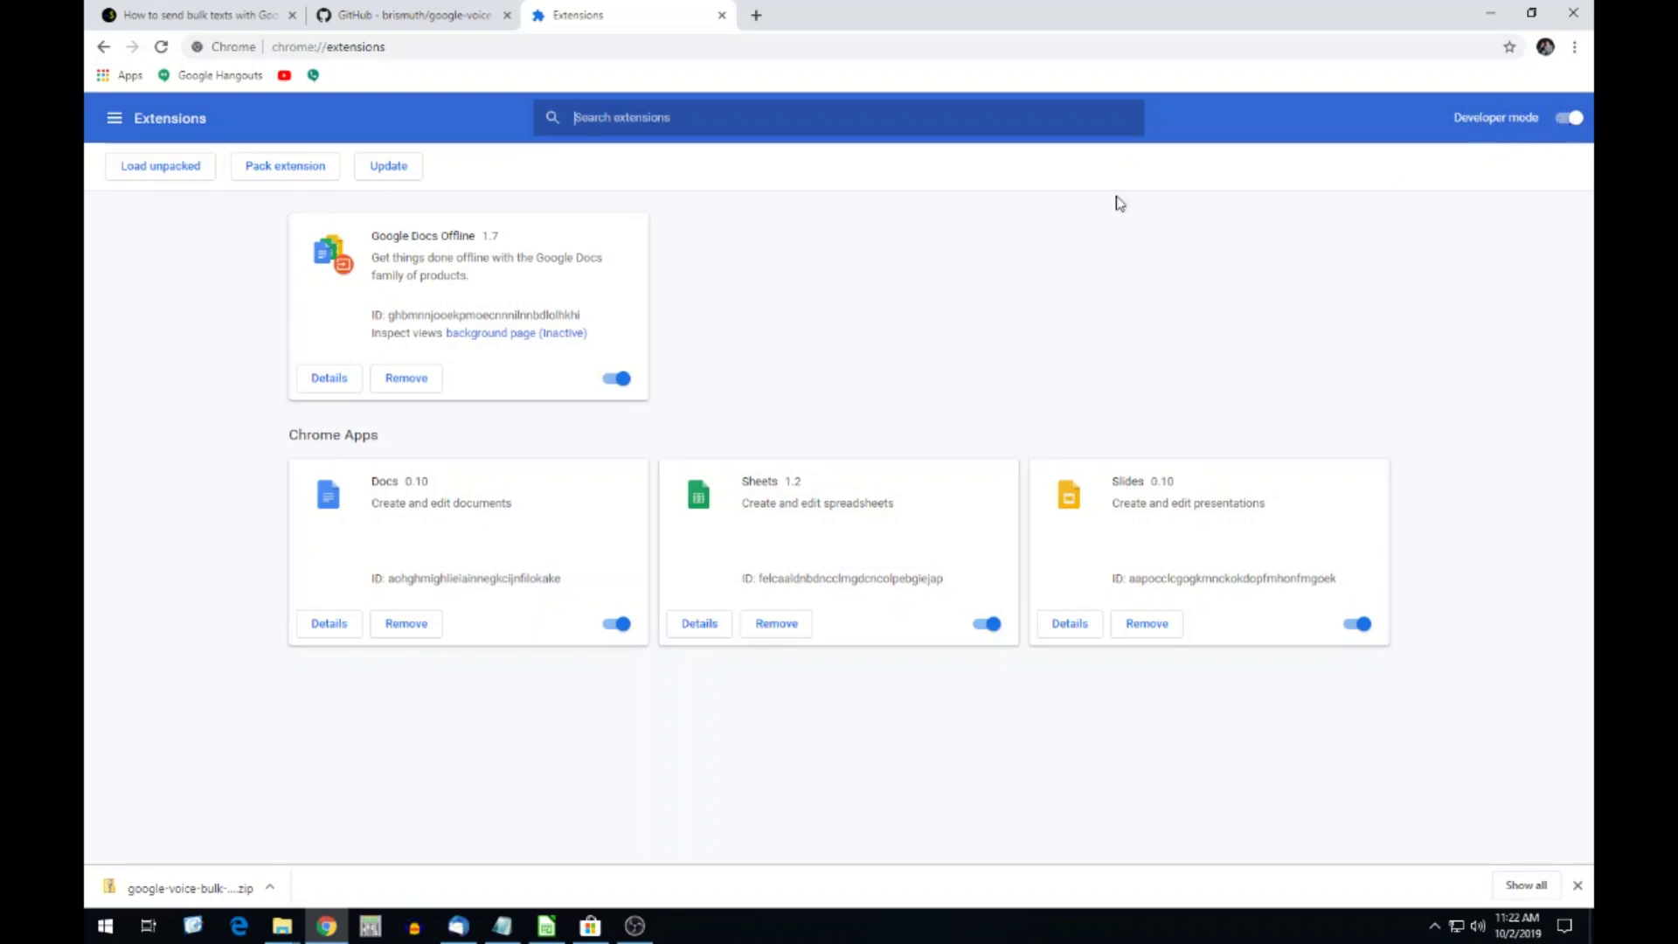
click(1558, 128)
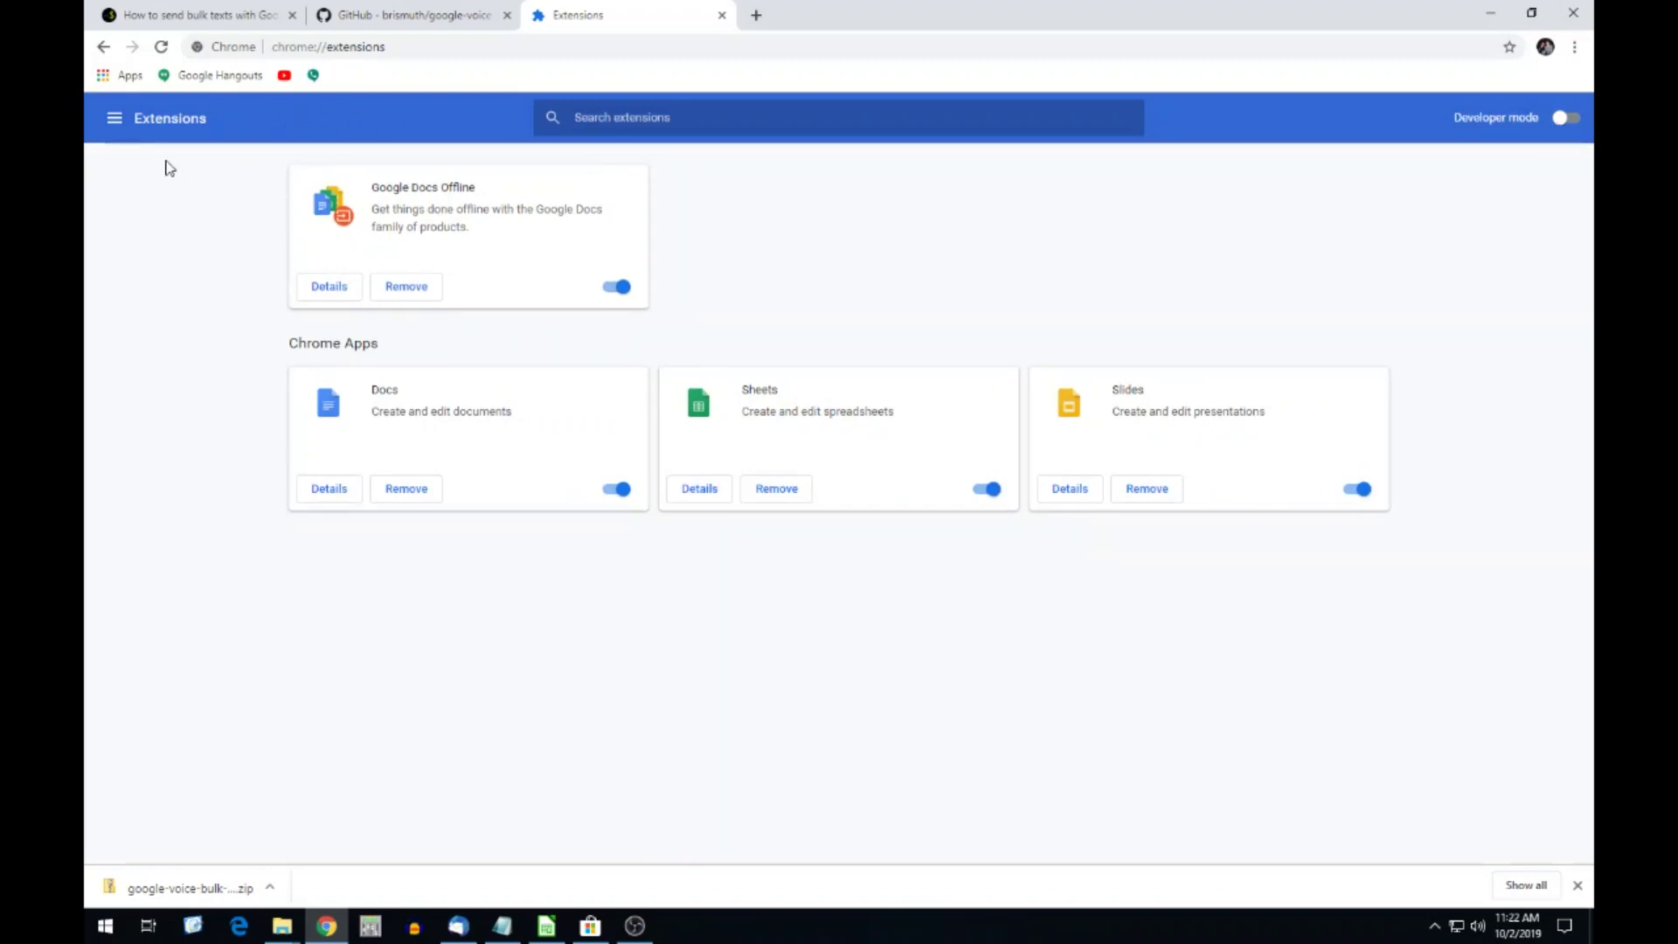
click(1570, 118)
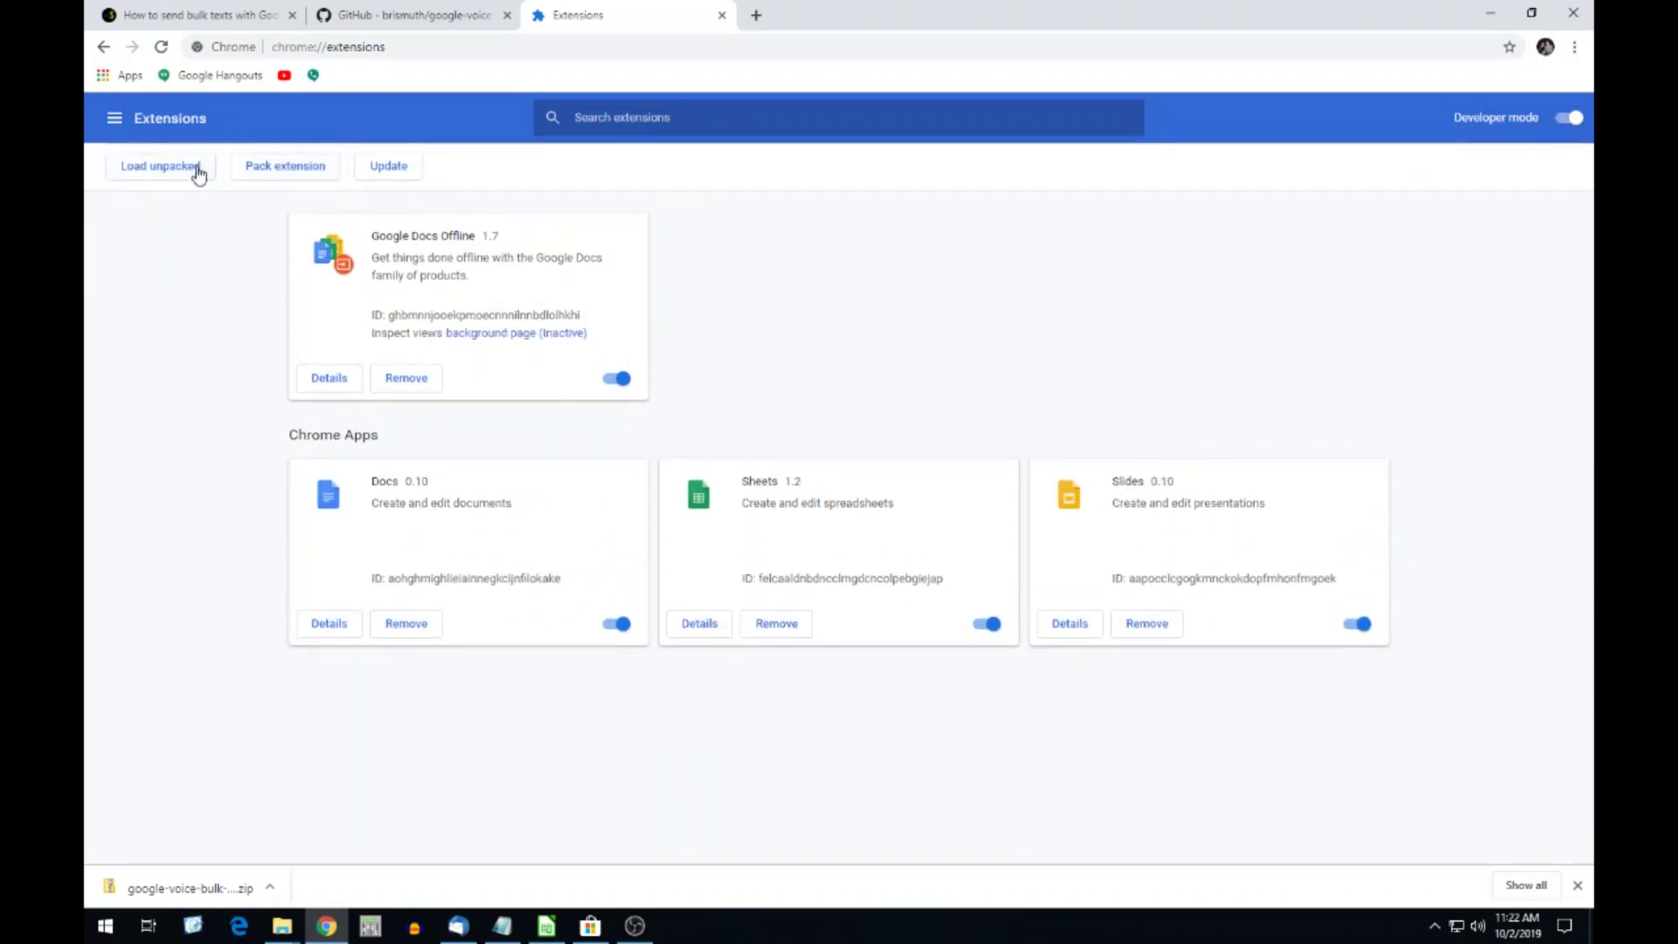
Load the src folder inside the extracted google-voice-bulk-texter-master folders as an unpacked extension.
click(193, 175)
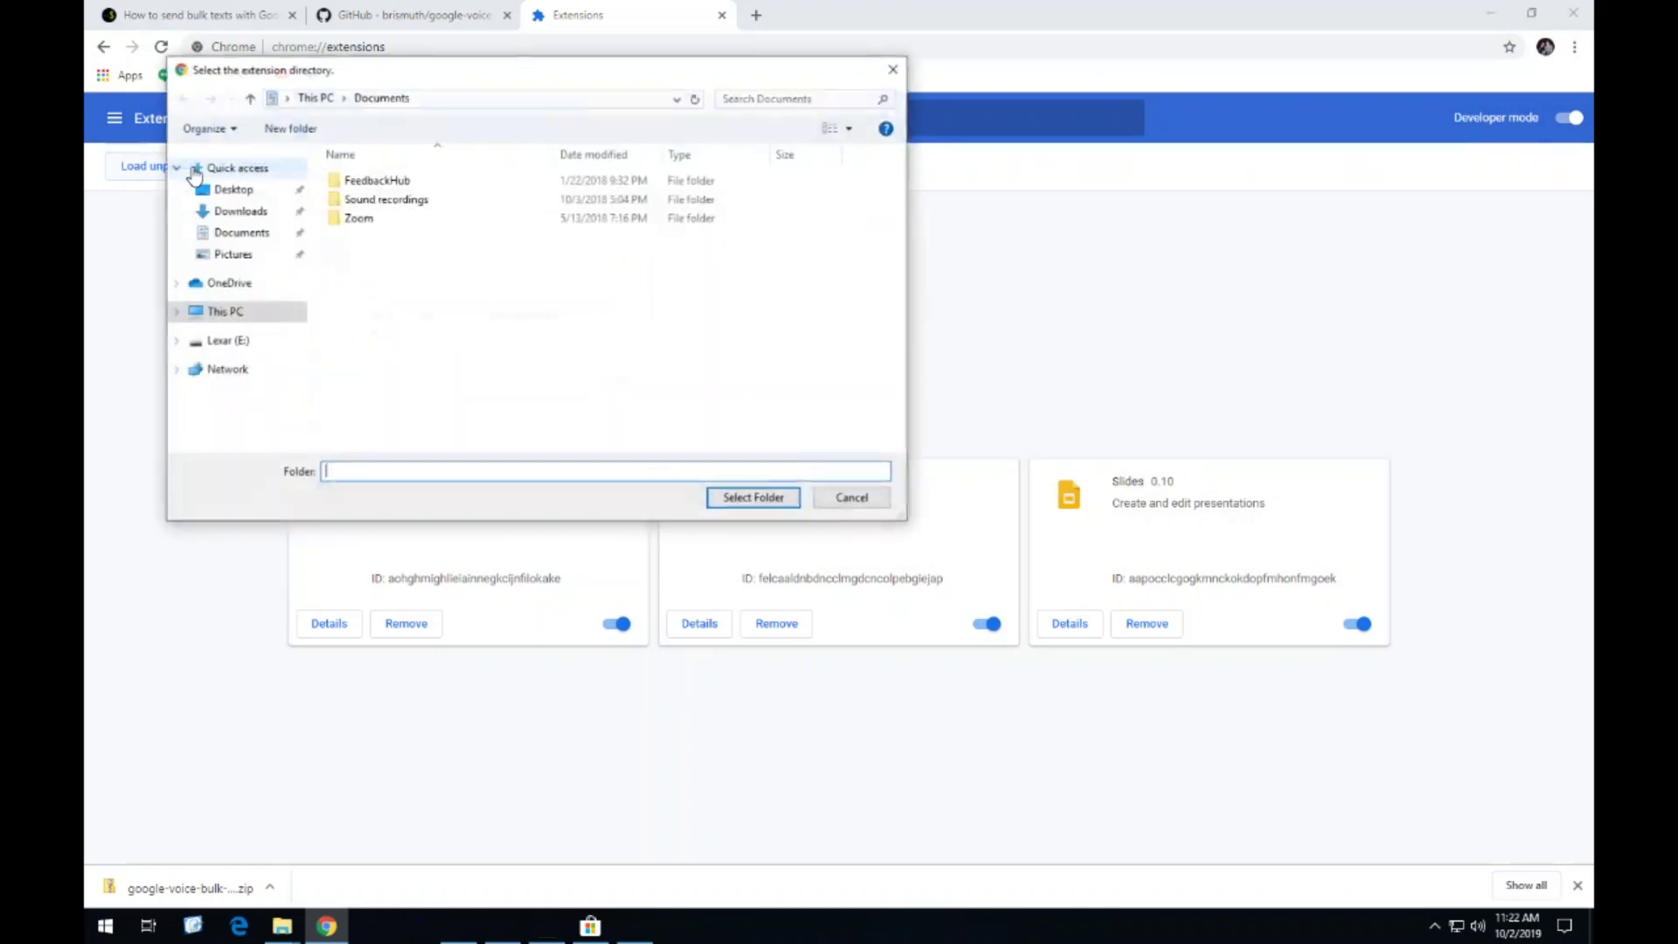
click(247, 217)
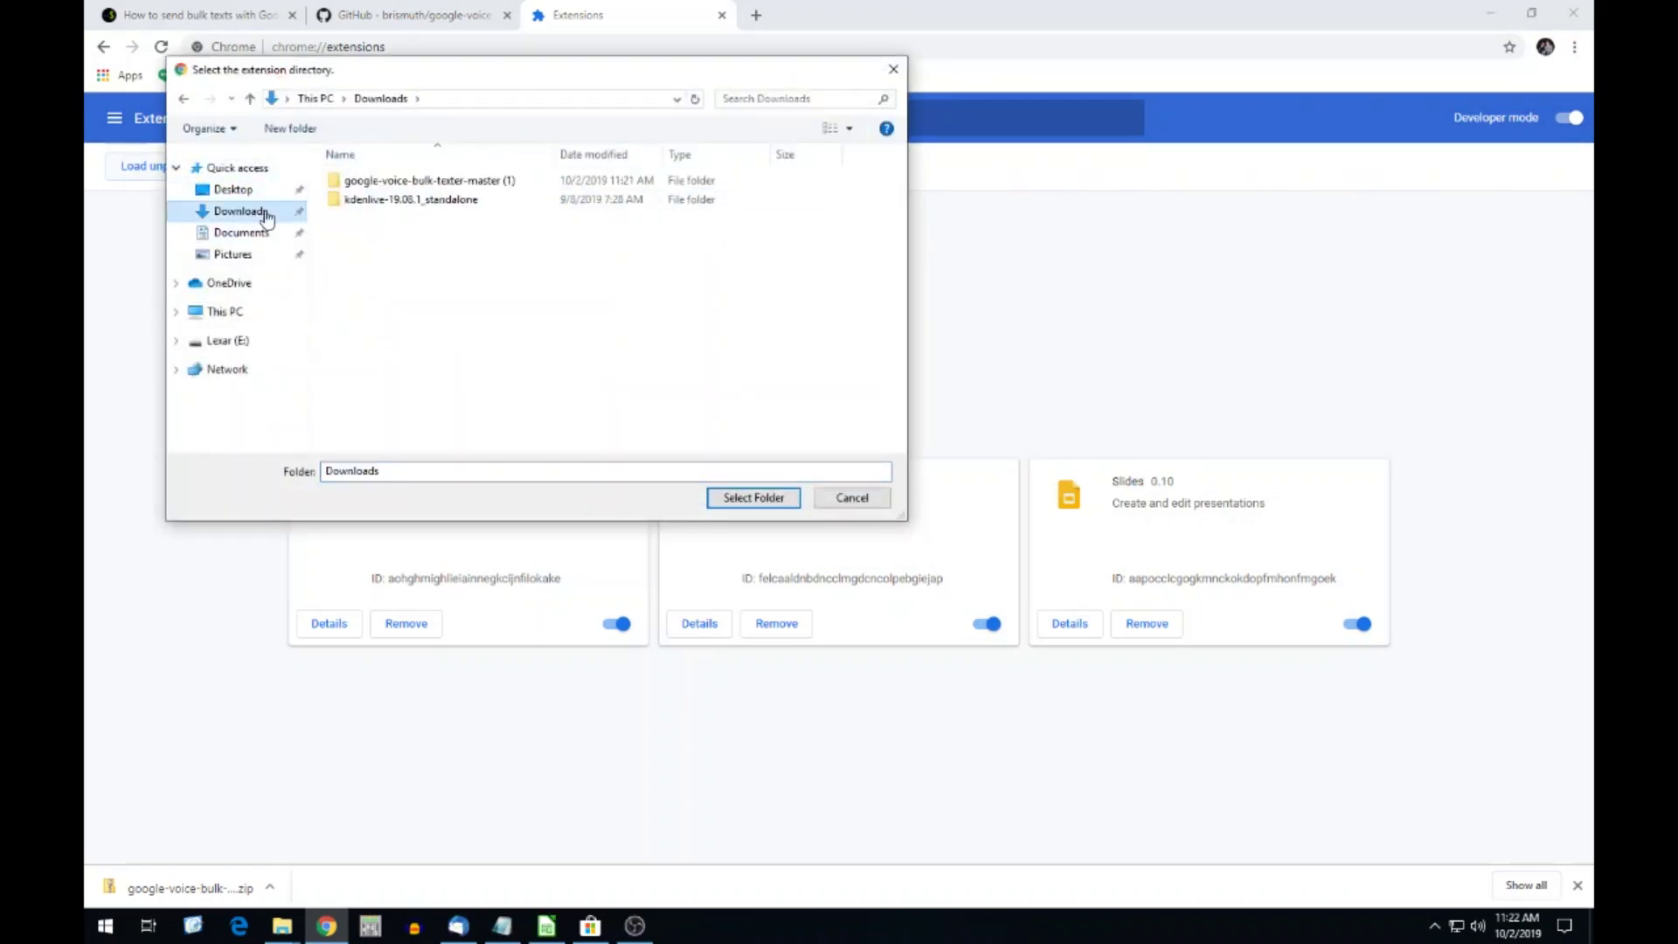
double_click(391, 181)
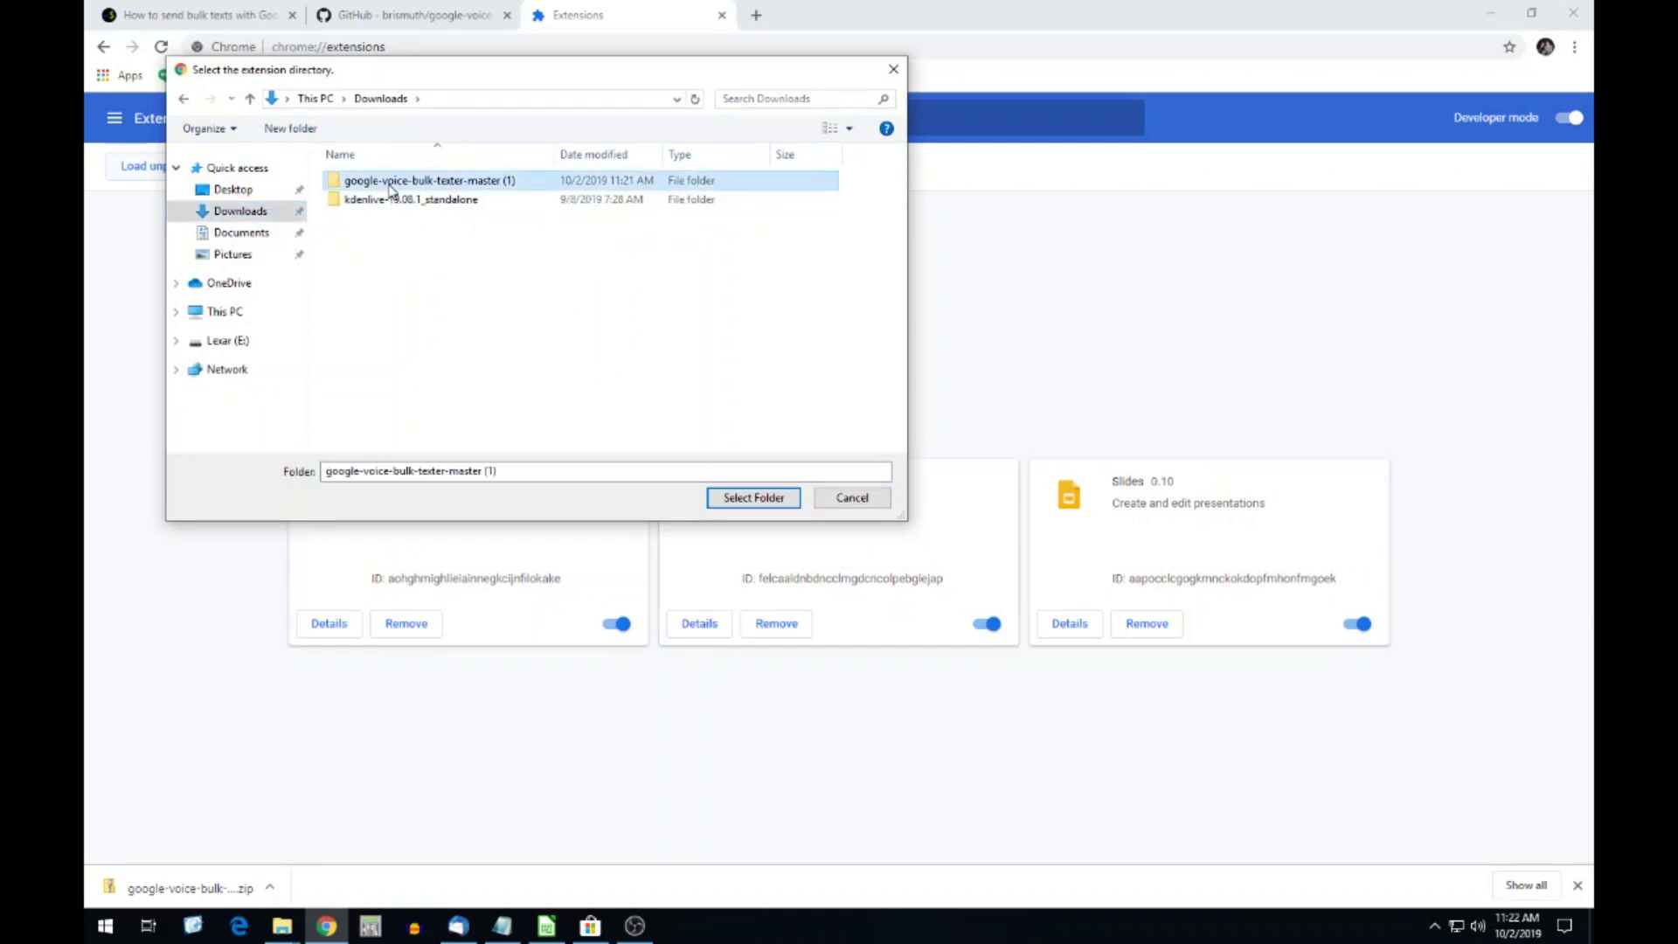
double_click(390, 187)
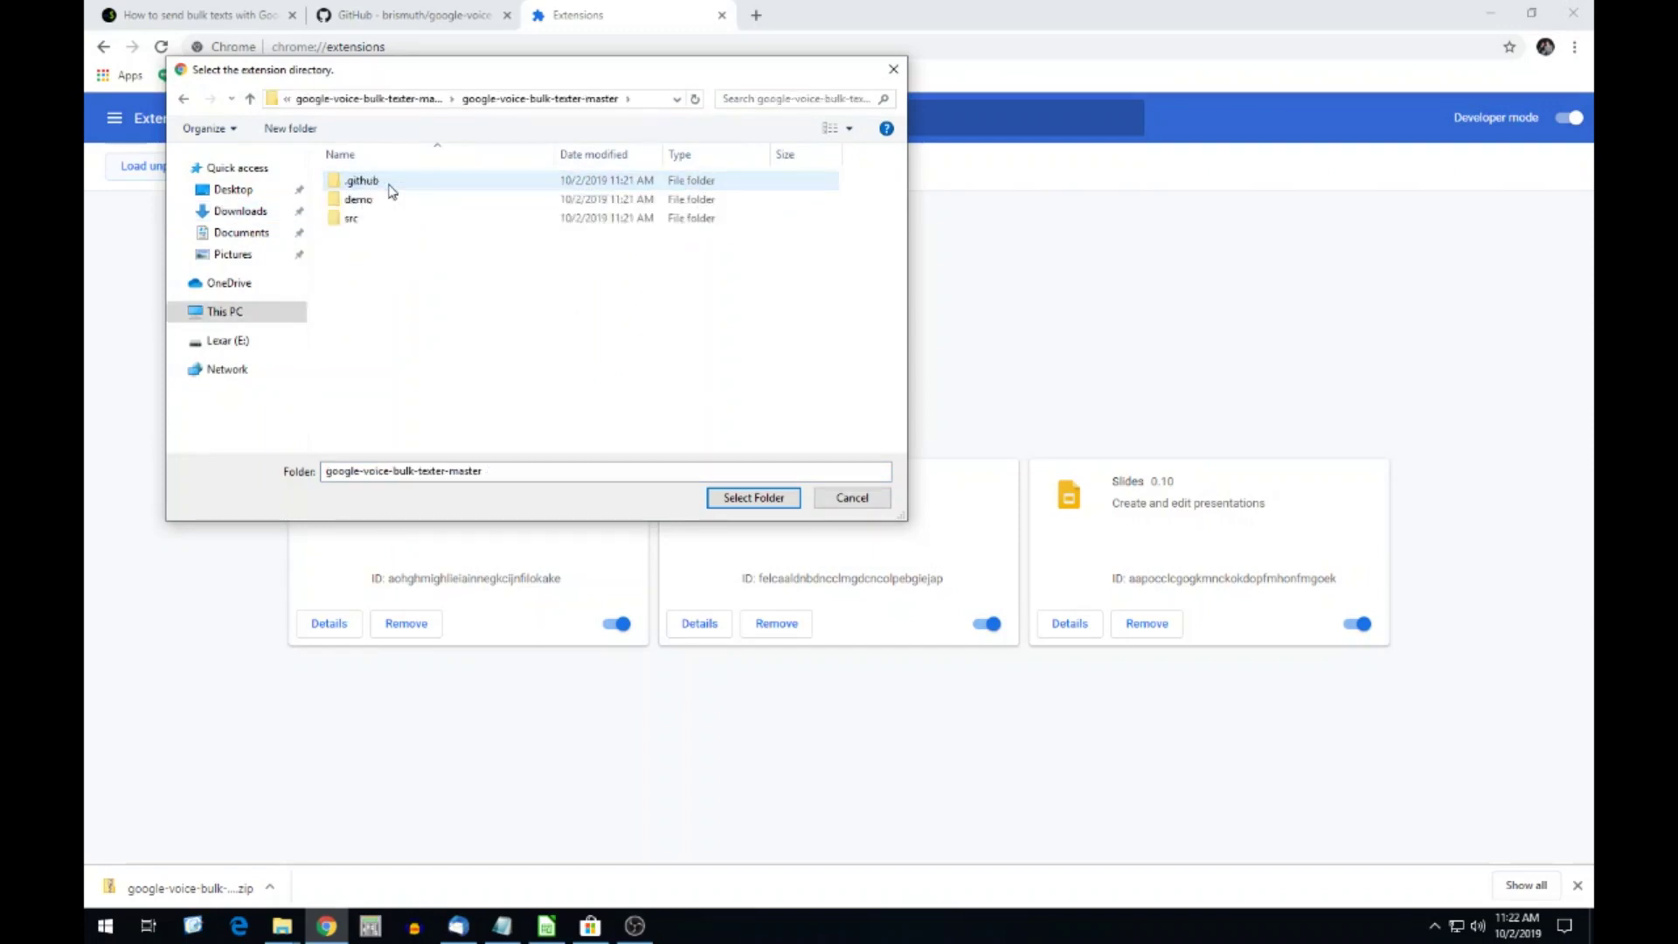
click(350, 226)
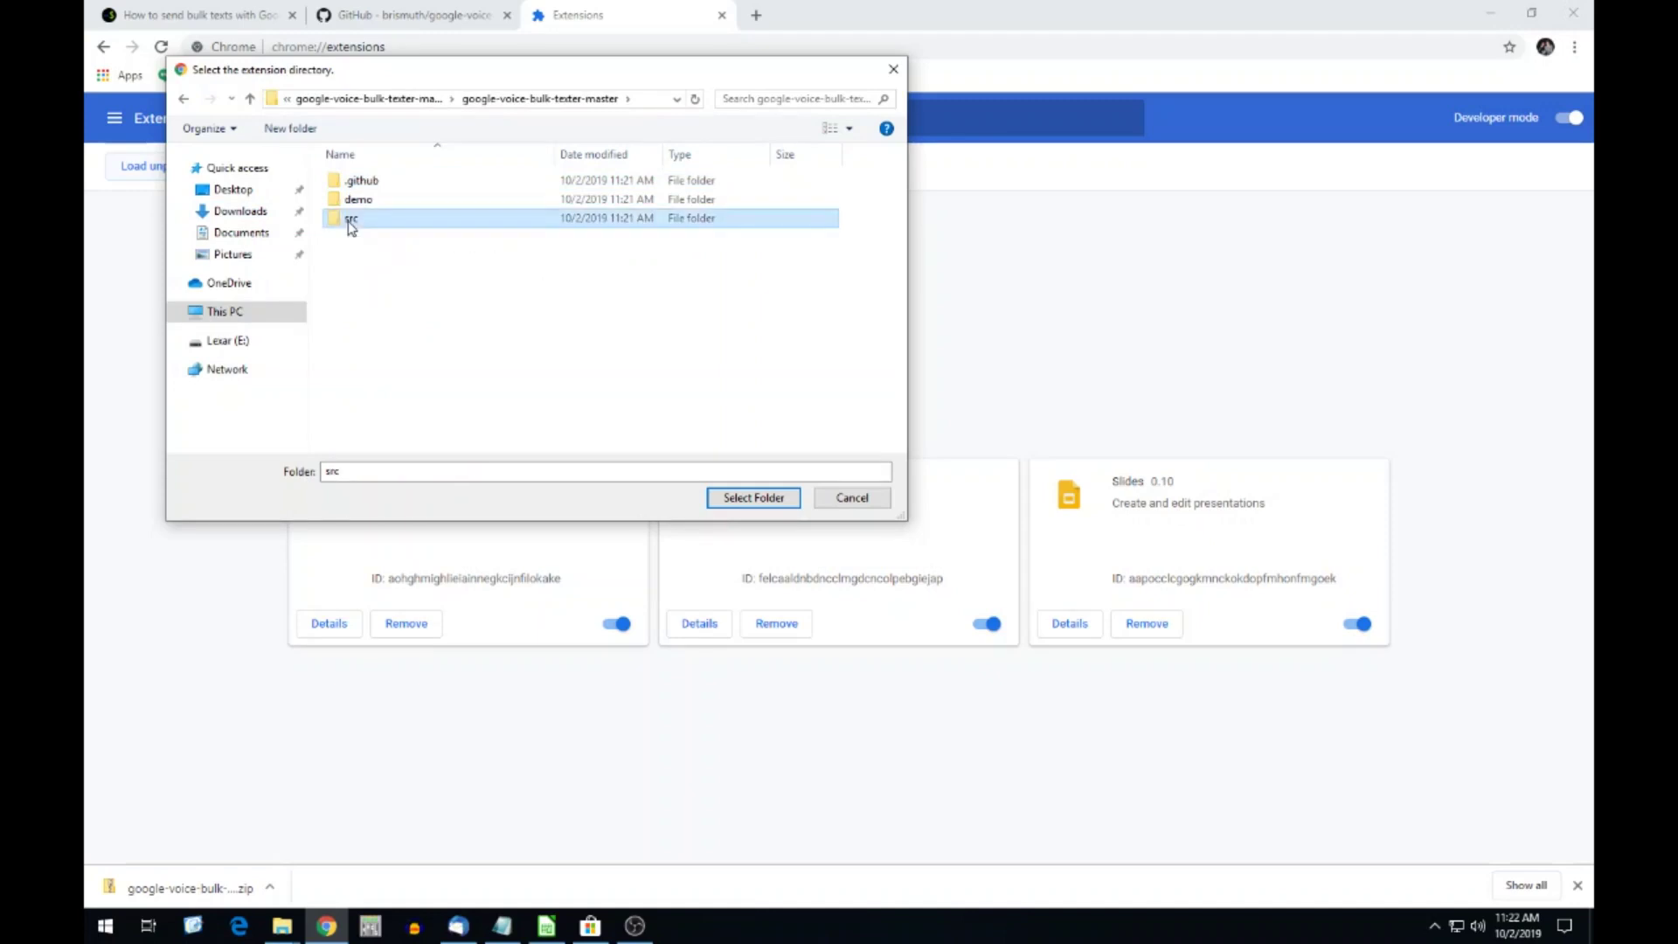
click(752, 498)
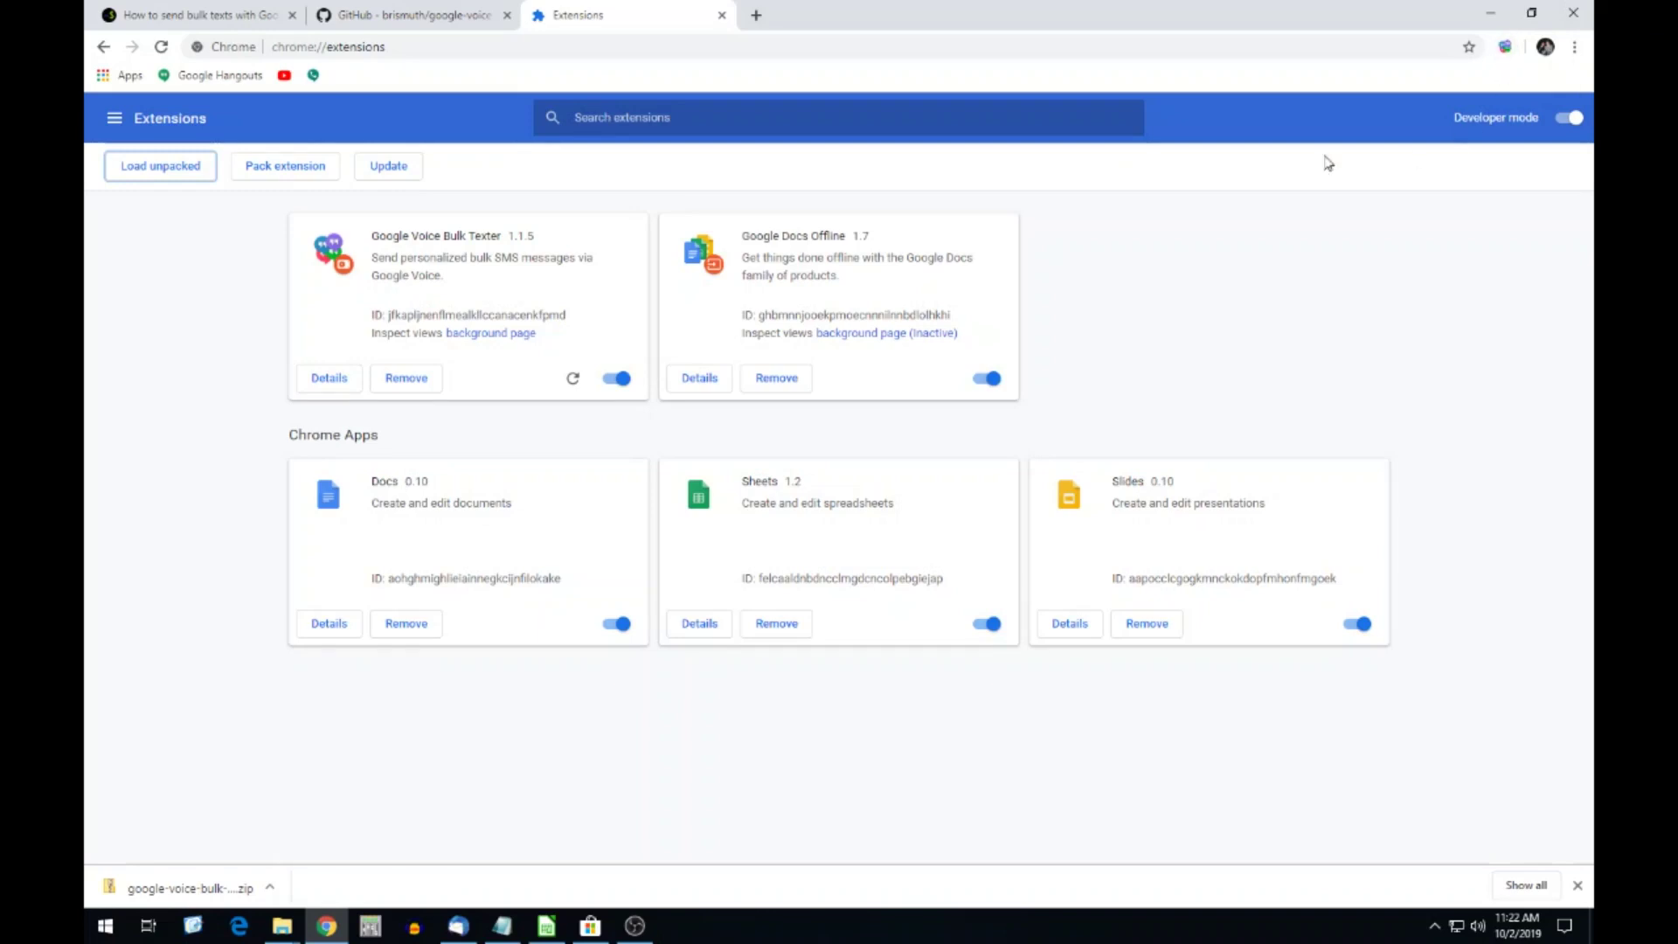
Close Chrome and both Explorer windows, then relaunch Chrome from the taskbar.
click(1573, 14)
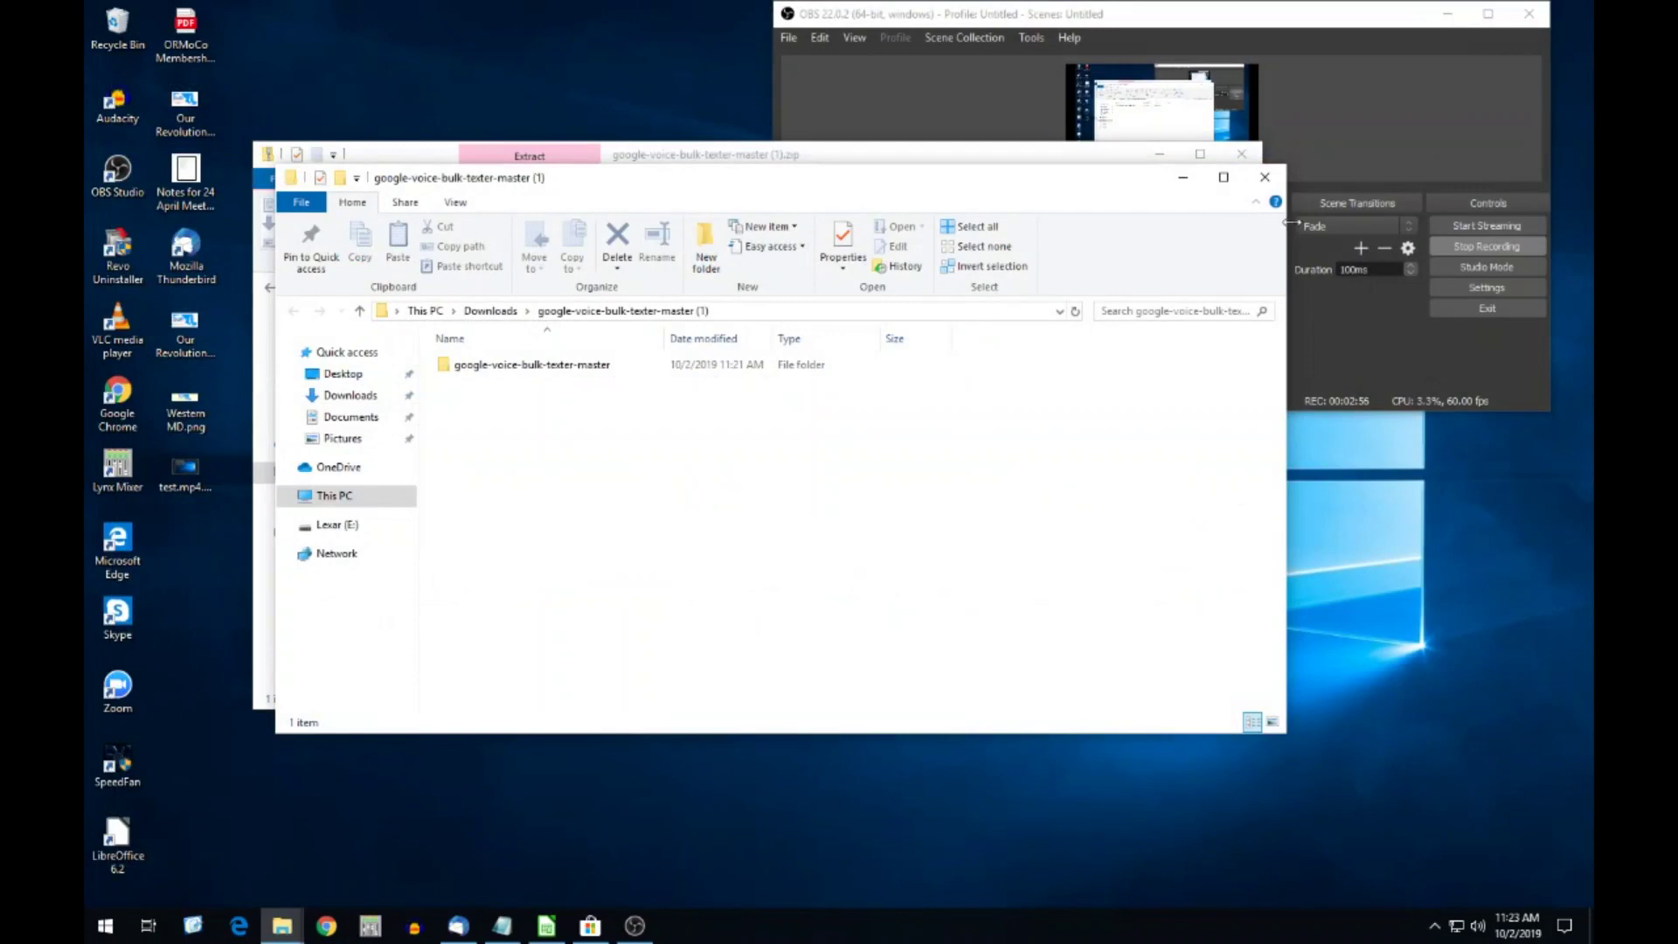
click(1273, 186)
click(1242, 153)
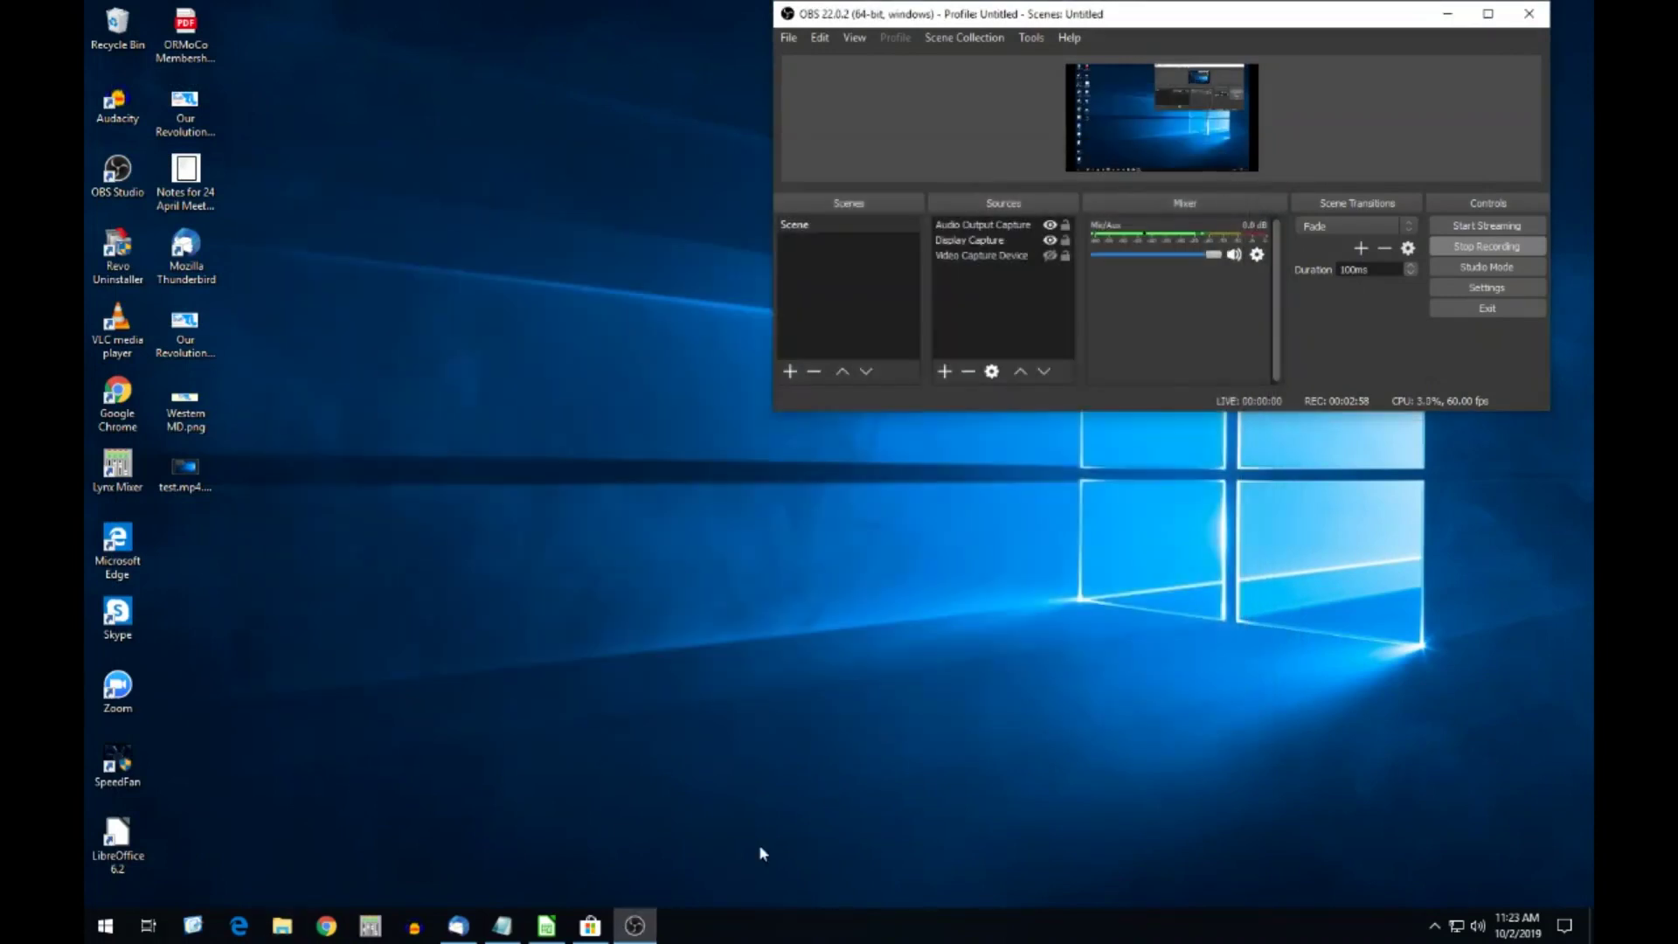
click(328, 925)
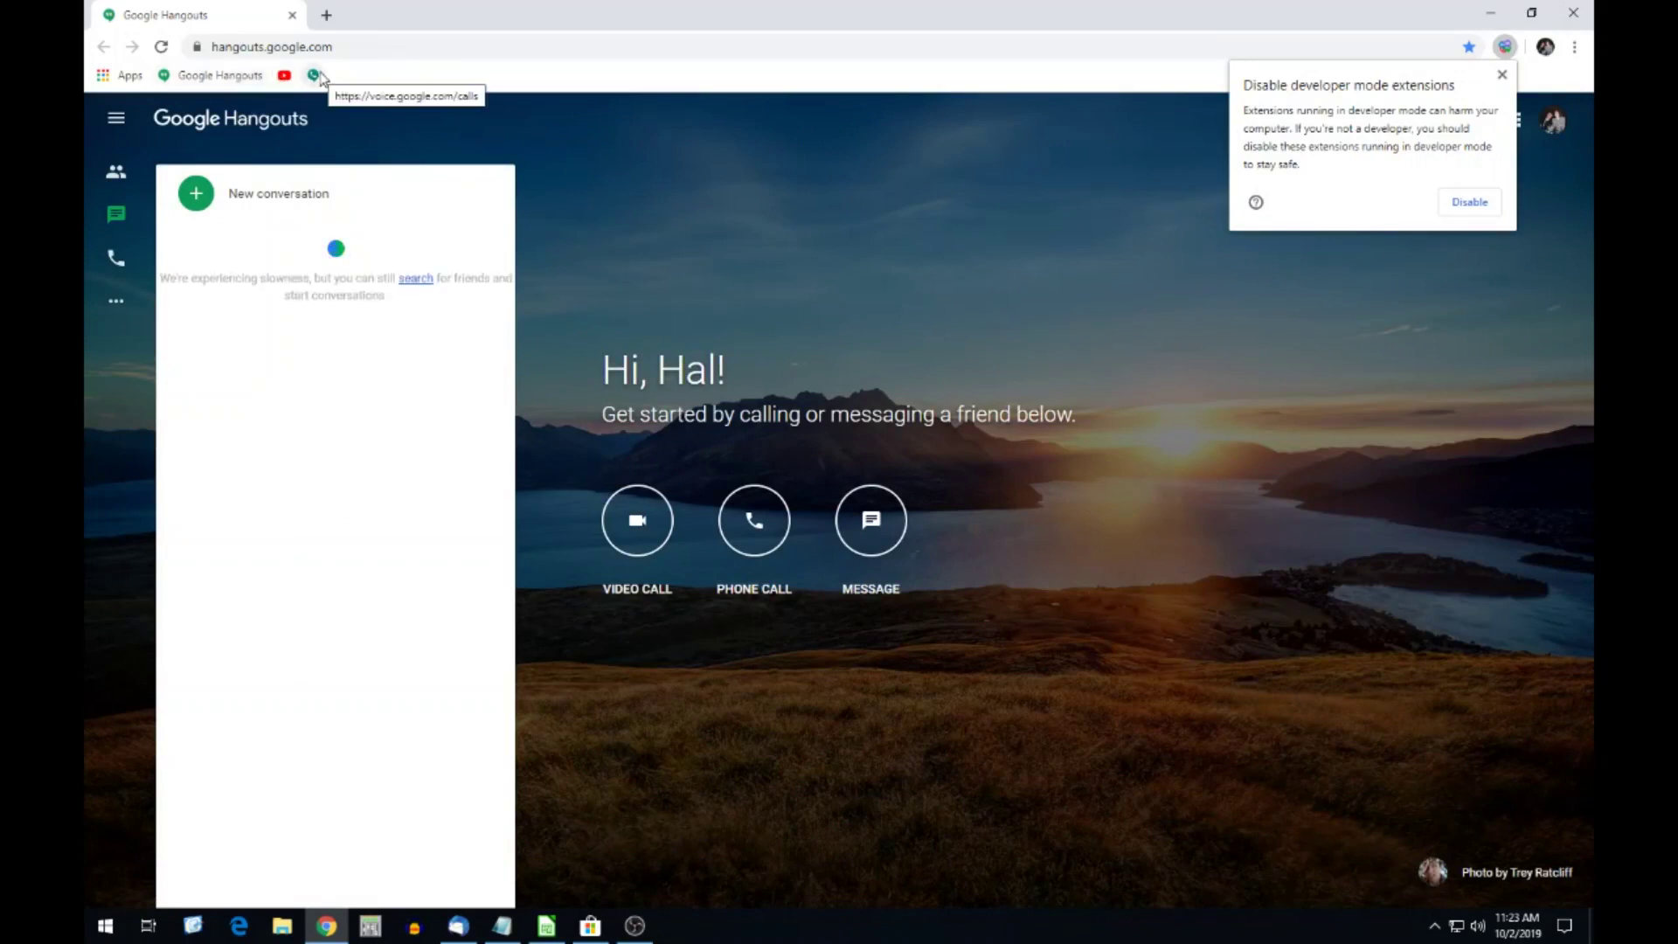
Dismiss the developer-mode extensions warning, check the Bulk Texter panel, and go to Google Voice.
click(284, 75)
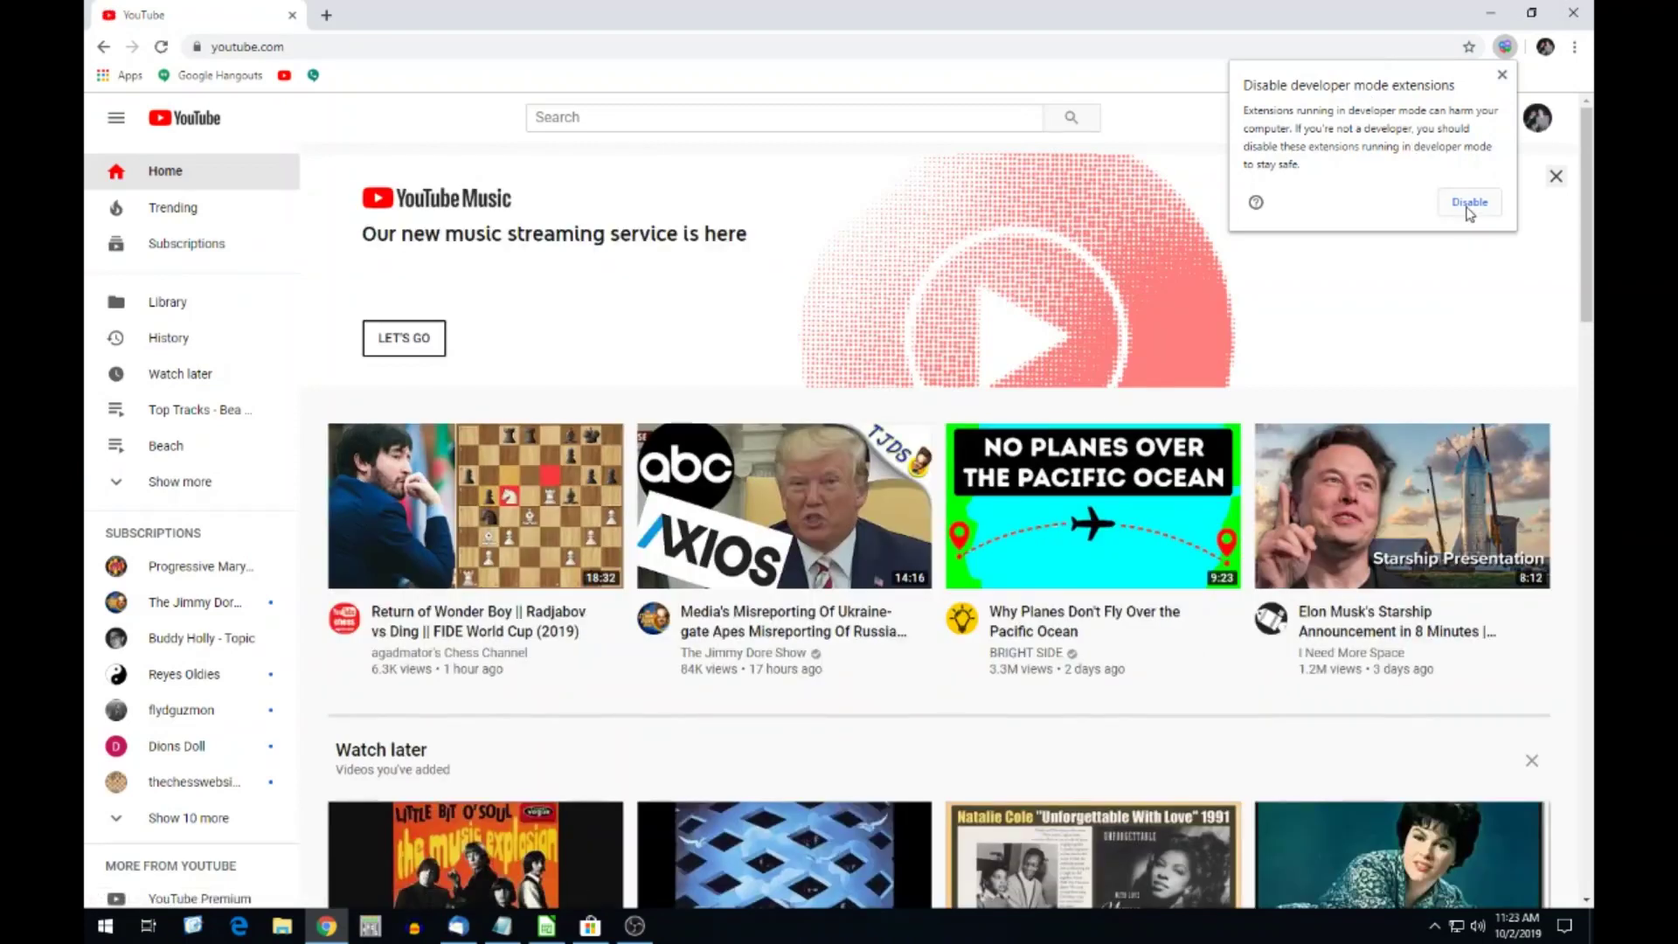
click(1501, 77)
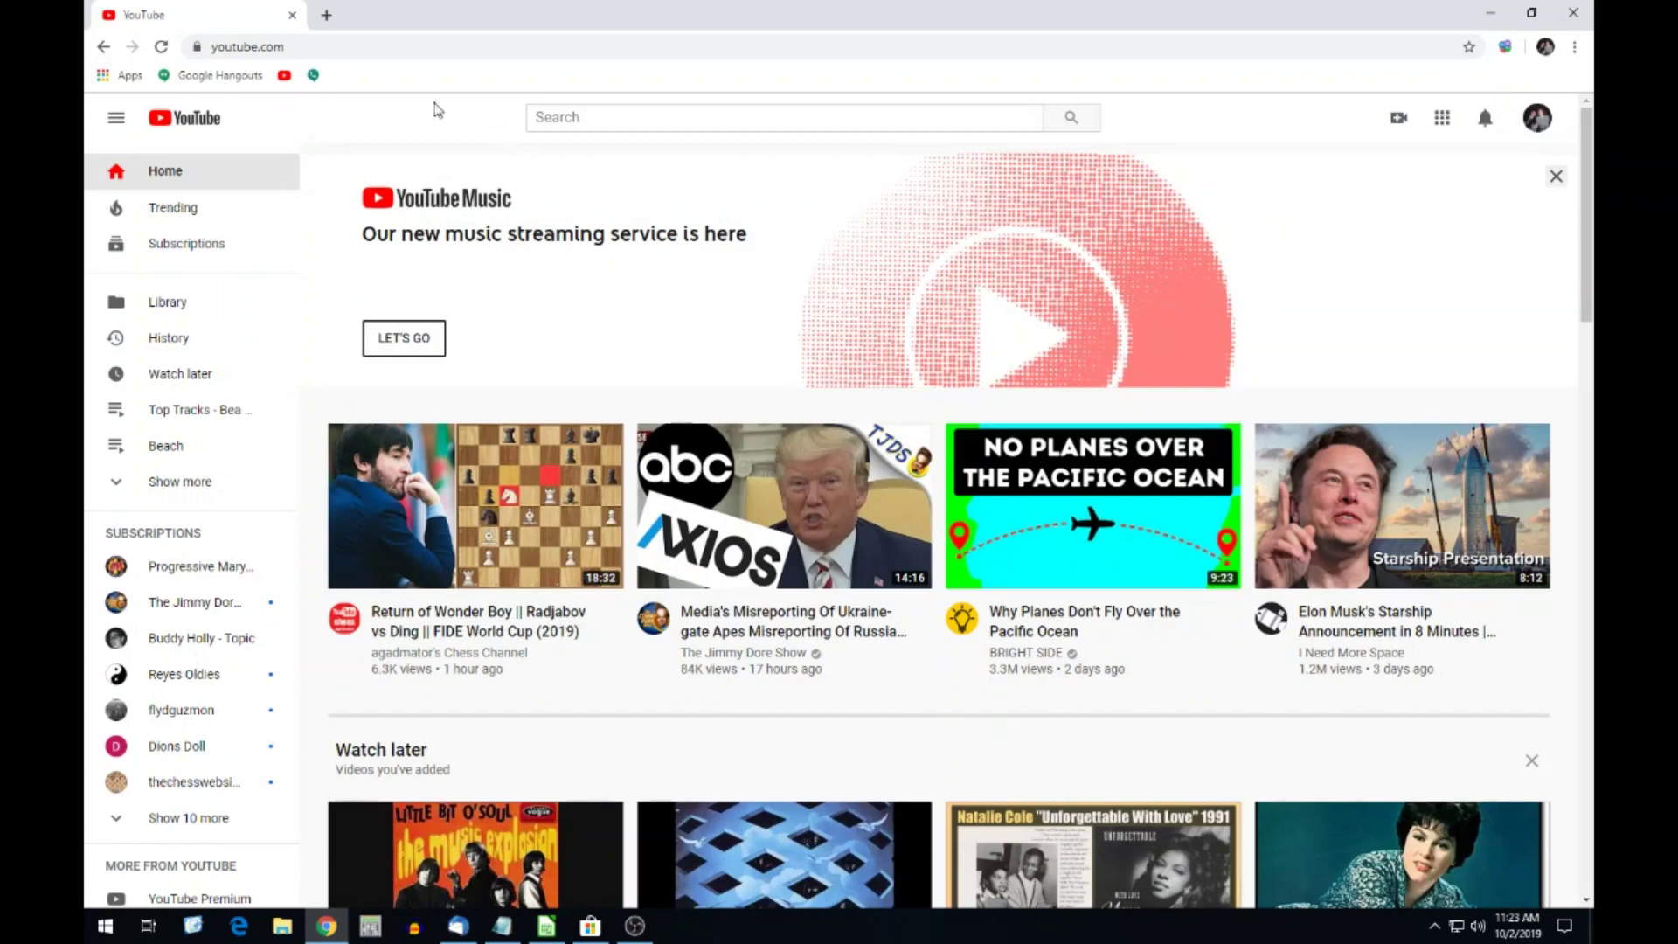
click(1504, 48)
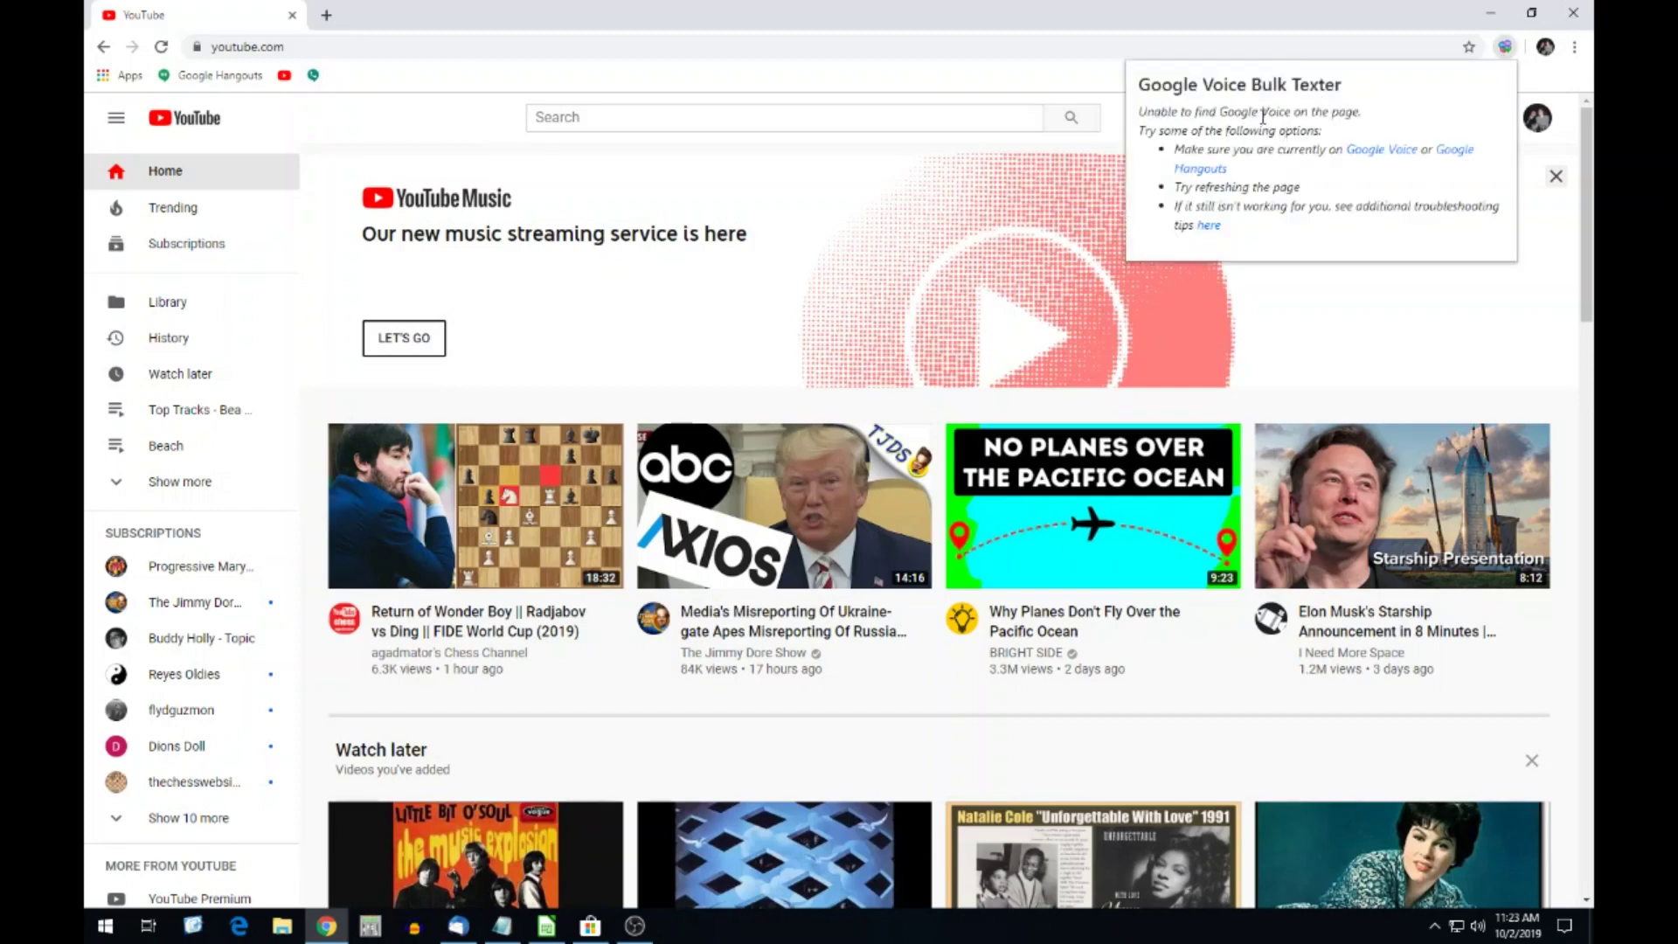
click(1019, 91)
click(313, 75)
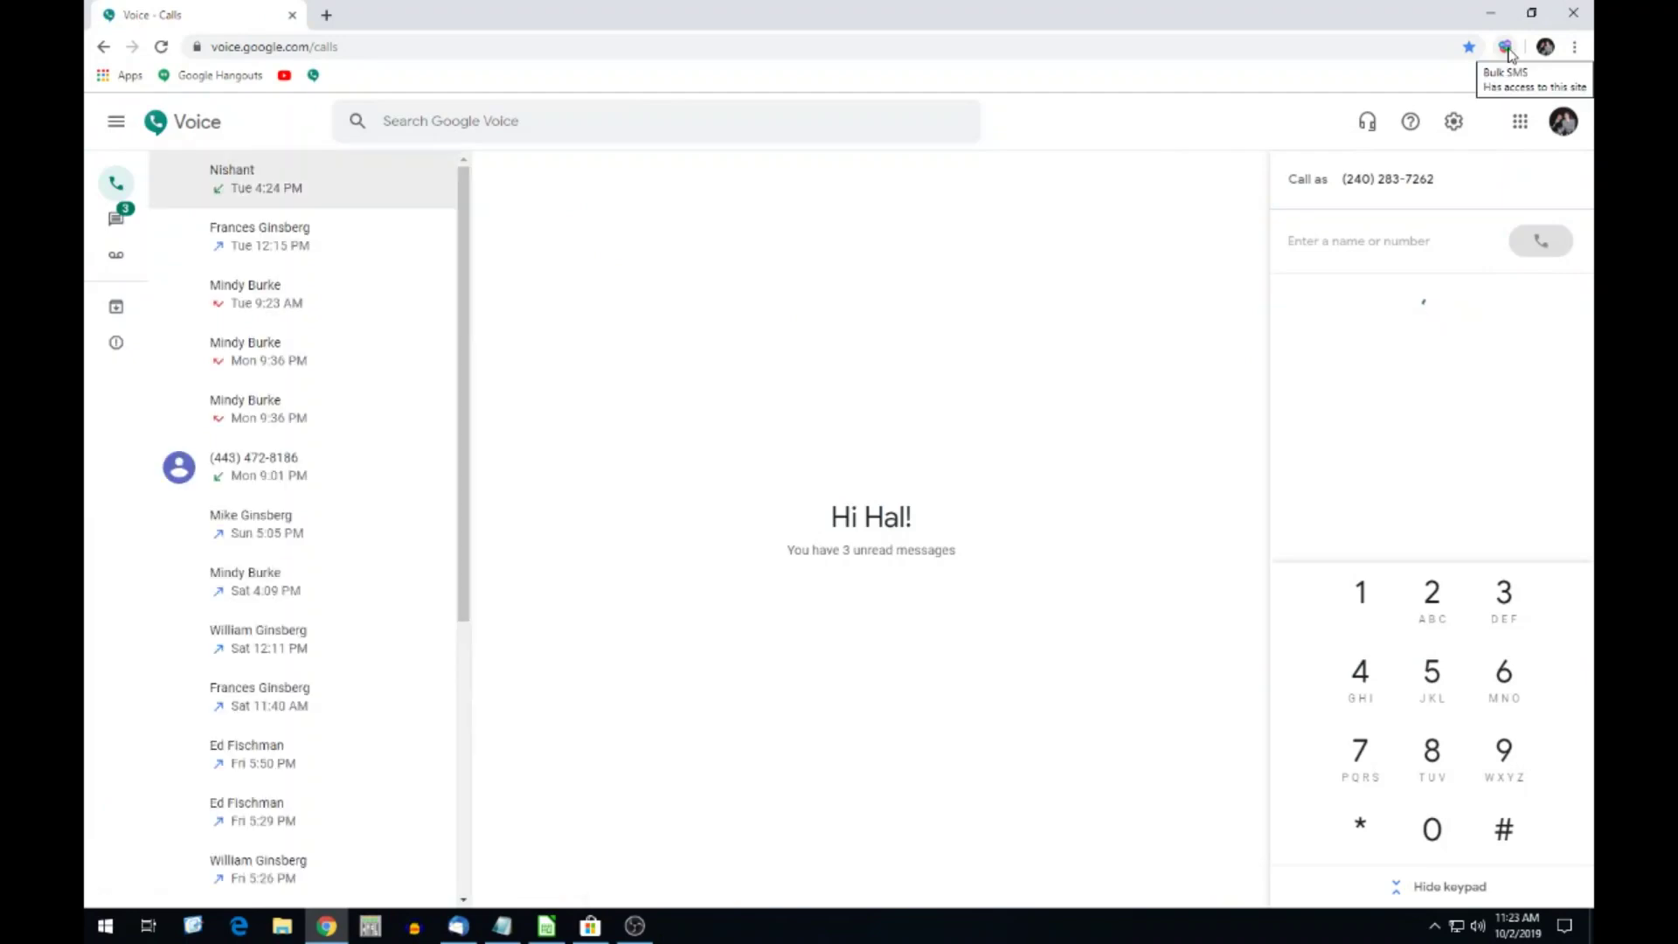
Open the Bulk Texter panel showing 'Hi {name}!' with an empty numbers list, then a new tab.
click(1506, 50)
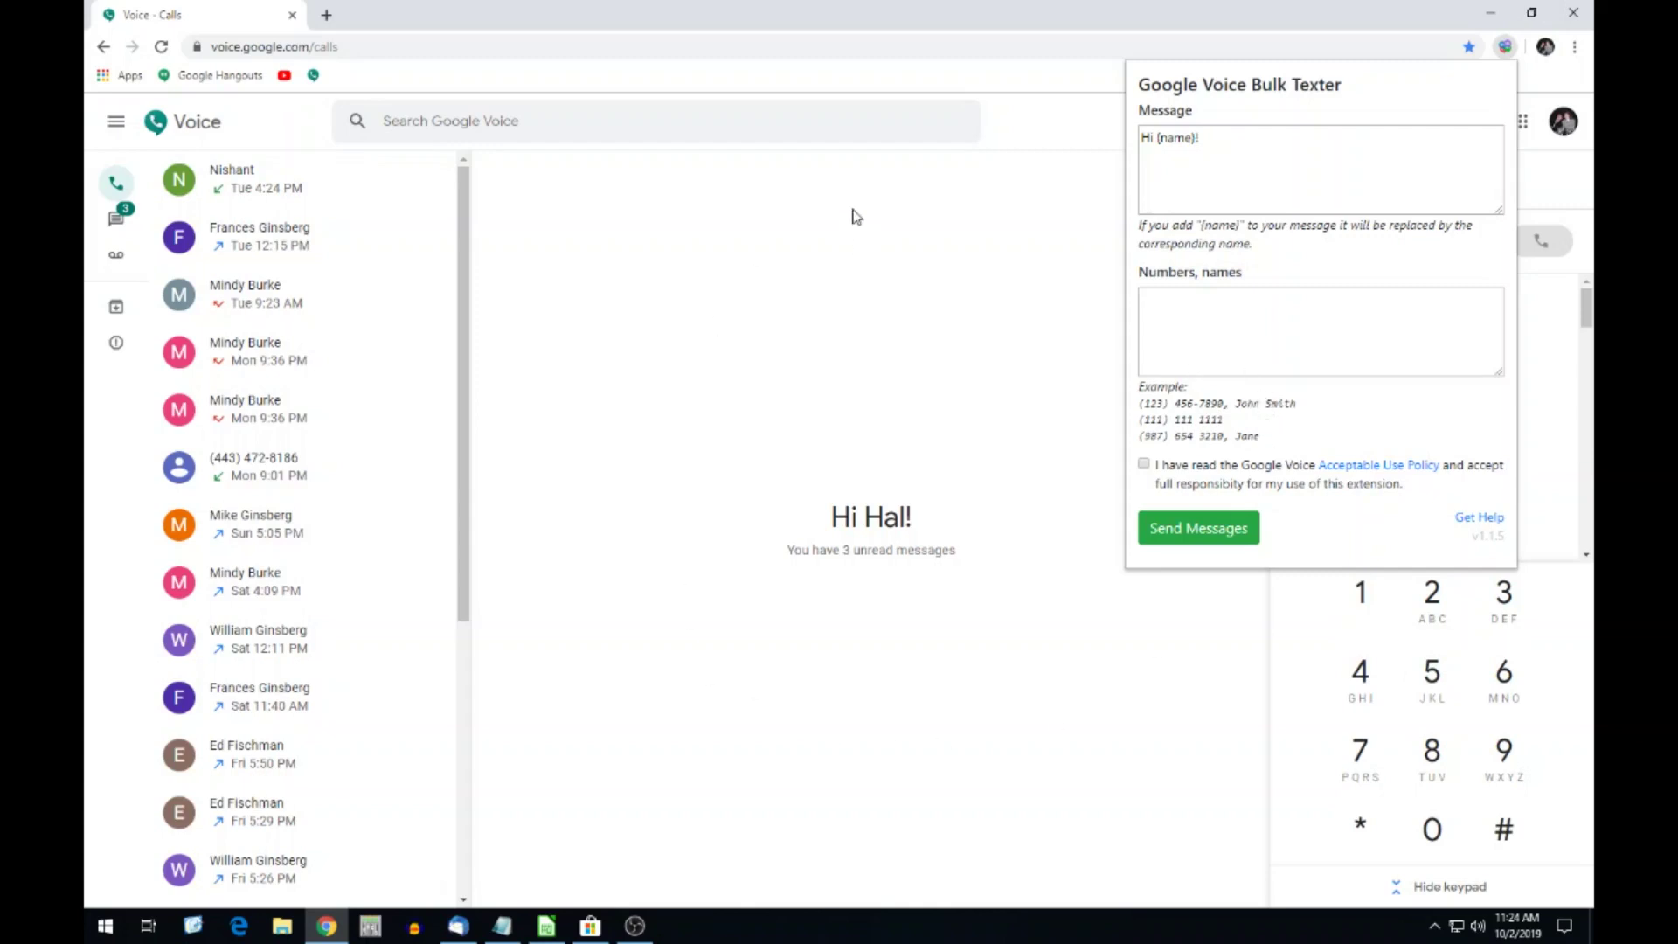
click(326, 15)
Go to actionnetwork.org and log in with the account e-mail and password.
text(act)
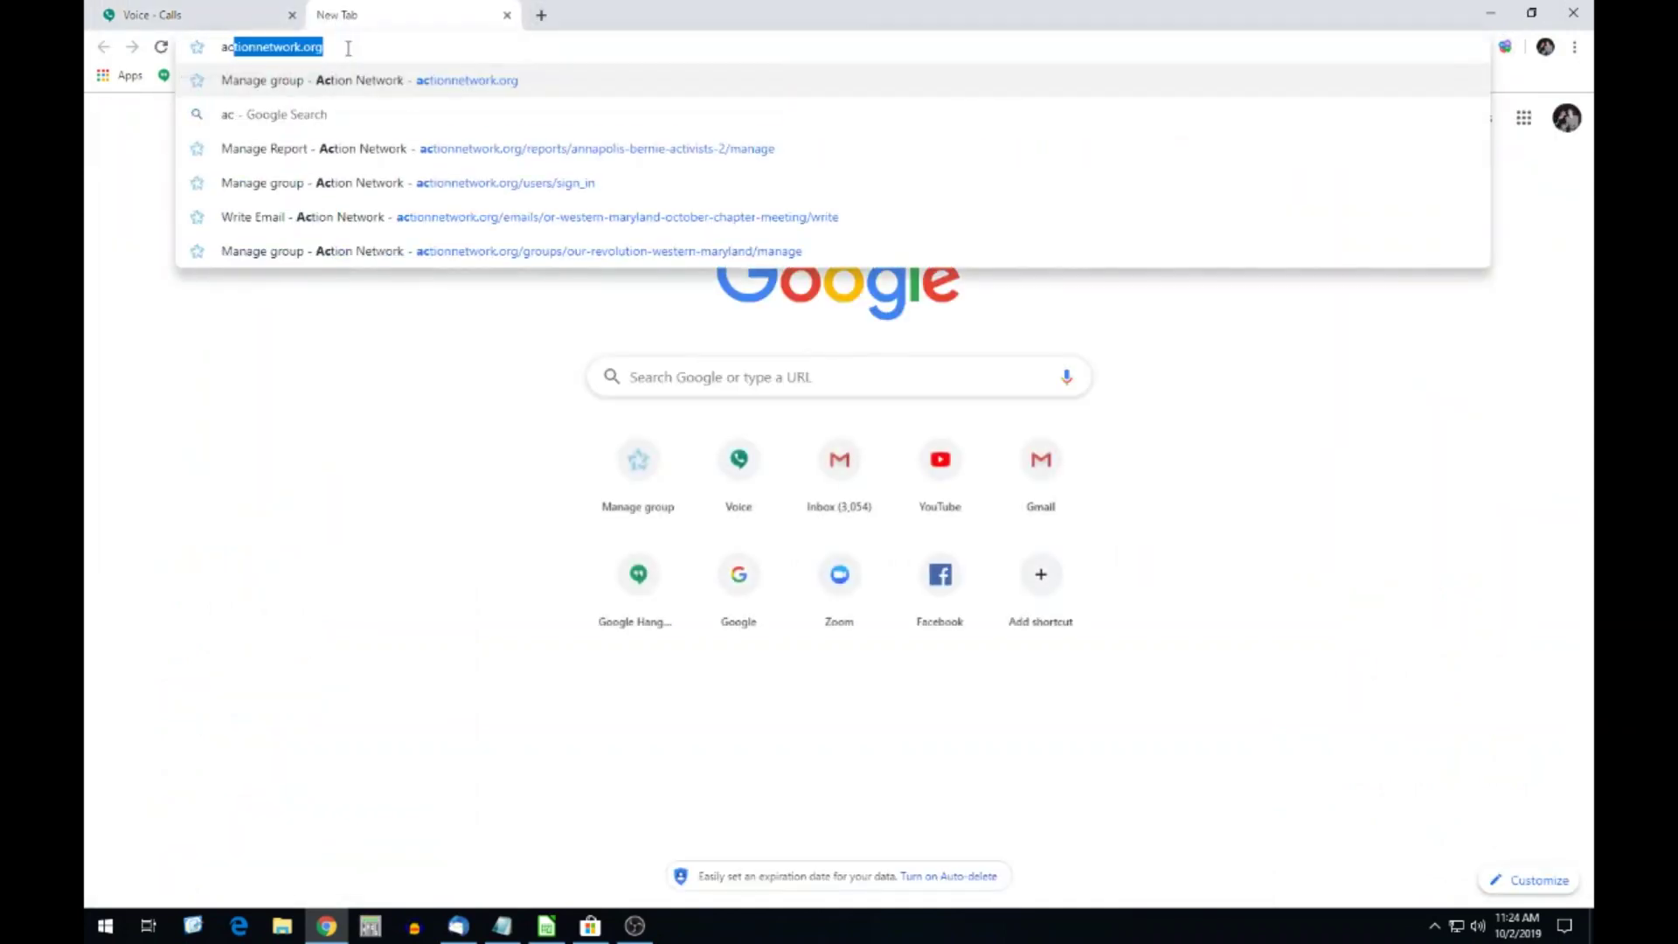
text(ion)
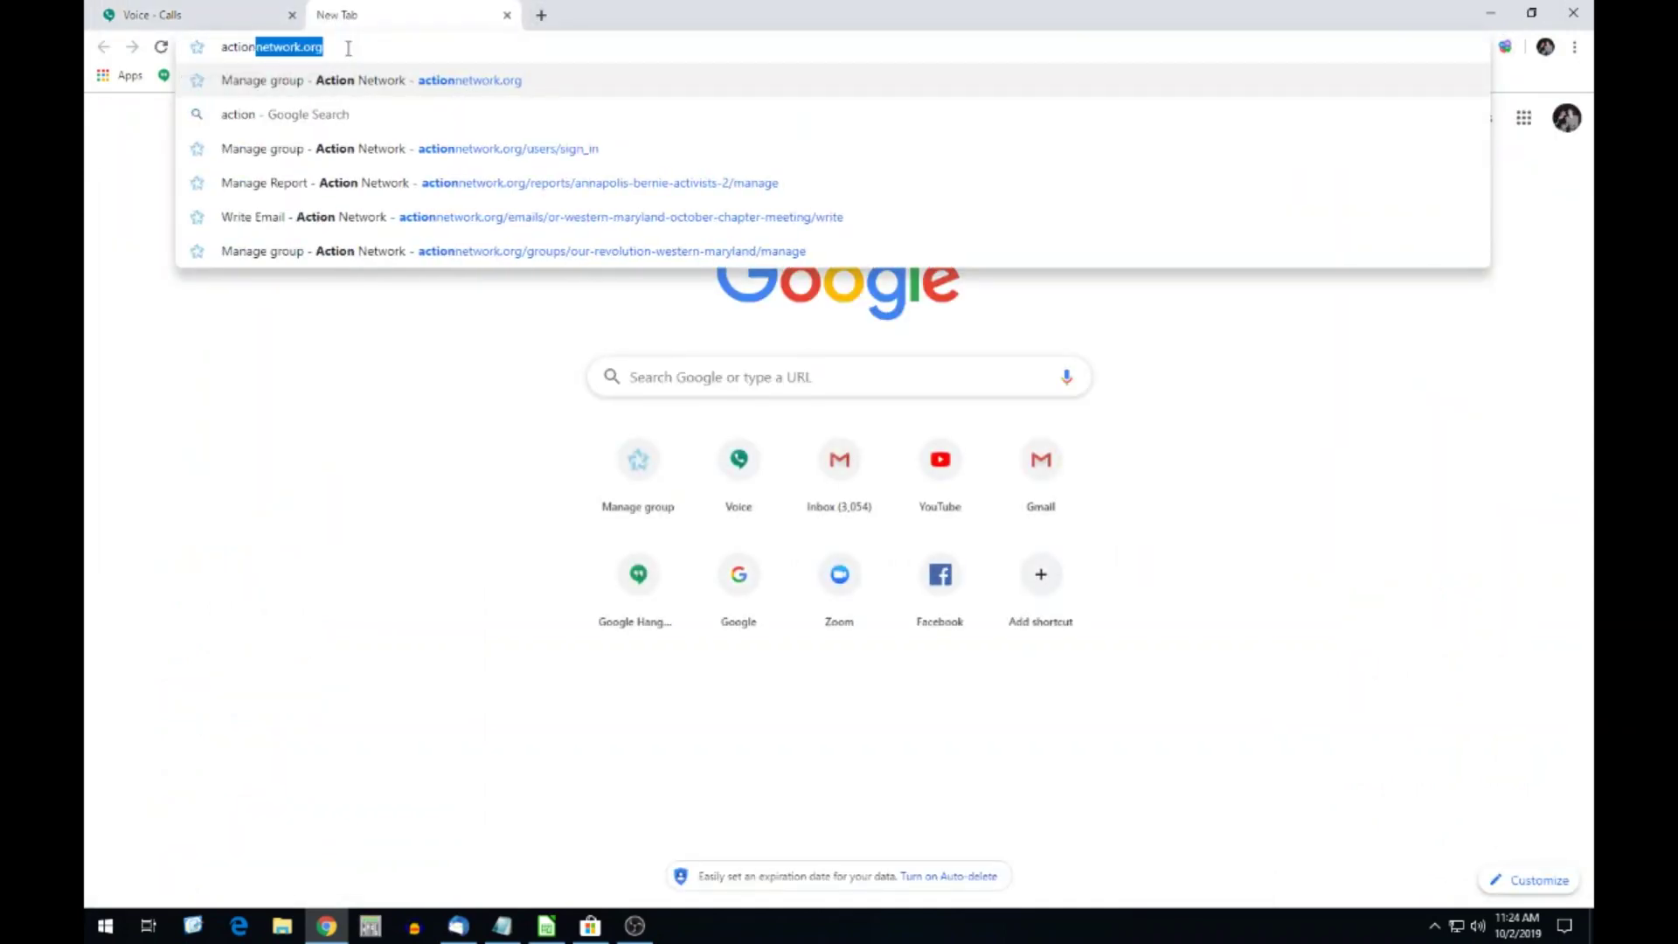
key(Return)
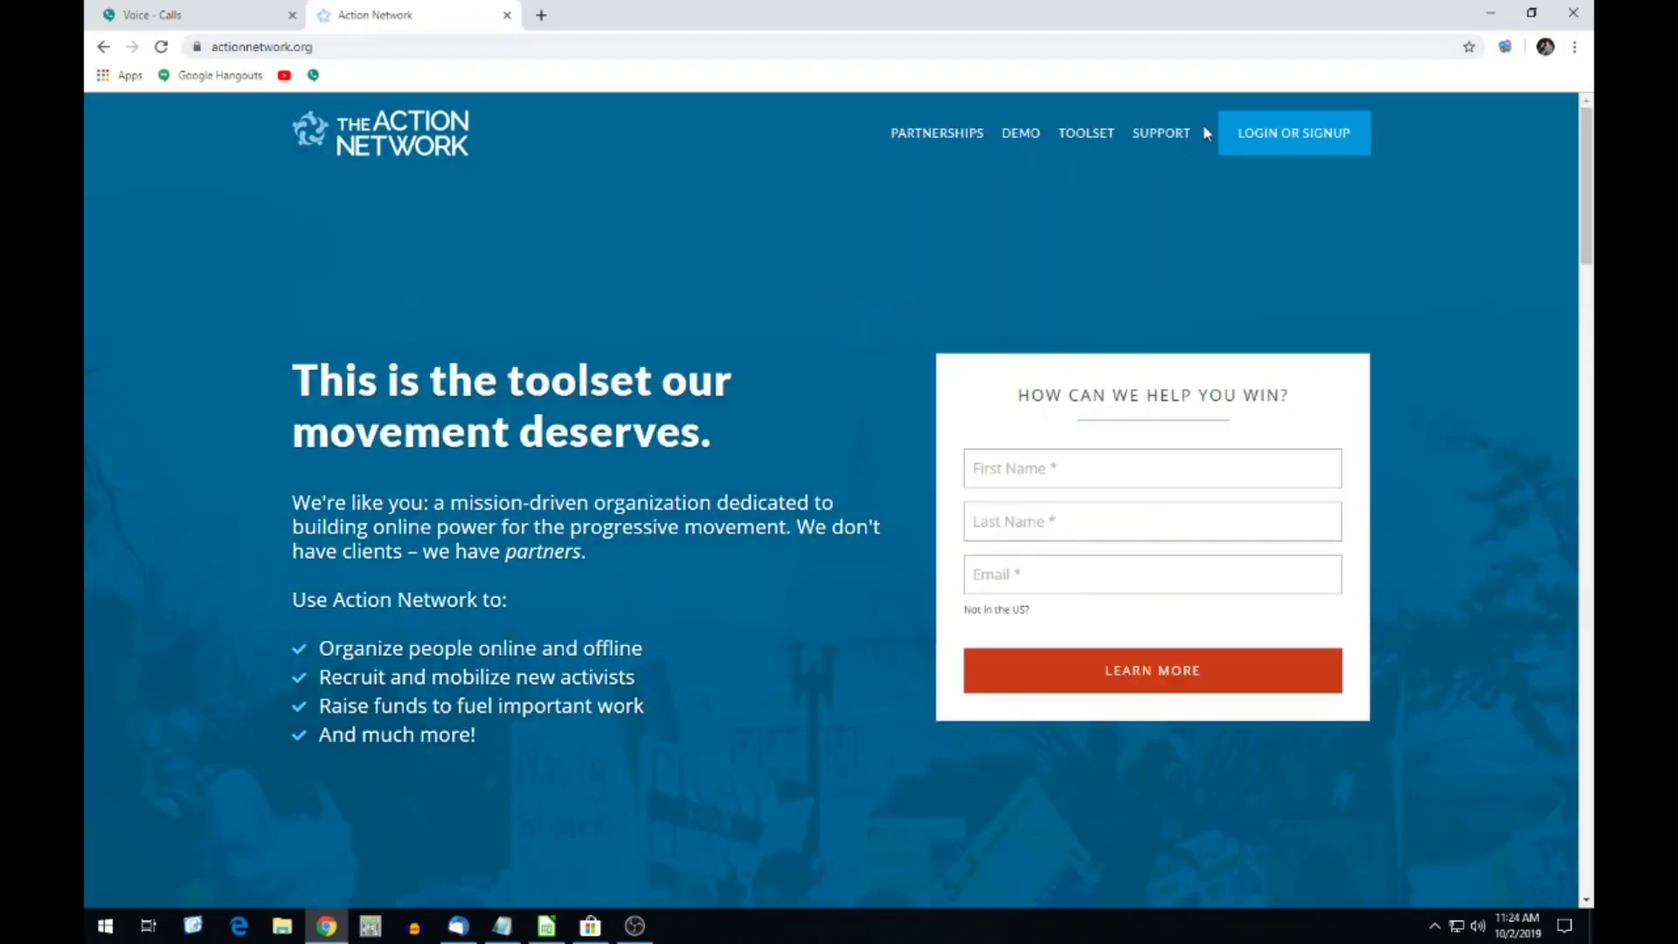
click(1268, 142)
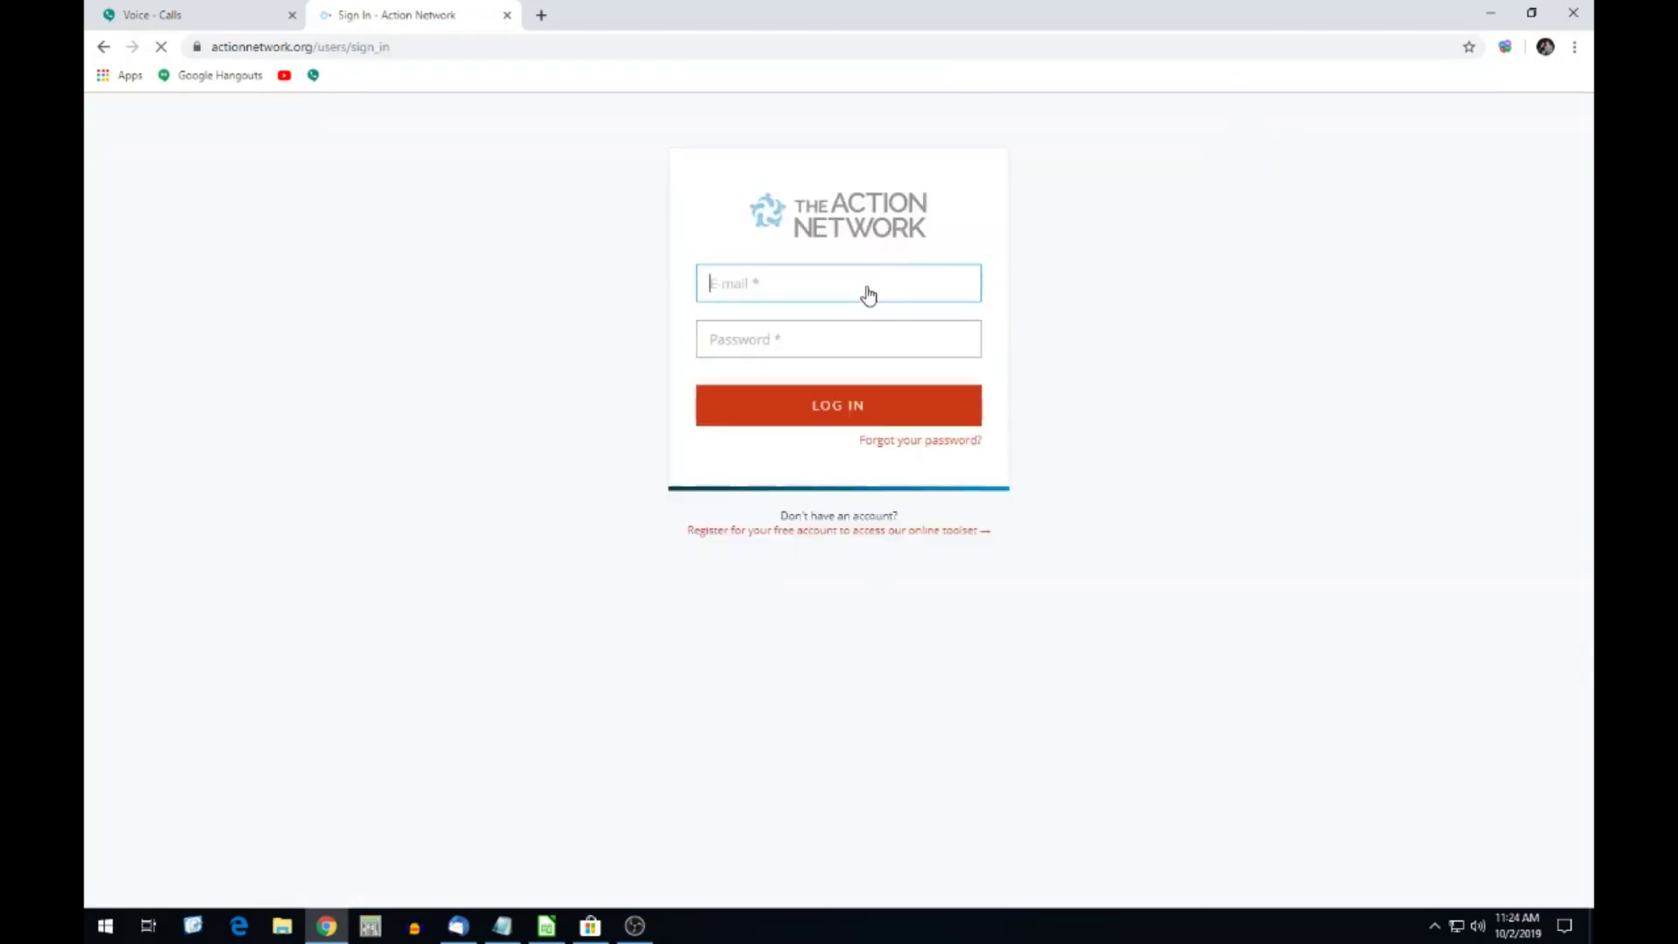
key(Tab)
text(••••)
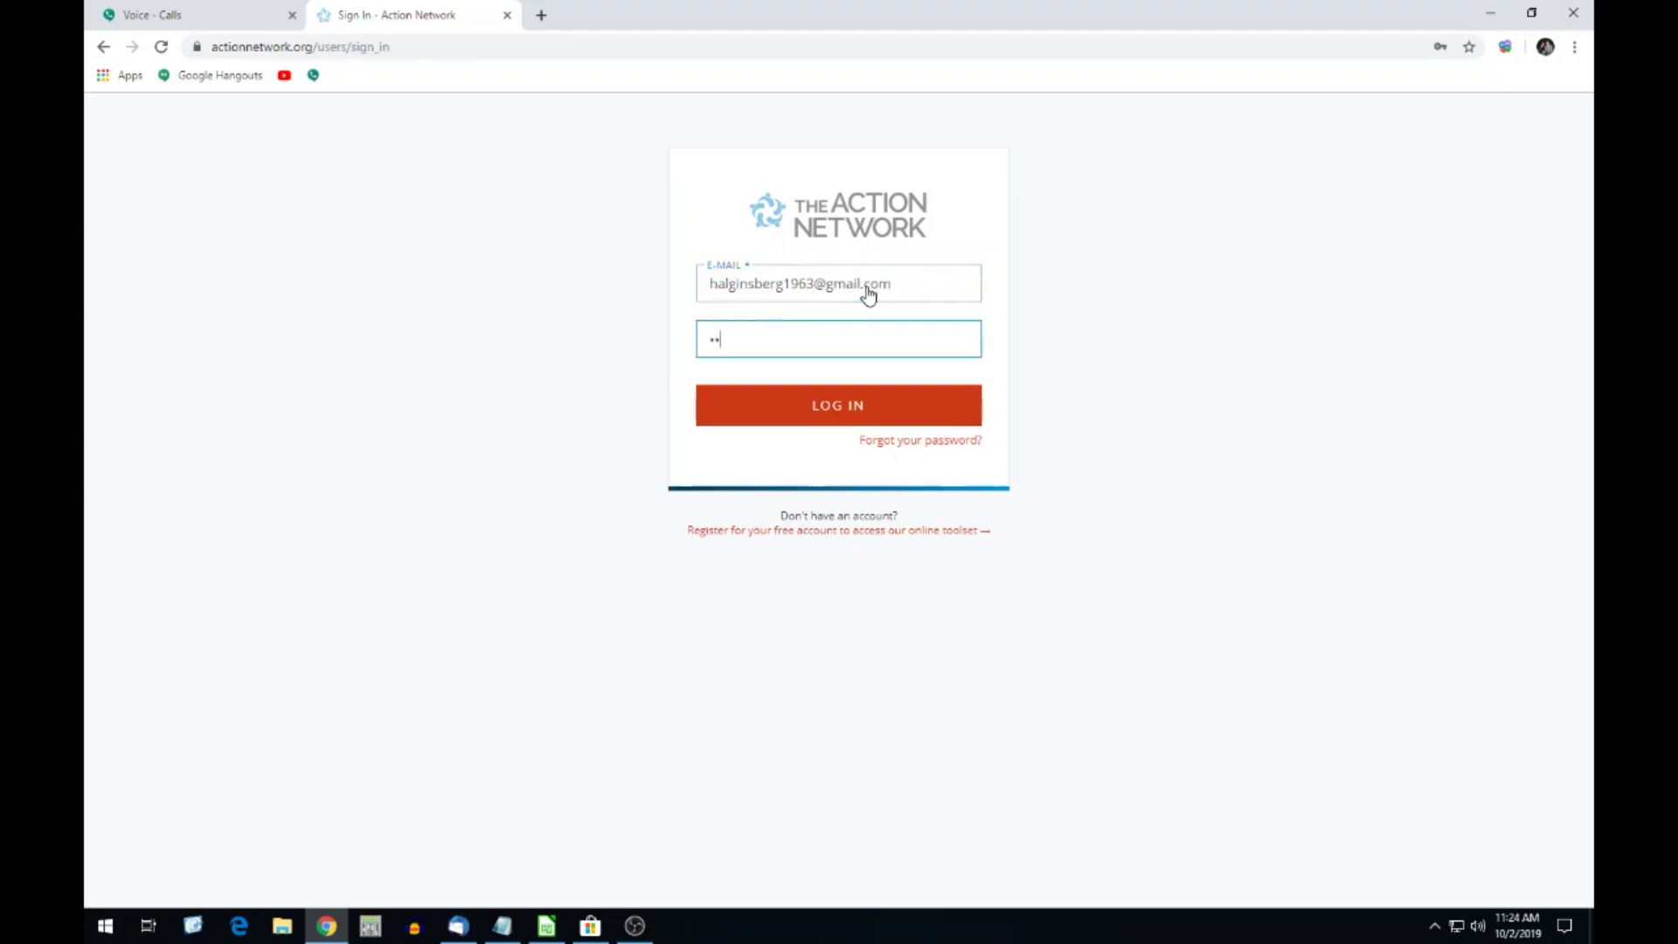
text(•••••••••)
click(856, 409)
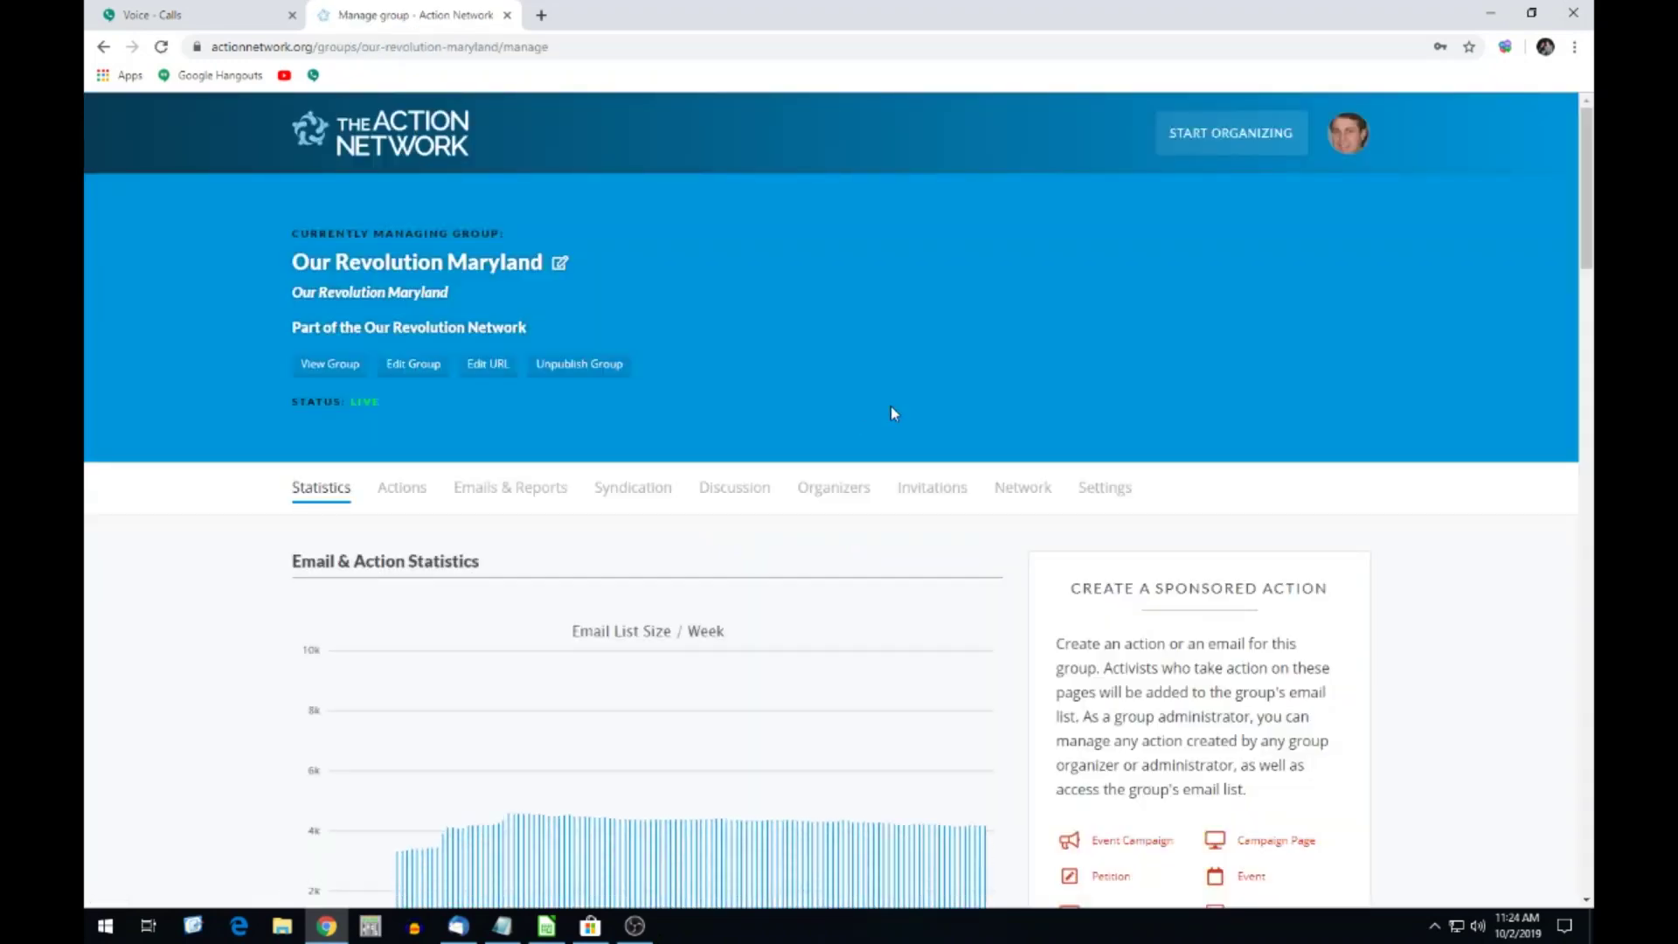
Start a new report for the Our Revolution Maryland group from the Start Organizing menu.
mouse_move(1206, 140)
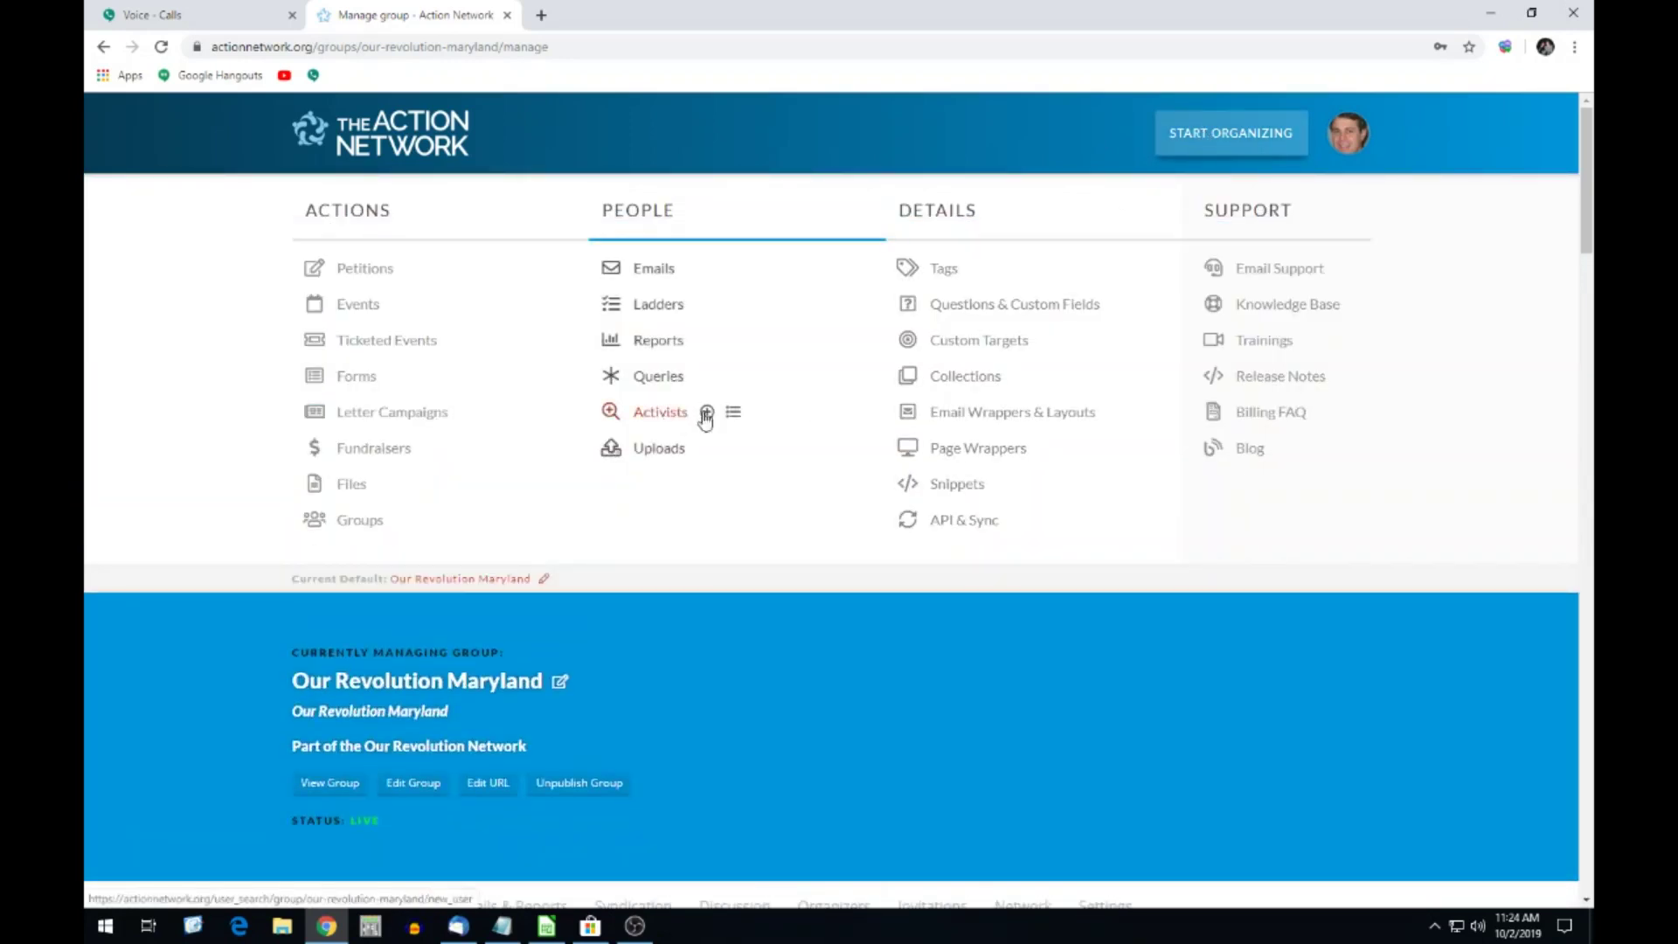
click(706, 414)
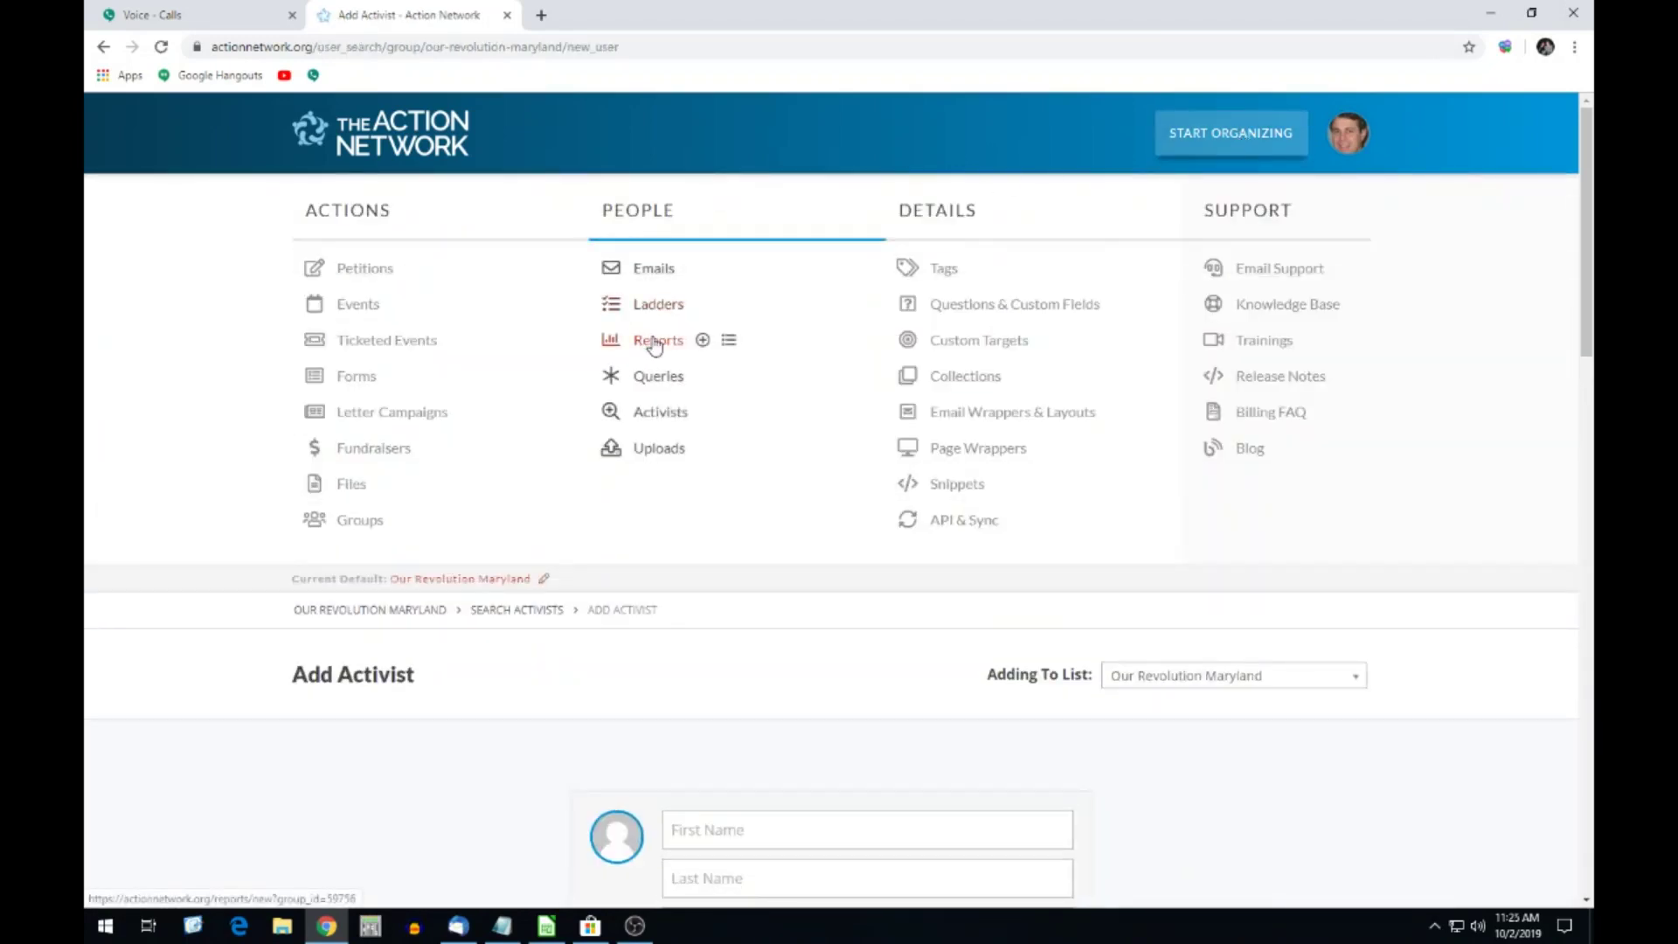
click(706, 345)
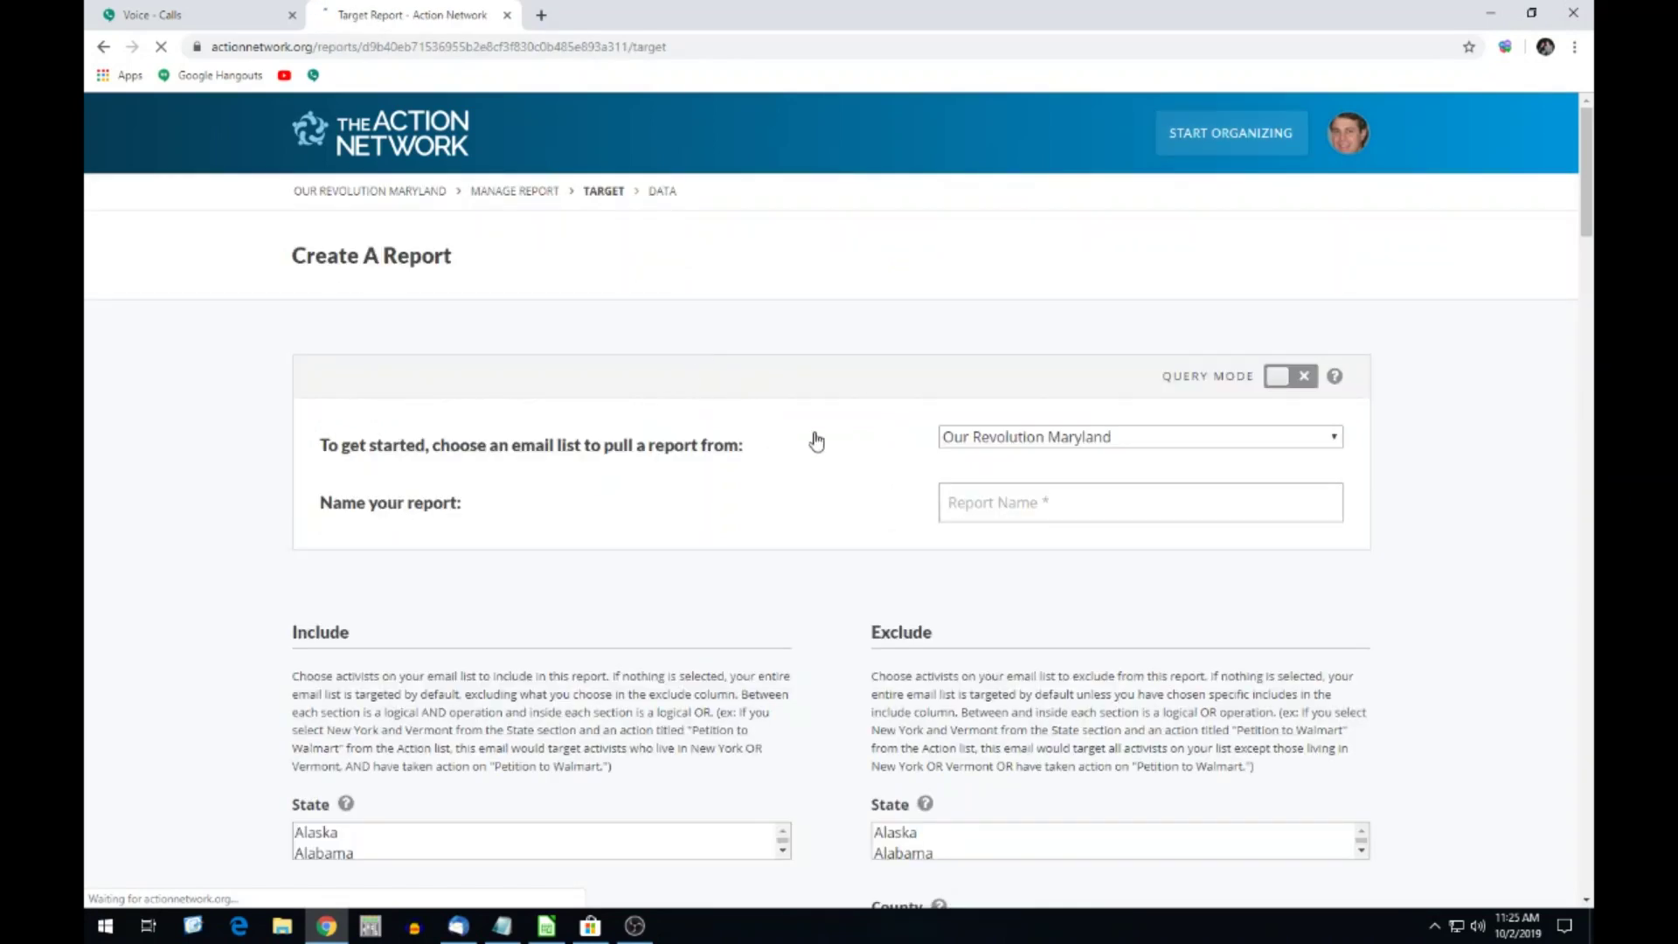
Name the new report 'Healthcare Activists'.
scroll(666, 396, down, 2)
click(1033, 323)
text(H)
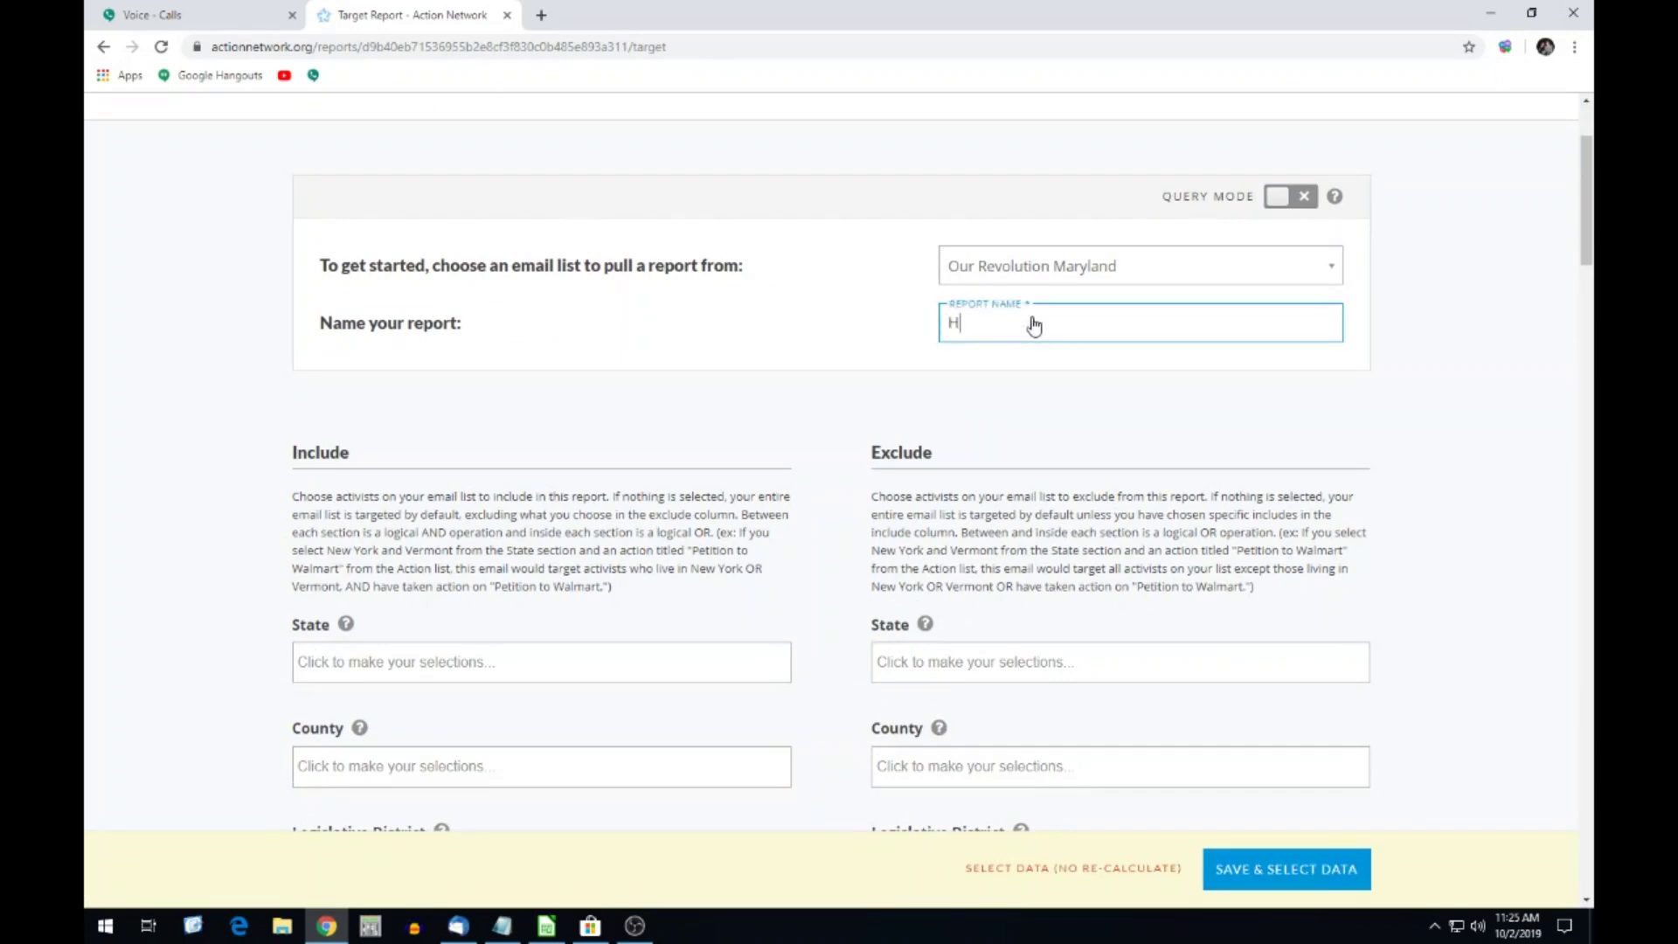
text(ealthccare)
key(BackSpace)
Include activists tagged Healthcare and save the targeting to continue to Choose Data.
scroll(704, 334, down, 2)
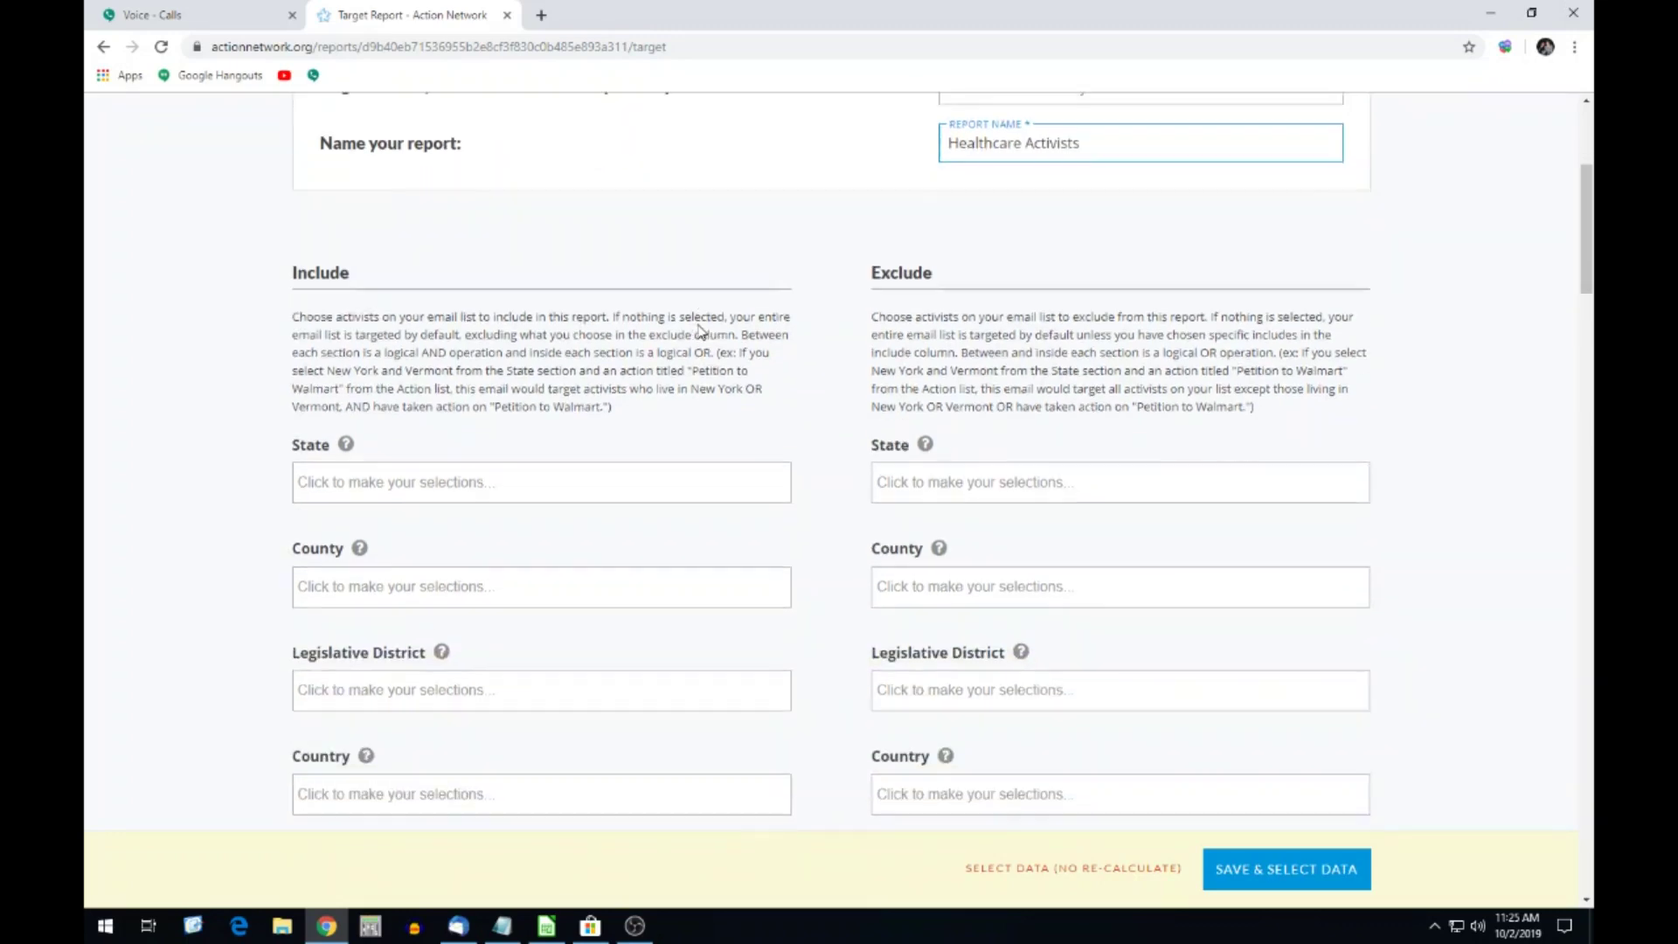
scroll(530, 368, down, 4)
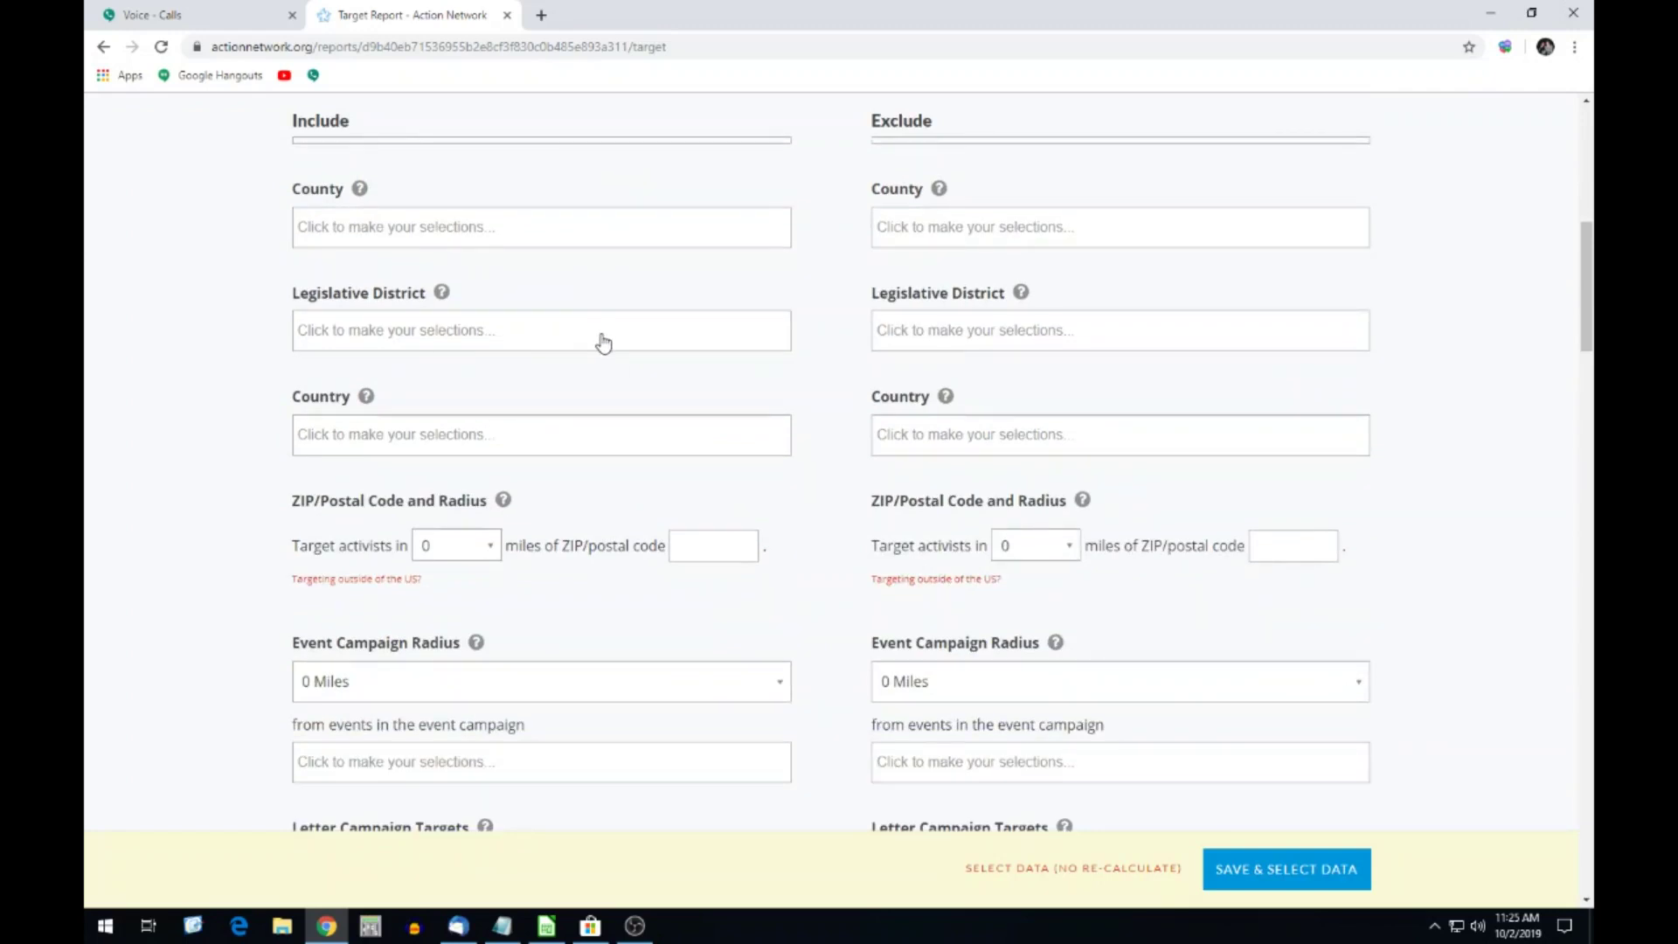
scroll(602, 341, up, 7)
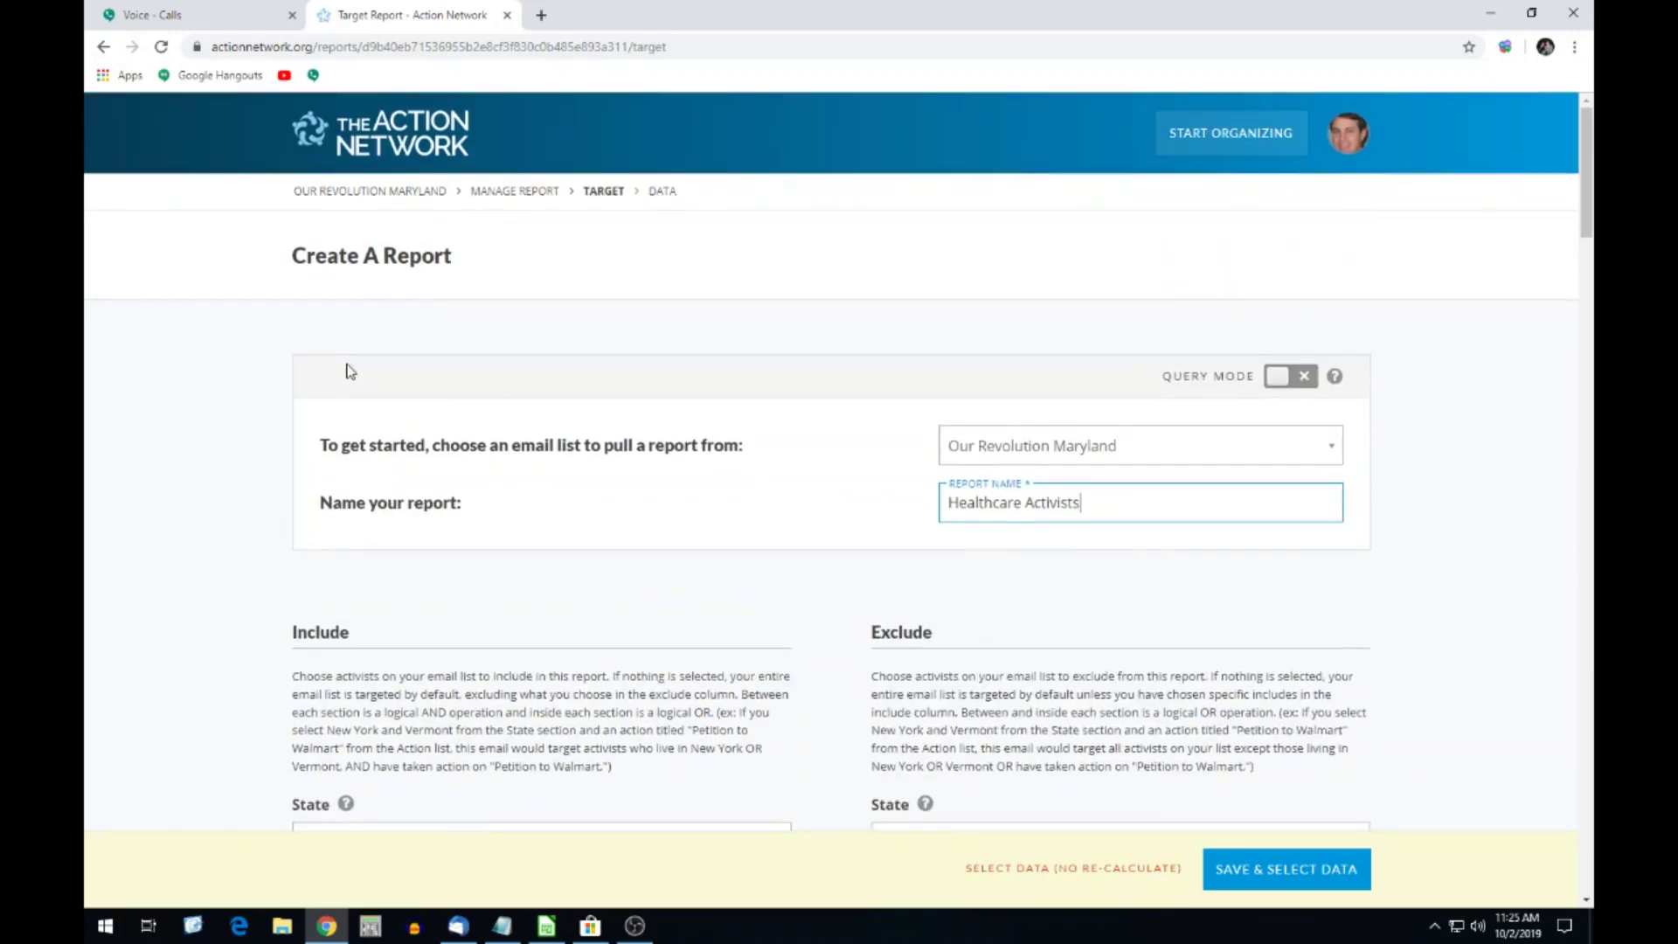
scroll(349, 371, down, 4)
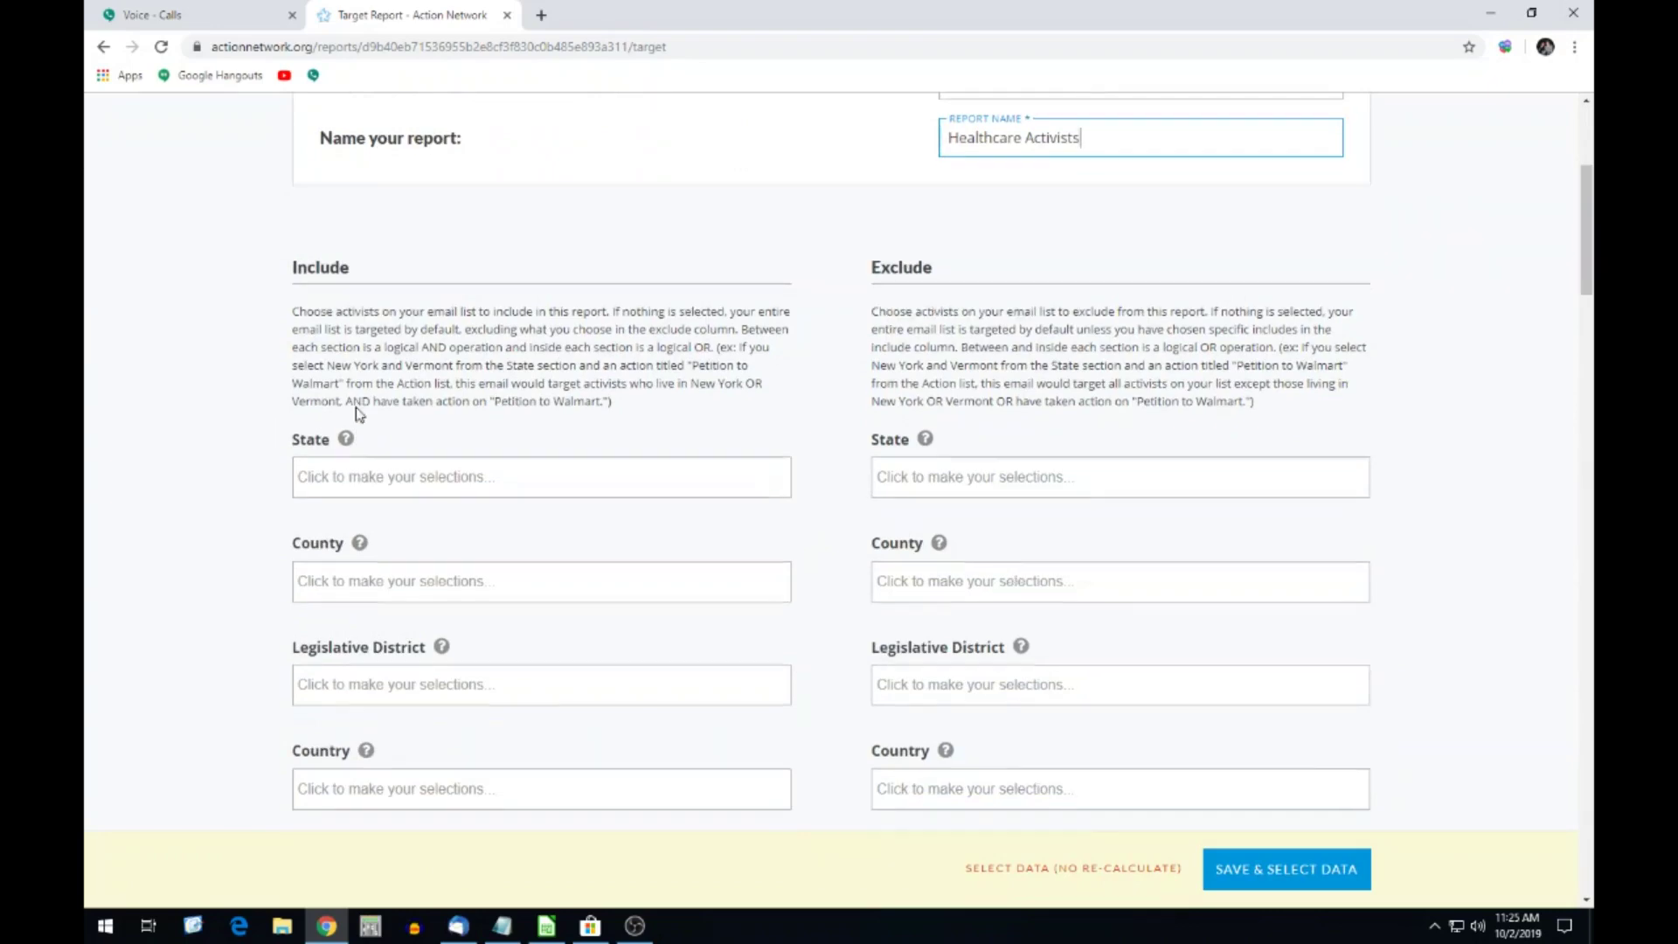
scroll(357, 413, down, 12)
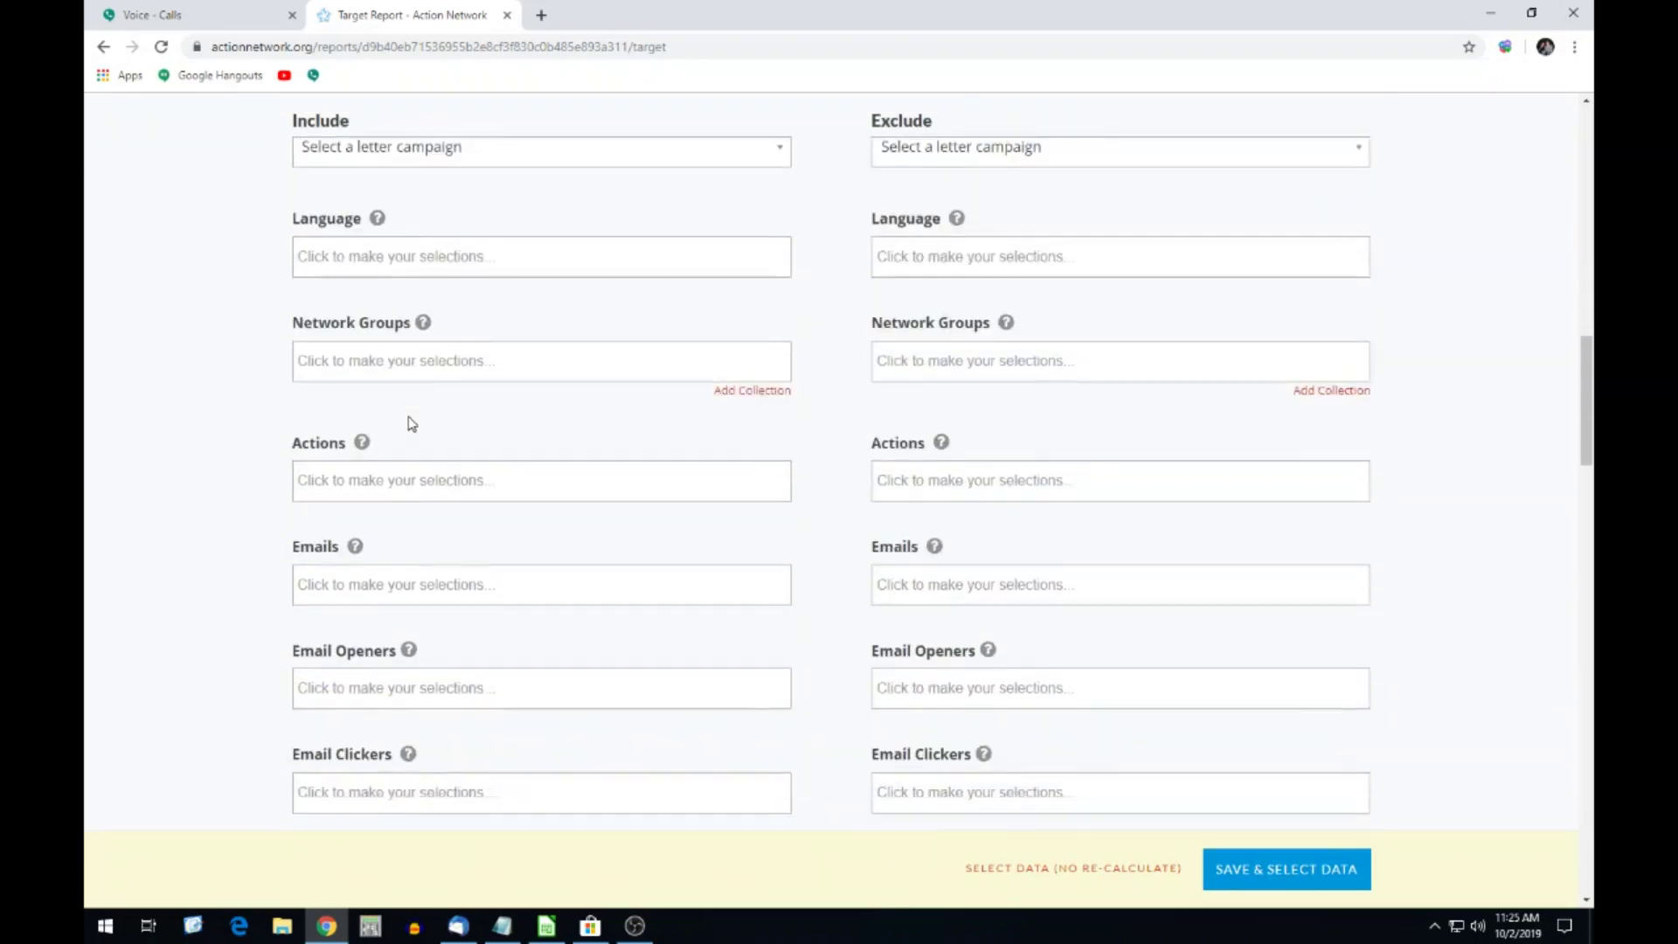
scroll(416, 427, down, 7)
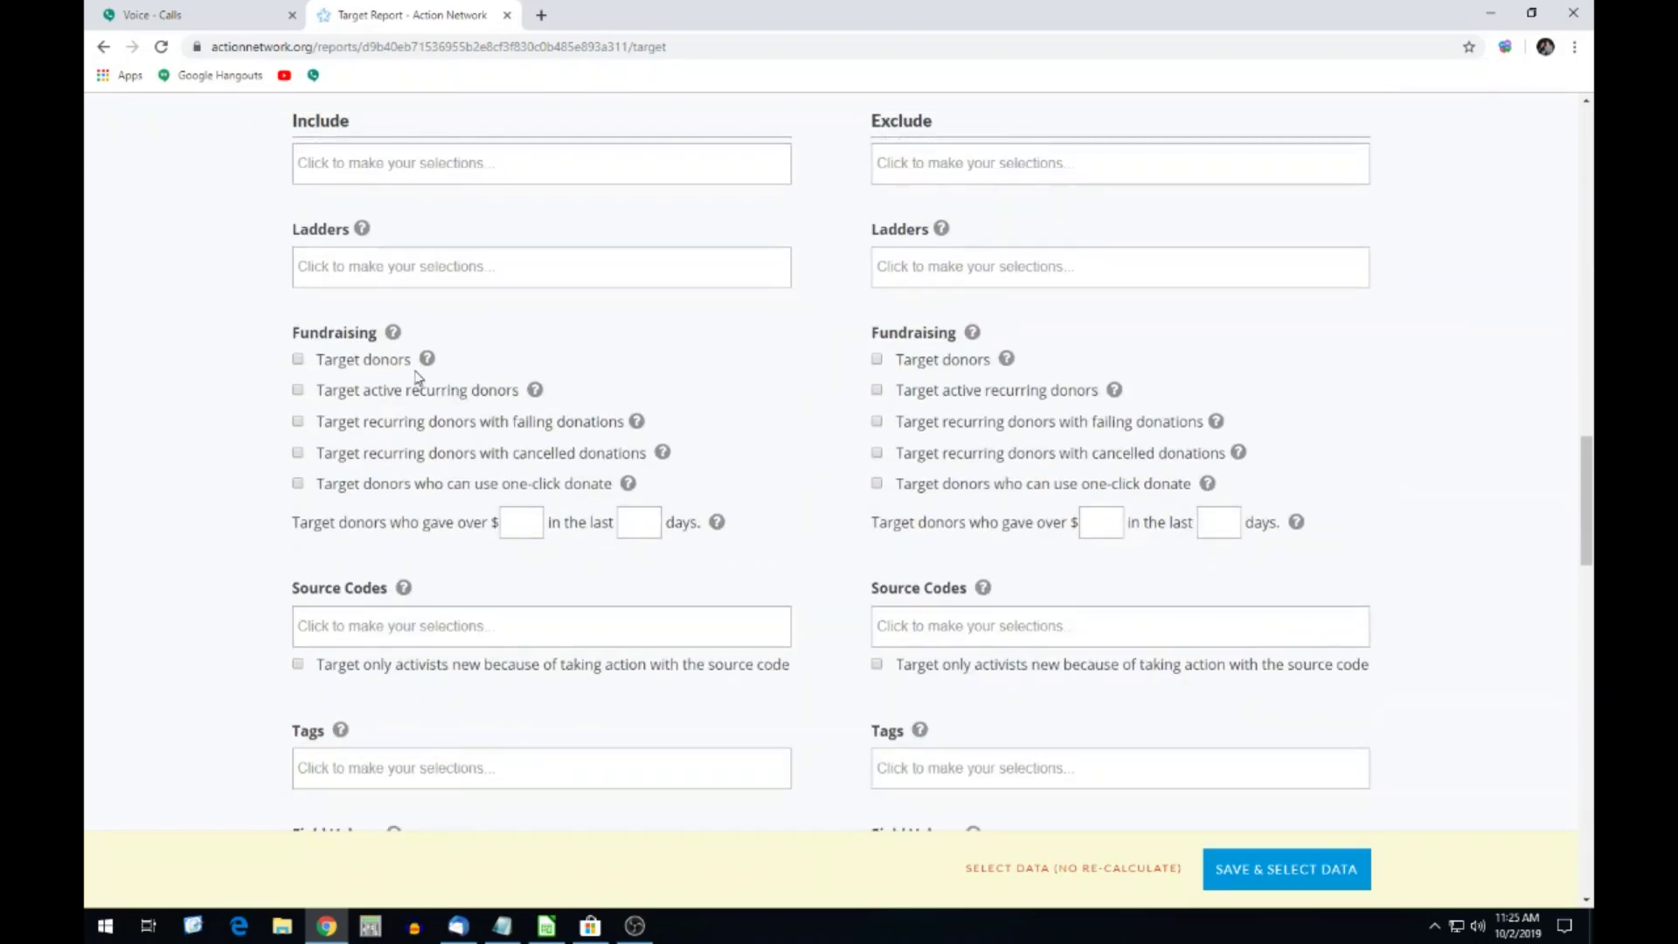
scroll(415, 485, down, 3)
click(329, 507)
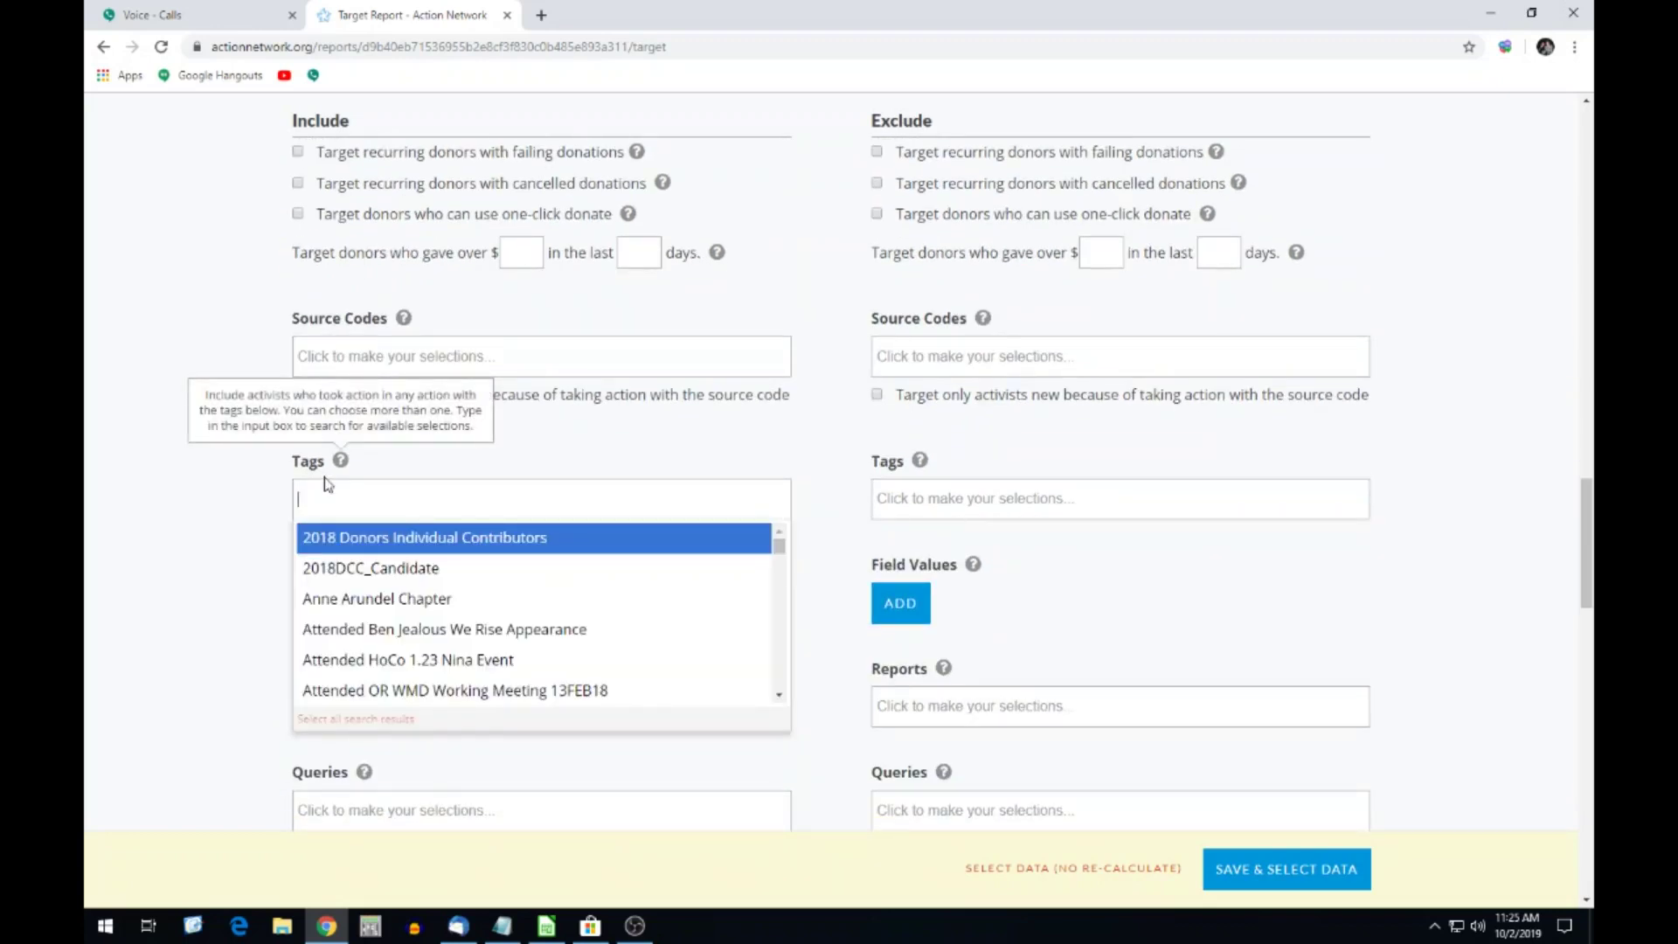
text(Health)
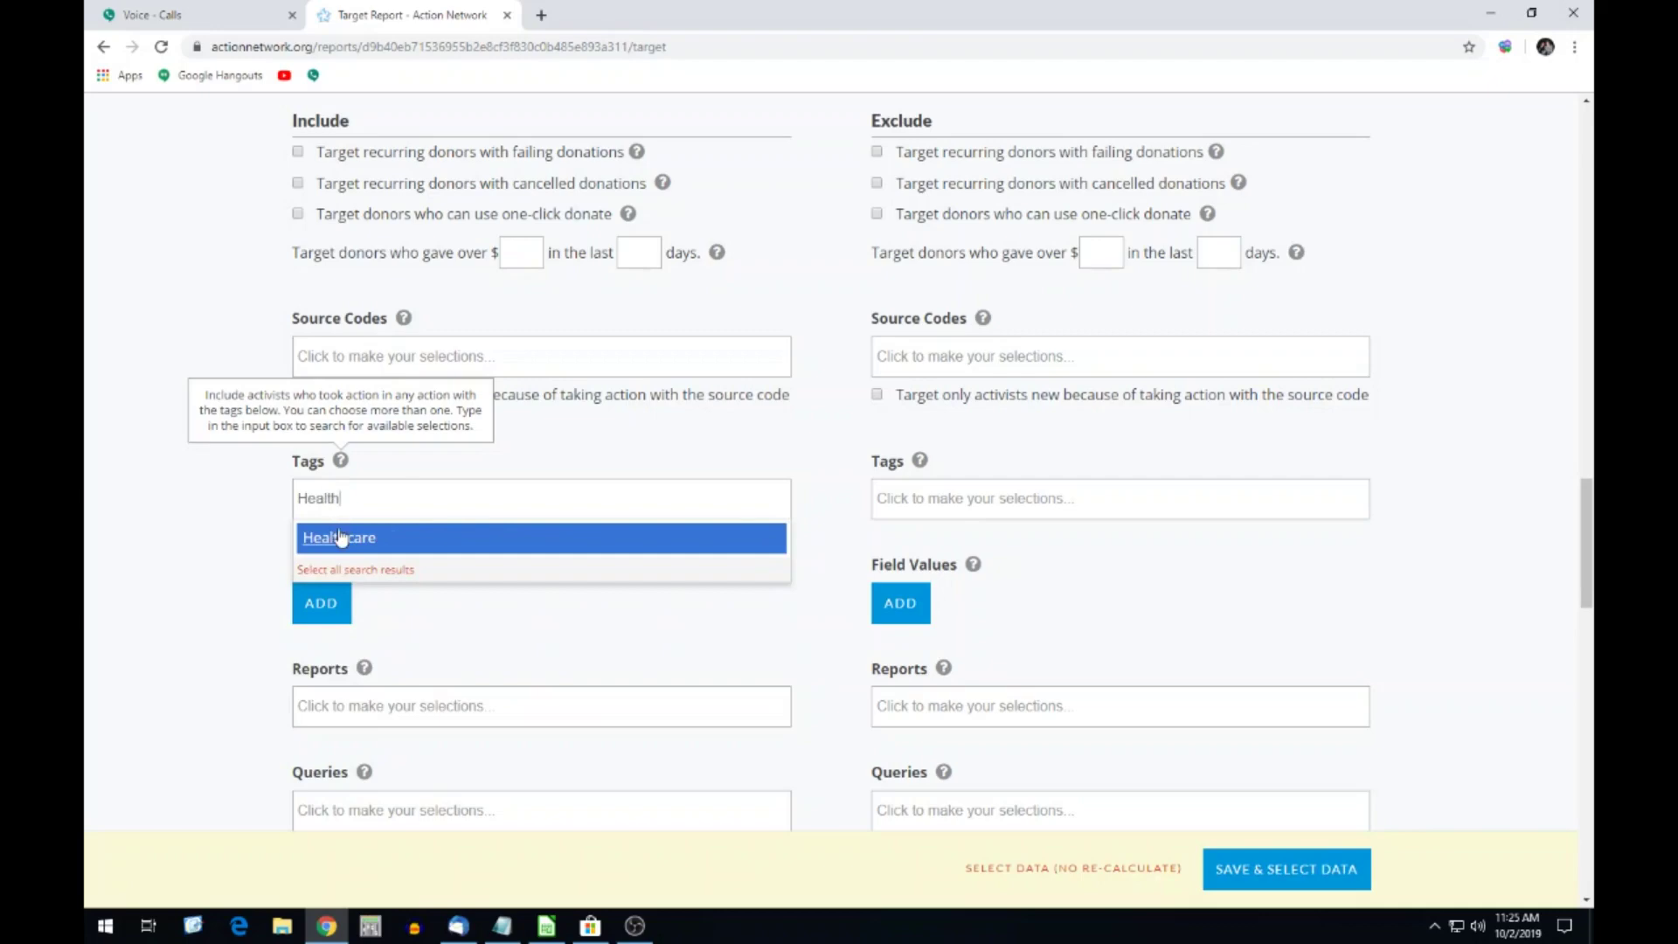
click(339, 537)
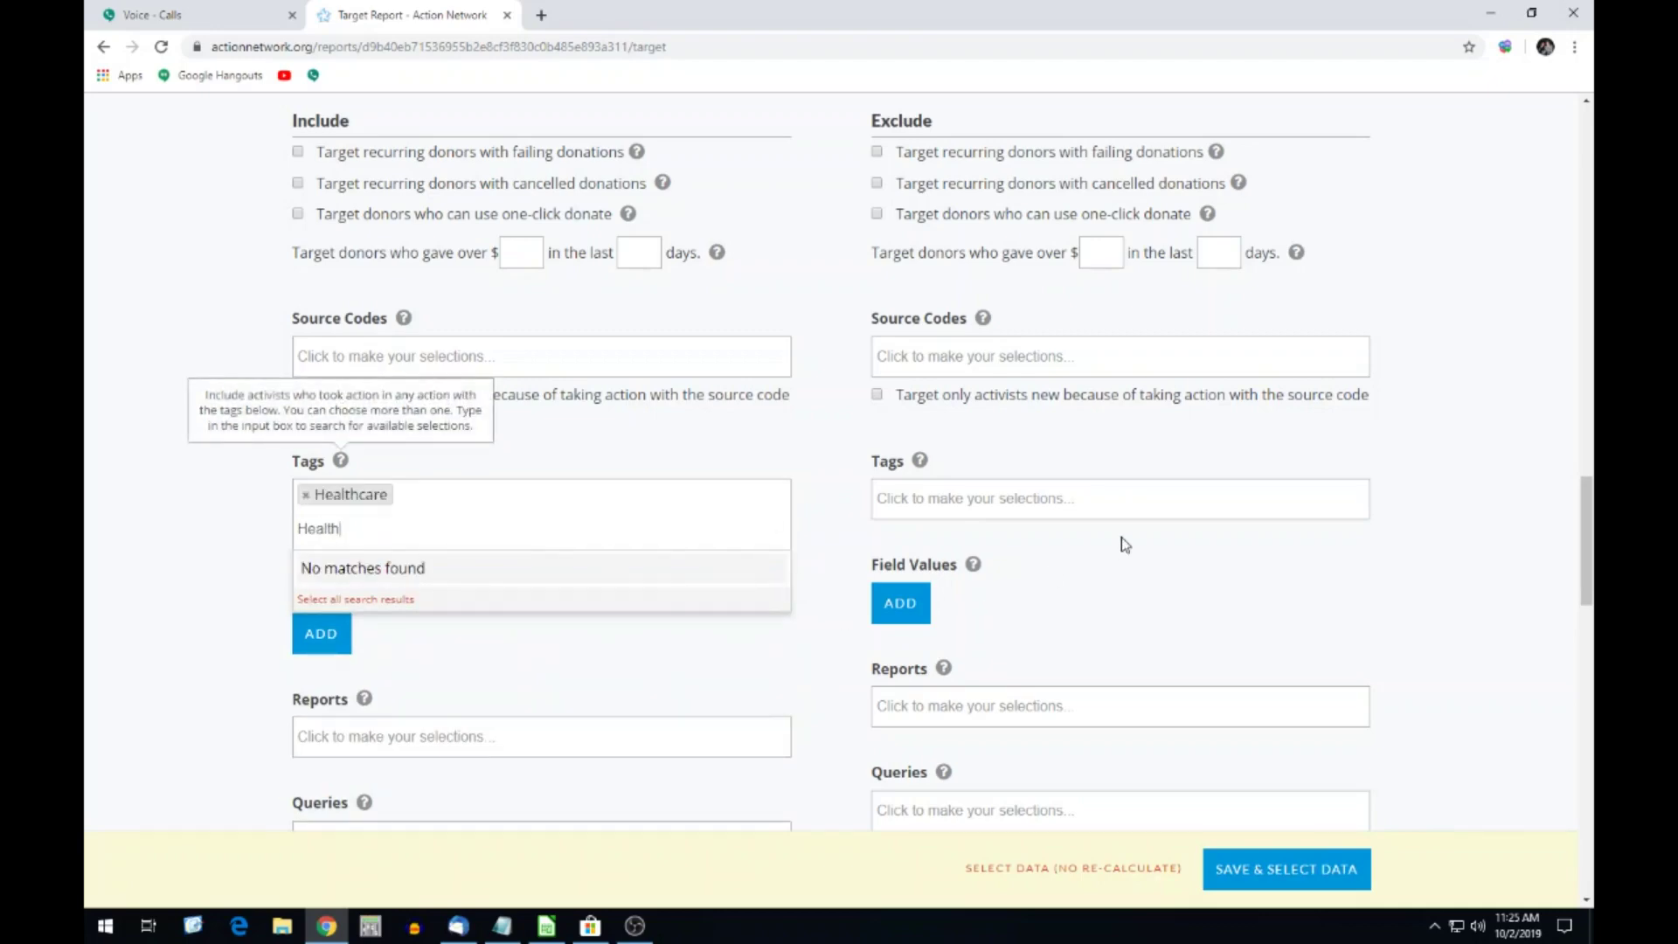
scroll(801, 528, down, 5)
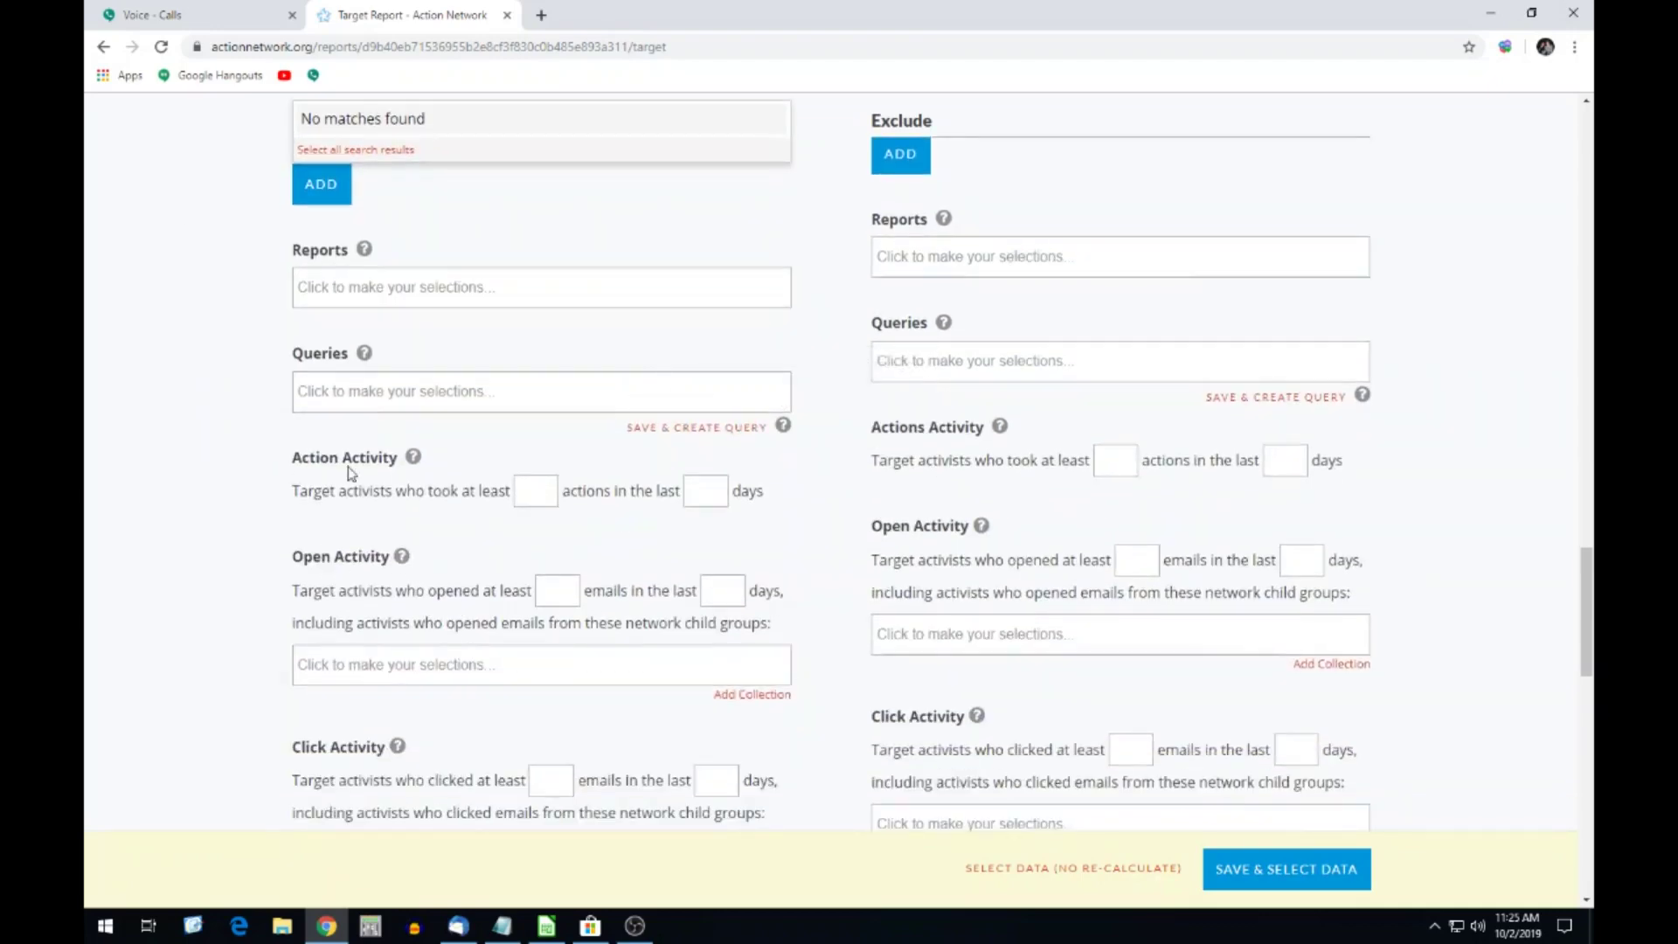
scroll(348, 477, down, 5)
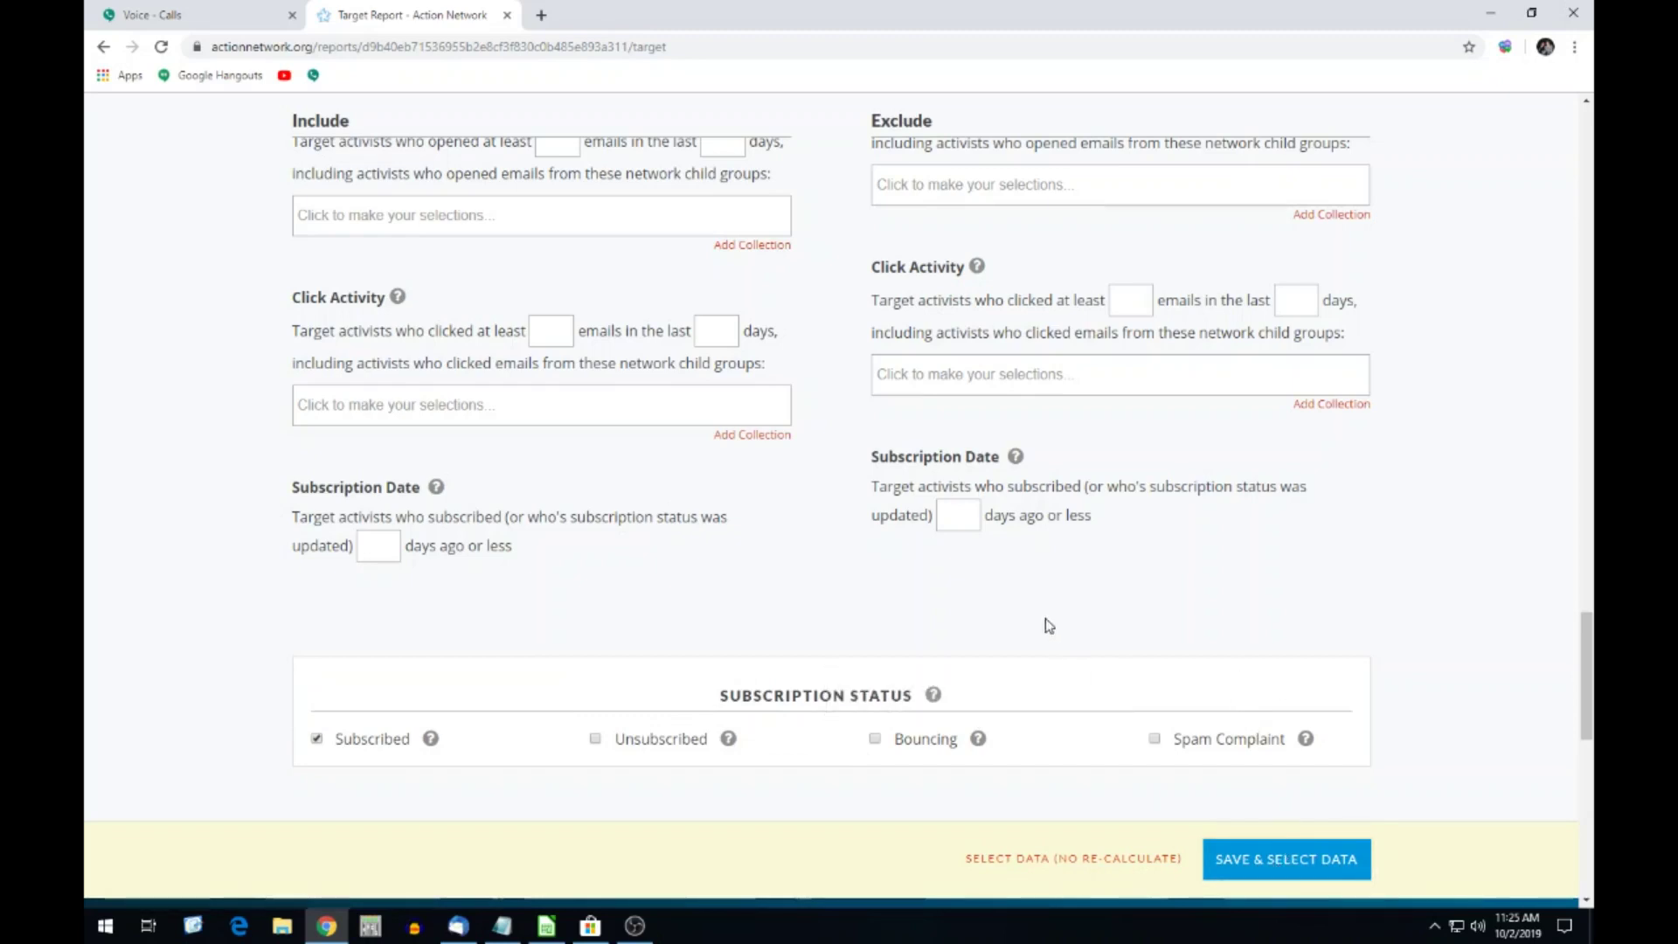
click(1292, 861)
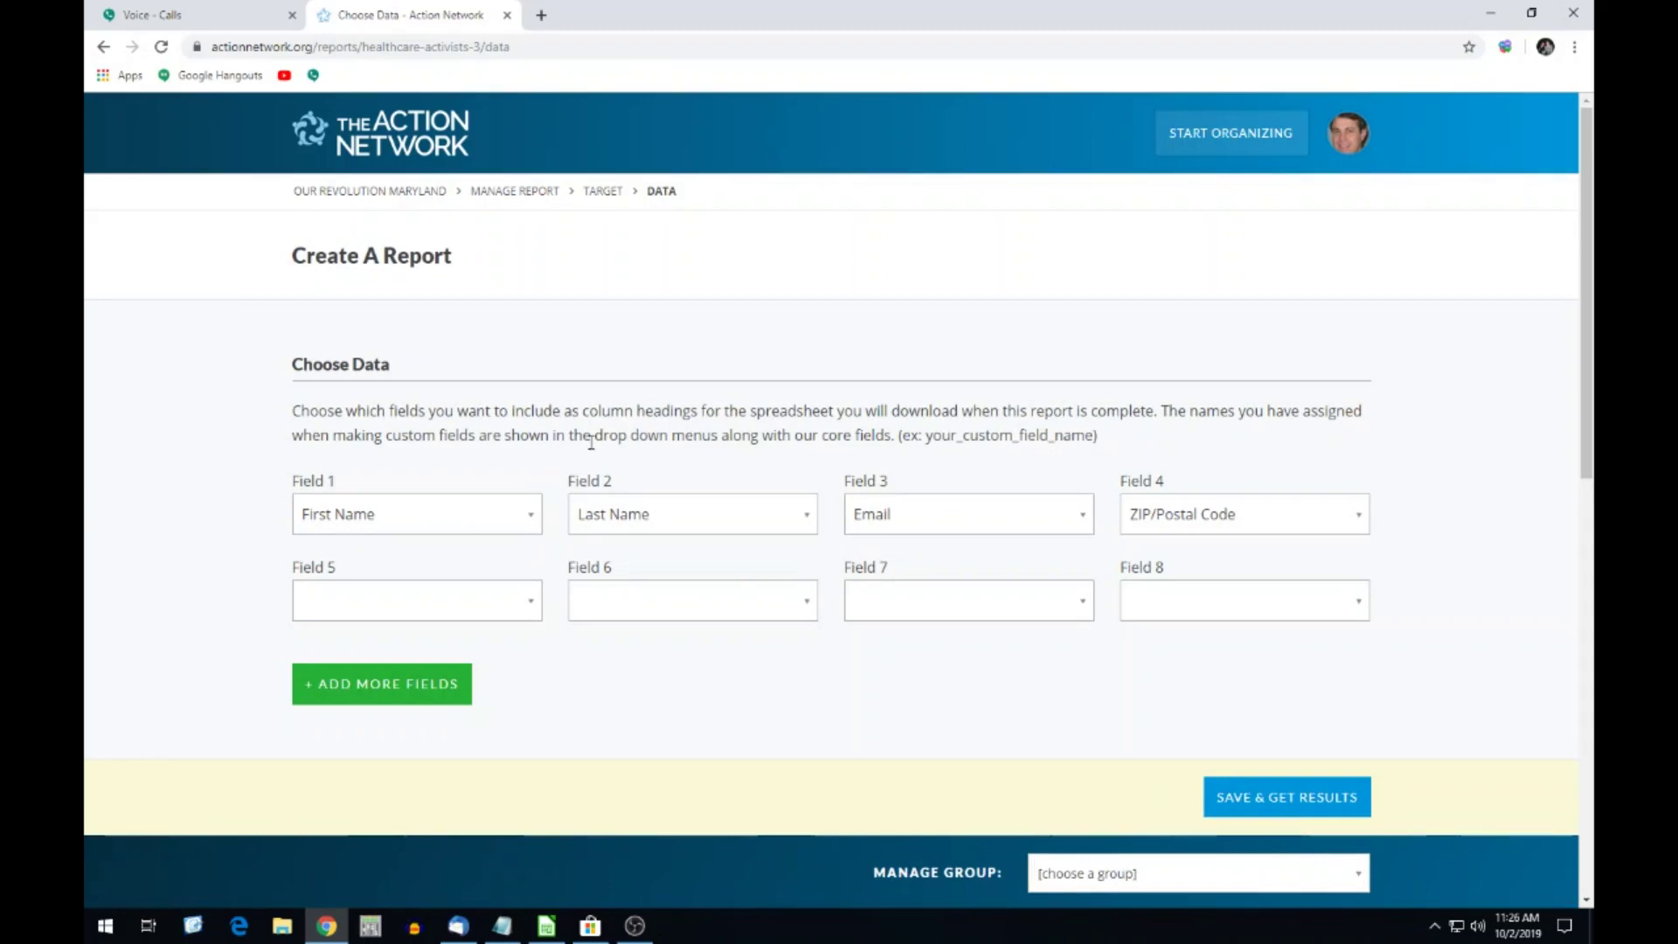
click(165, 16)
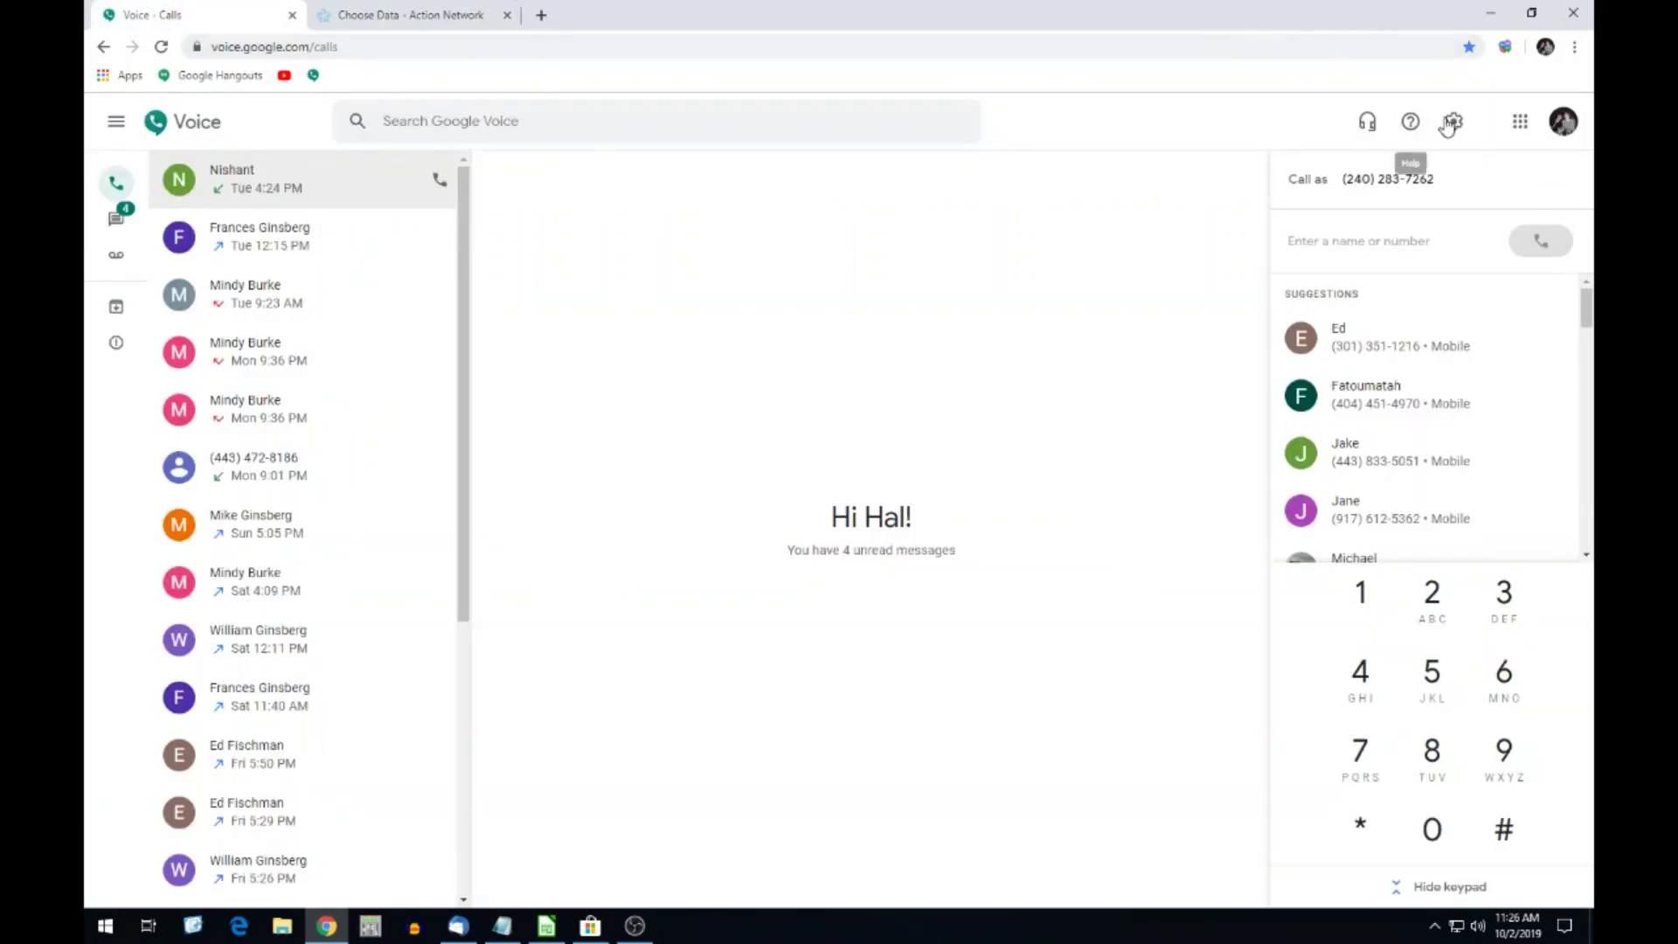
click(1504, 48)
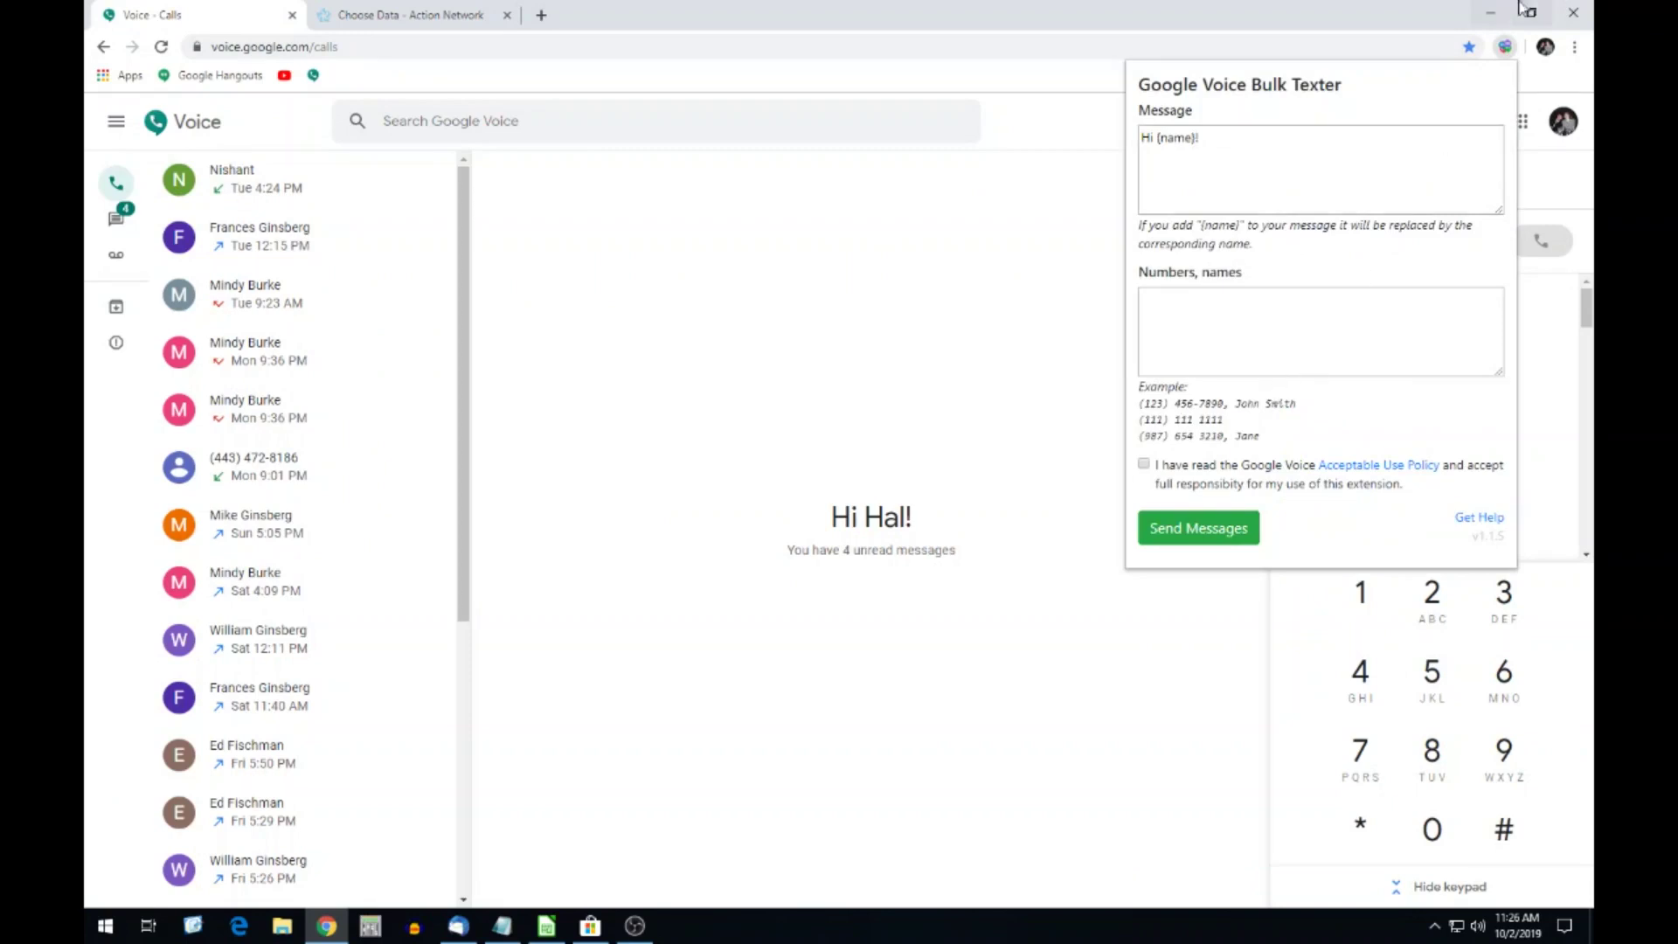
click(1489, 12)
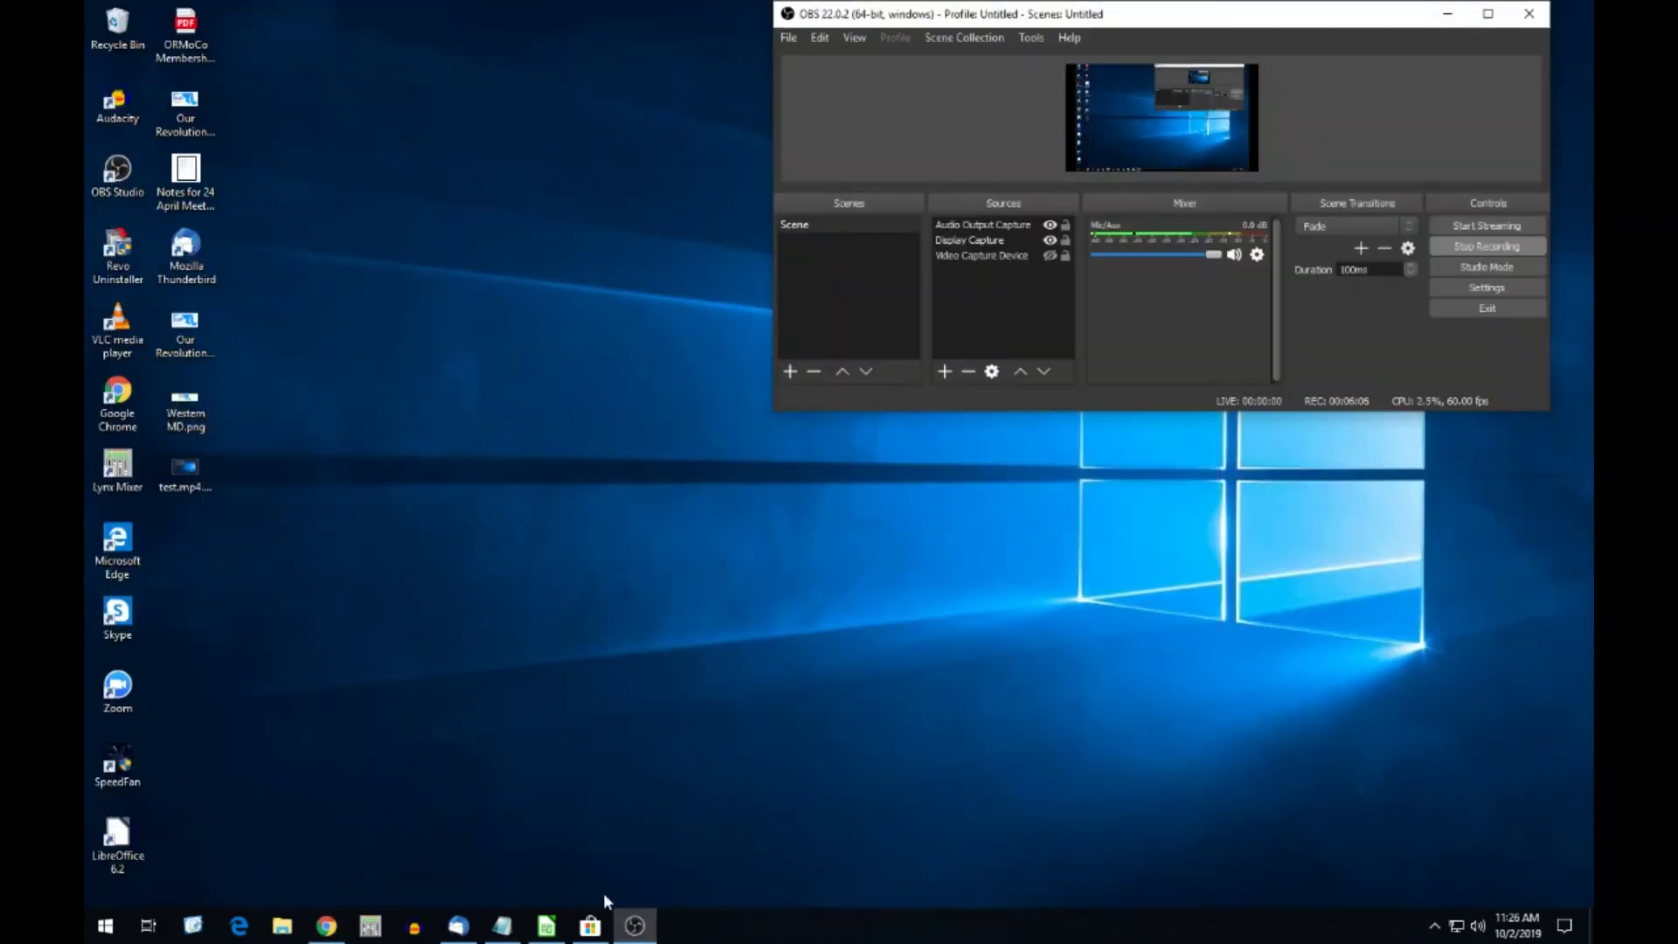
click(325, 927)
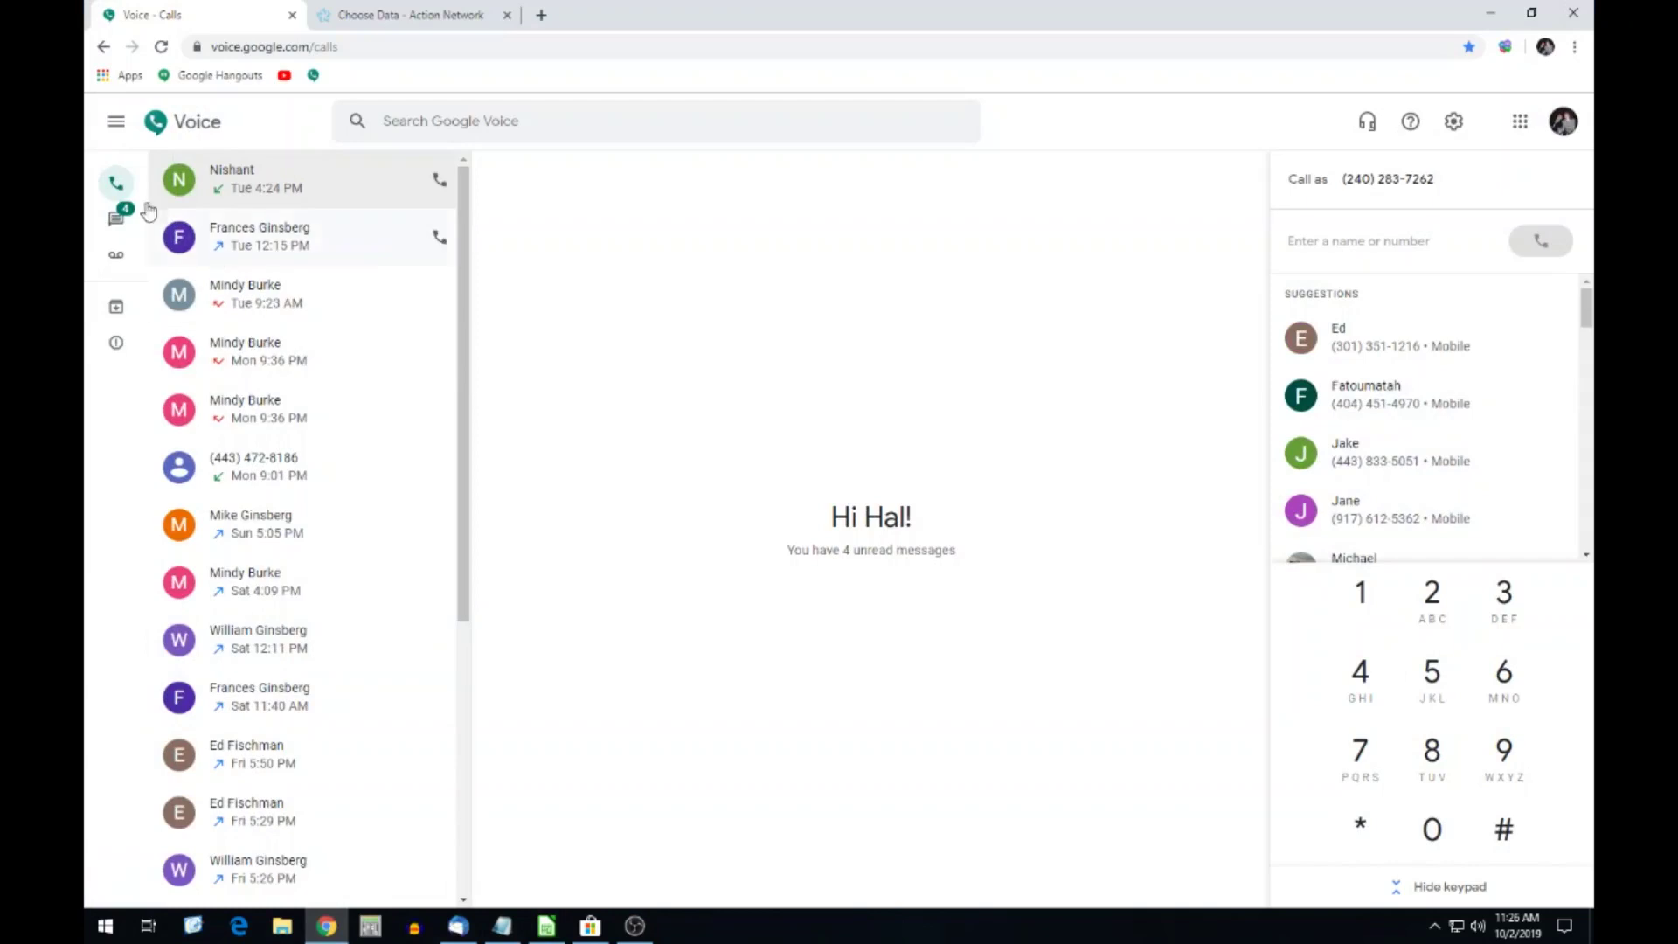
click(350, 15)
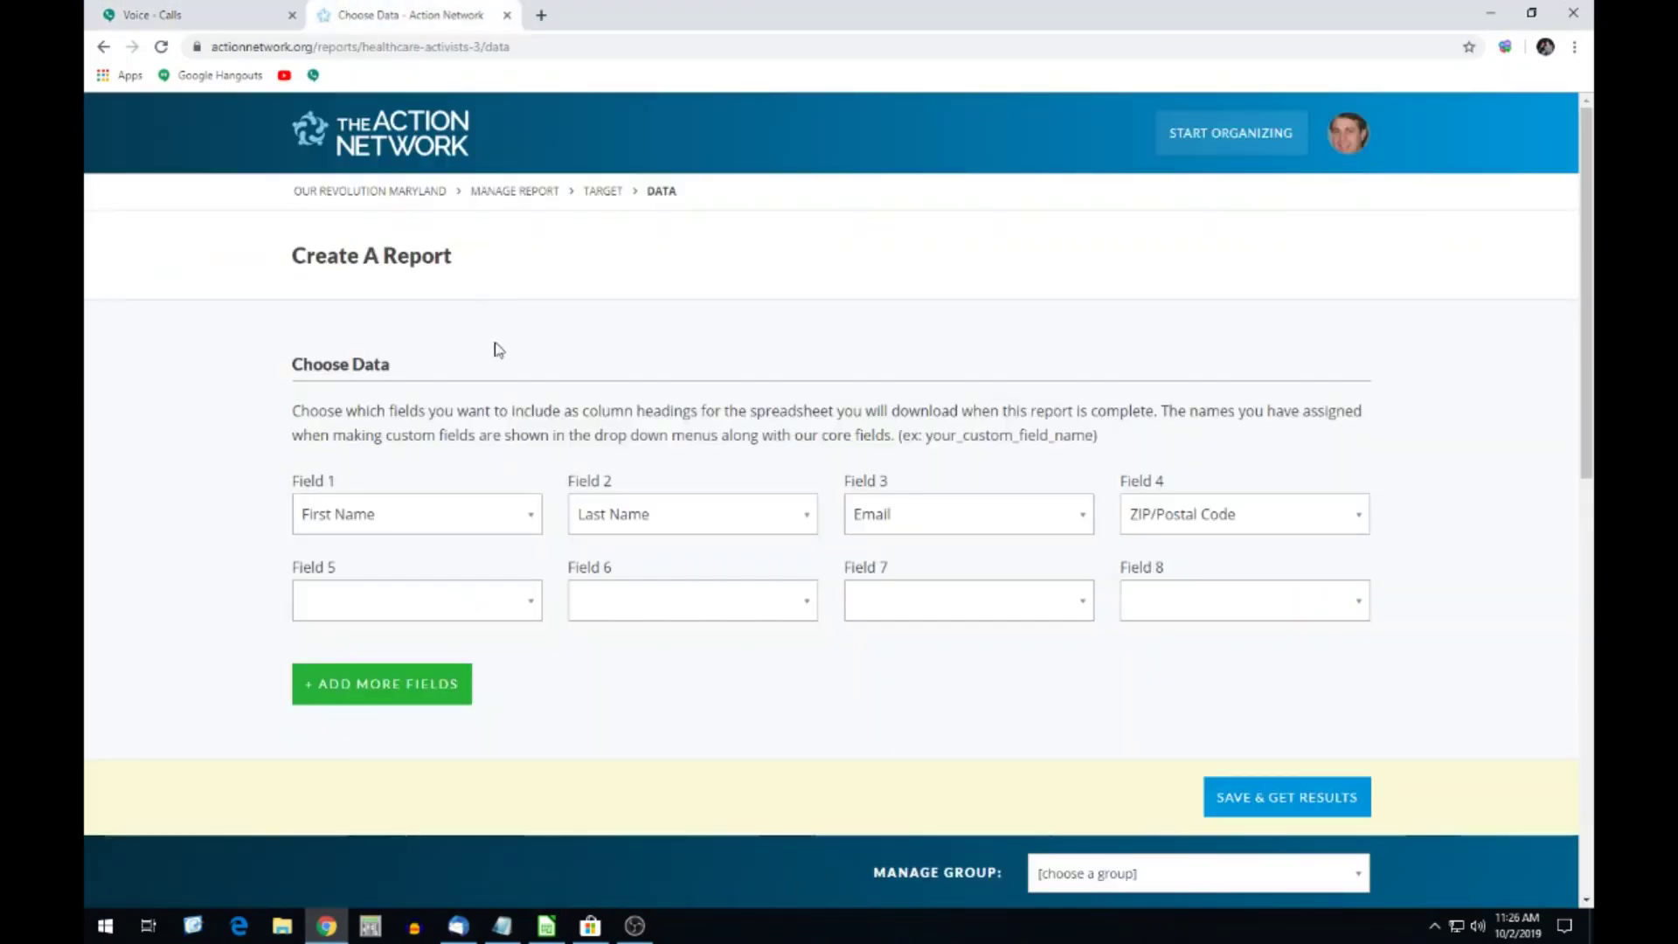
Set Field 1 to Cell Number and Field 2 to First Name, clearing Email and ZIP fields.
click(515, 518)
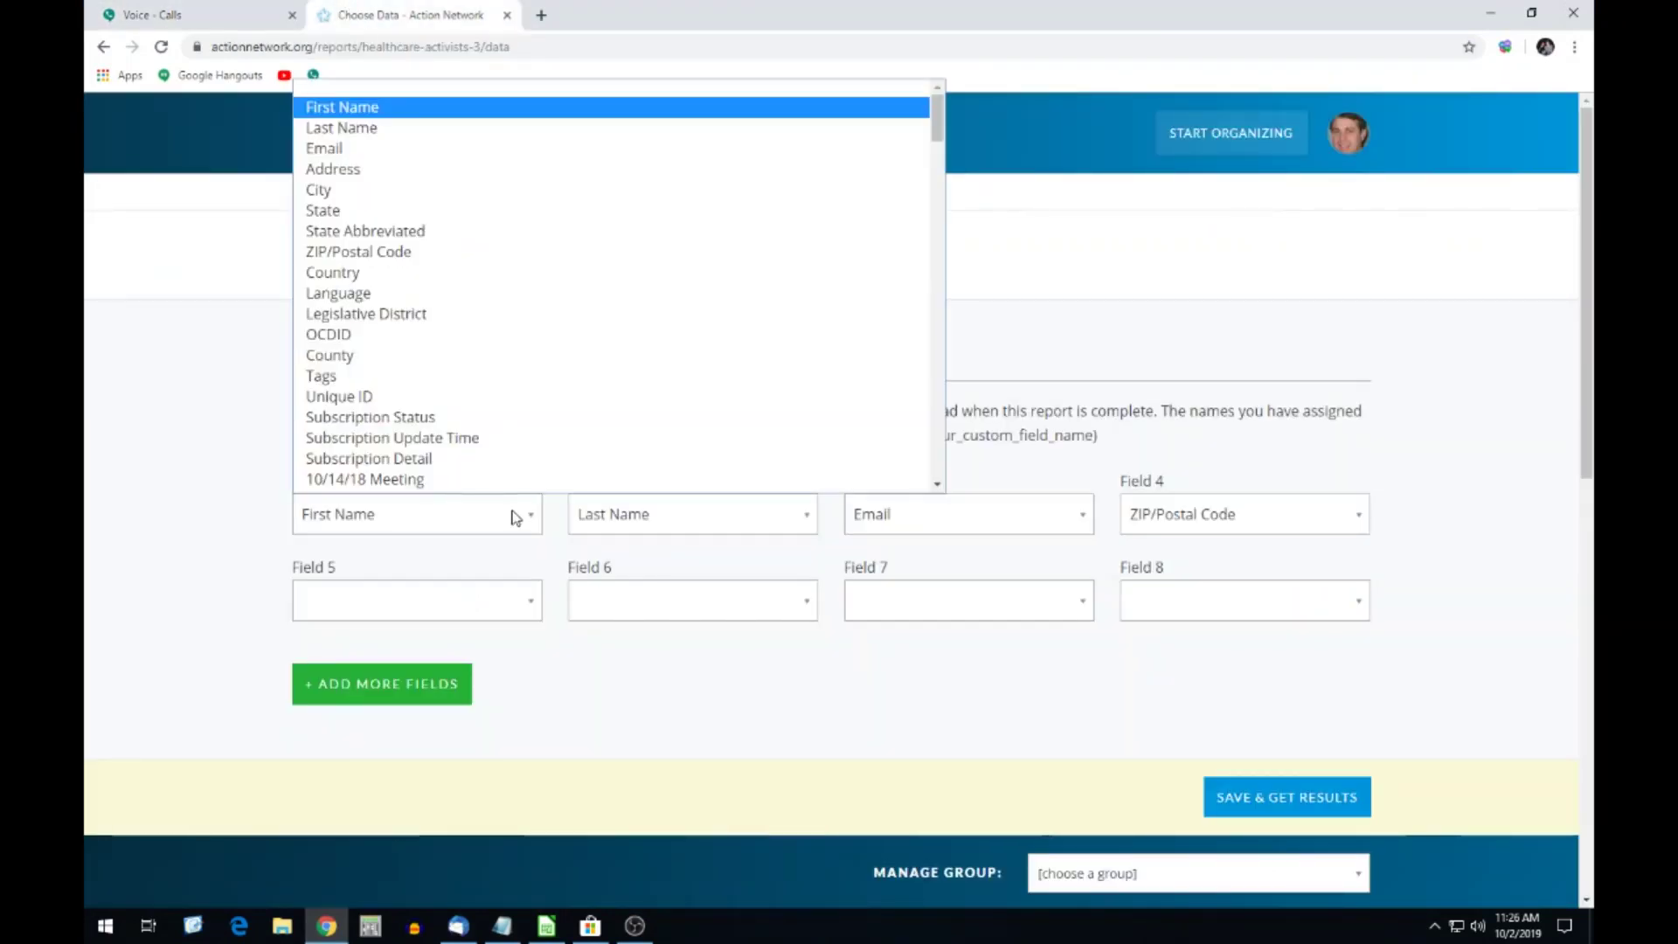
text(ce)
key(Return)
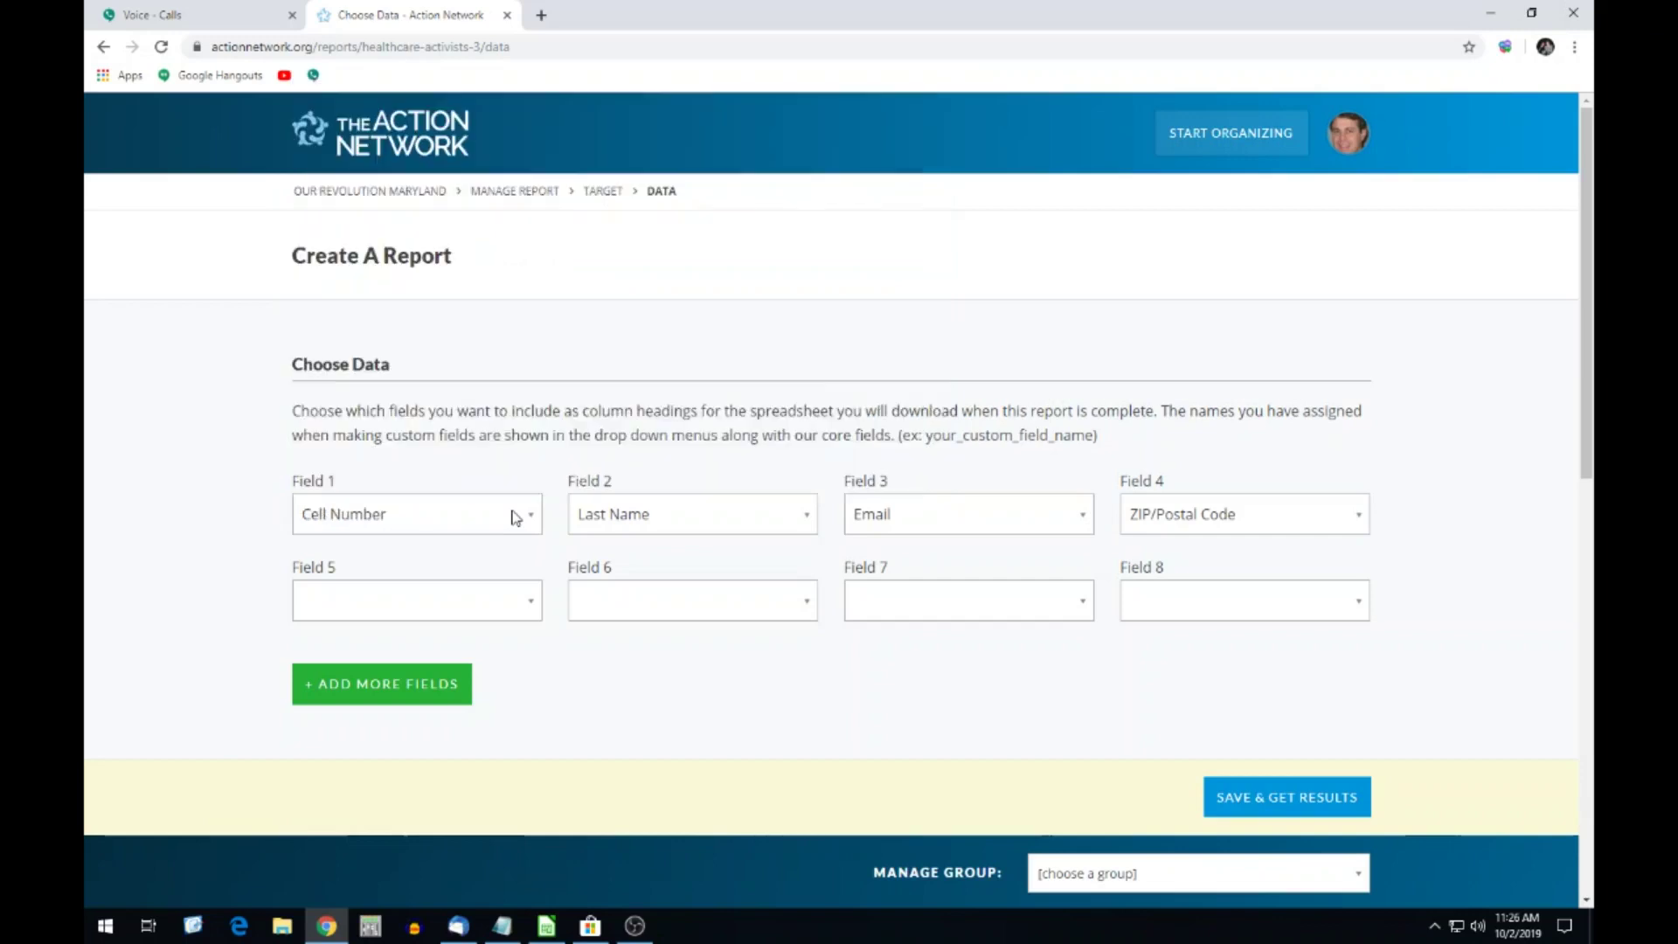
click(628, 520)
scroll(714, 213, down, 1)
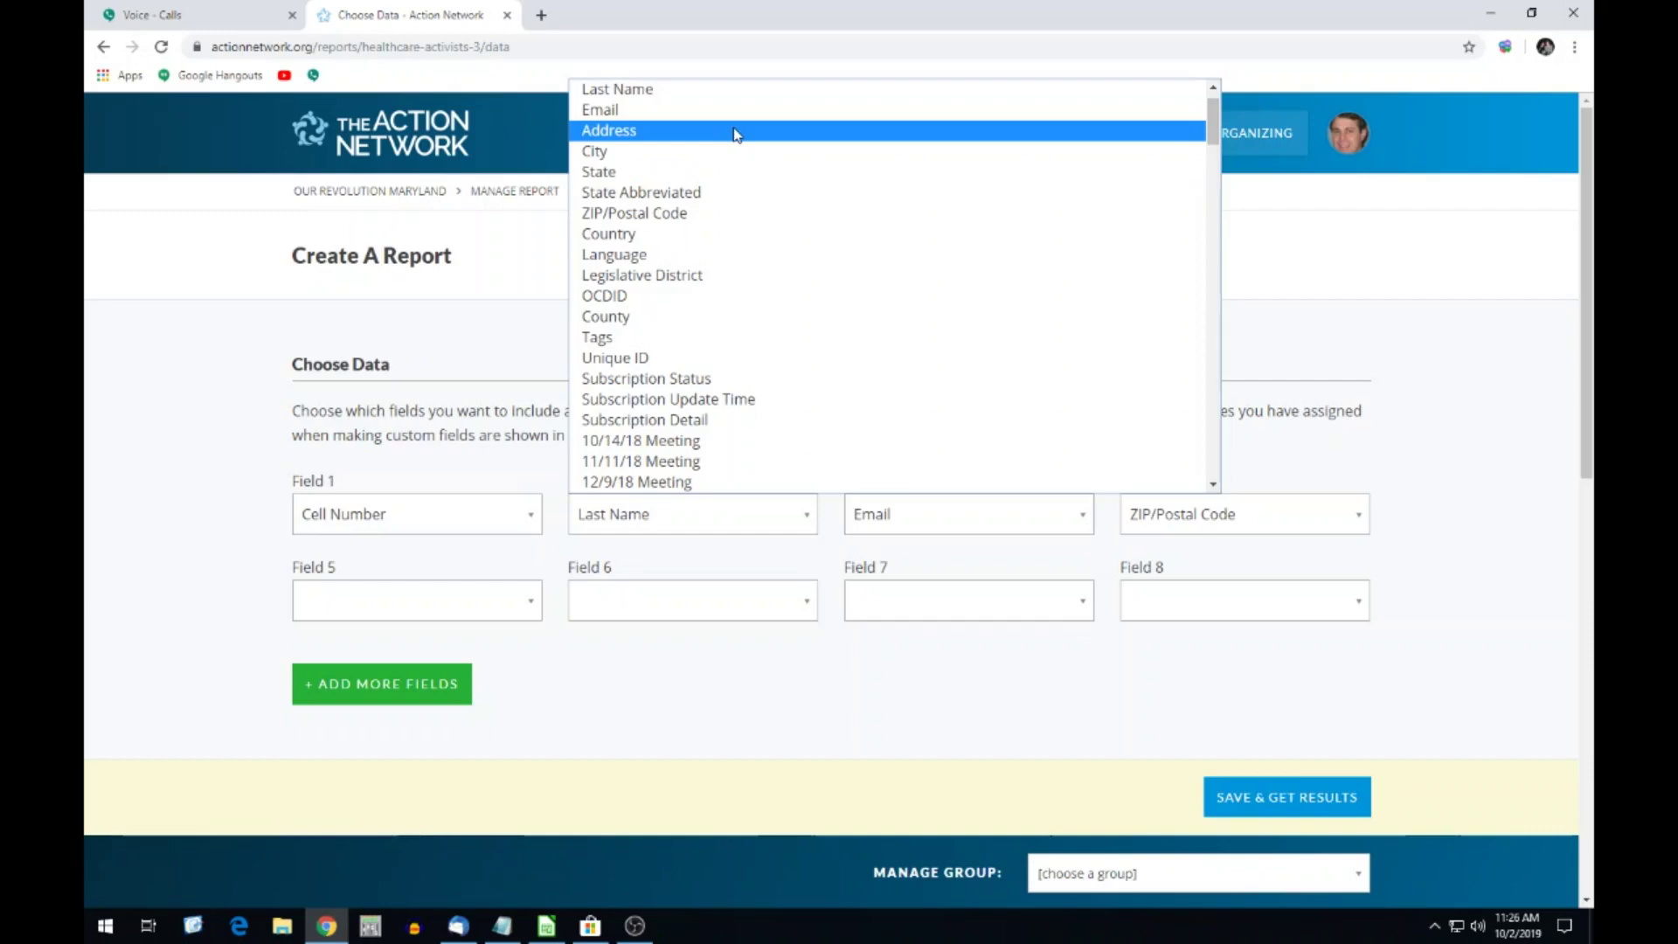
key(Home)
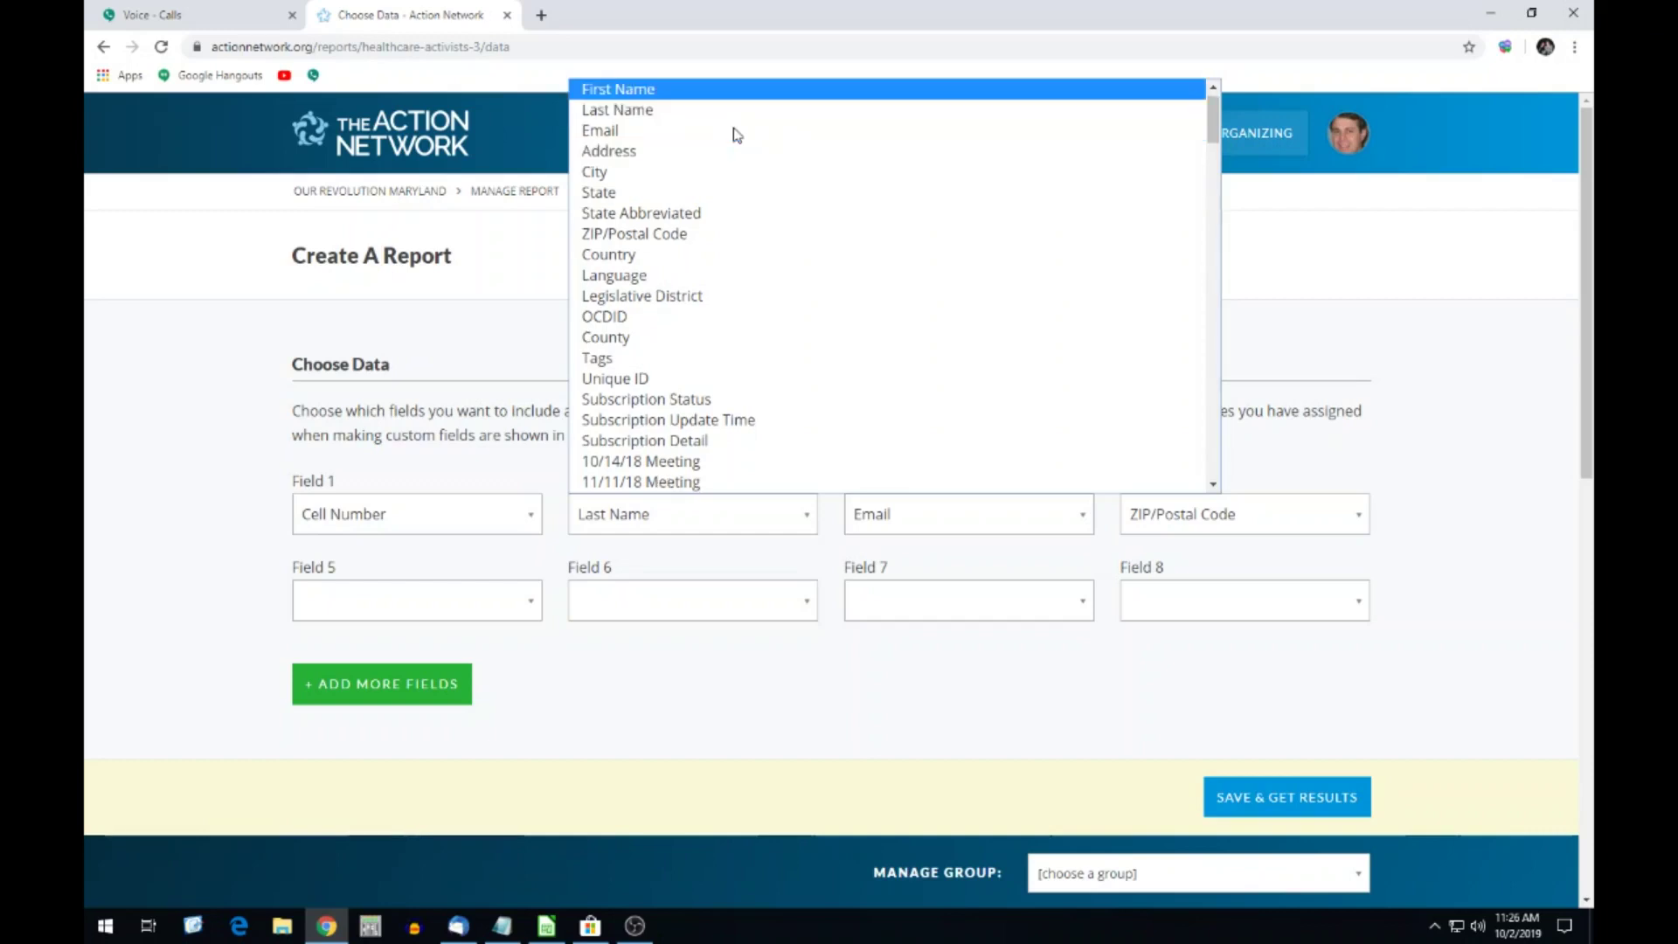
key(Return)
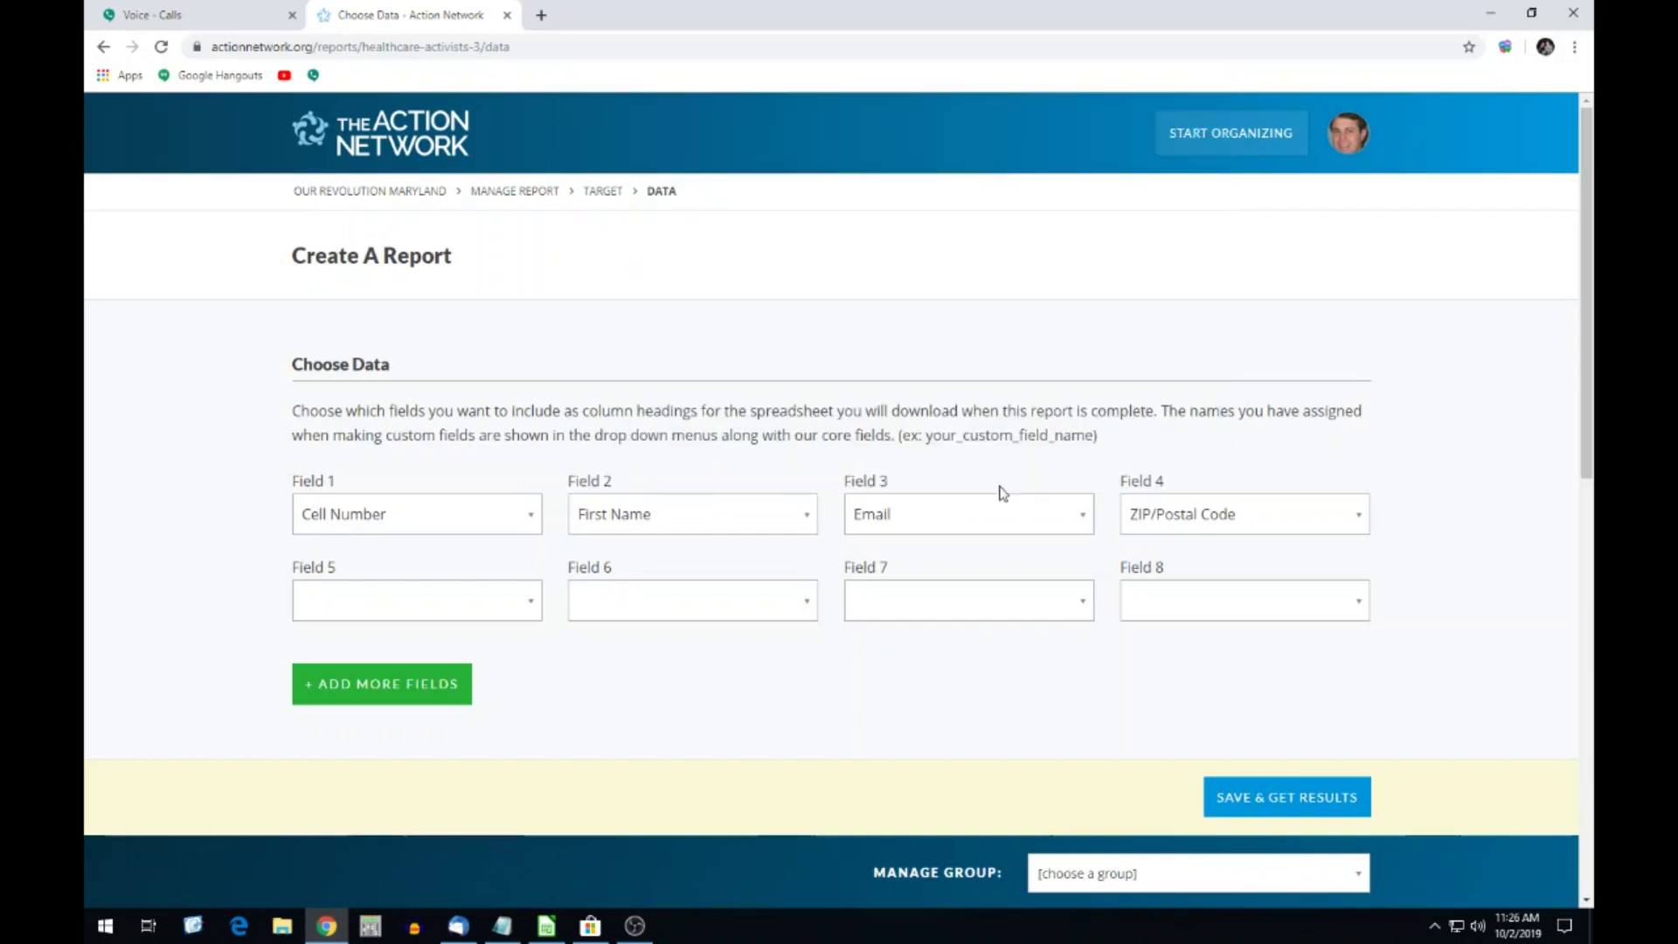
click(1056, 516)
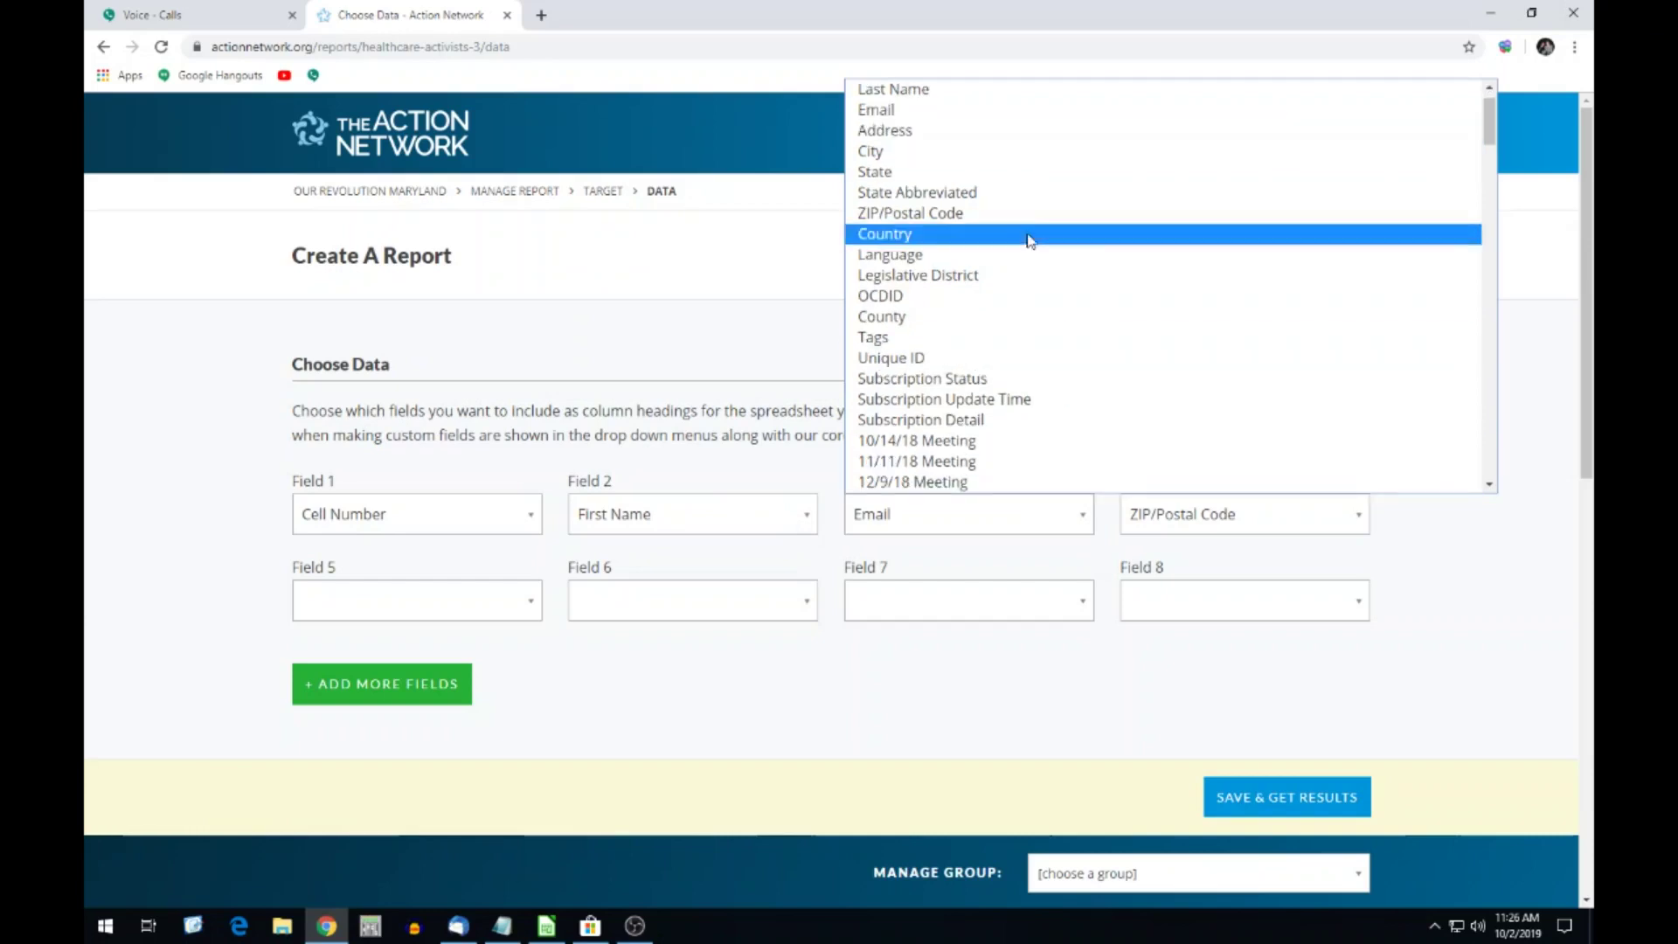
scroll(955, 117, up, 1)
click(948, 91)
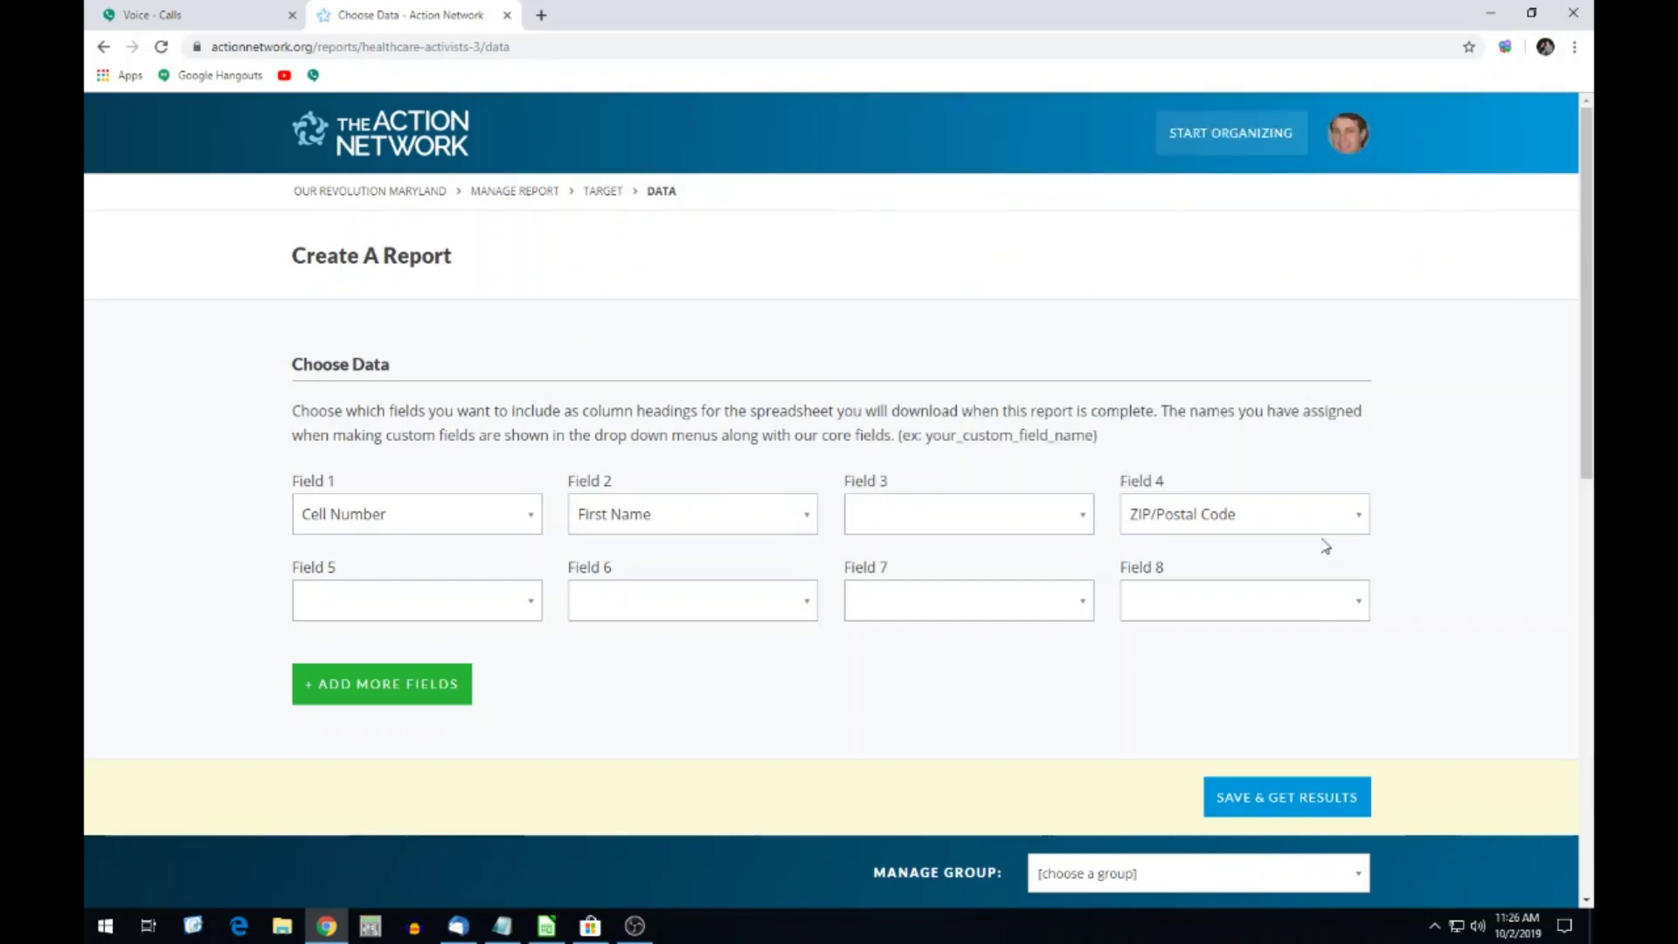
click(1307, 529)
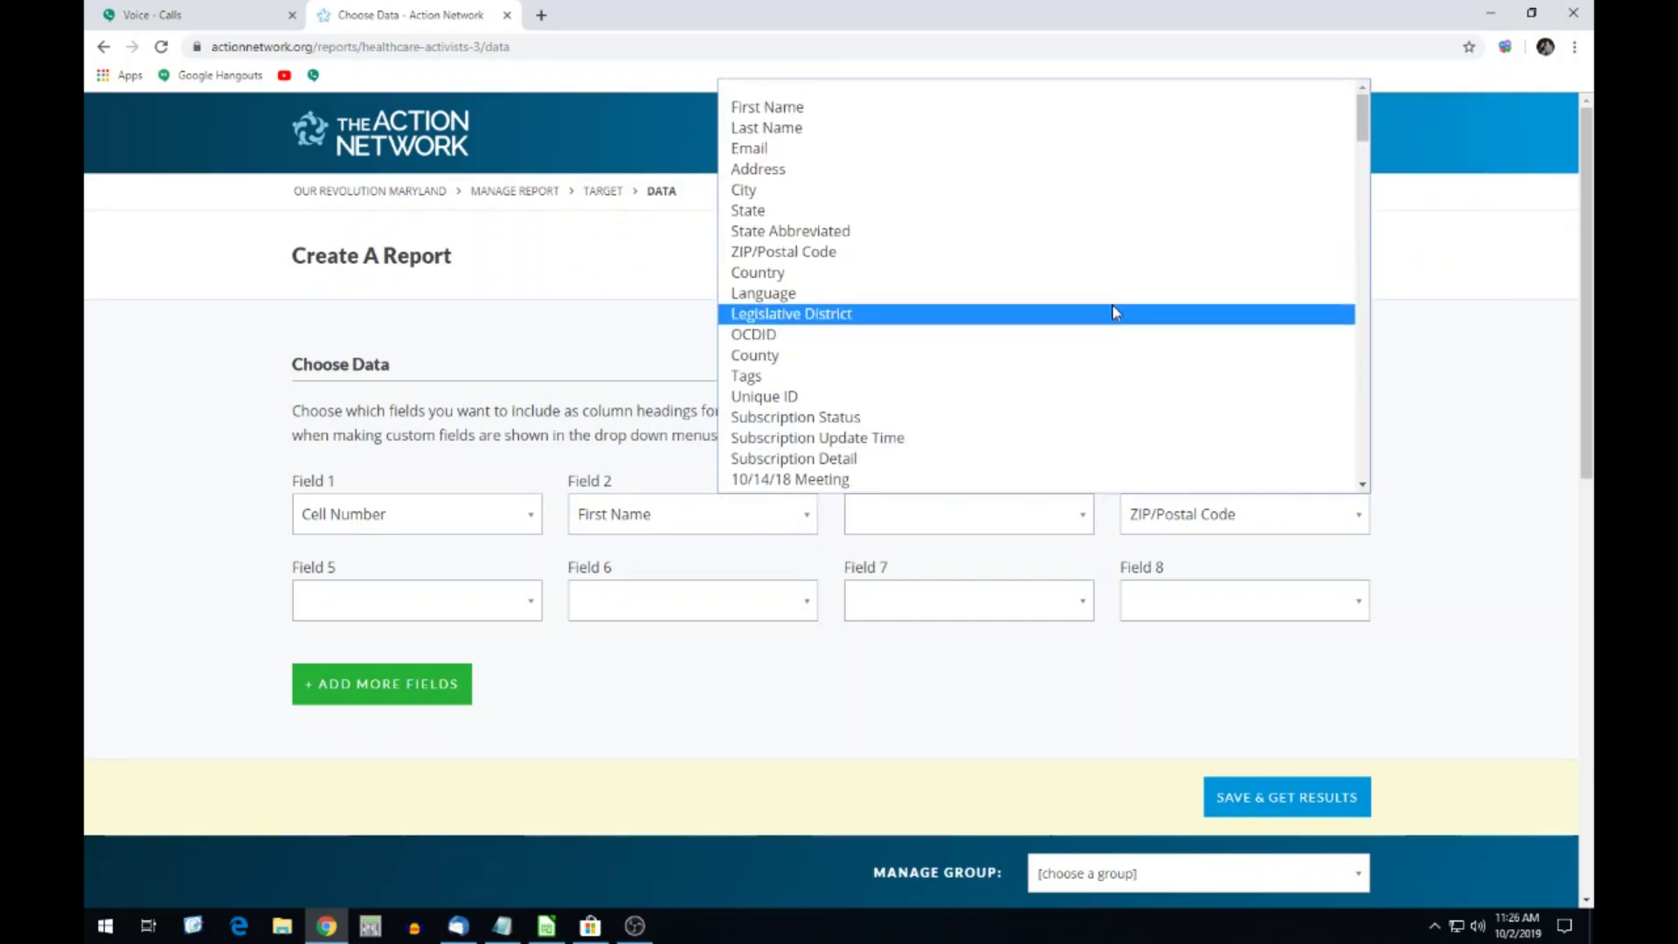
click(976, 93)
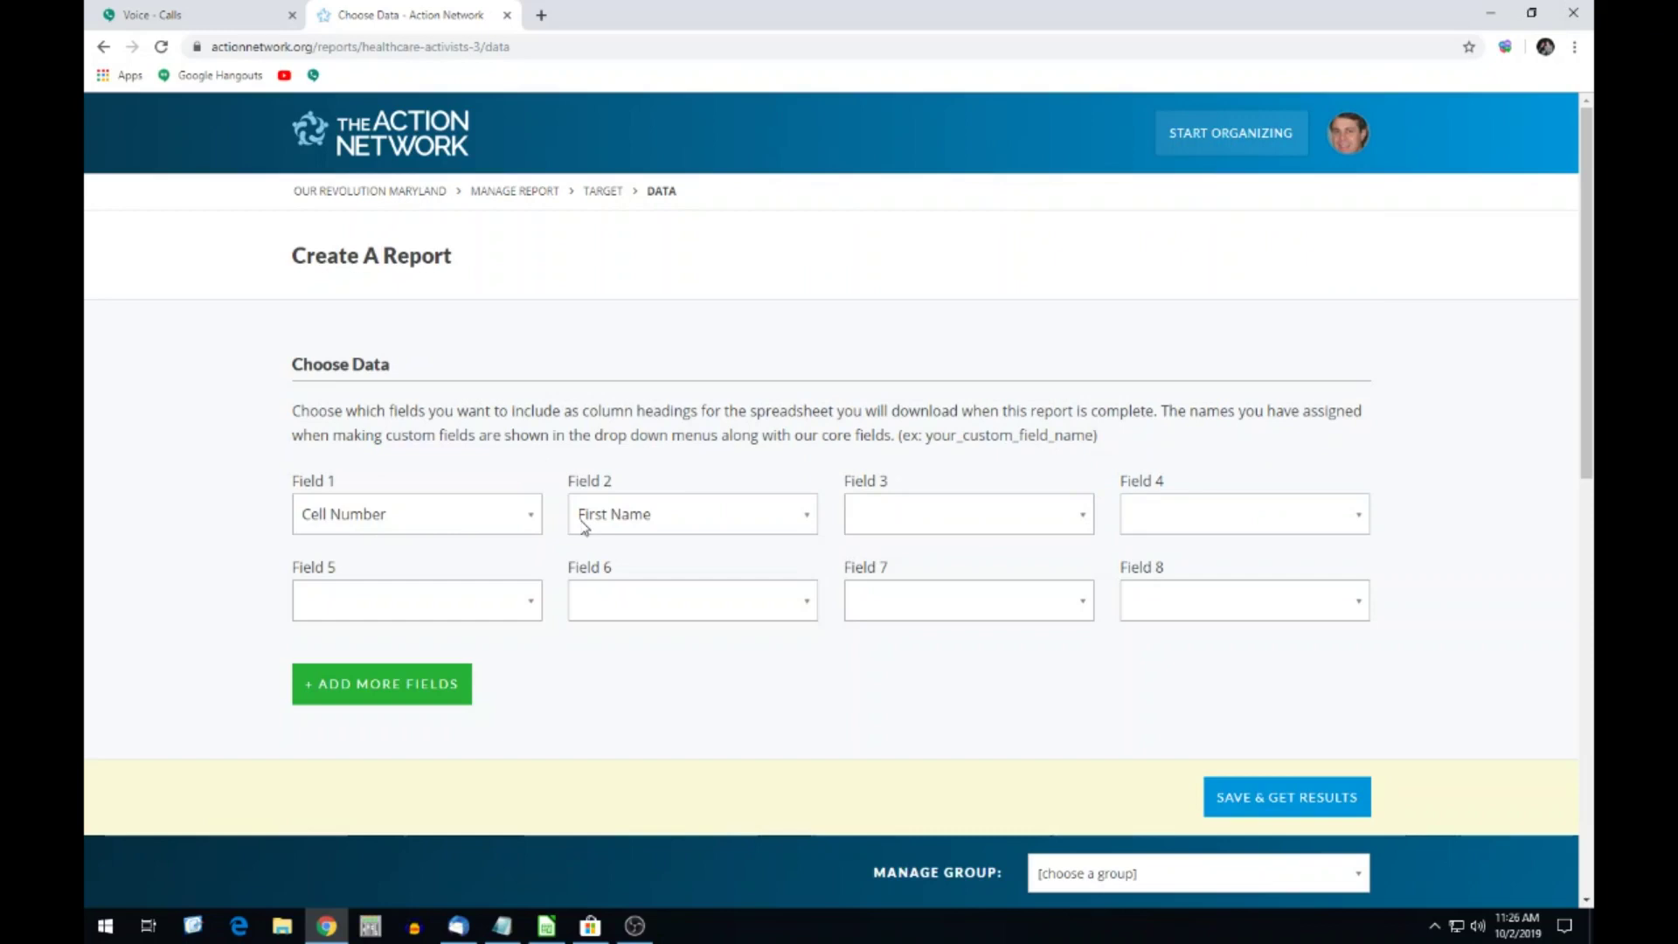
Save the fields to get results, generate a fresh report CSV, and check the e-mail inbox.
click(1257, 799)
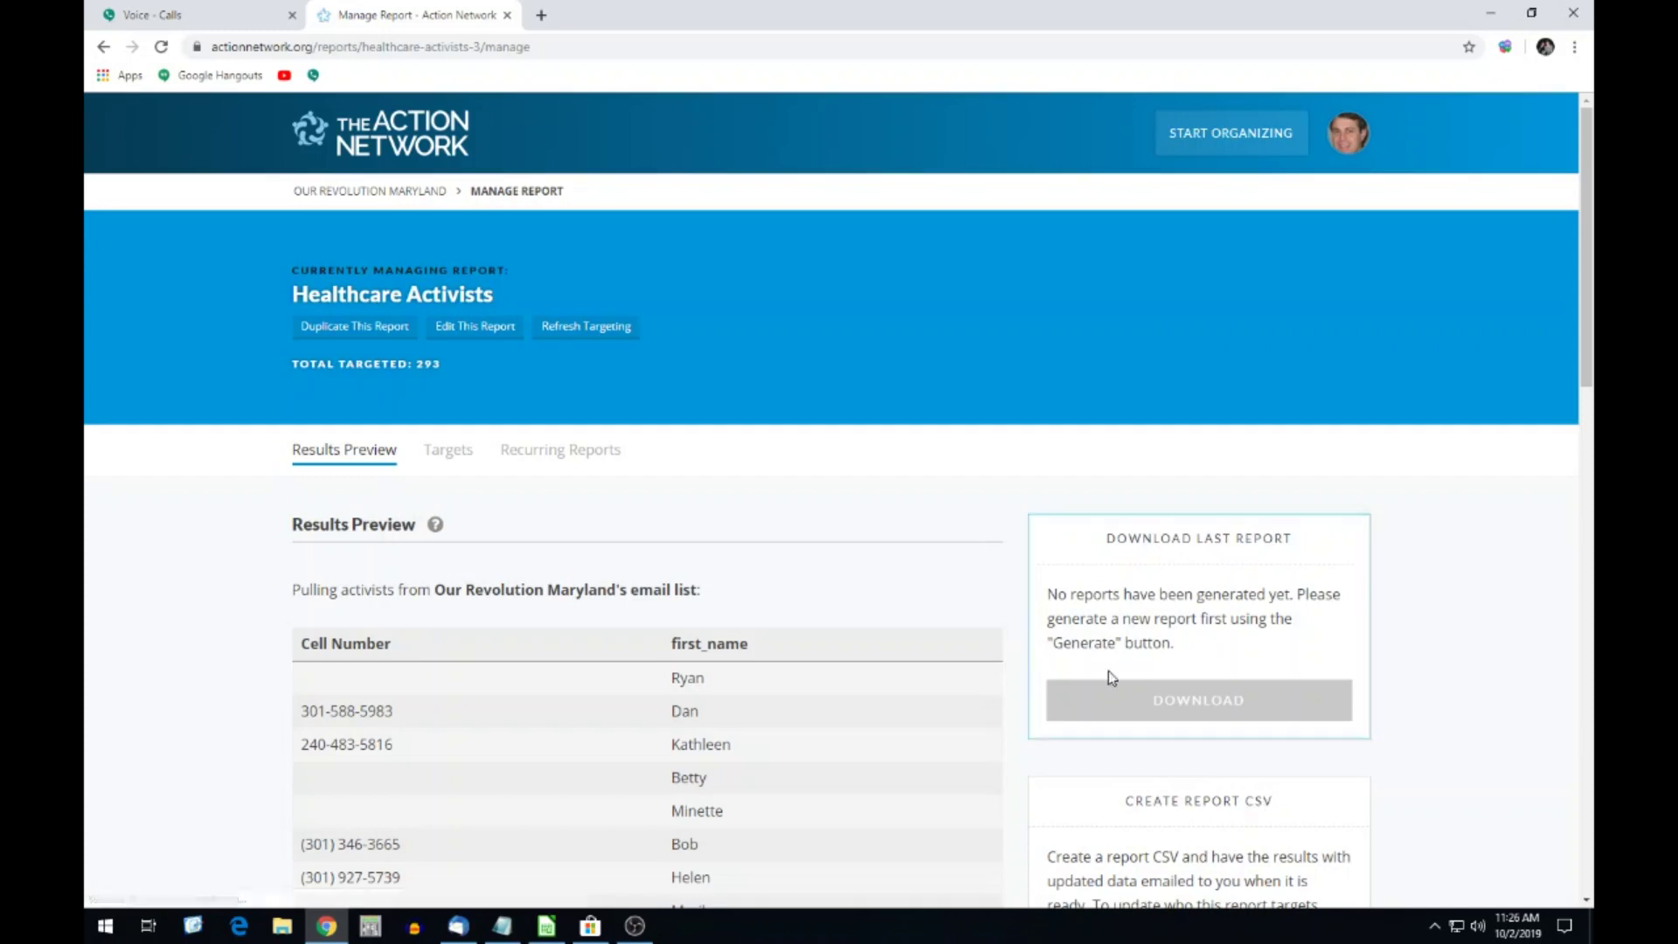
scroll(1105, 664, down, 1)
scroll(1094, 596, down, 5)
click(1178, 542)
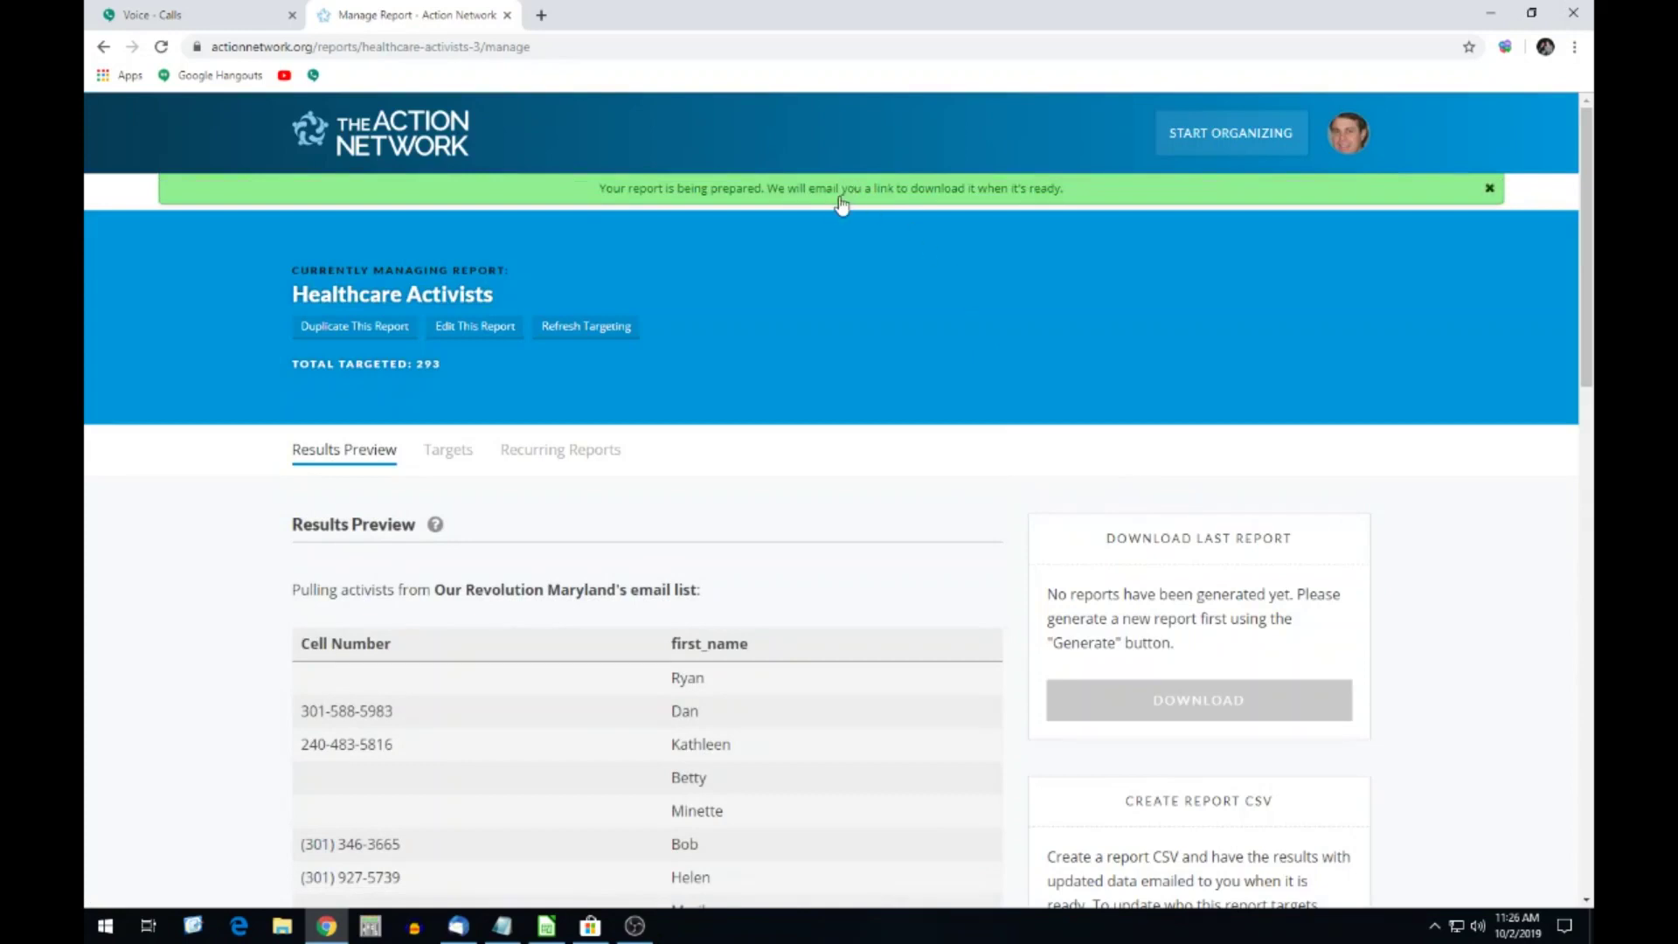
click(458, 925)
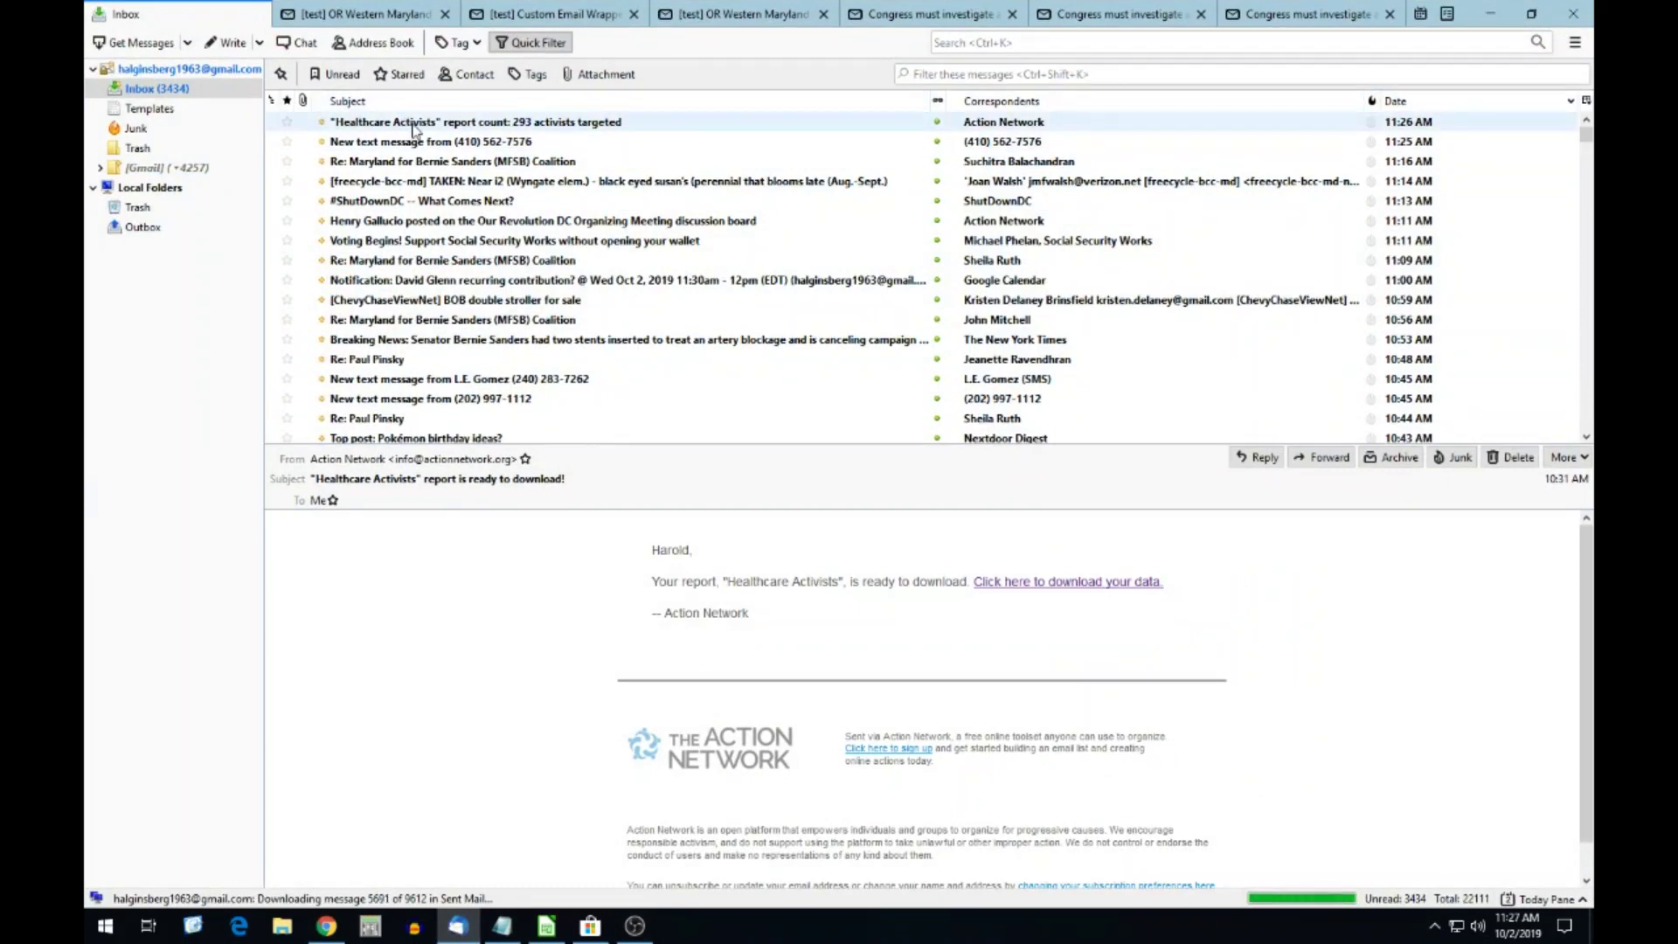
Read the Healthcare Activists report-count email in Thunderbird and follow its link to the report page.
click(414, 126)
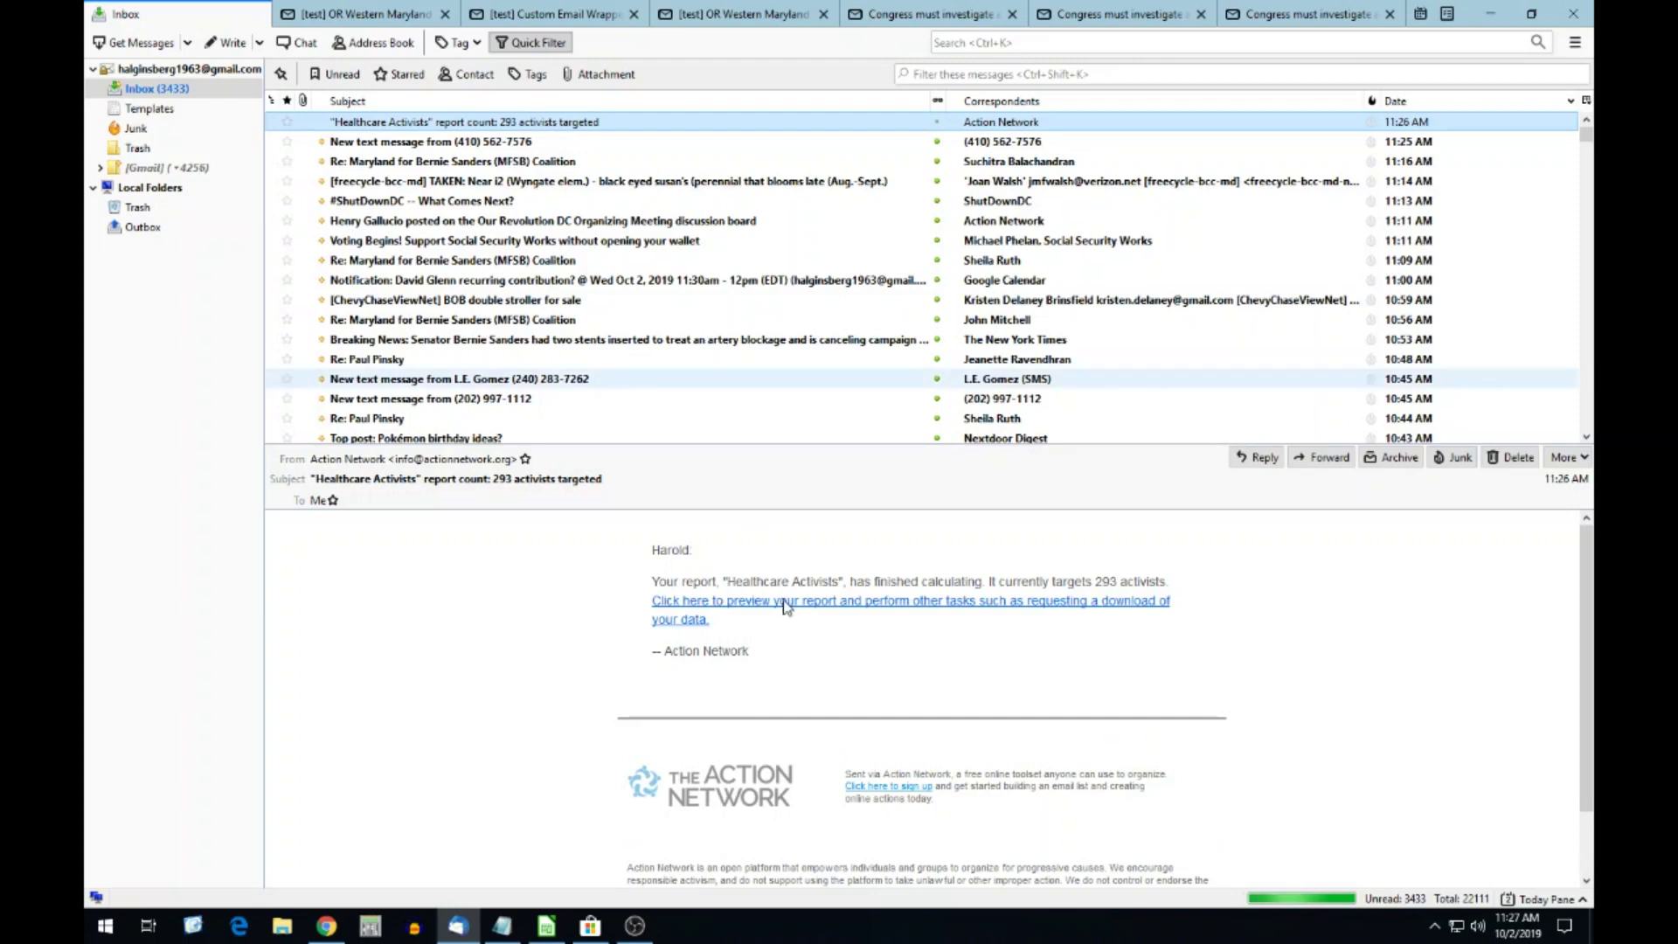
click(114, 43)
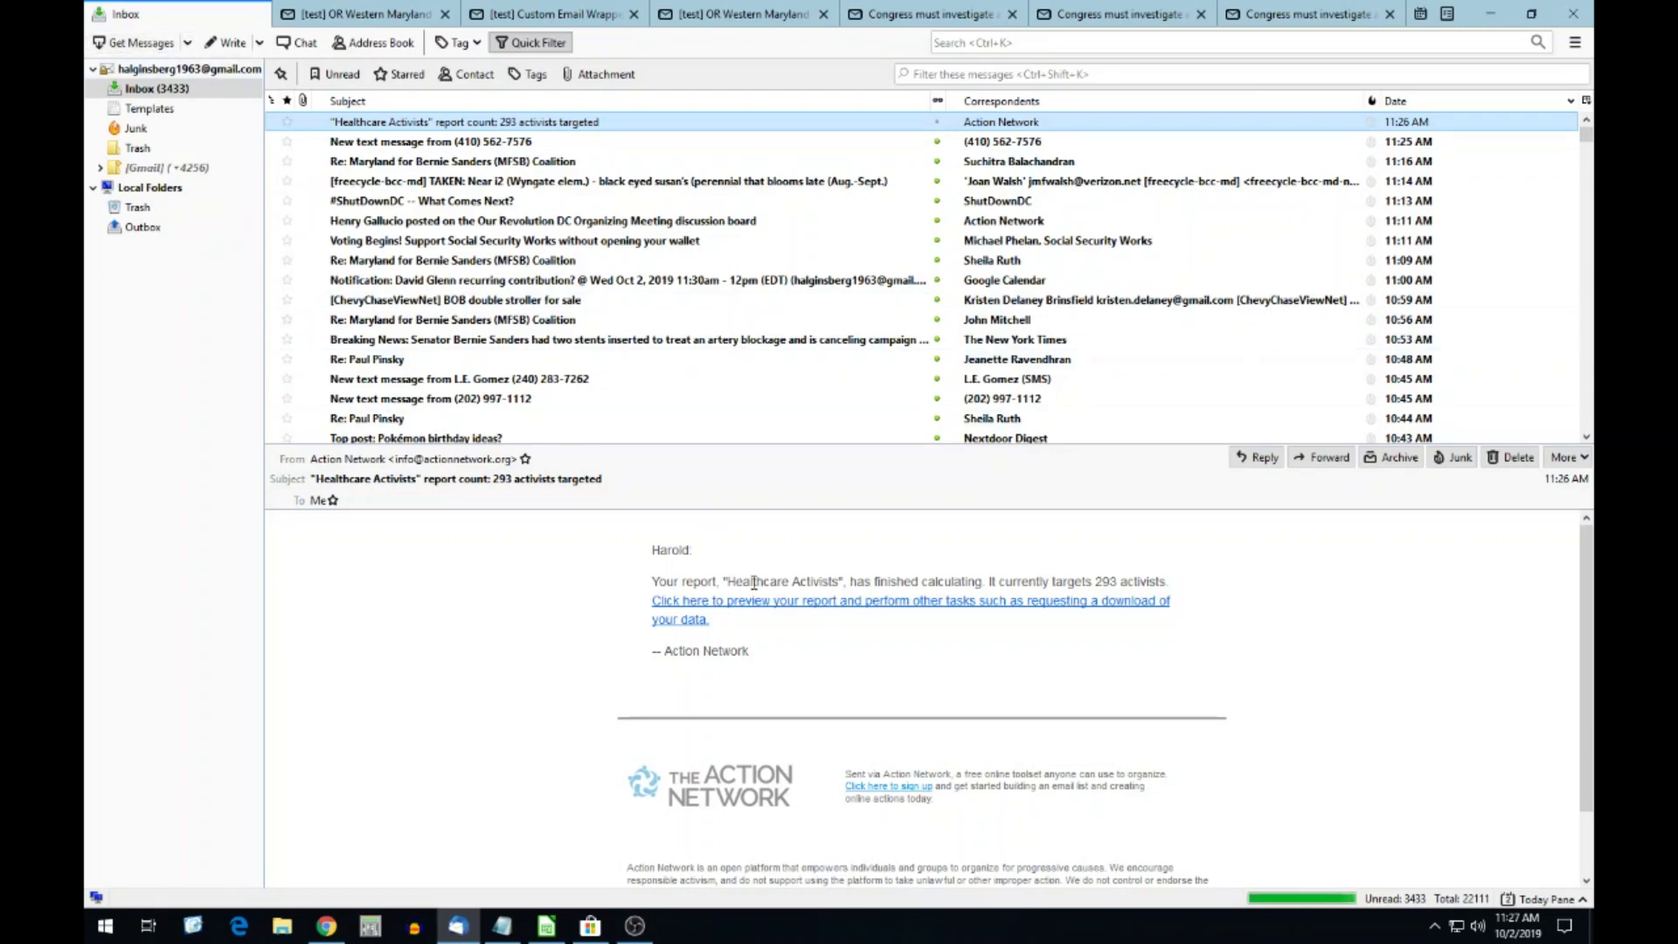
click(753, 610)
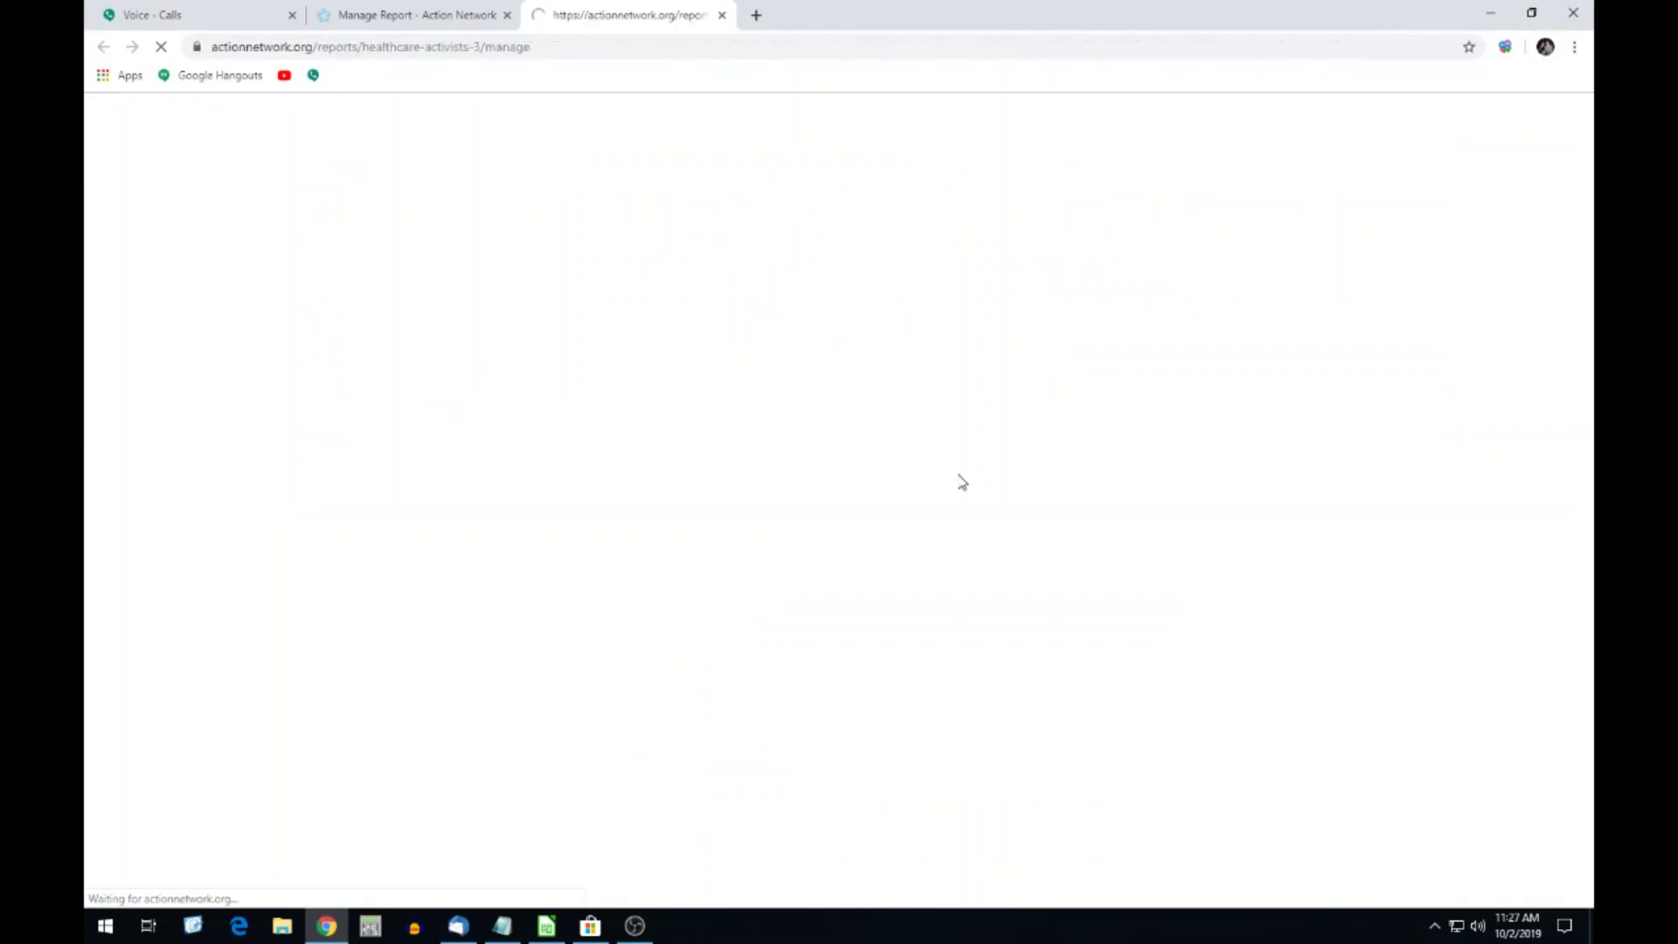
Download the last Healthcare Activists report as csv_report_207823_1570030011.csv and open it from the download shelf.
scroll(1171, 528, down, 2)
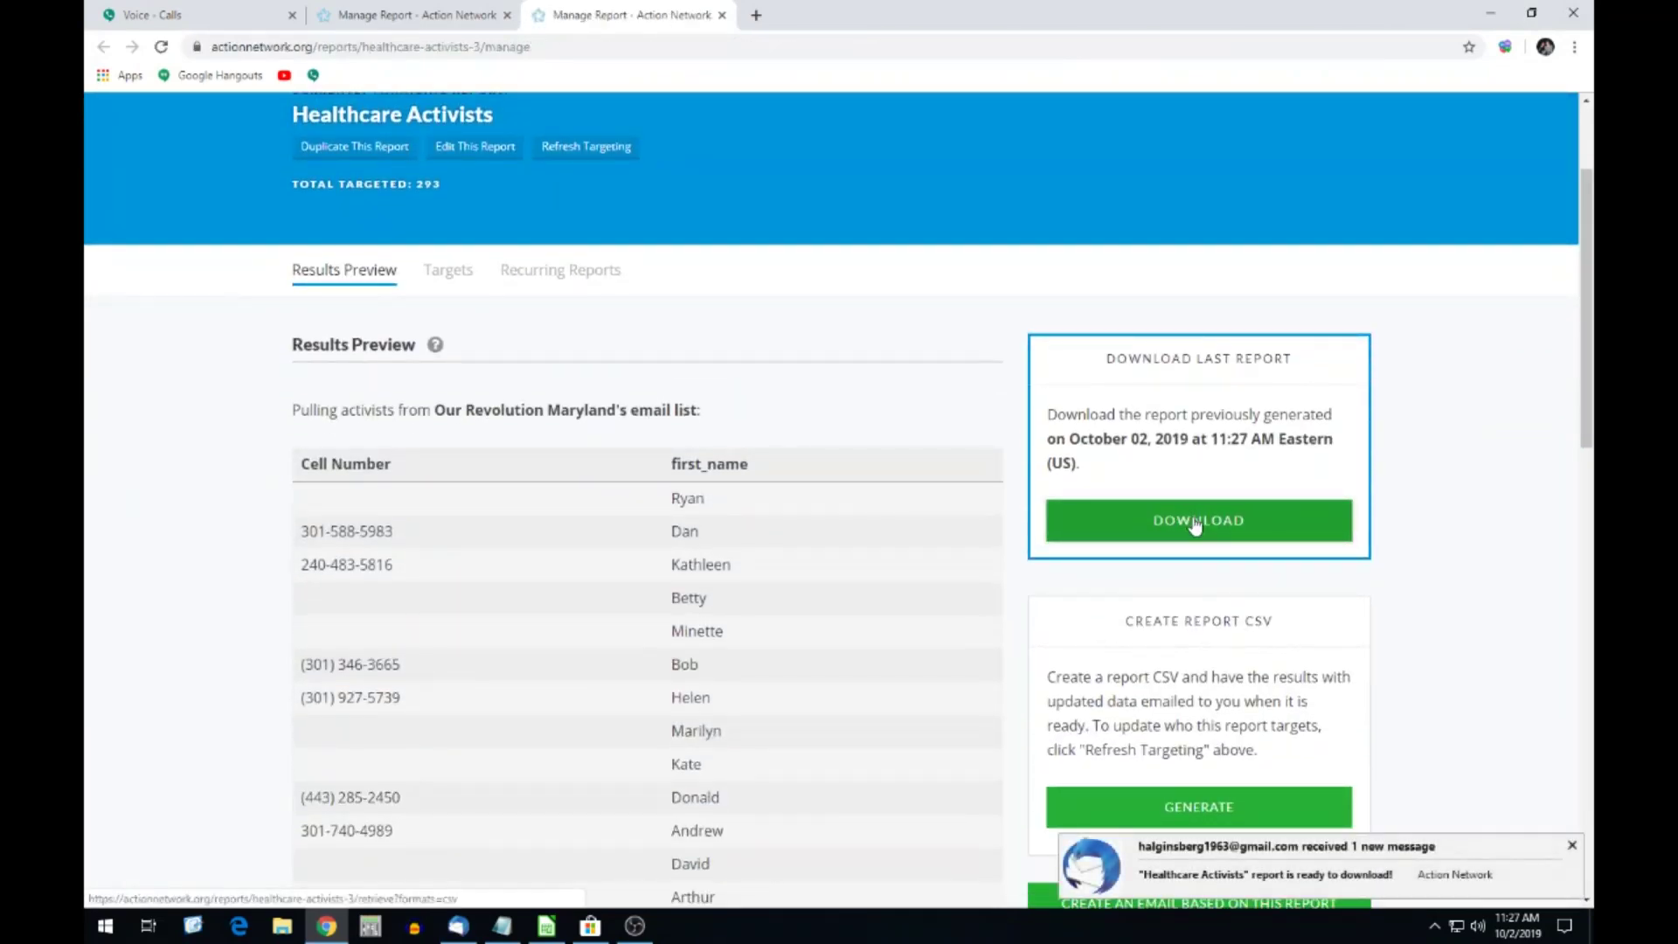
click(1195, 523)
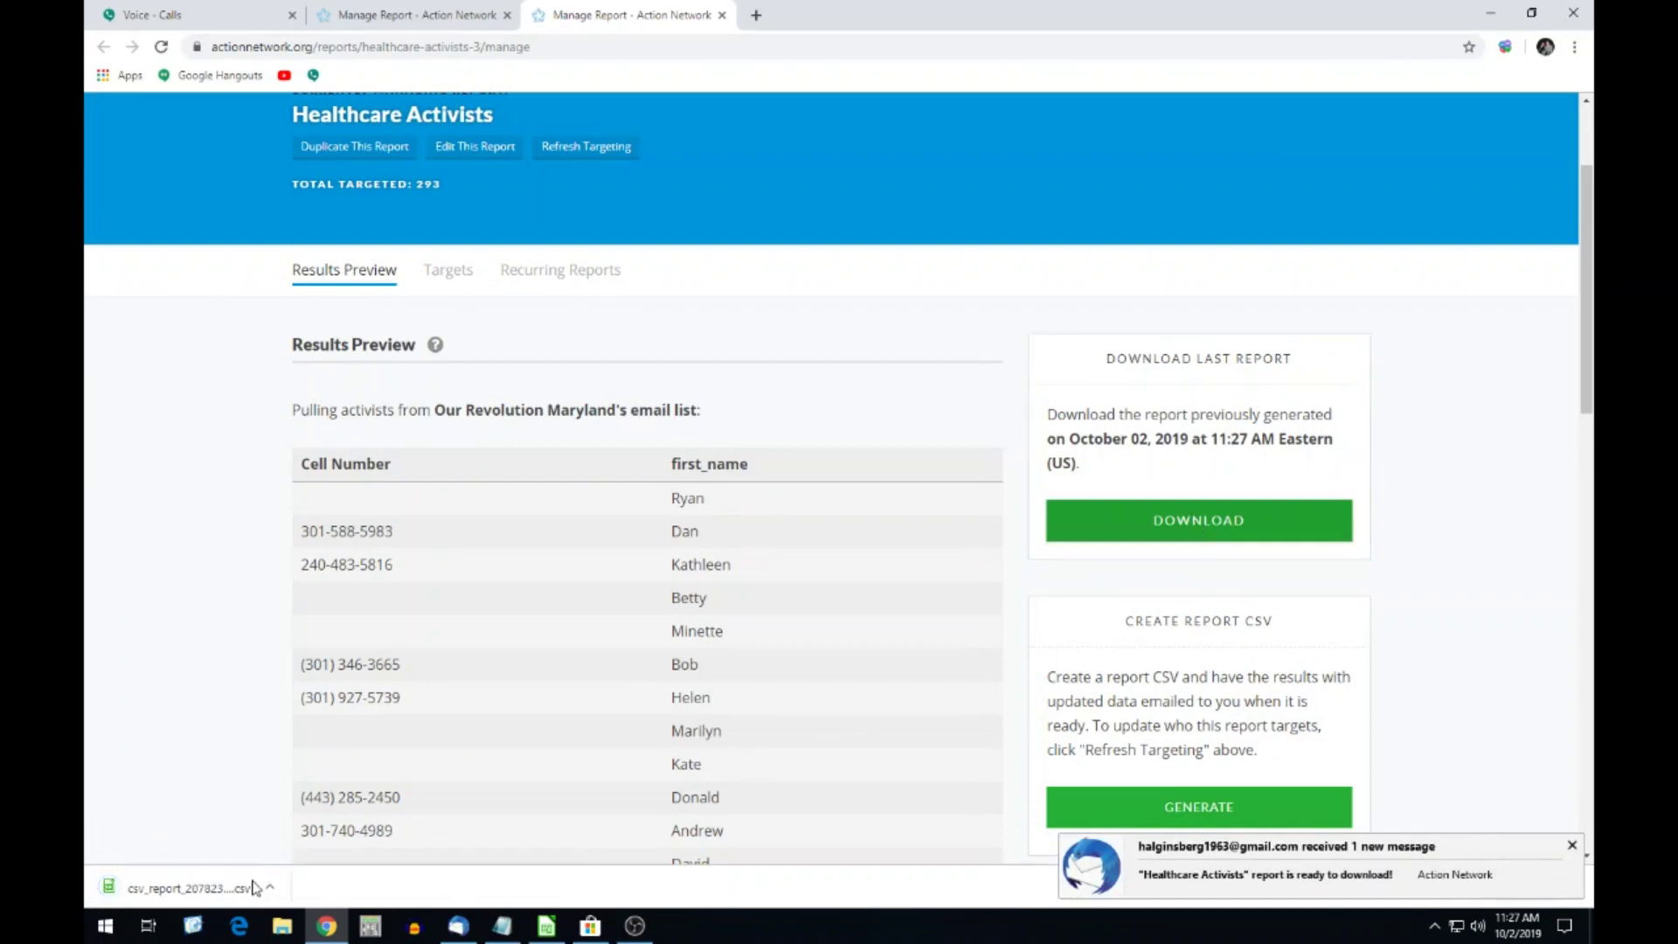
click(1572, 845)
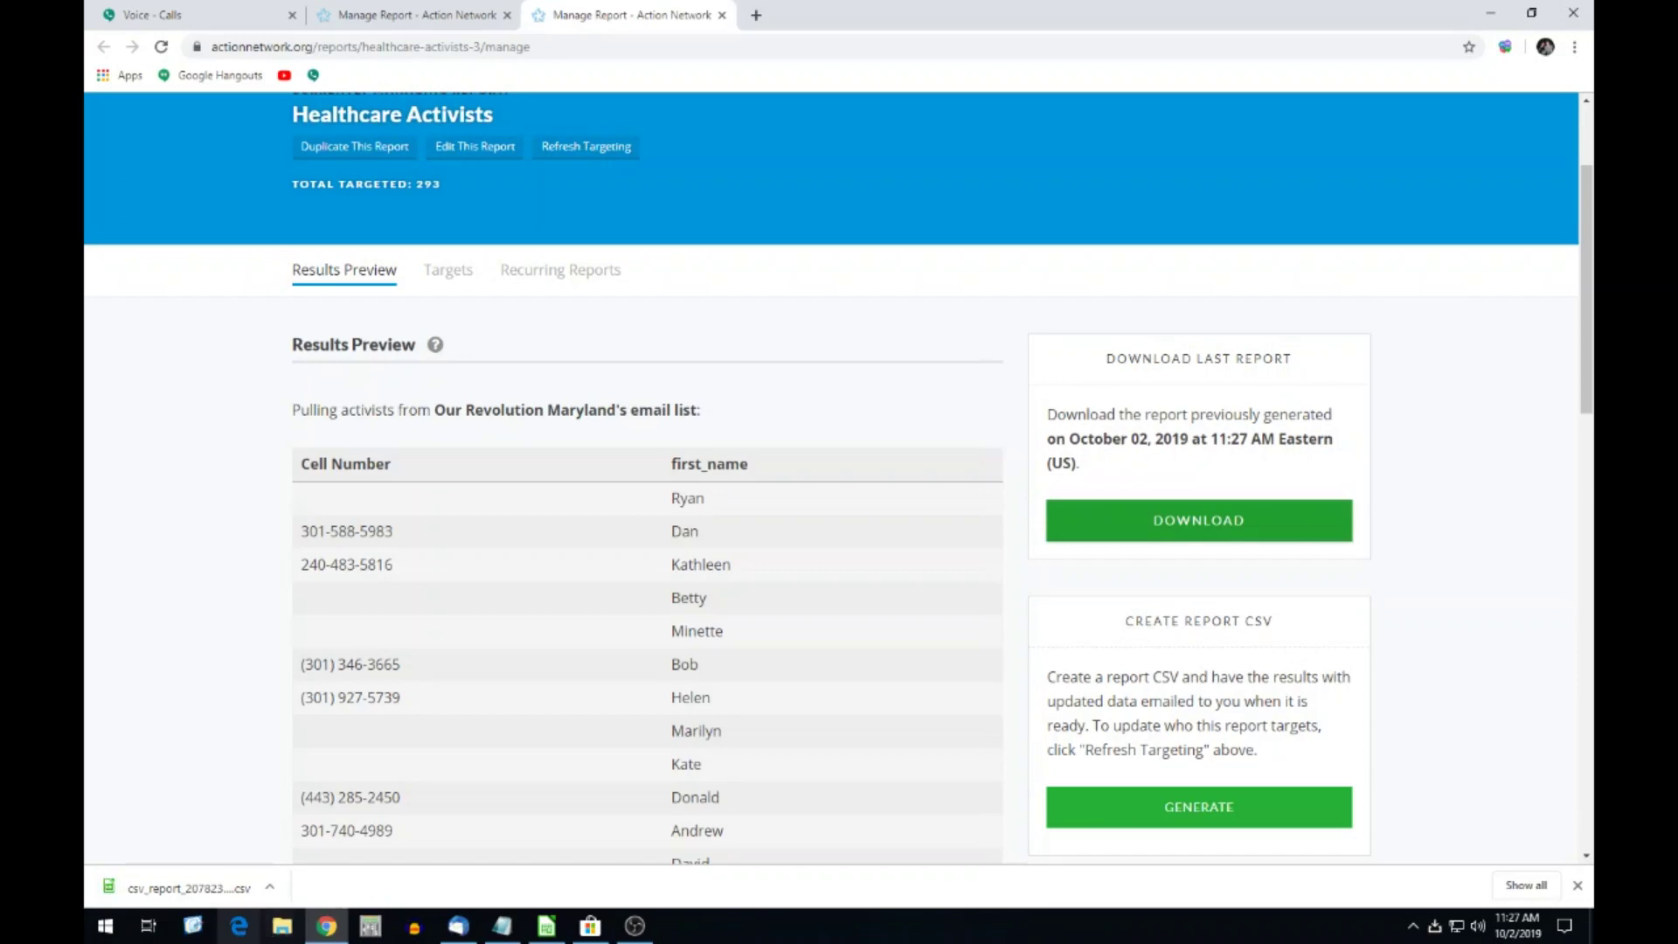
click(272, 887)
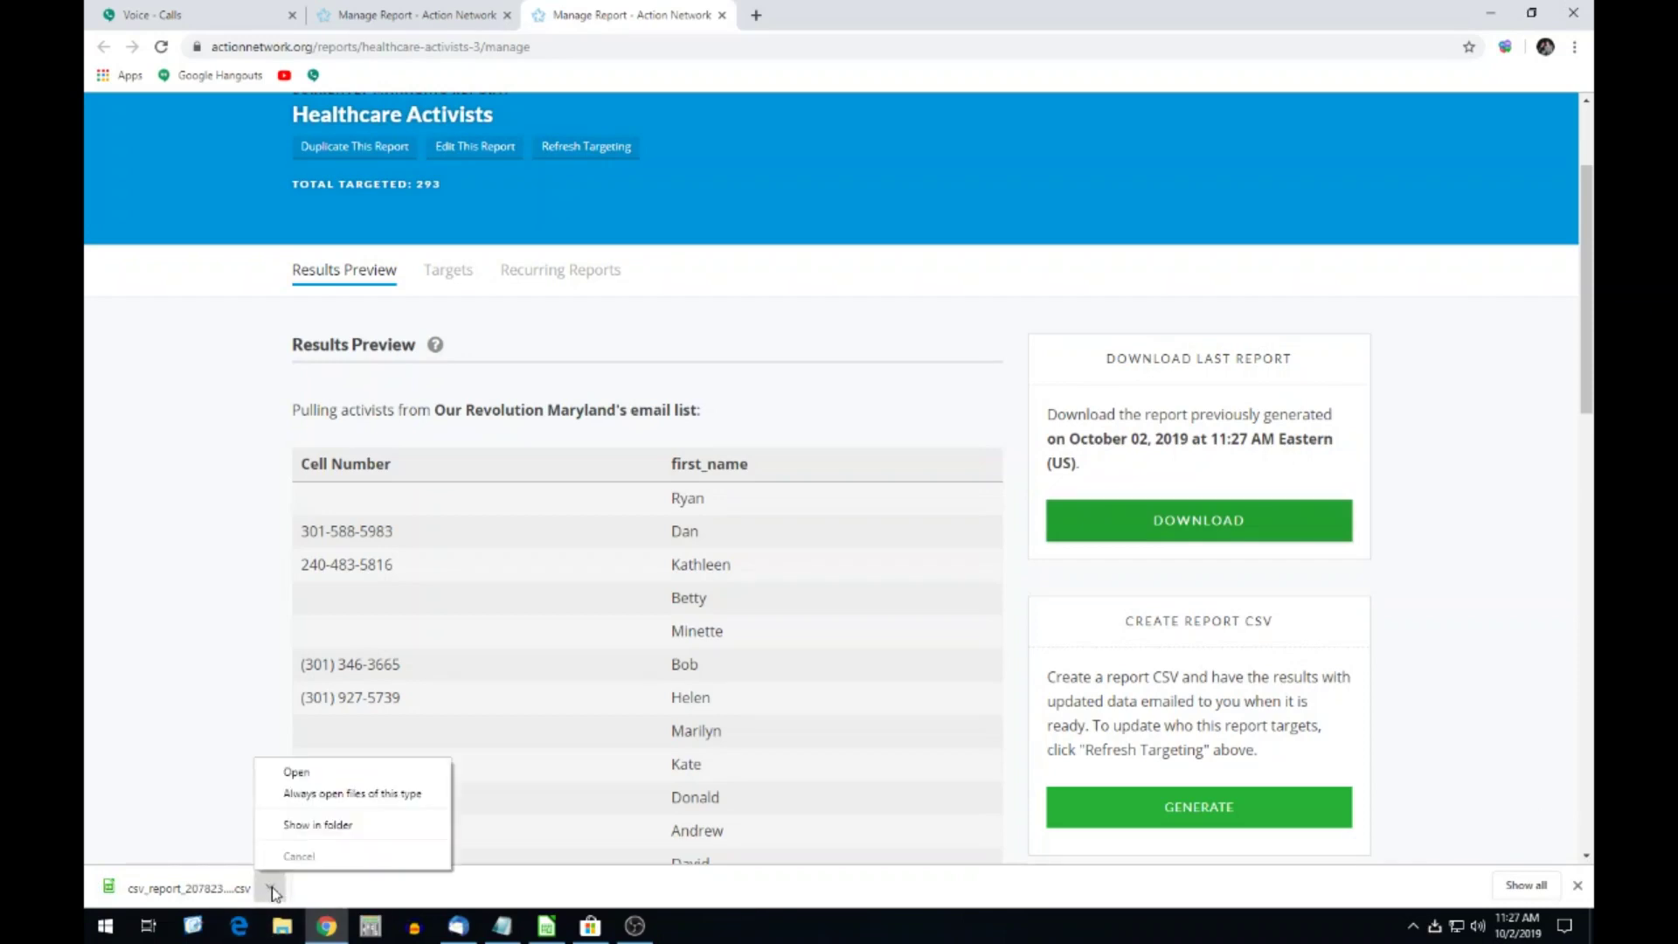
click(295, 773)
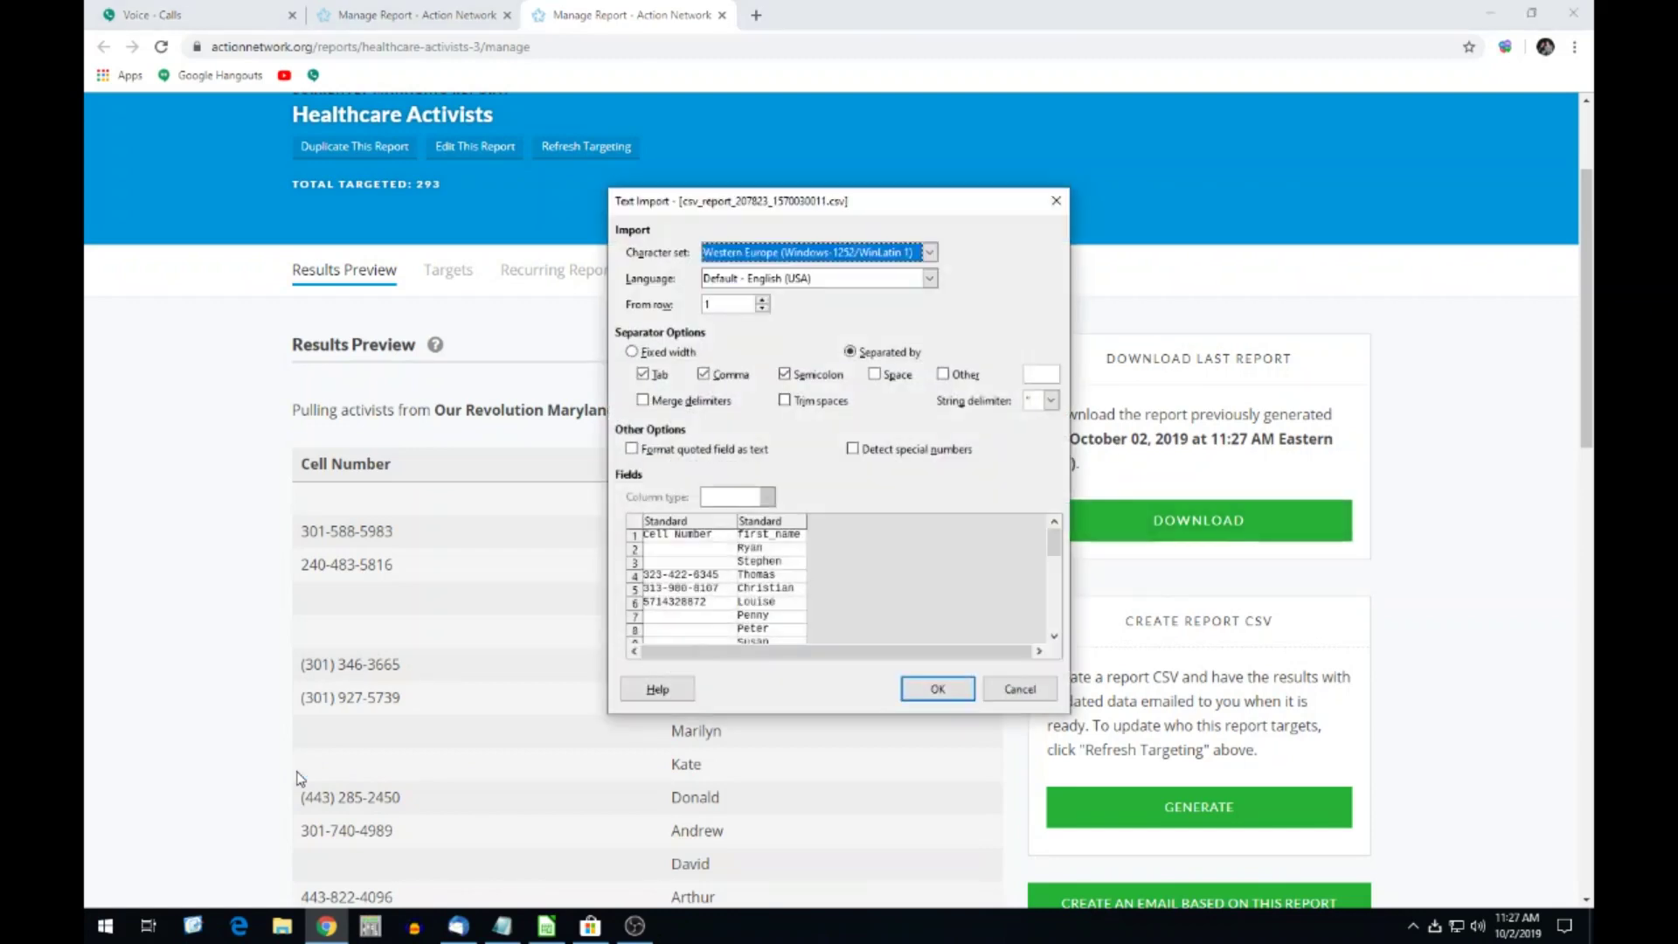
Import the CSV into a maximized Calc window and select the Cell Number and first_name columns.
click(955, 689)
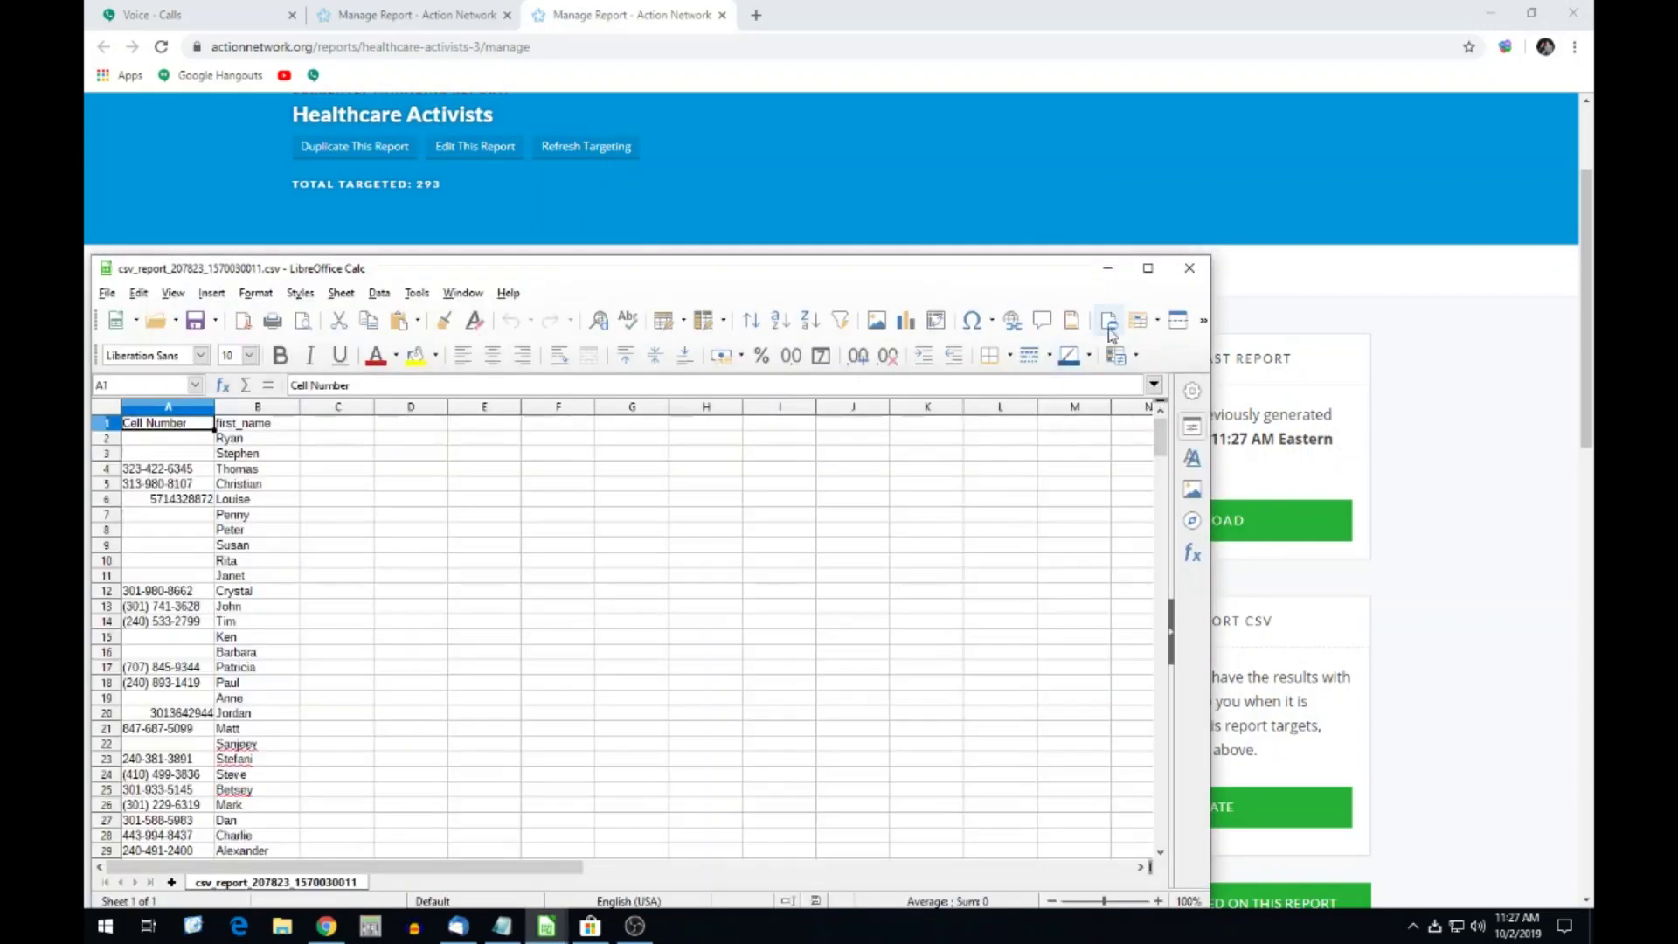
click(1149, 269)
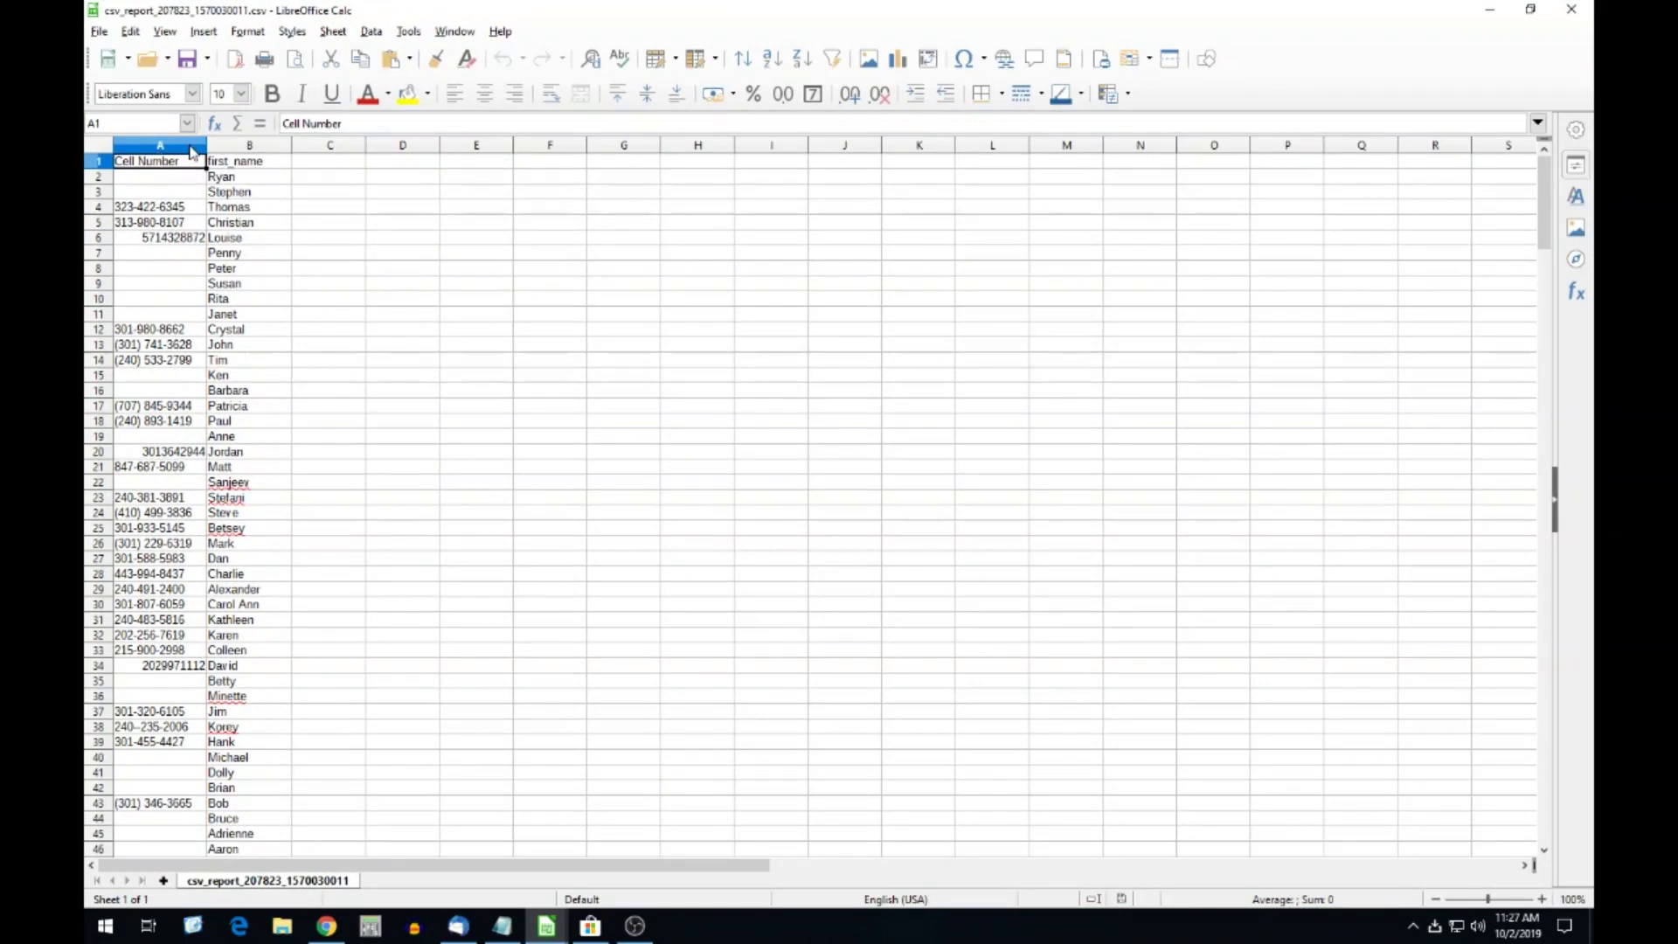
click(192, 147)
shift+click(223, 147)
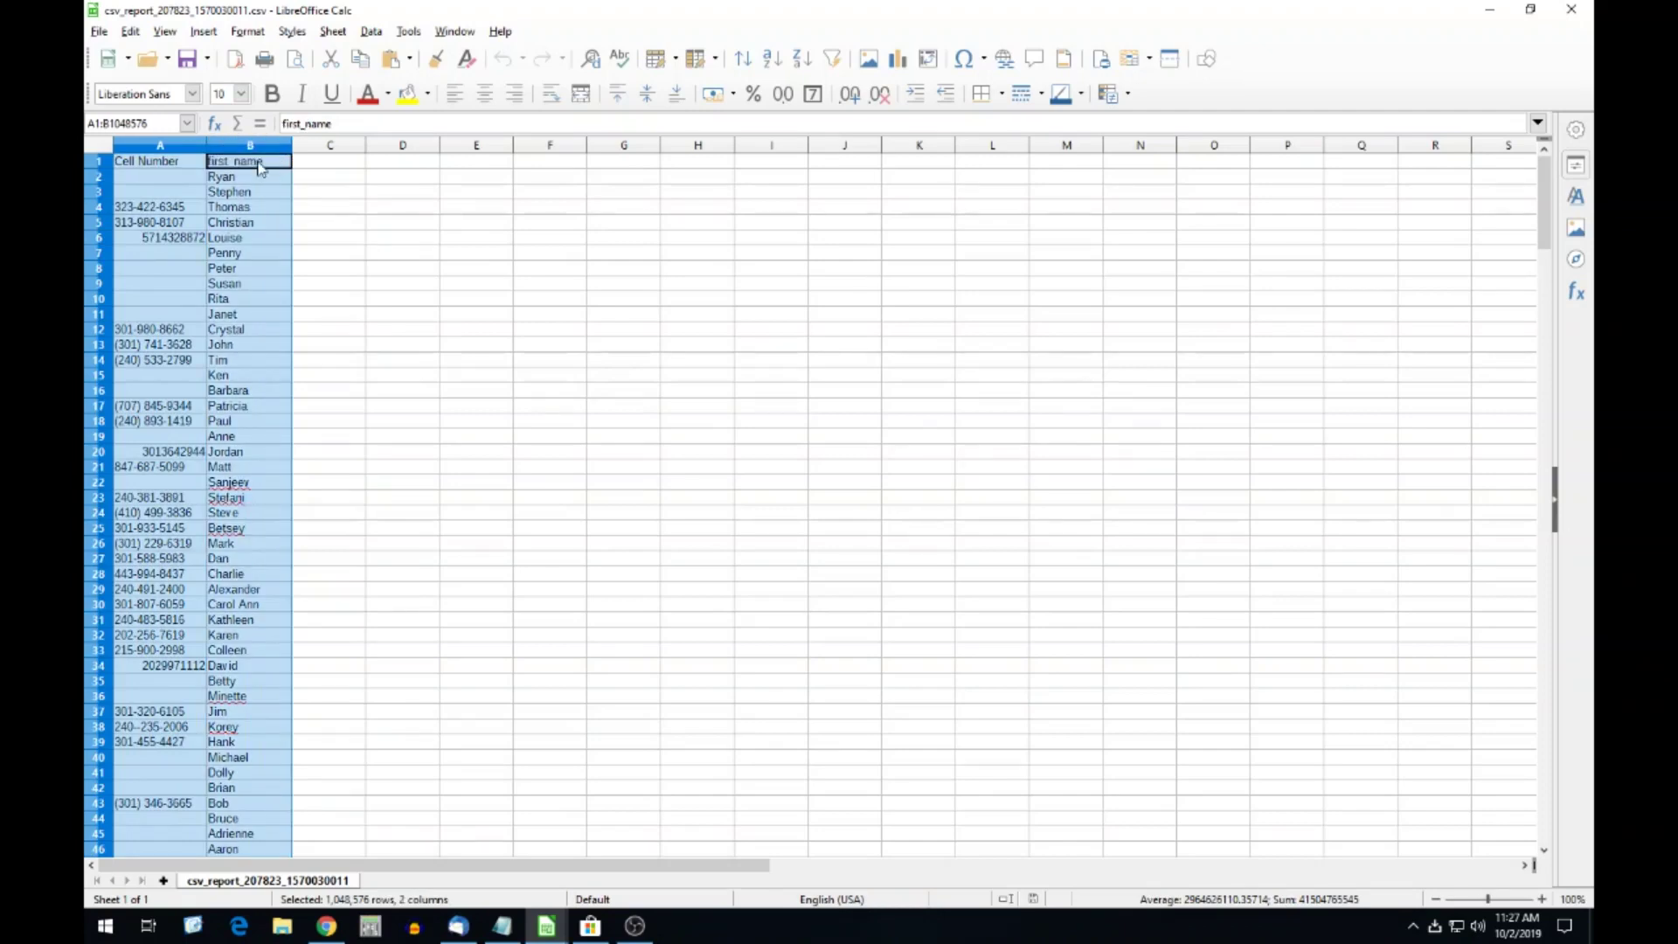
click(143, 251)
click(144, 269)
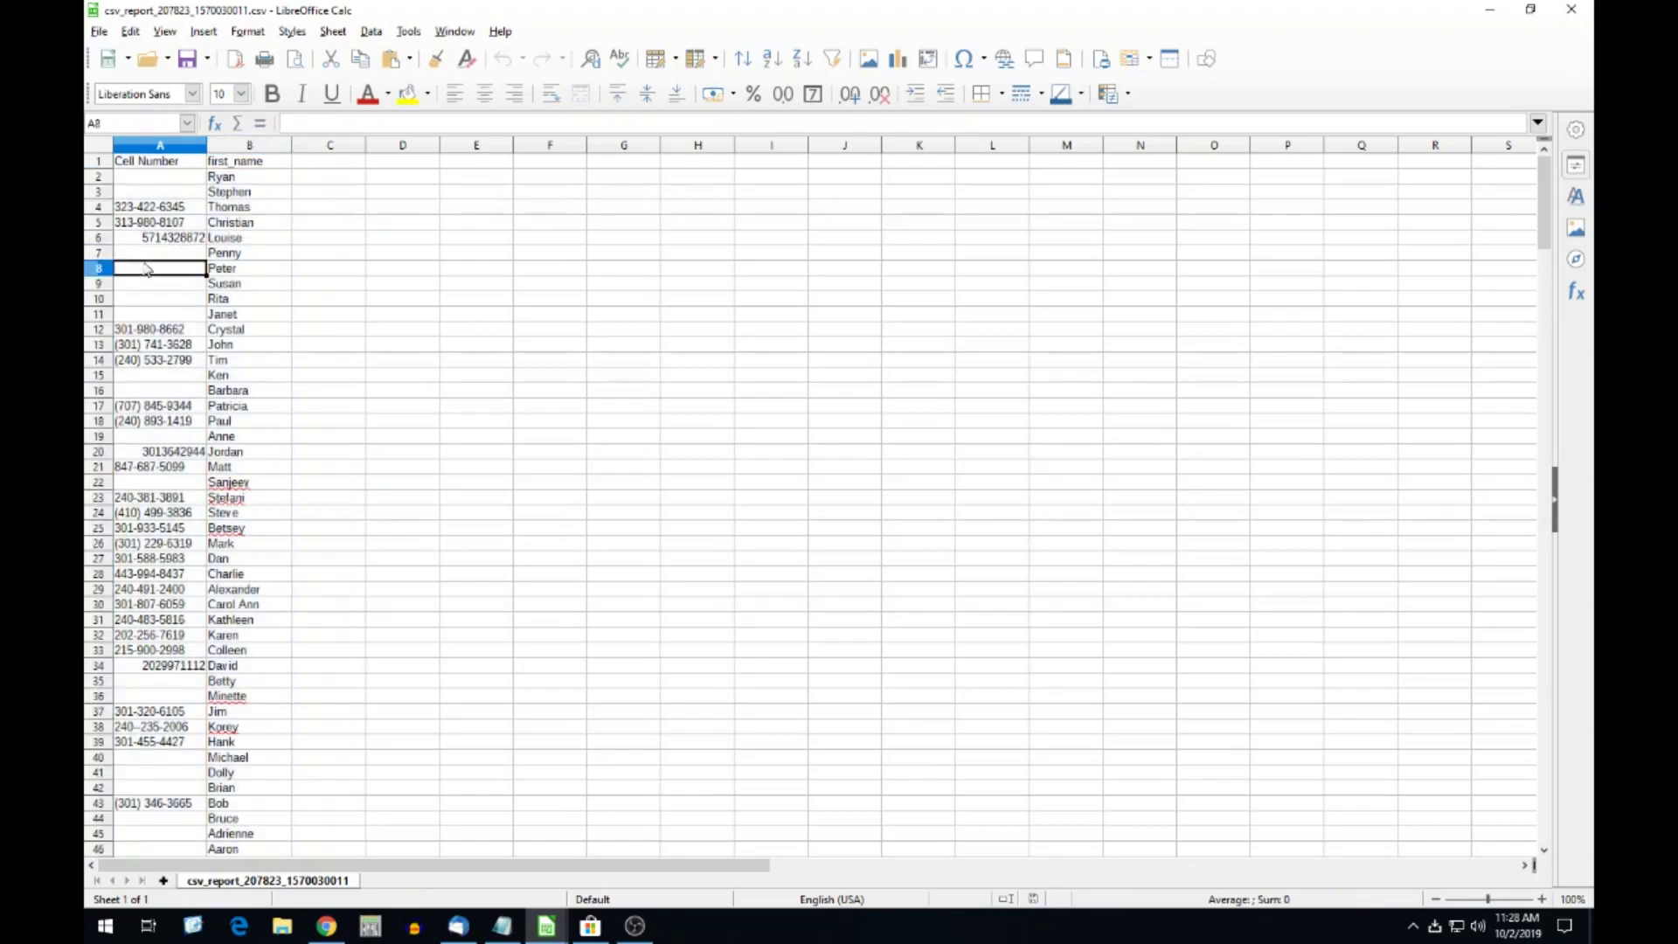
click(174, 151)
shift+click(226, 151)
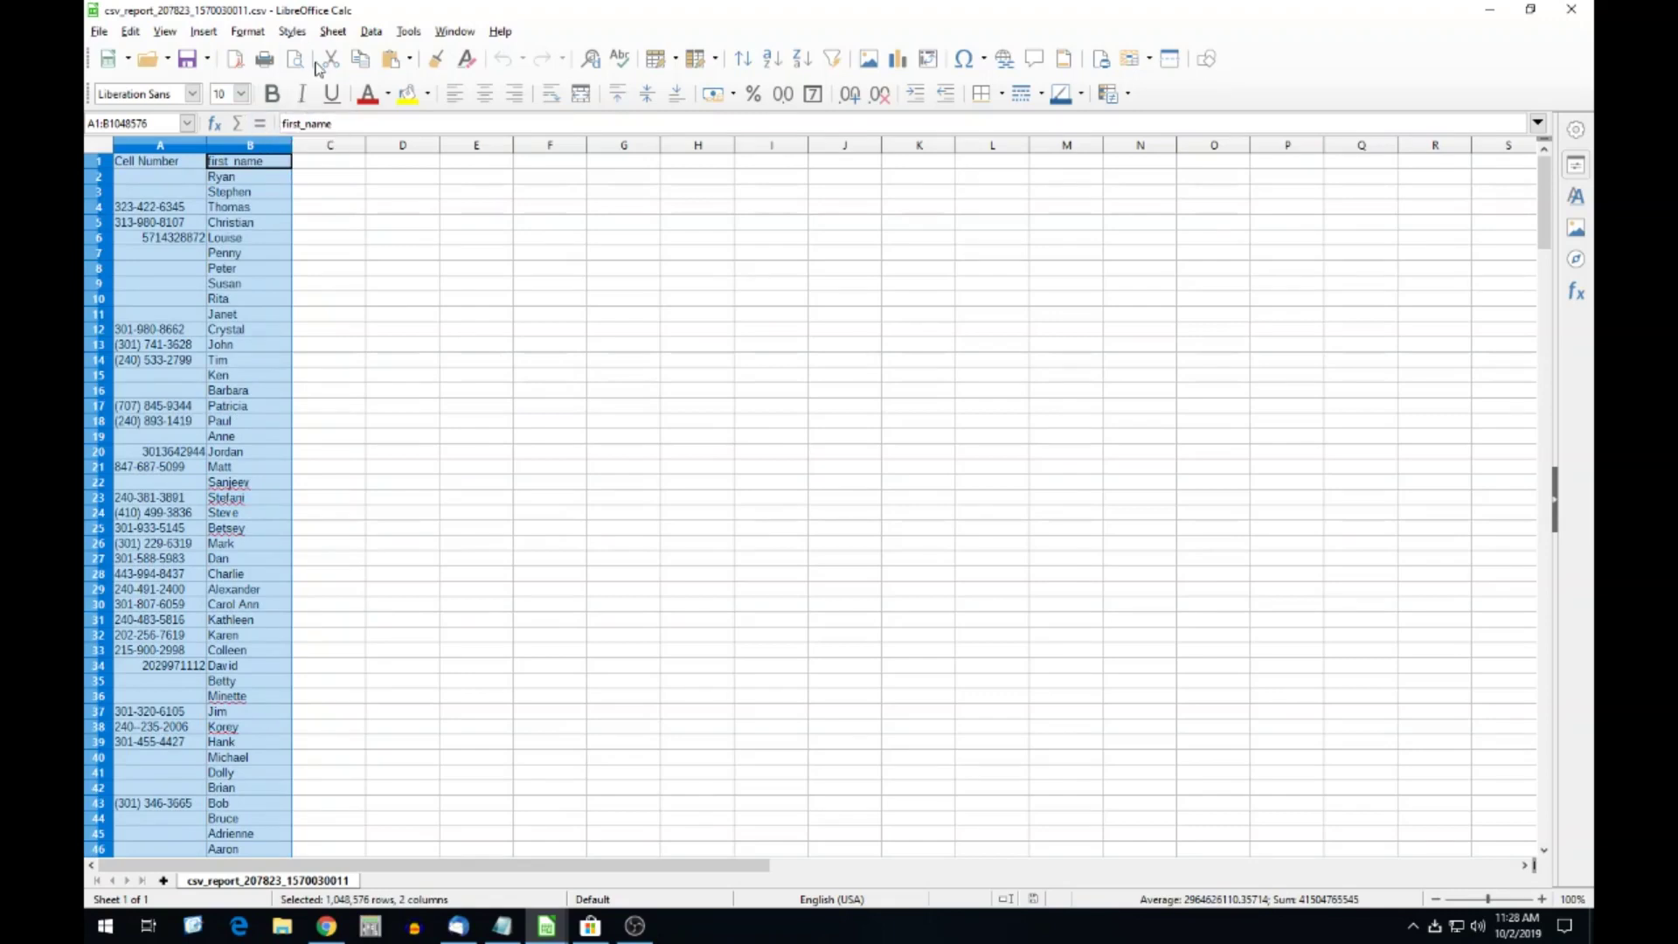
click(371, 33)
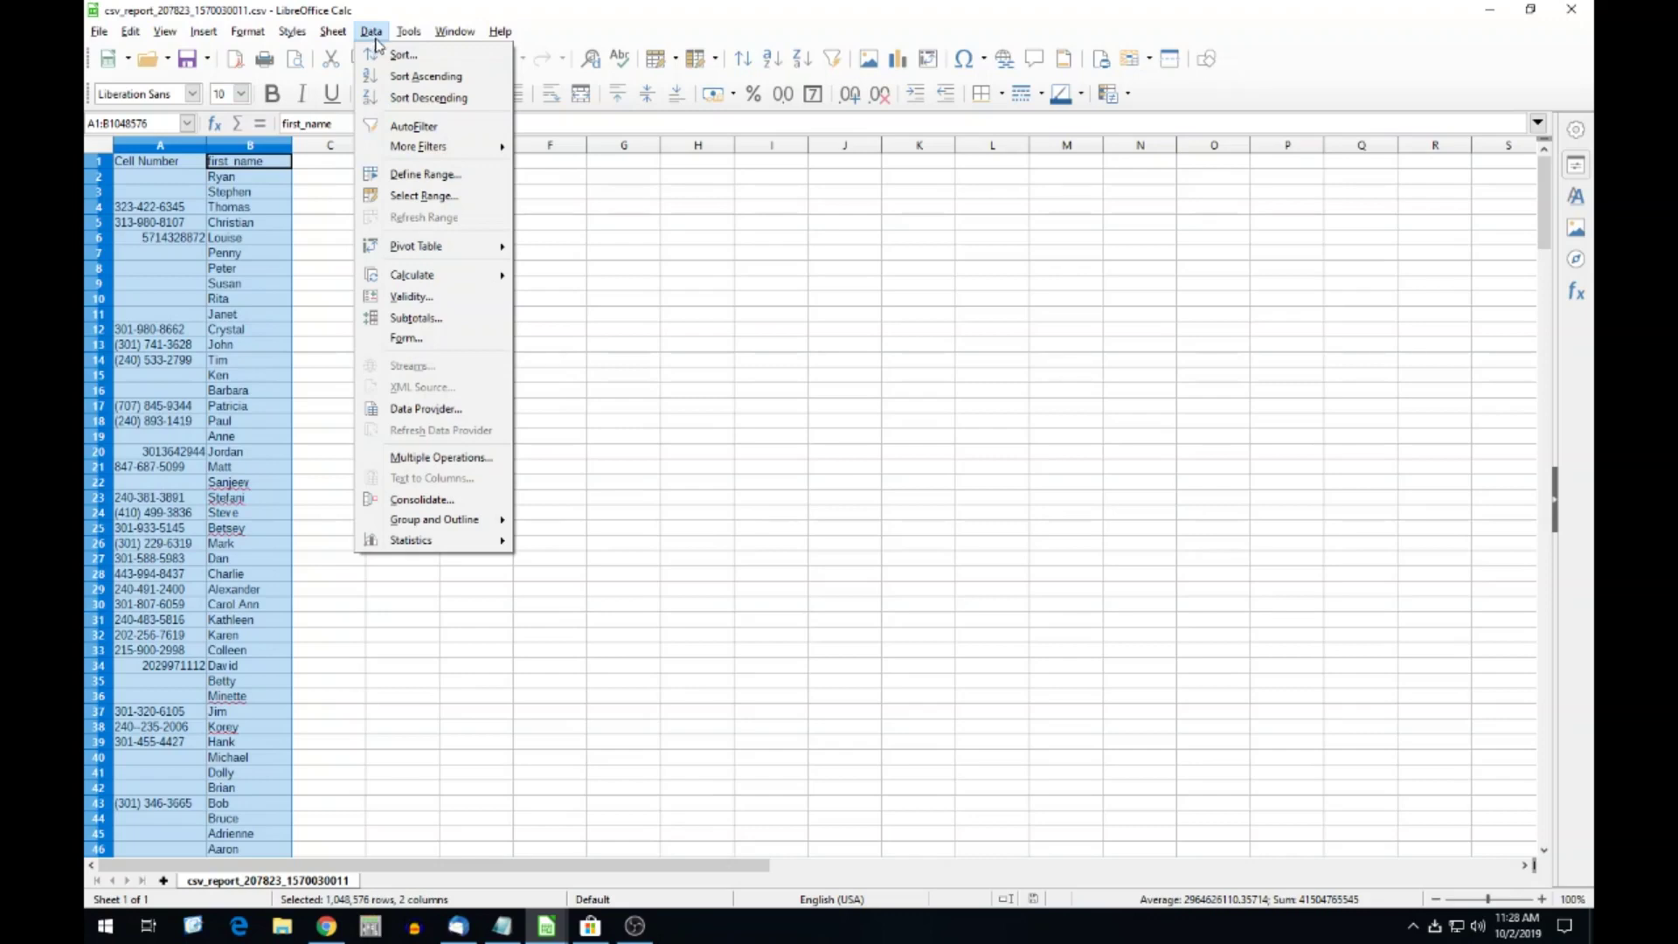
Sort the selected columns by Cell Number.
click(402, 54)
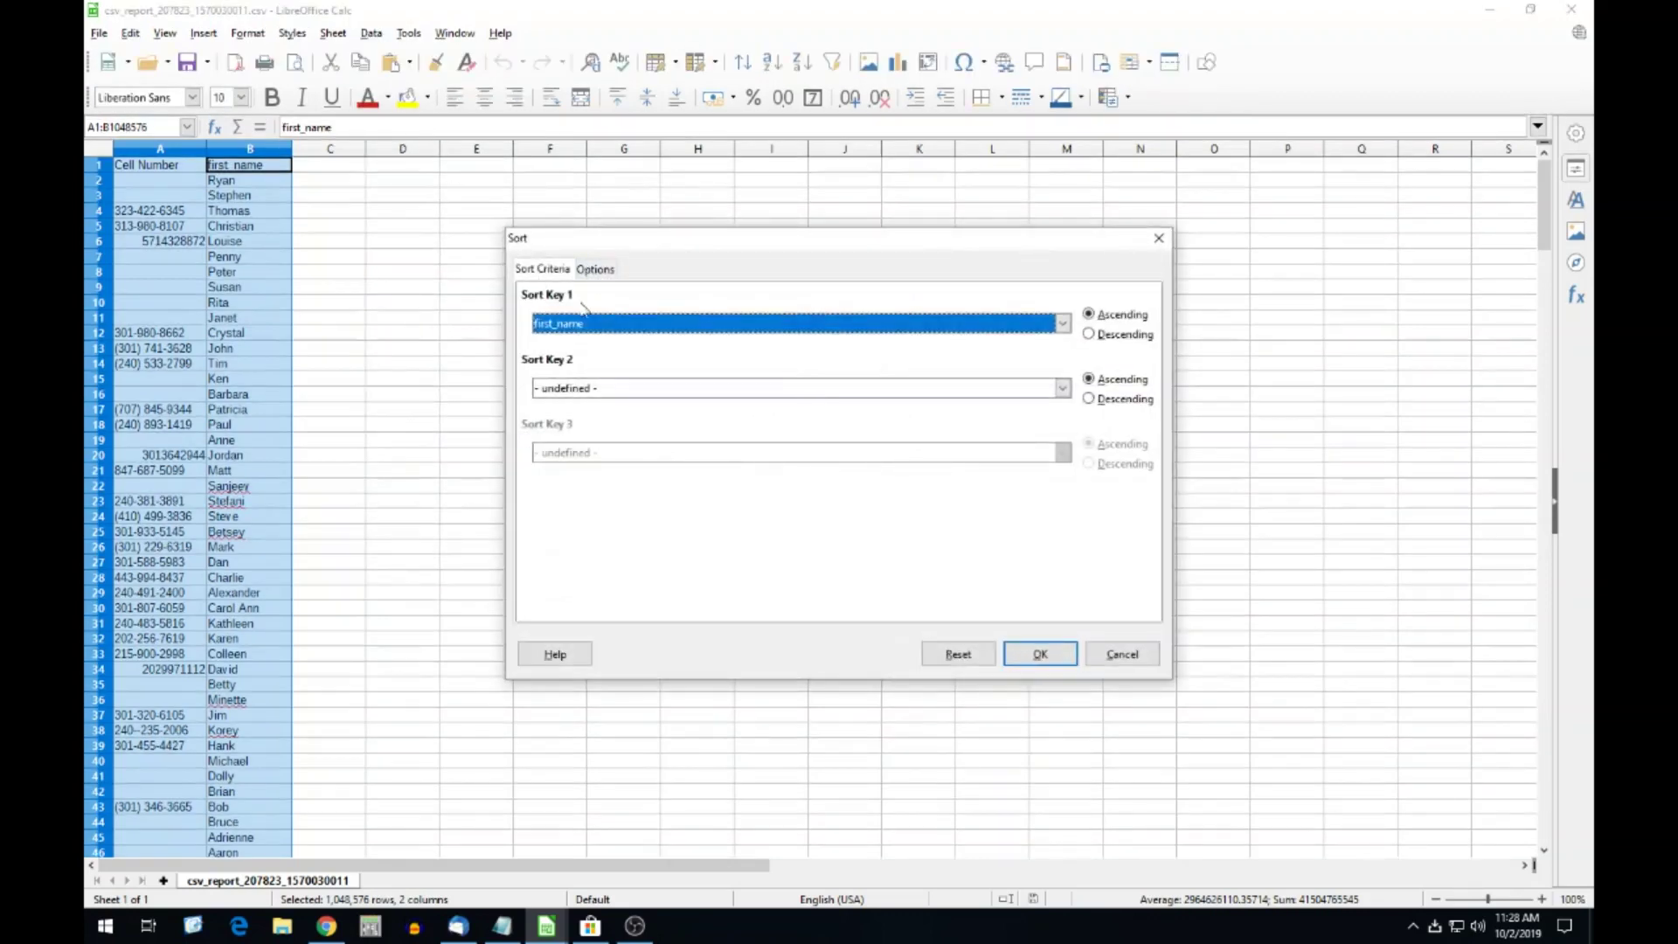
click(588, 269)
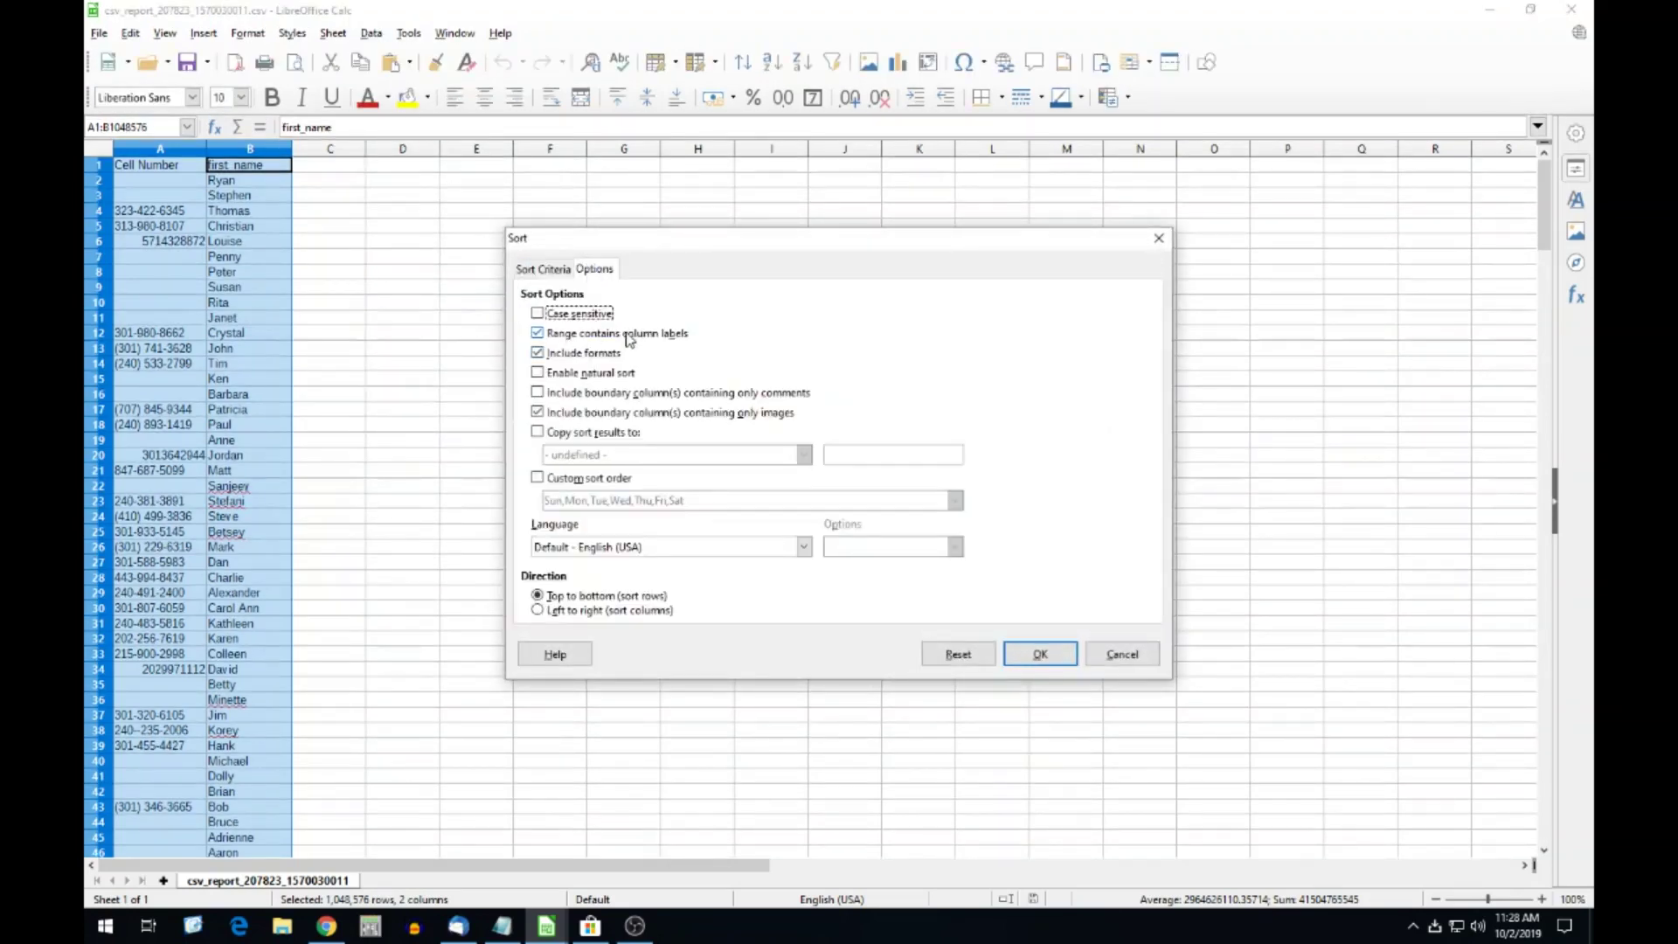
click(539, 270)
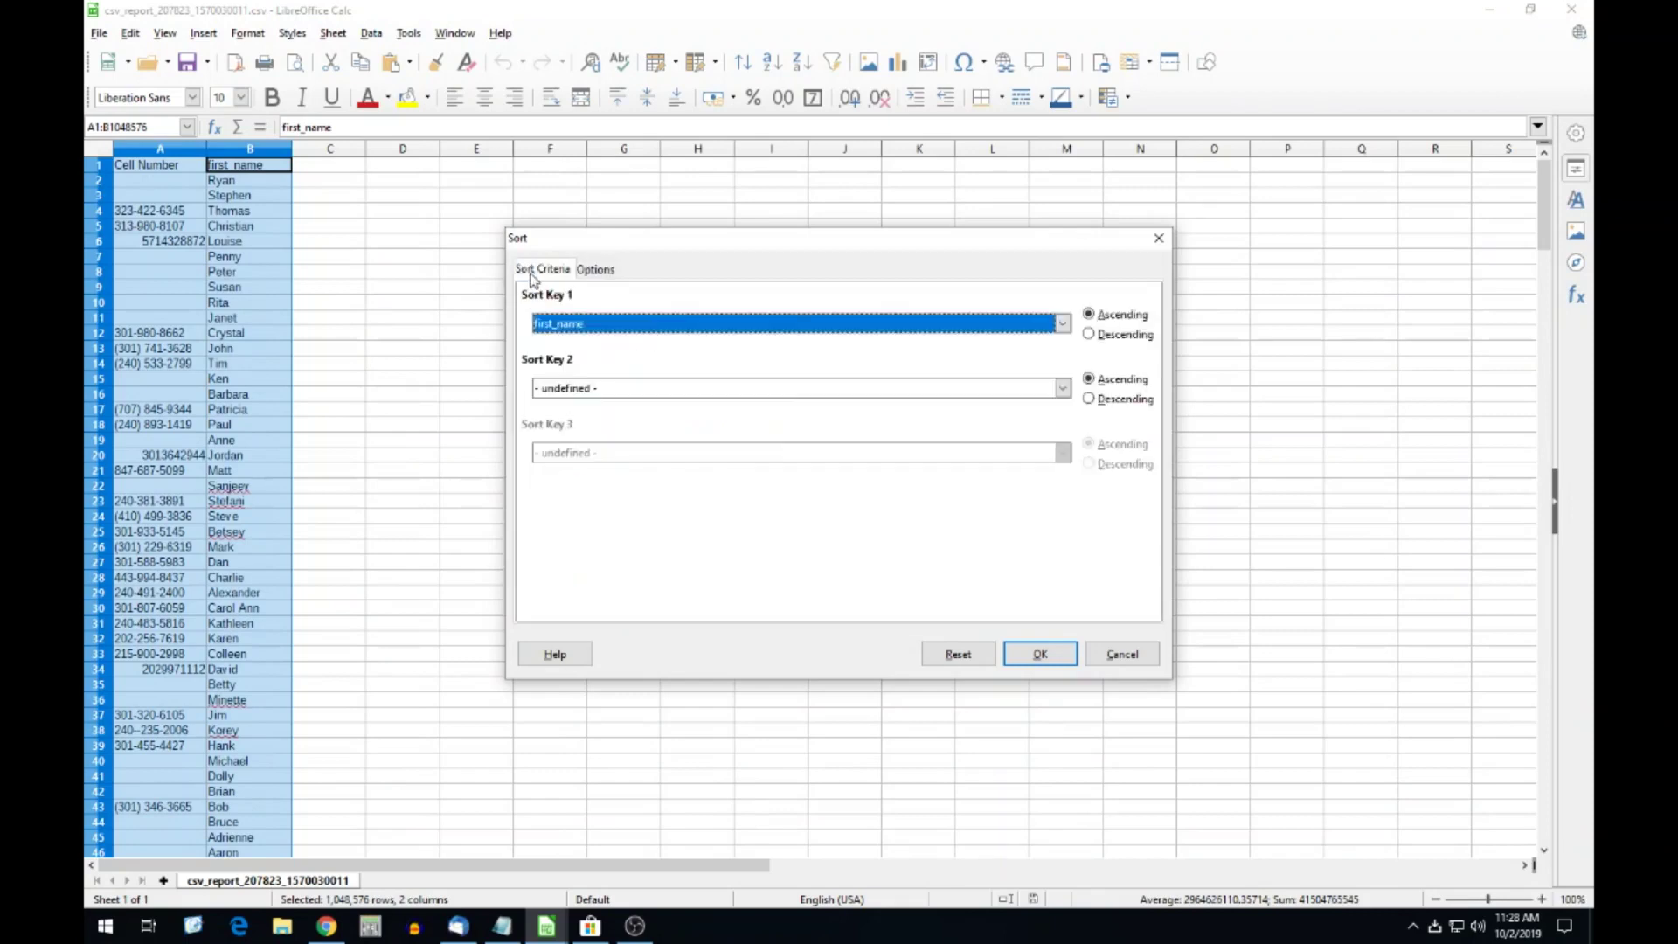
click(598, 276)
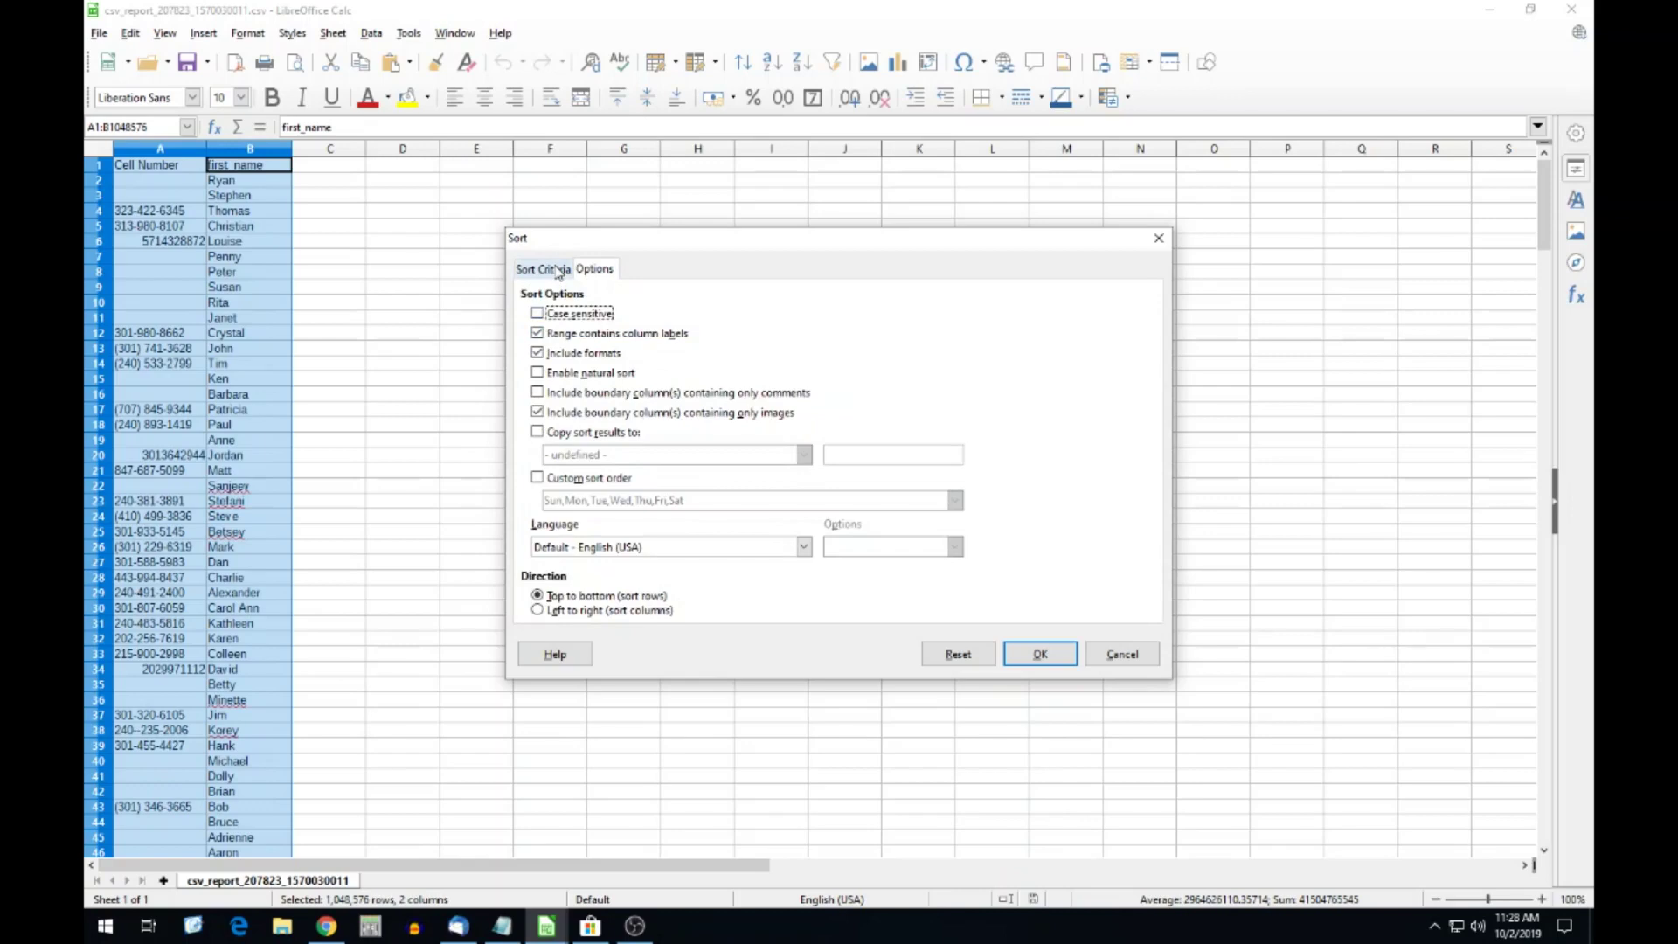
click(556, 270)
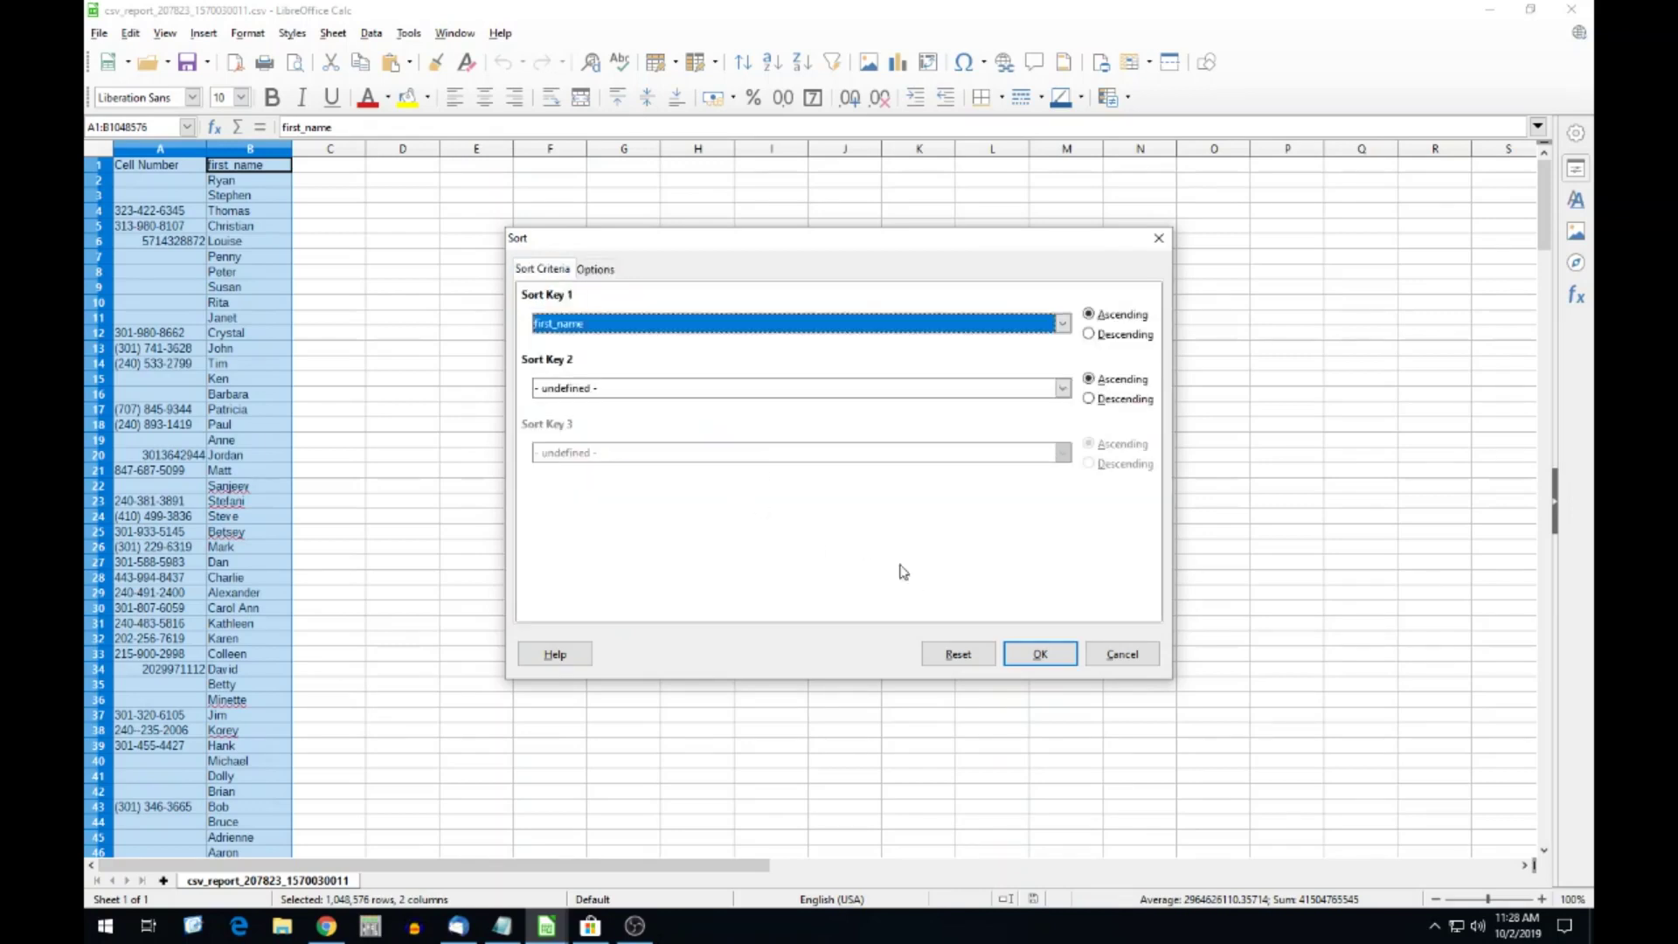
click(562, 325)
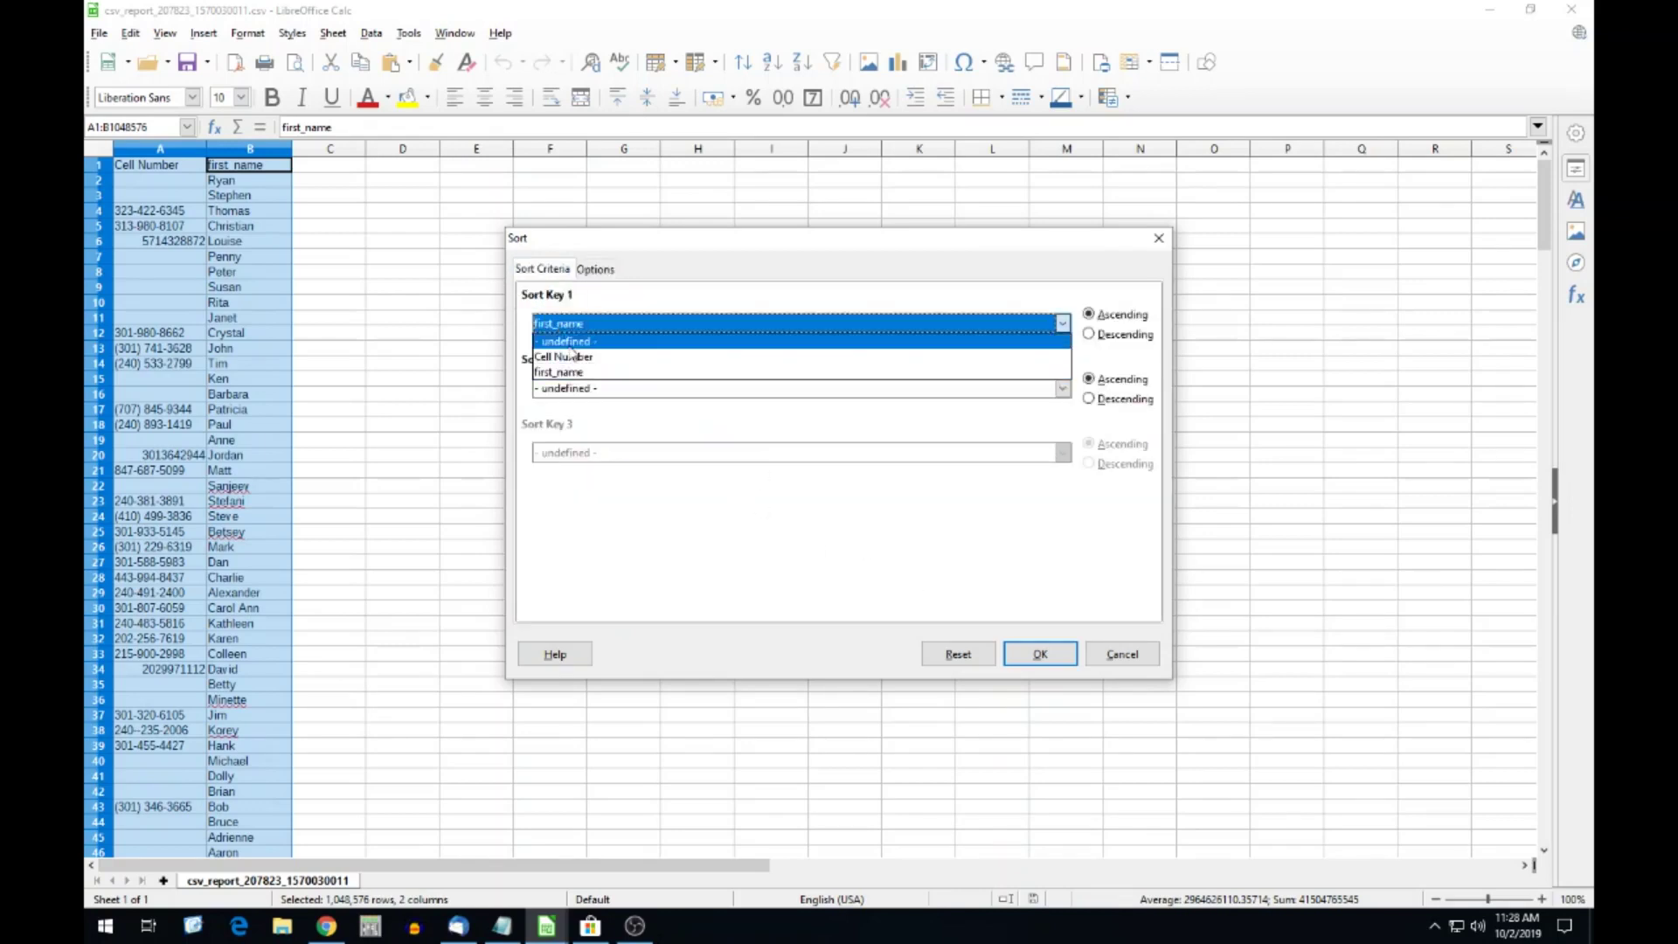
click(573, 358)
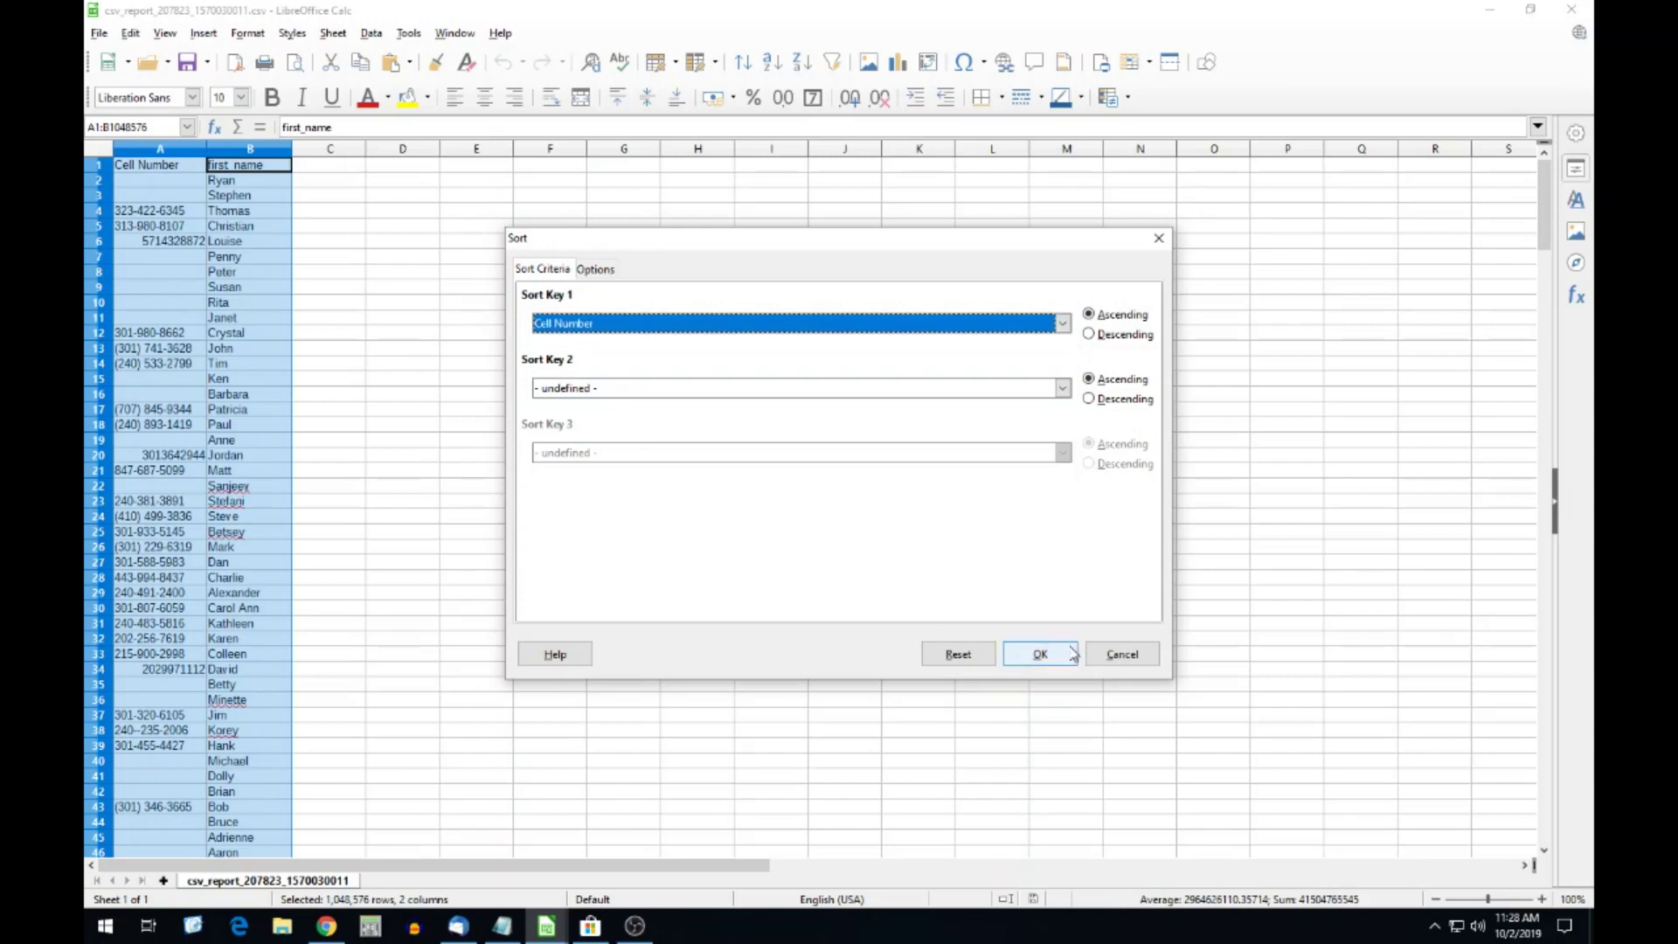
click(1057, 653)
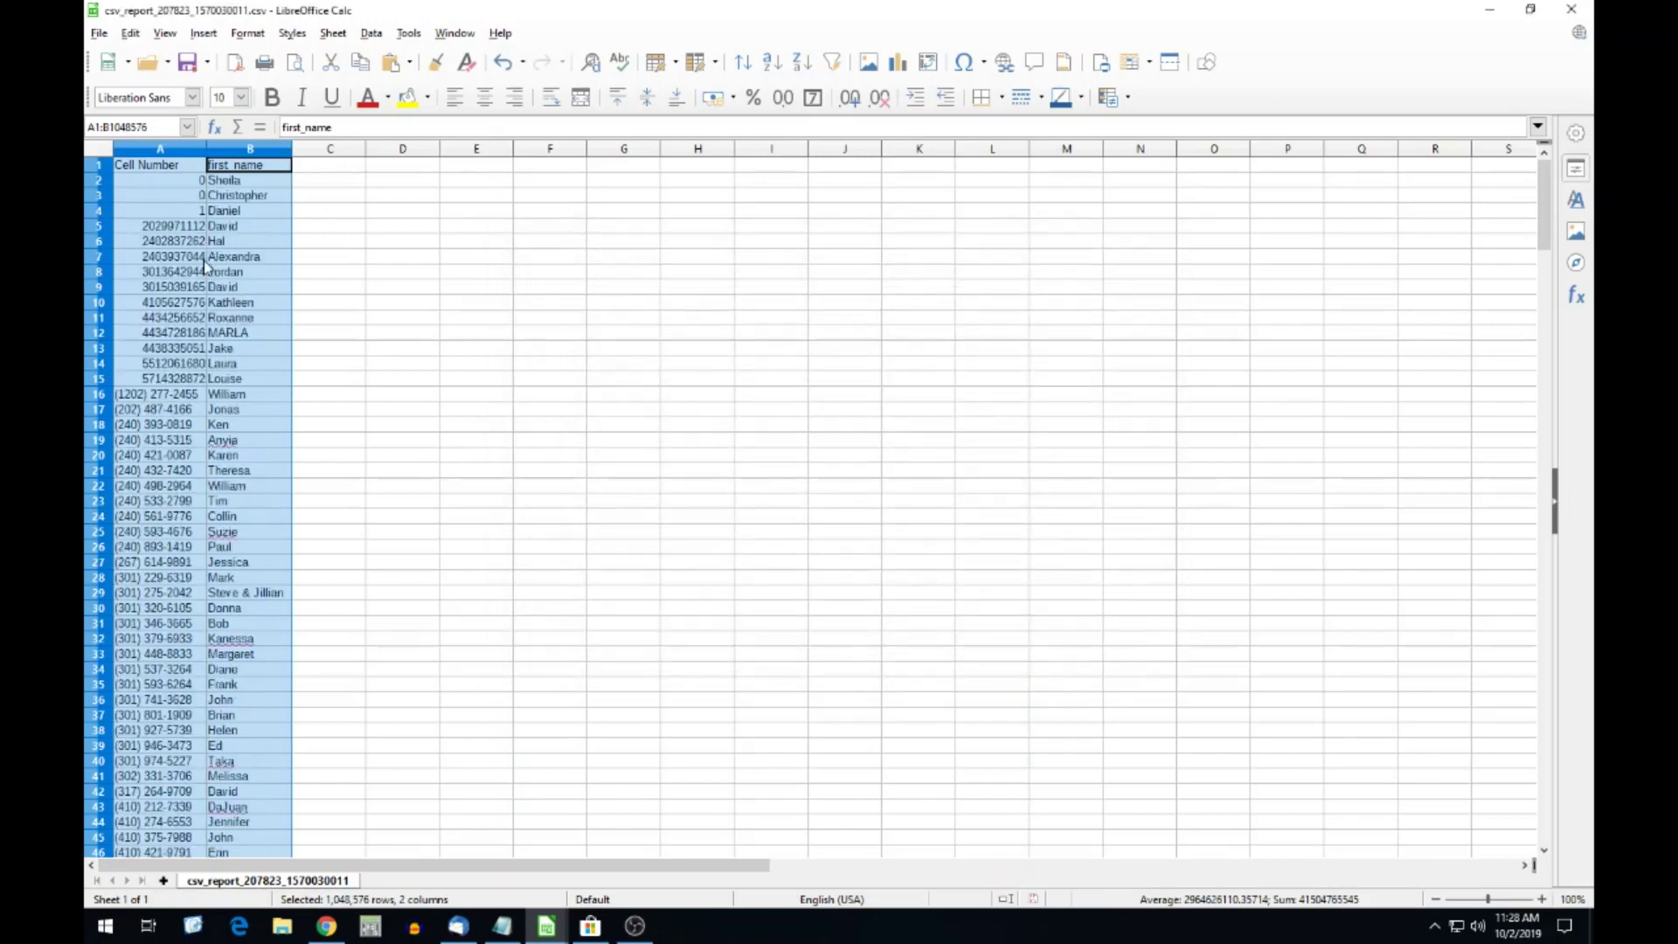
Delete rows 2–4 with invalid numbers and rows 133–291 that lack phone numbers.
click(99, 181)
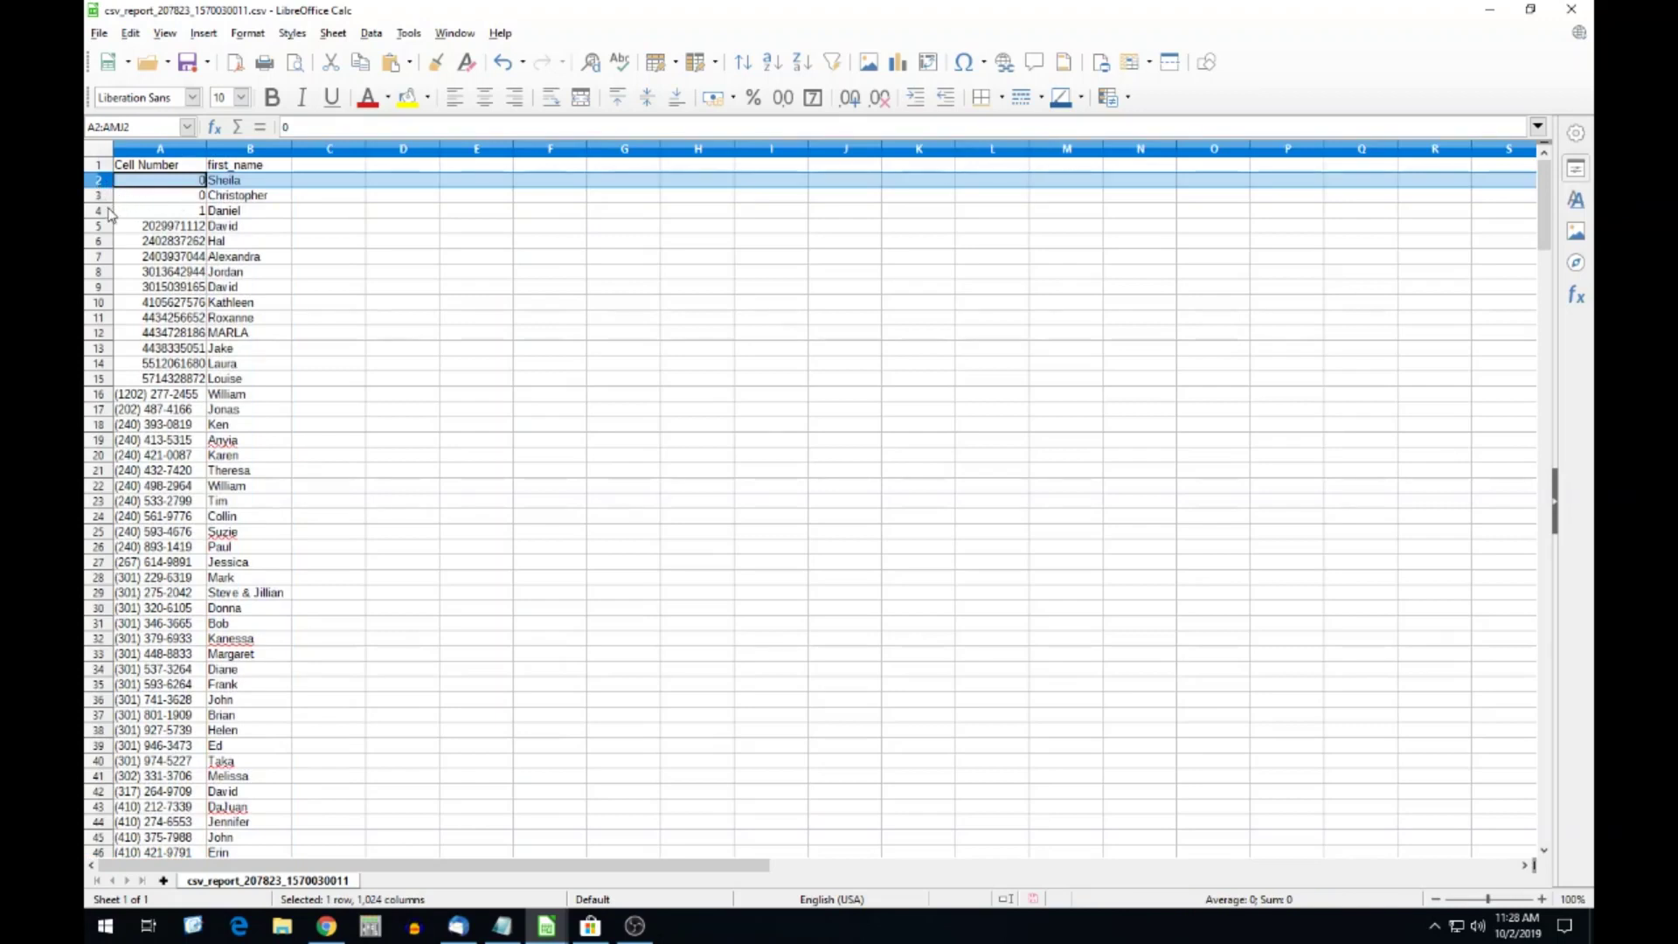
shift+click(108, 213)
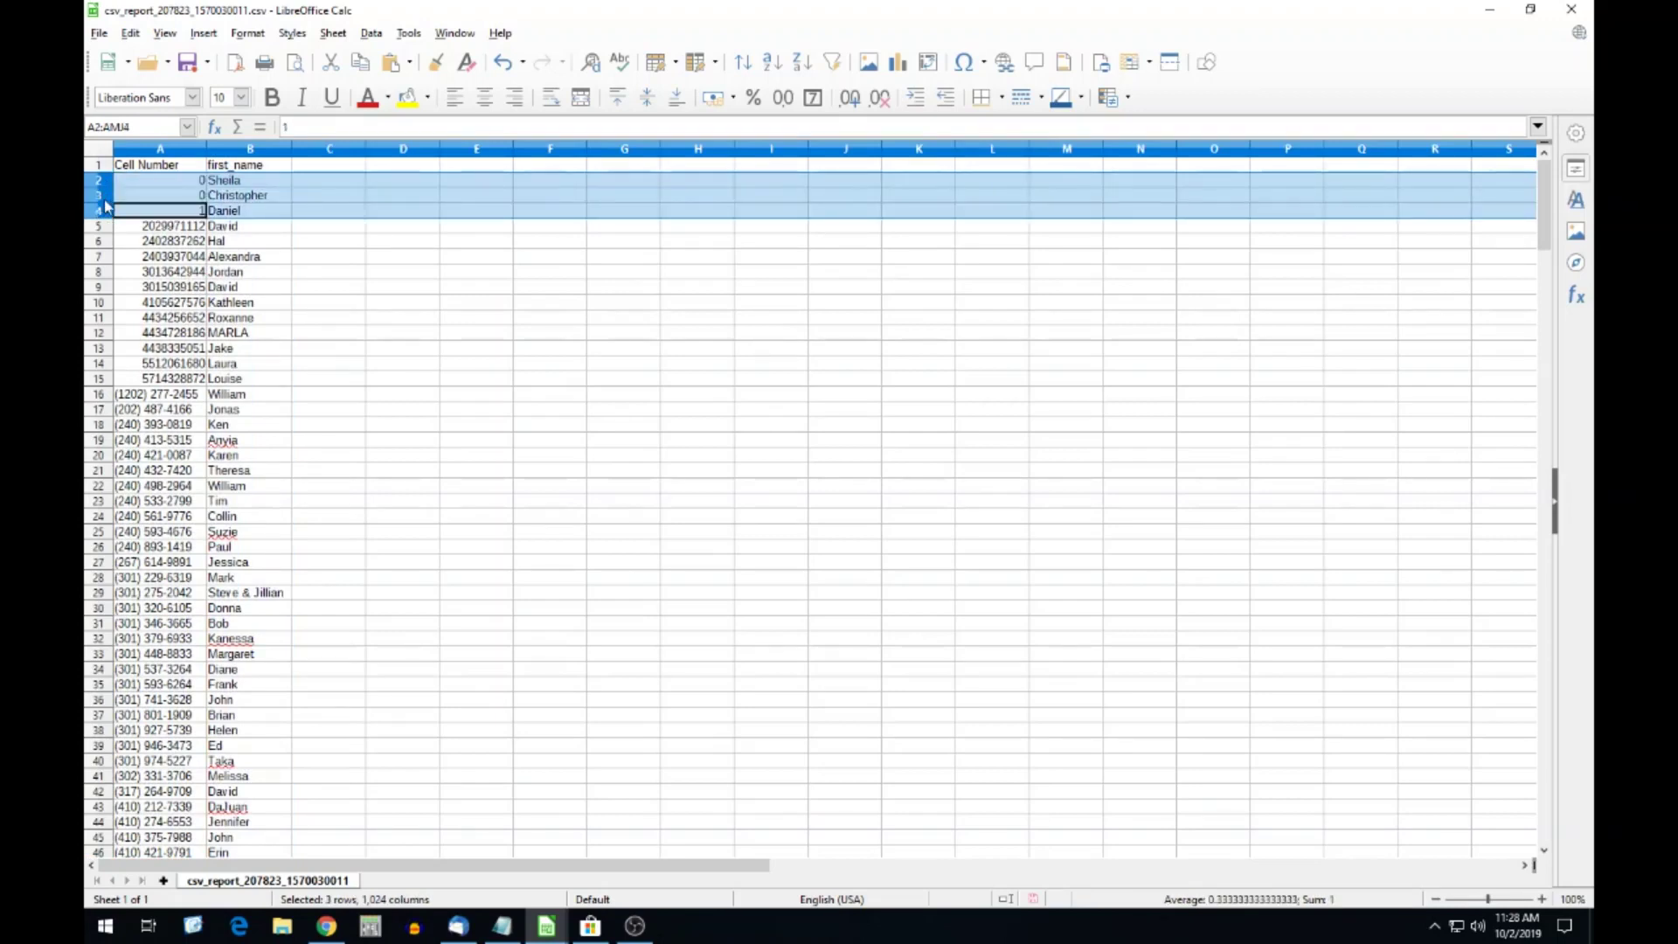
right_click(107, 207)
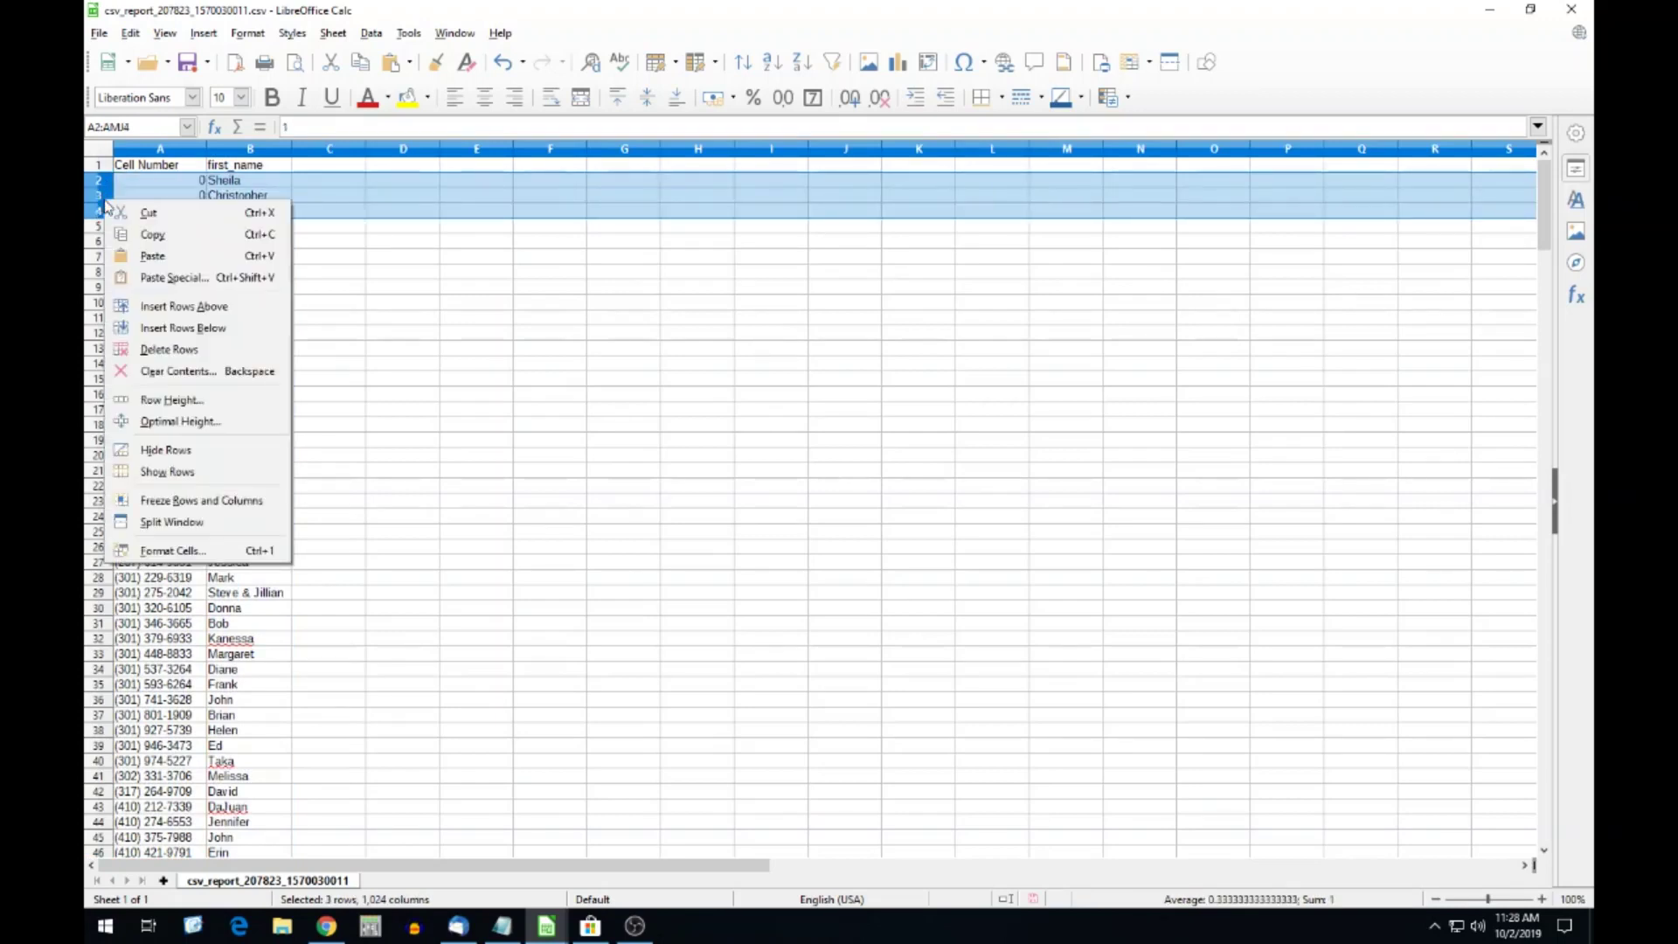
click(171, 350)
scroll(153, 384, down, 20)
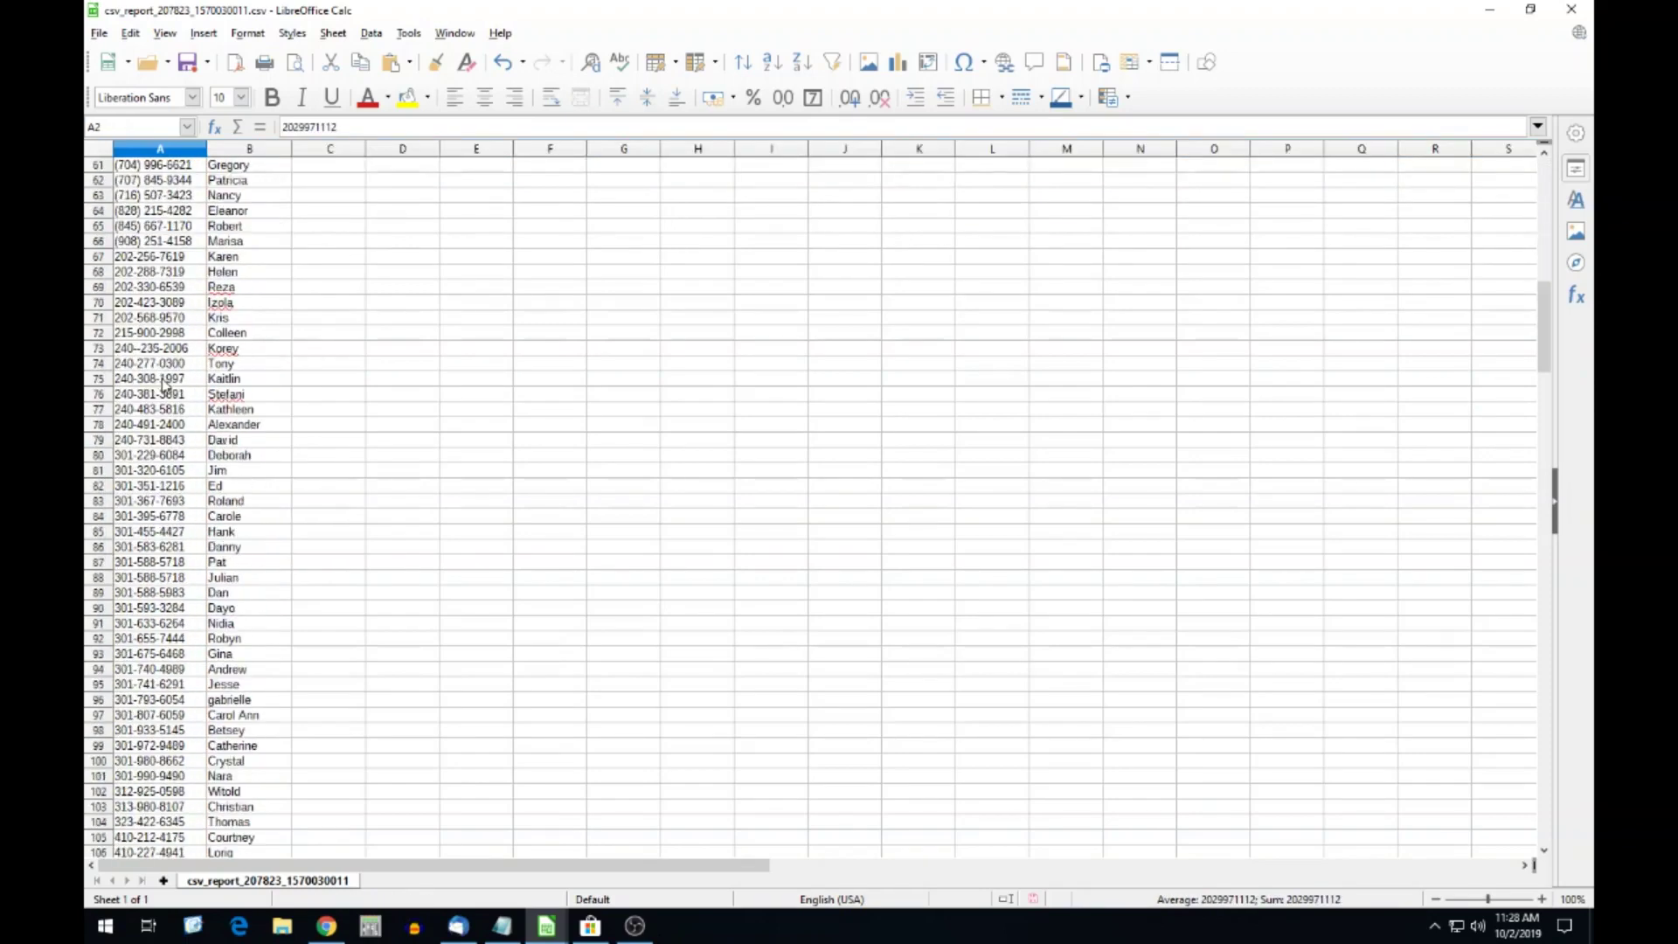
scroll(153, 385, down, 13)
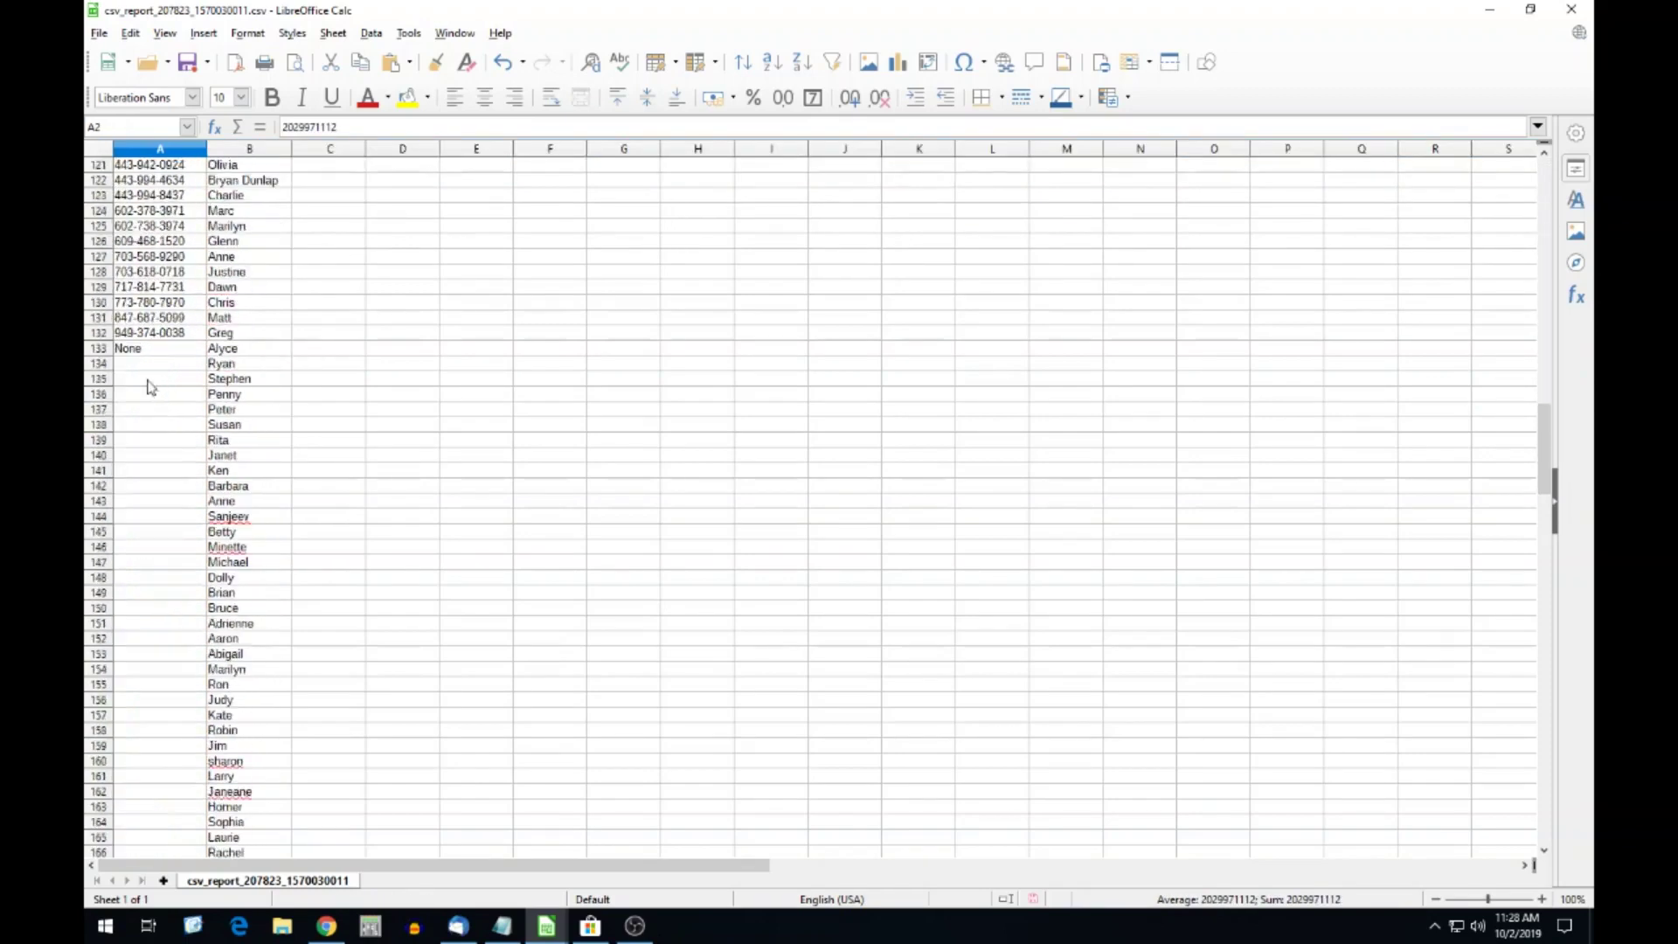
click(98, 350)
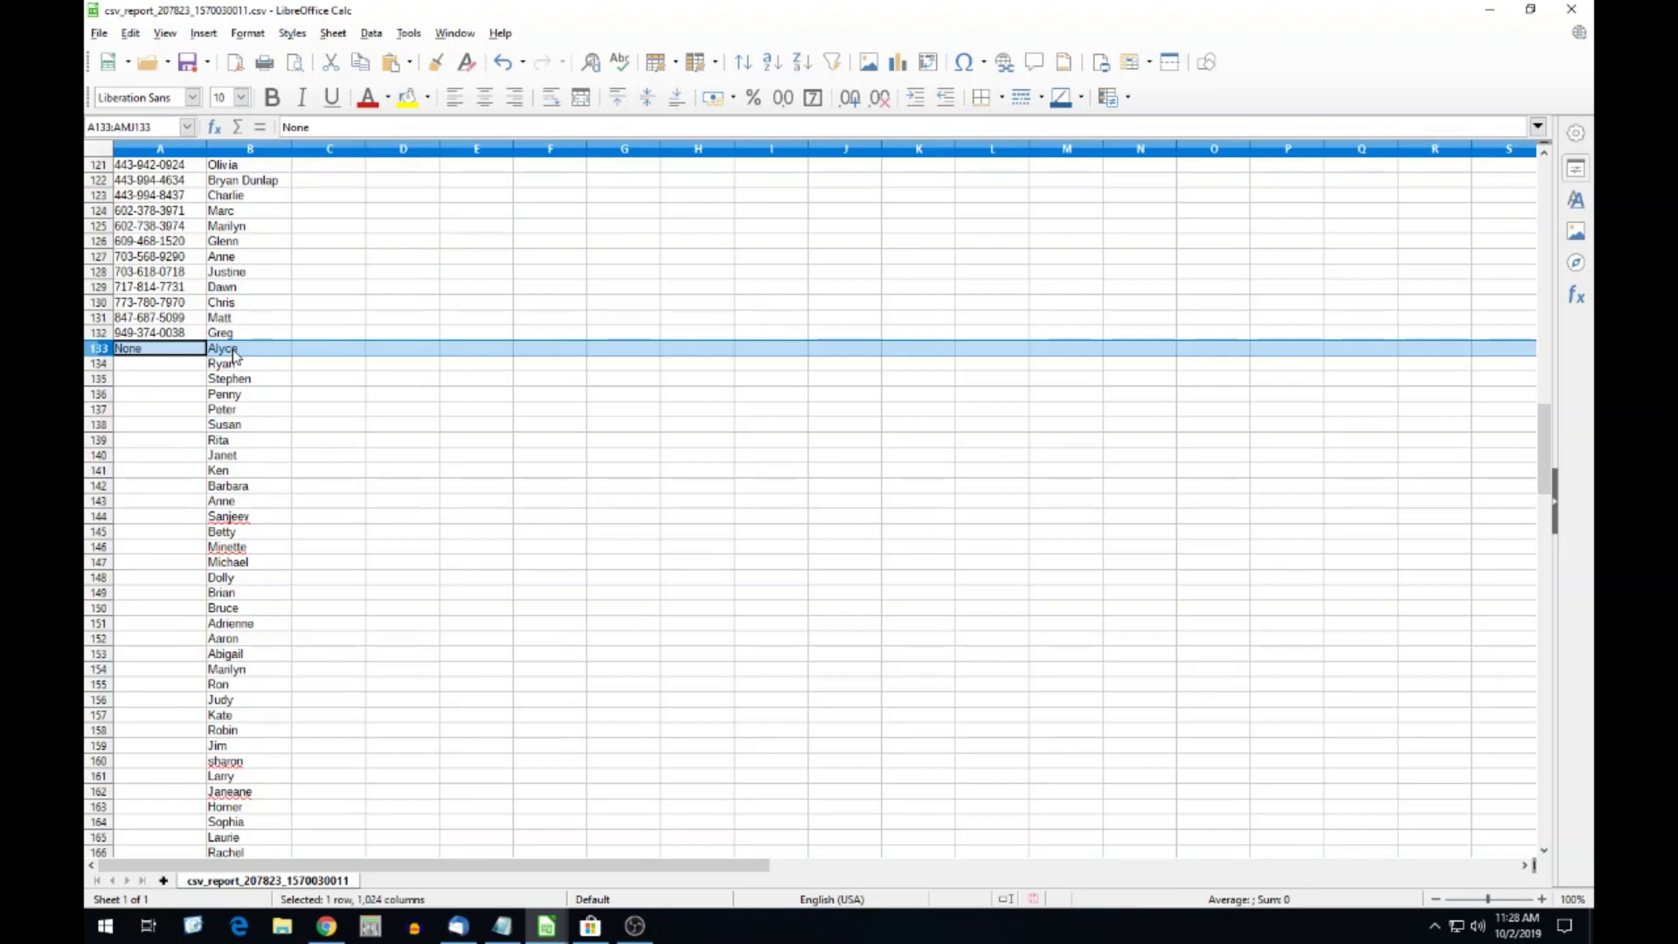
scroll(187, 363, down, 20)
scroll(159, 386, down, 3)
shift+click(105, 430)
right_click(103, 359)
click(166, 508)
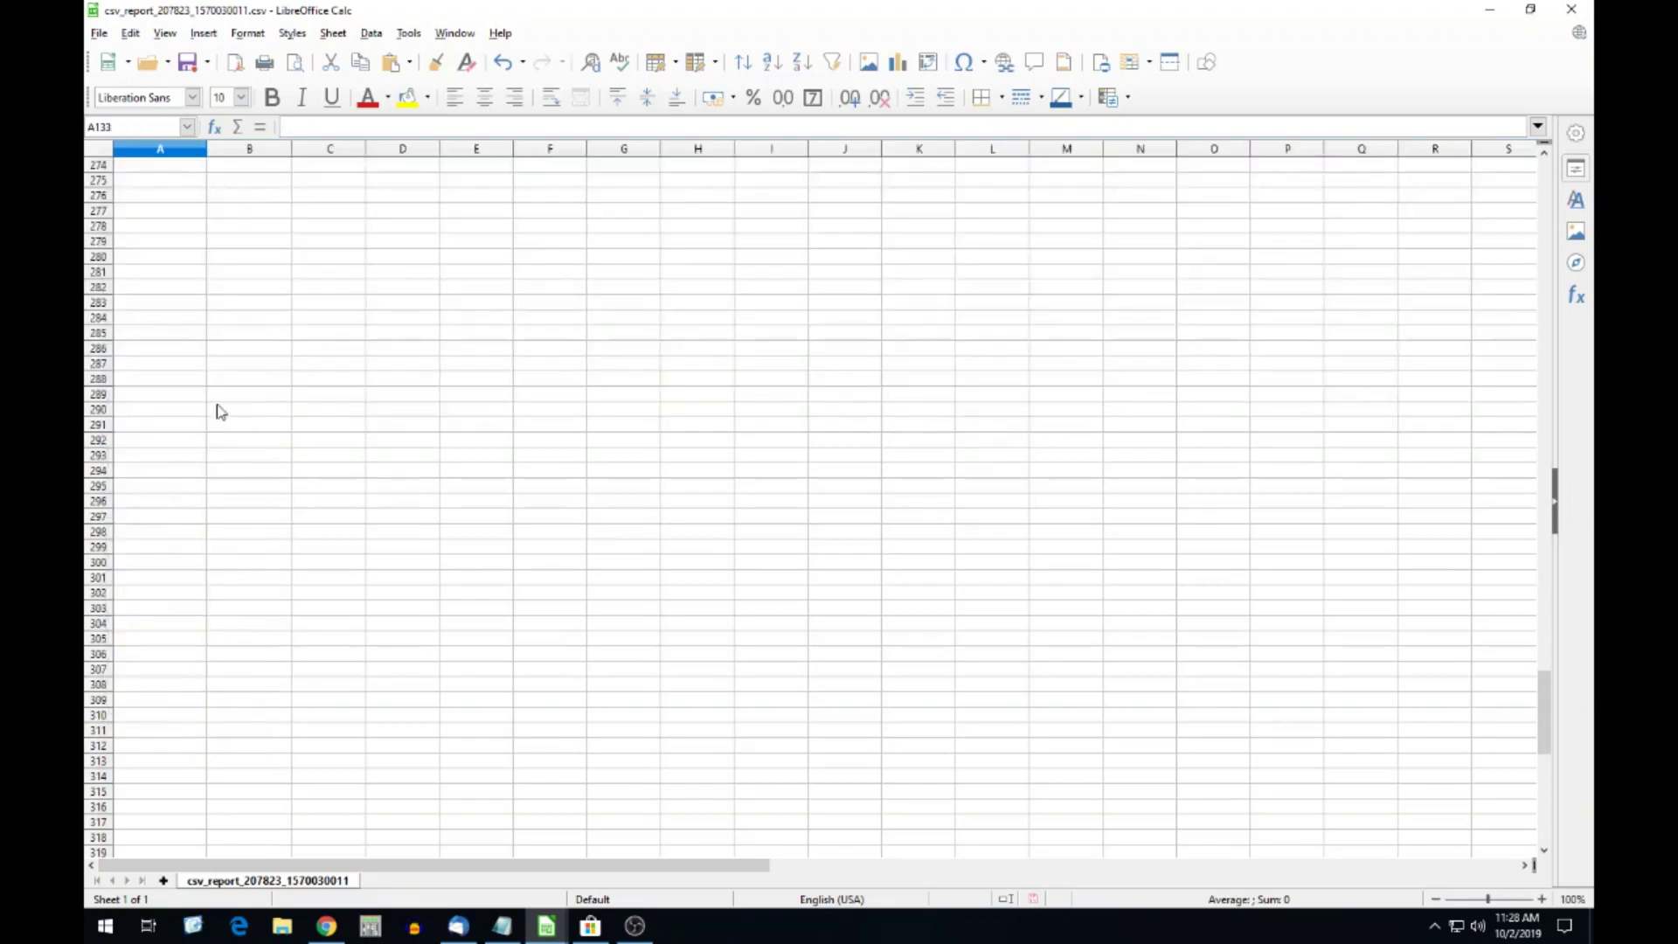
drag(1551, 671, 1544, 171)
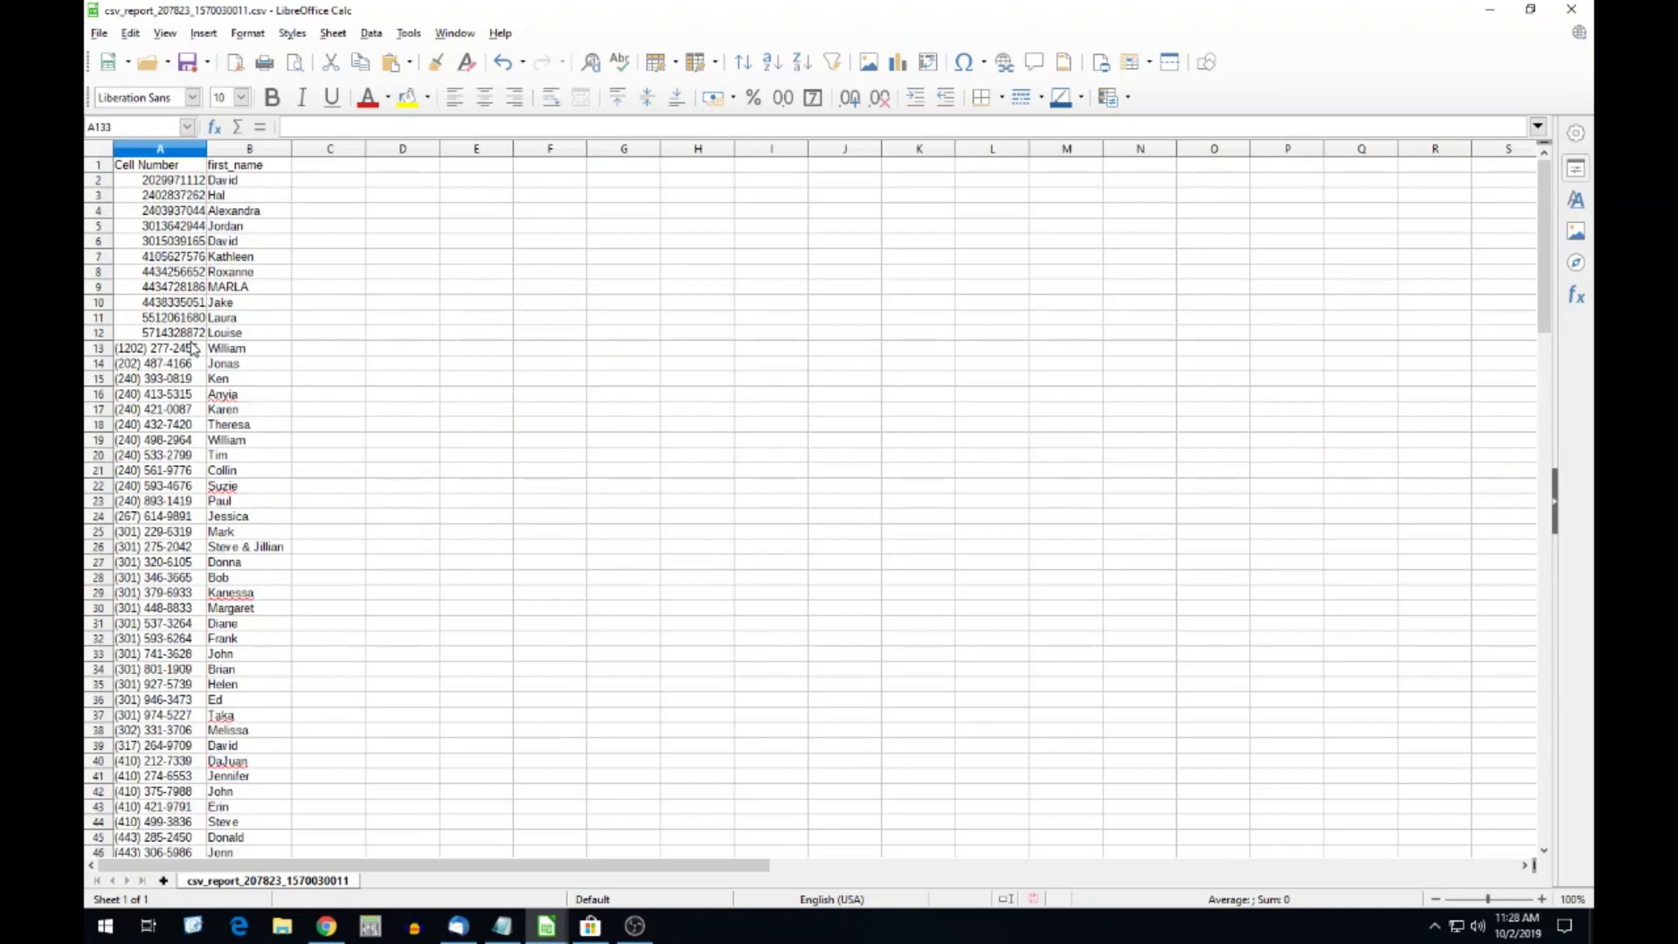
click(129, 349)
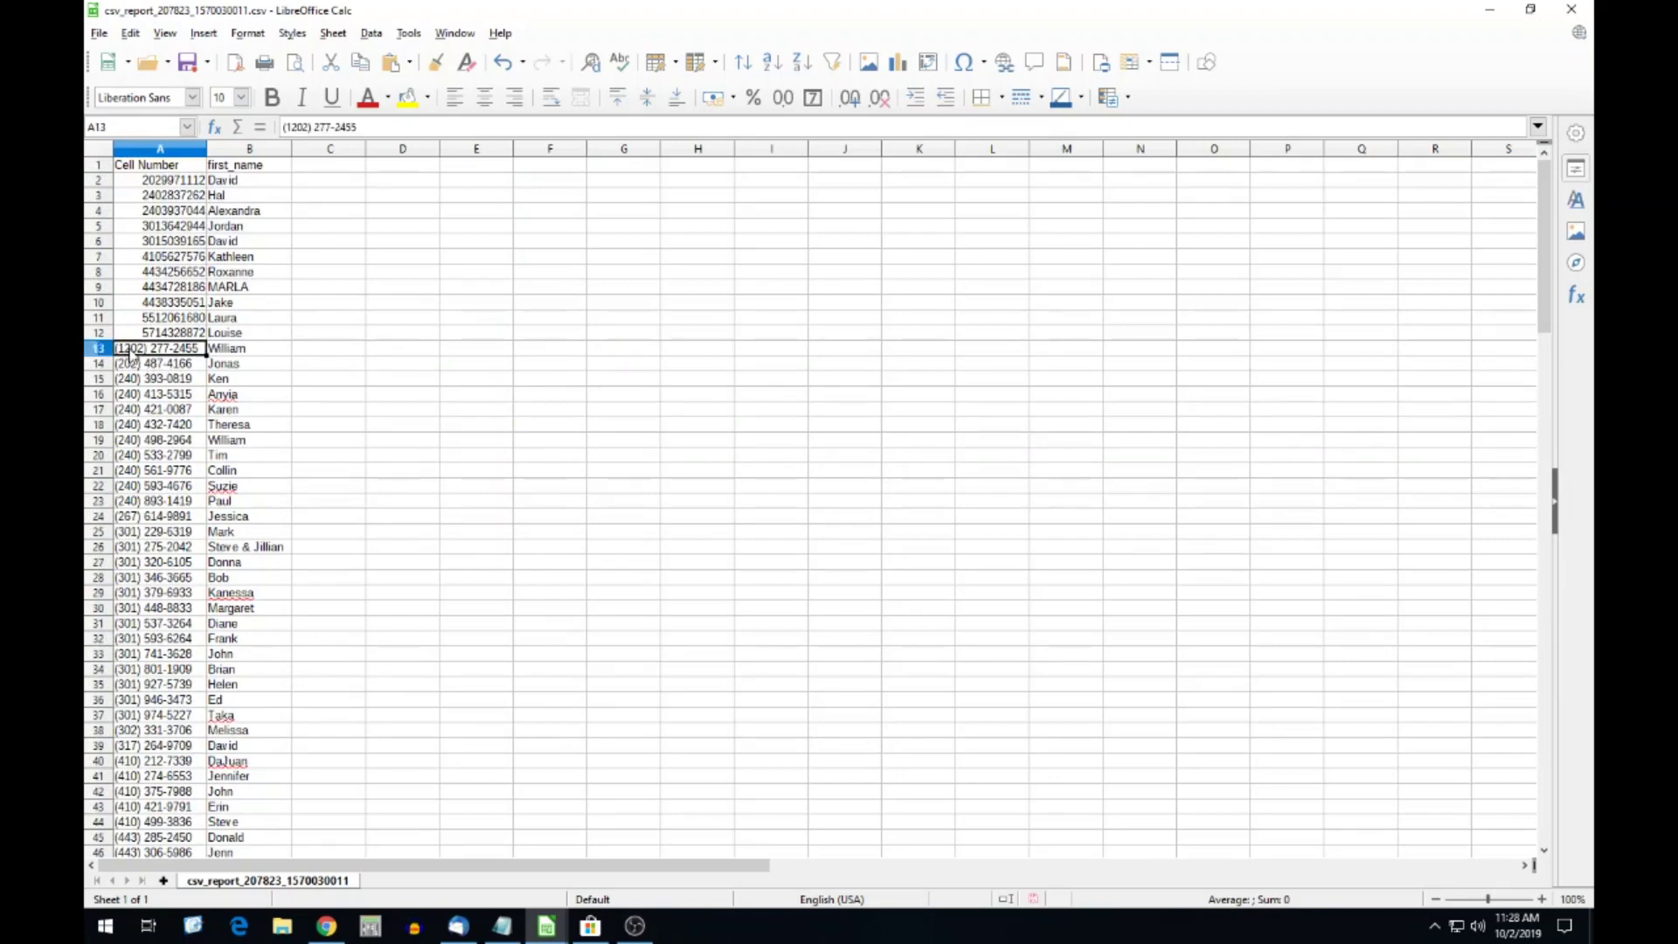
double_click(149, 347)
key(Home)
key(Delete)
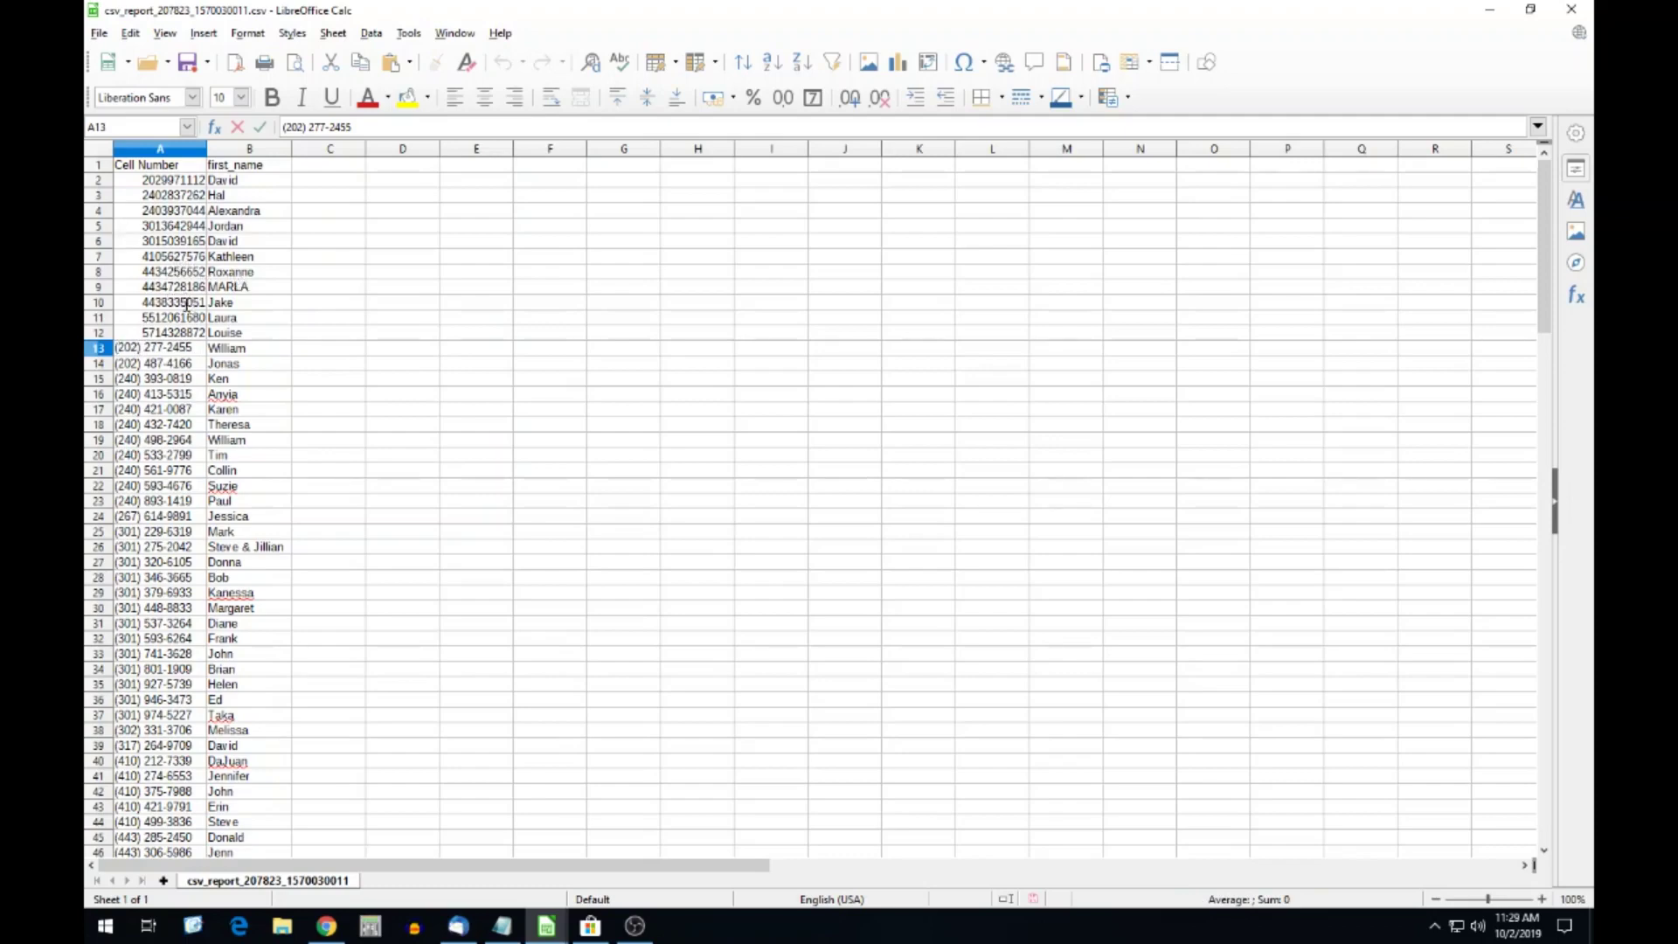
scroll(188, 301, down, 20)
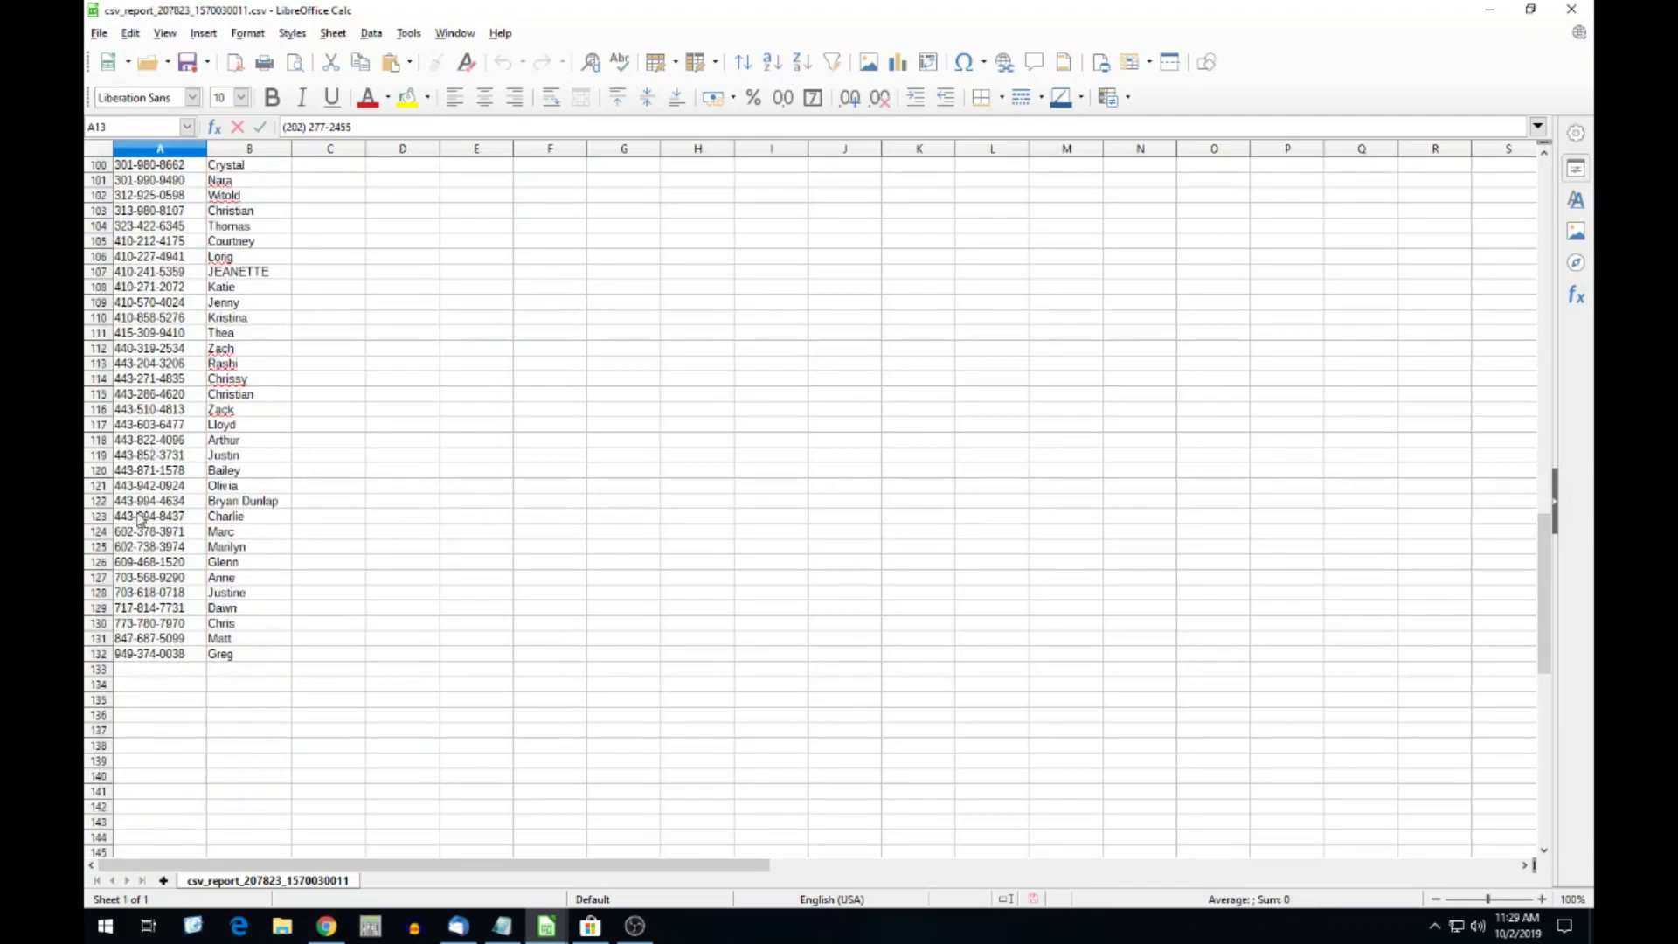
scroll(141, 446, up, 18)
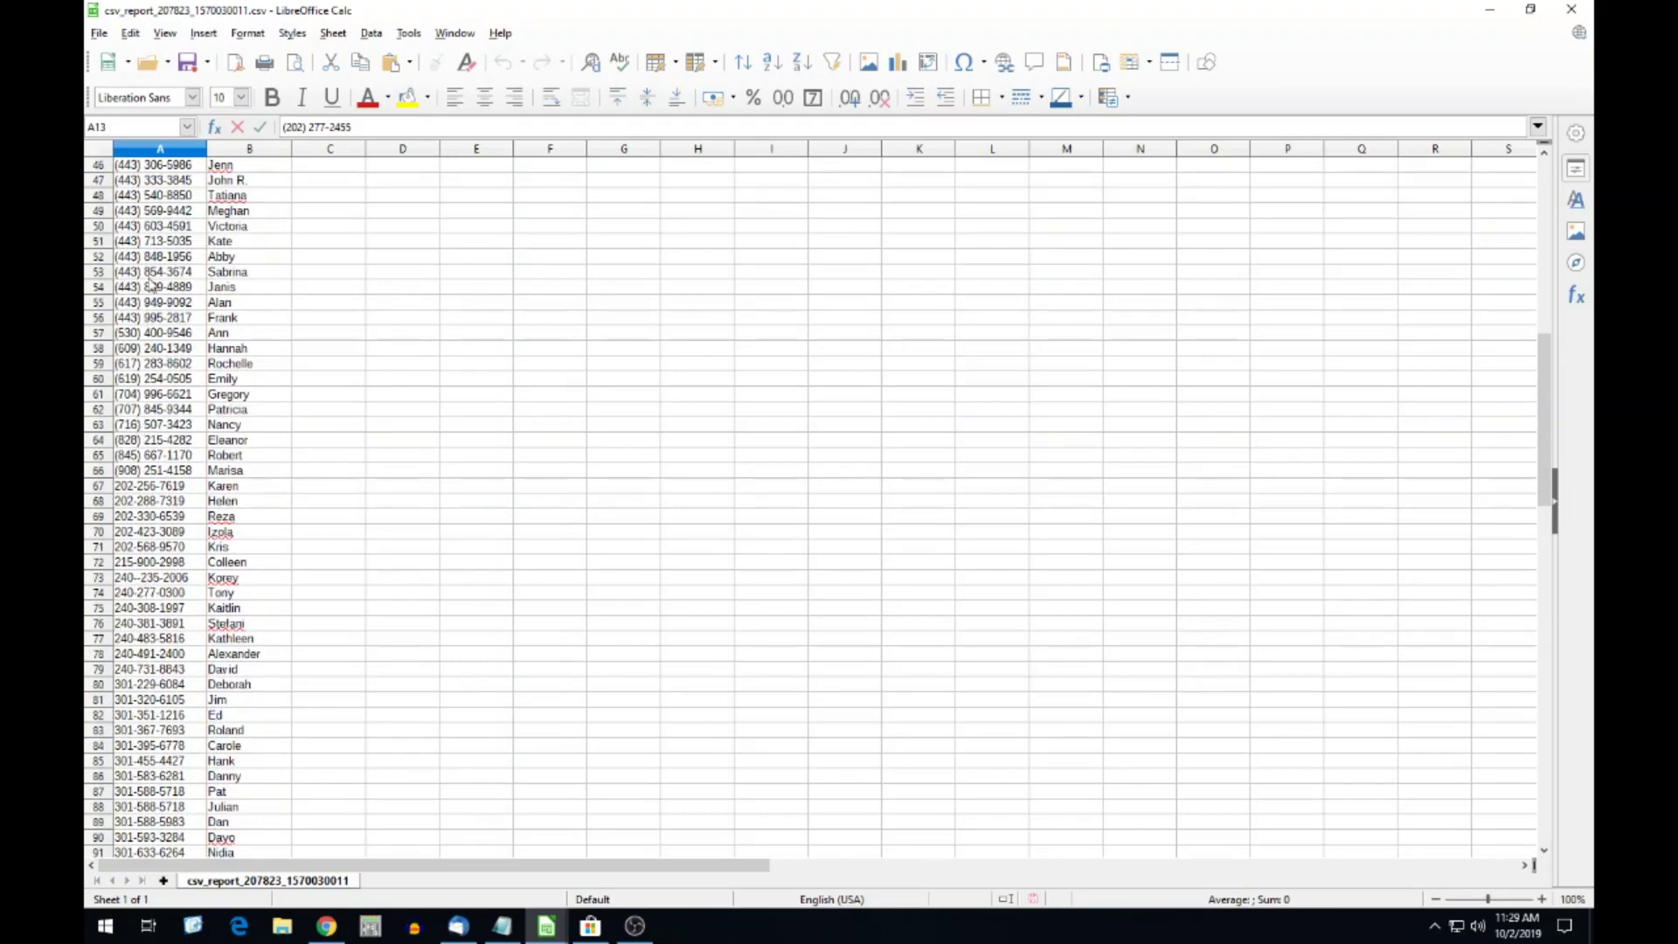
scroll(179, 297, up, 10)
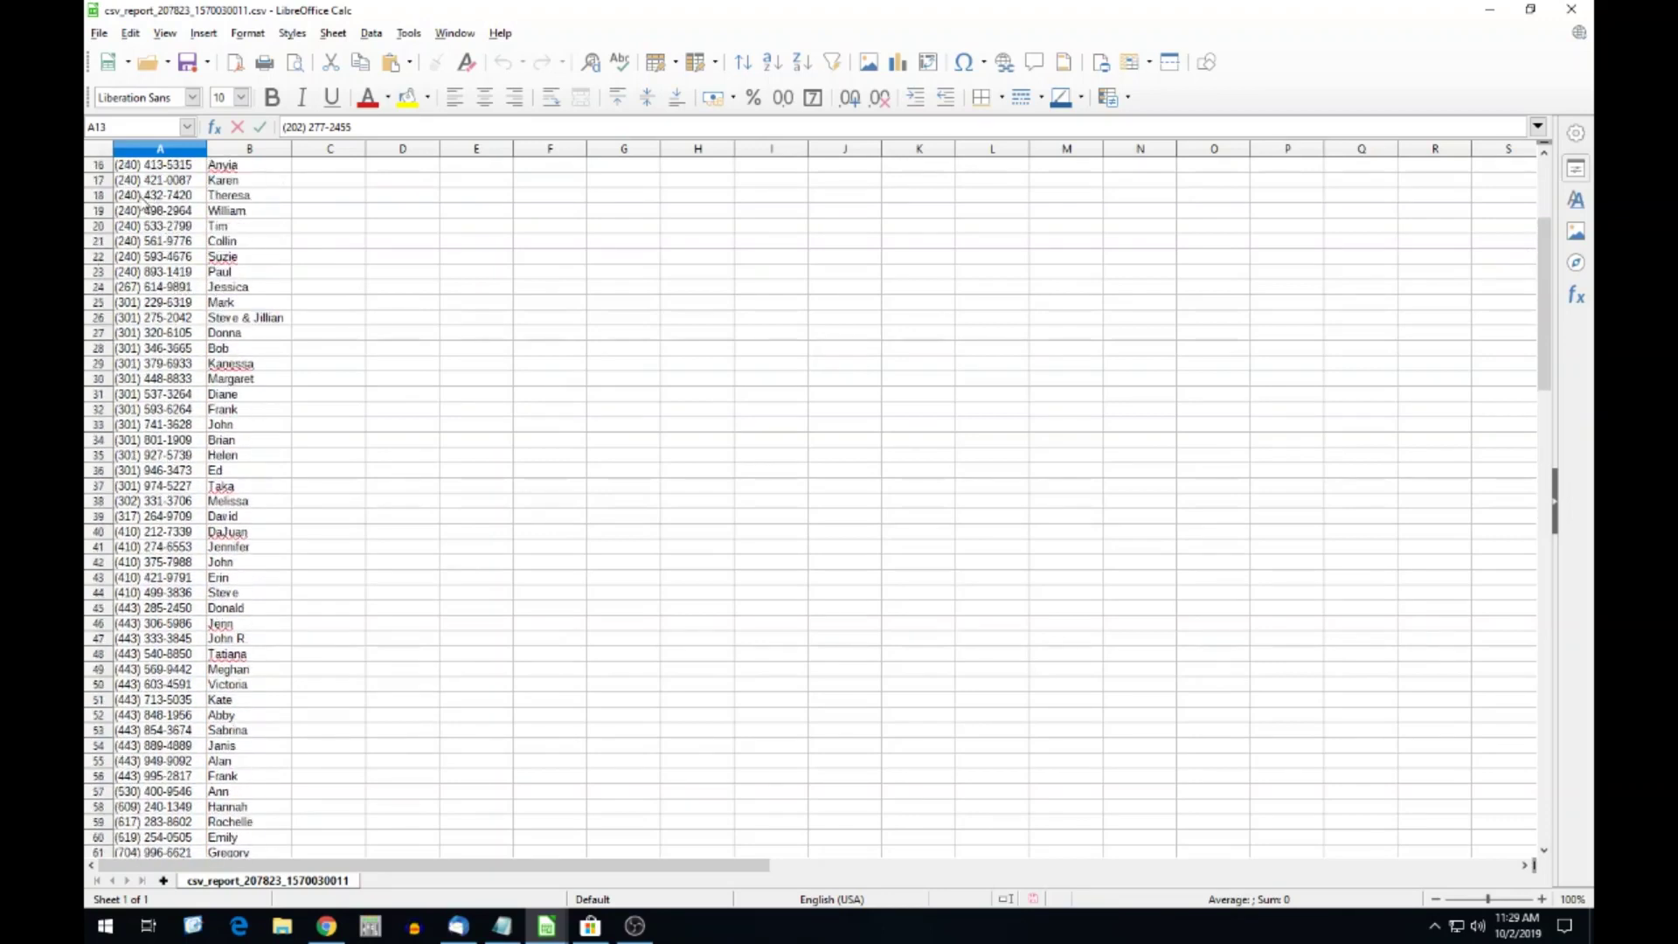
scroll(173, 243, up, 5)
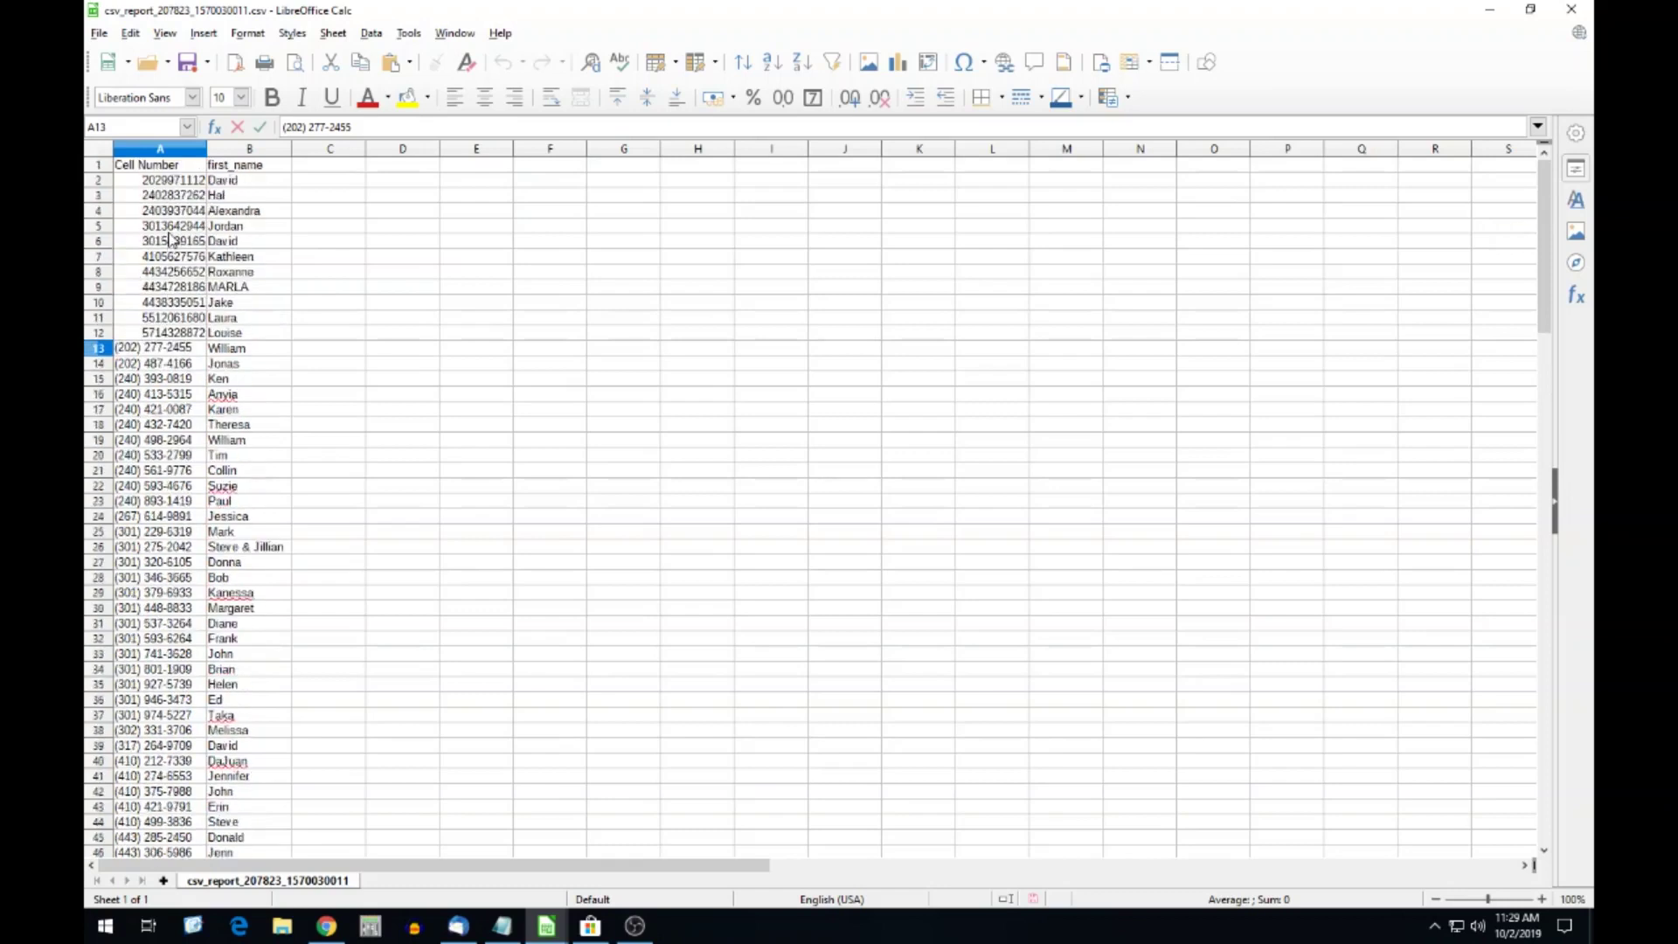
Check column A's cell format in Format Cells and cancel without changing it.
click(178, 152)
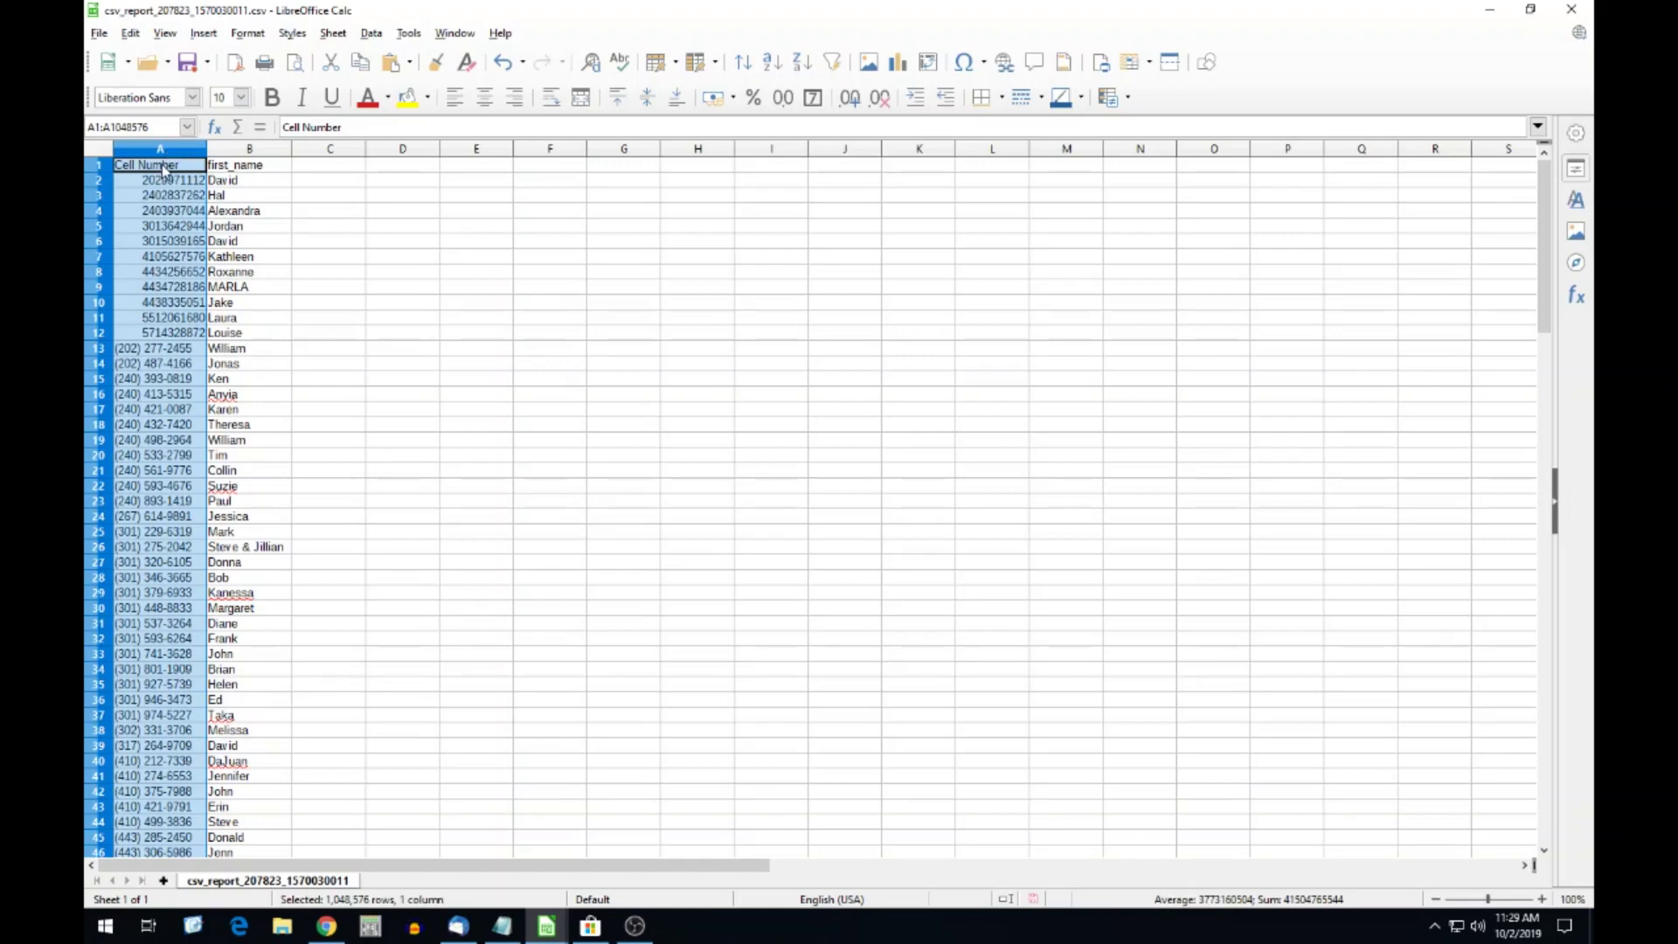
right_click(163, 168)
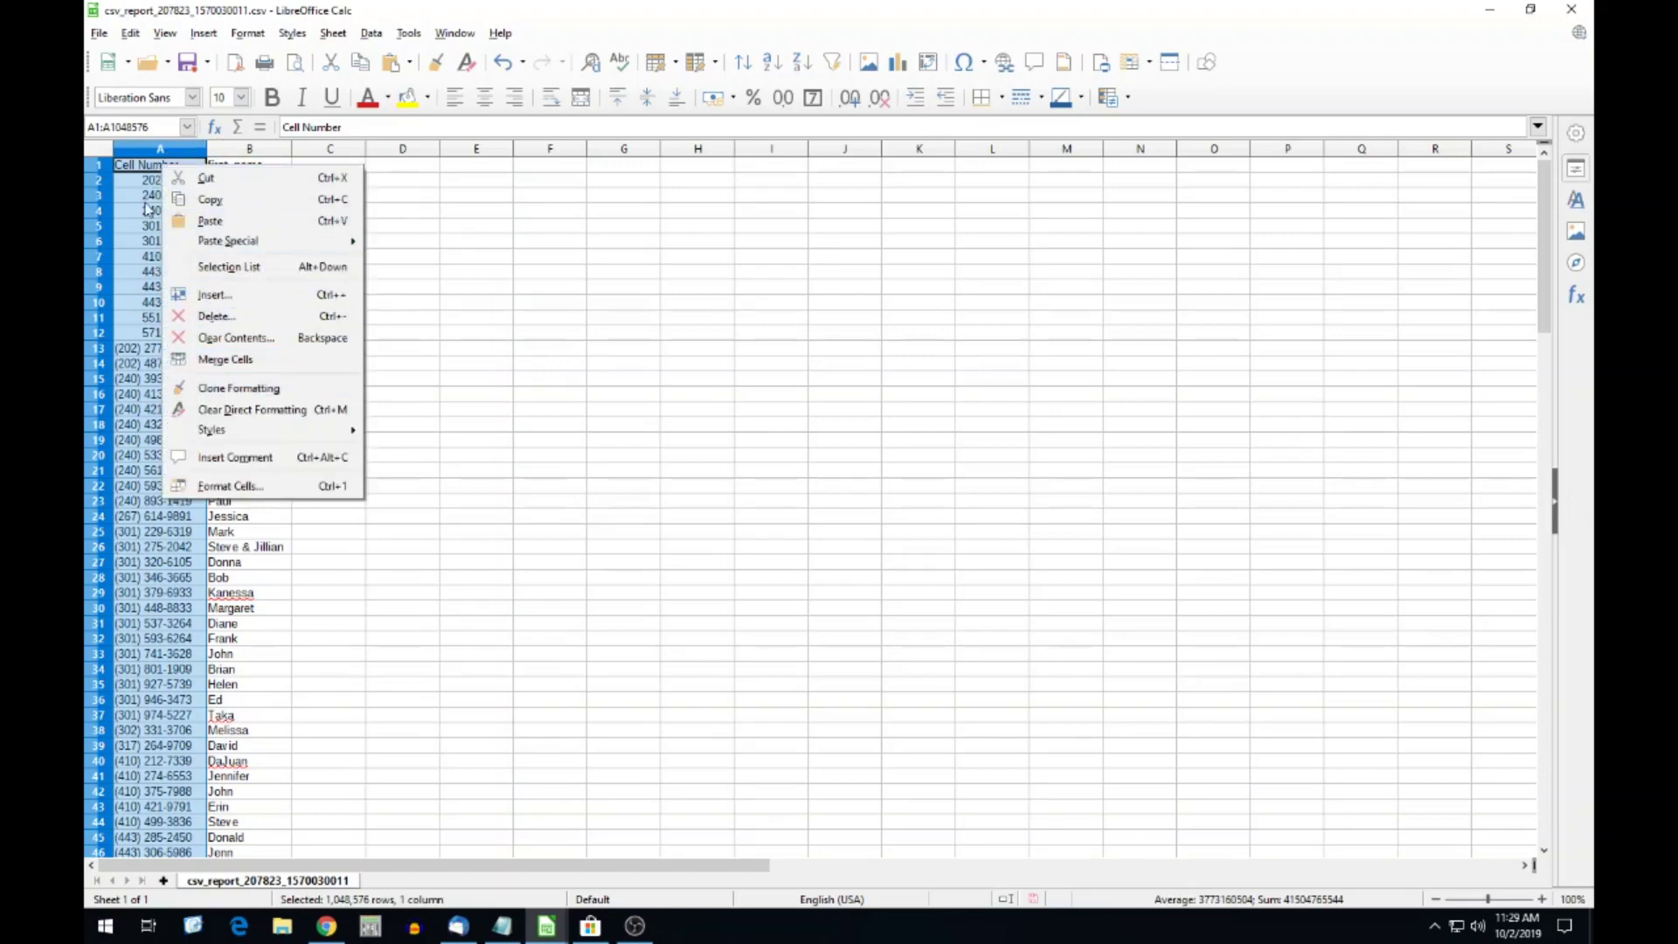
click(229, 489)
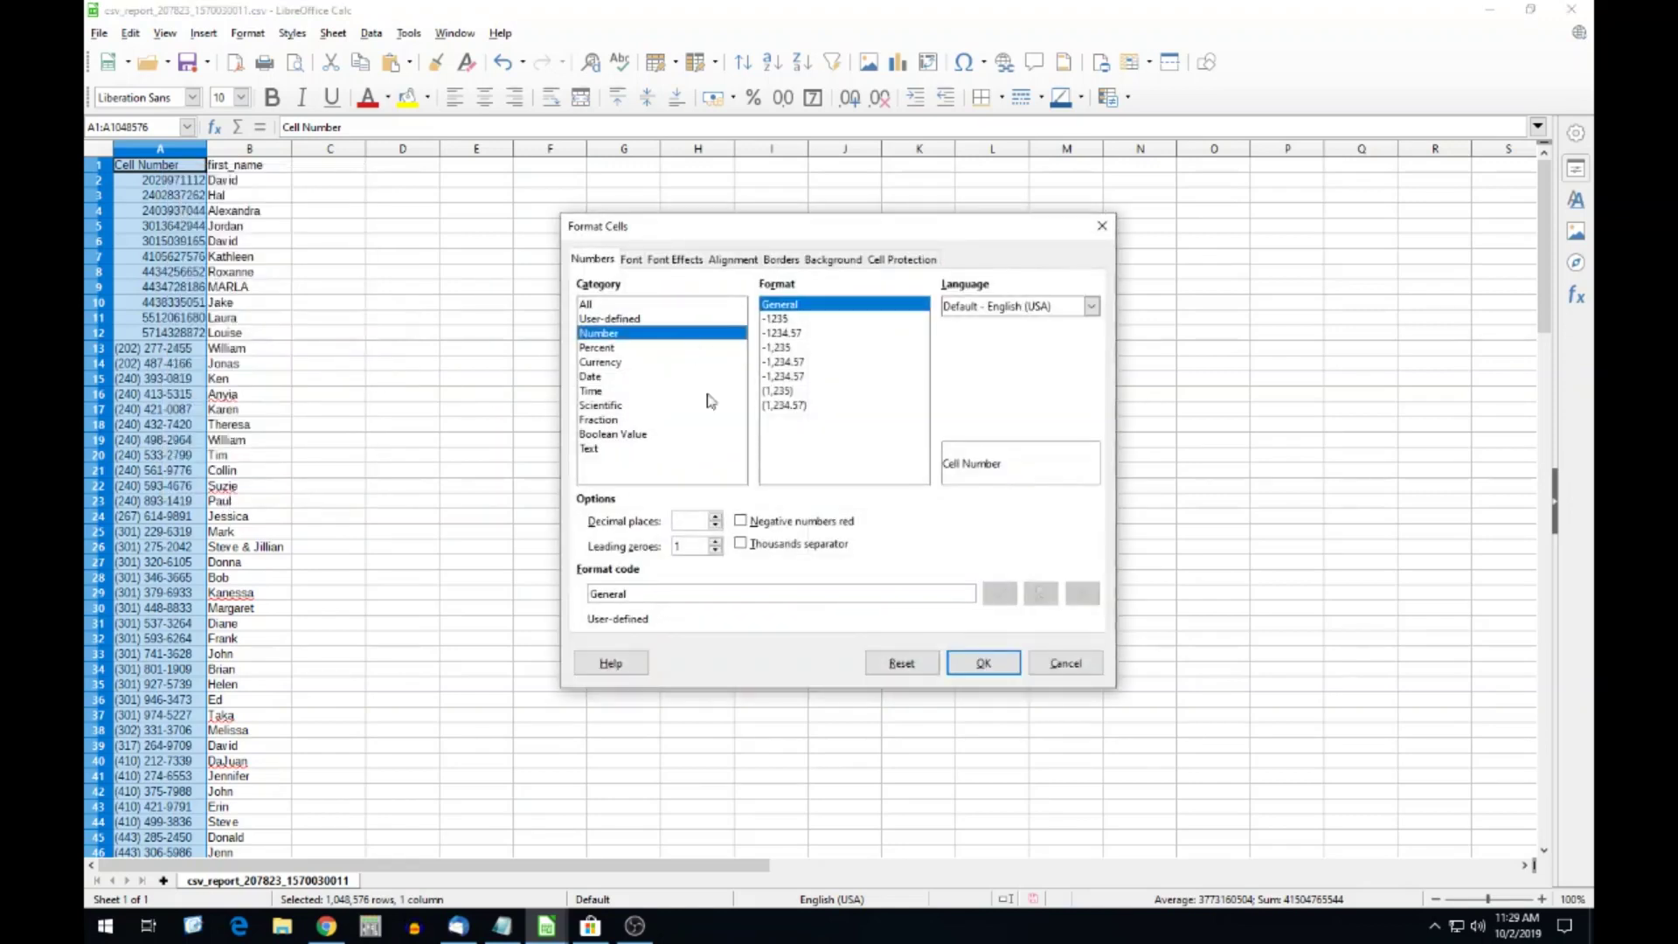
click(1058, 665)
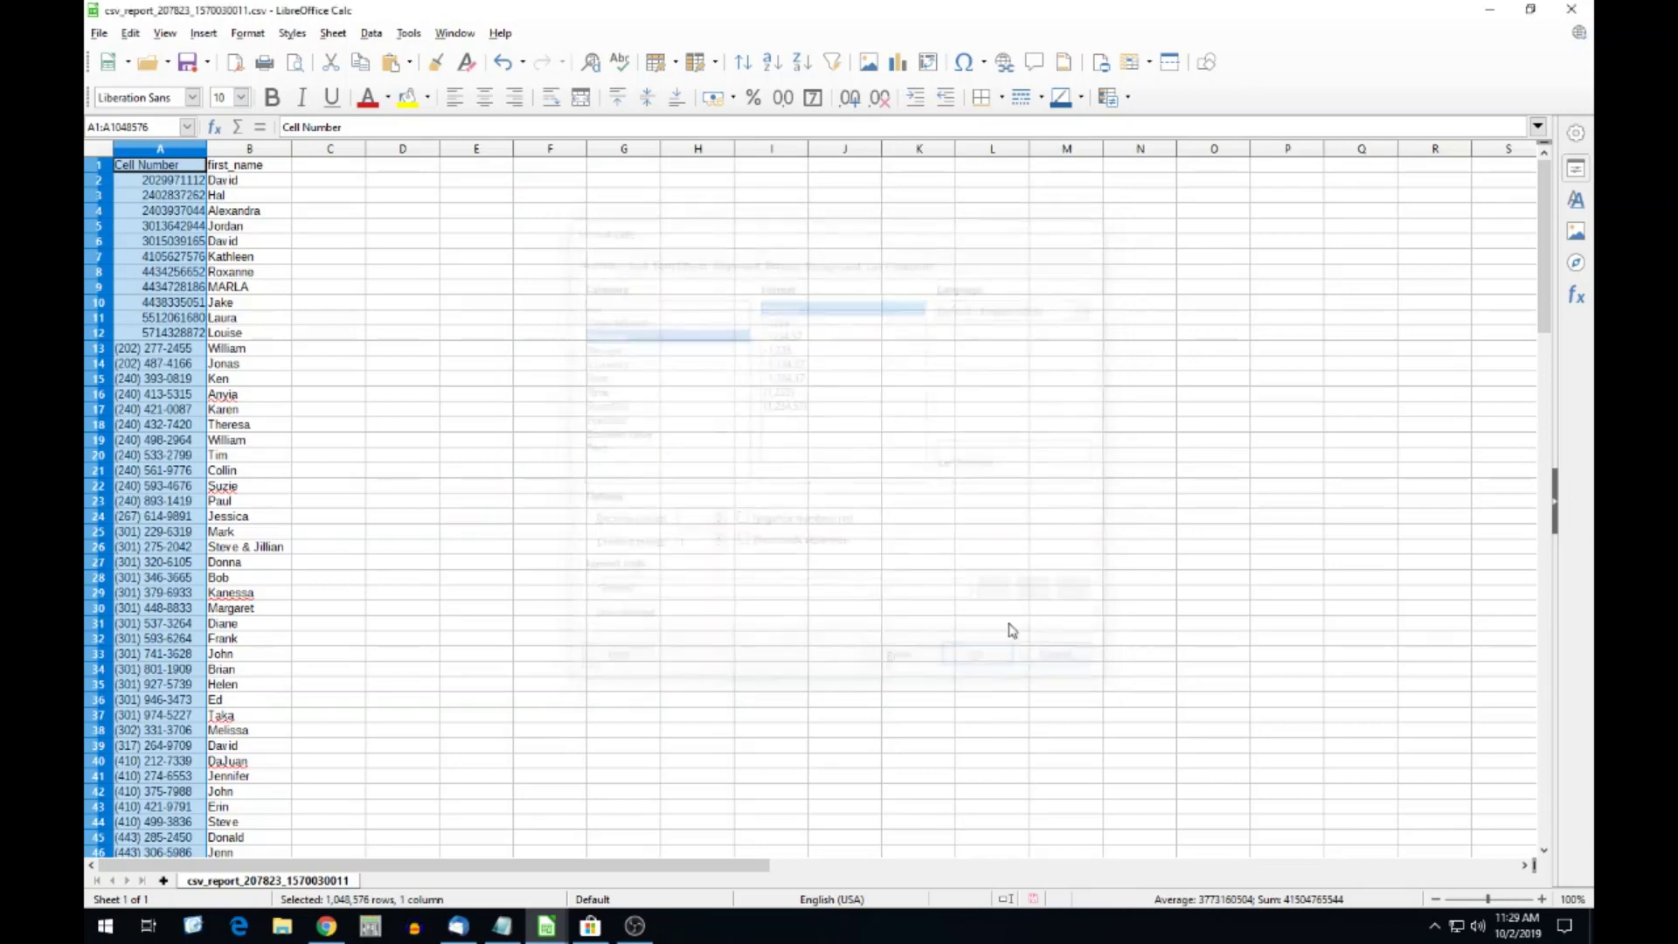
click(135, 35)
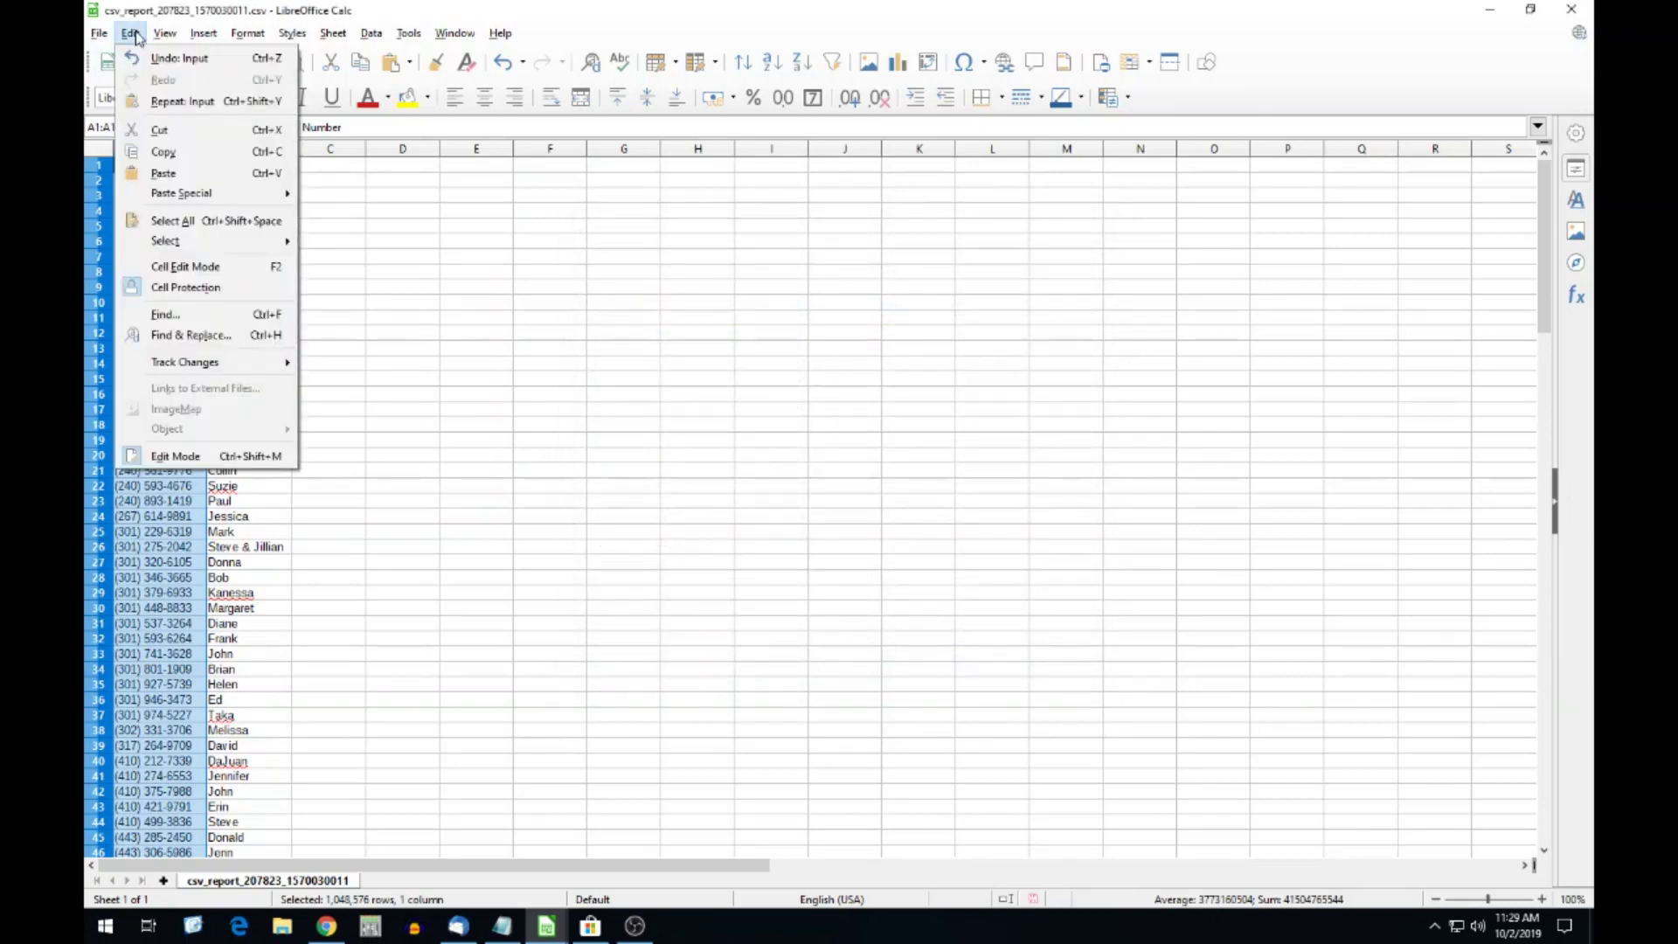
Remove every '(' and ')' from the selected phone numbers with Find & Replace.
click(206, 337)
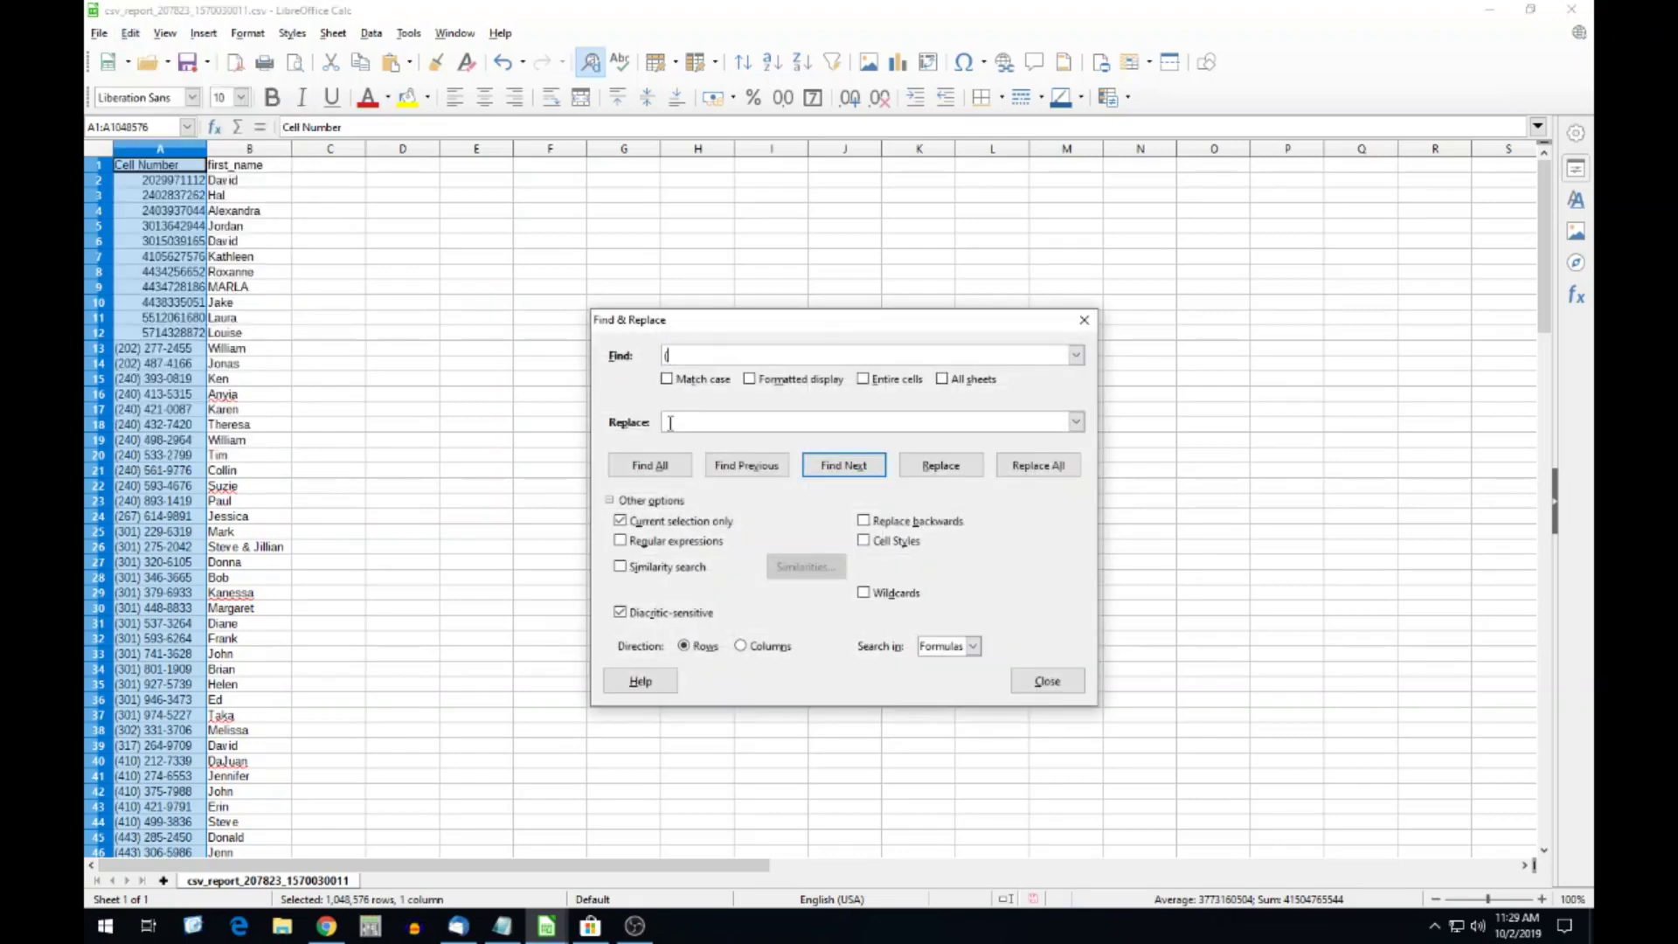
text(()
click(1016, 467)
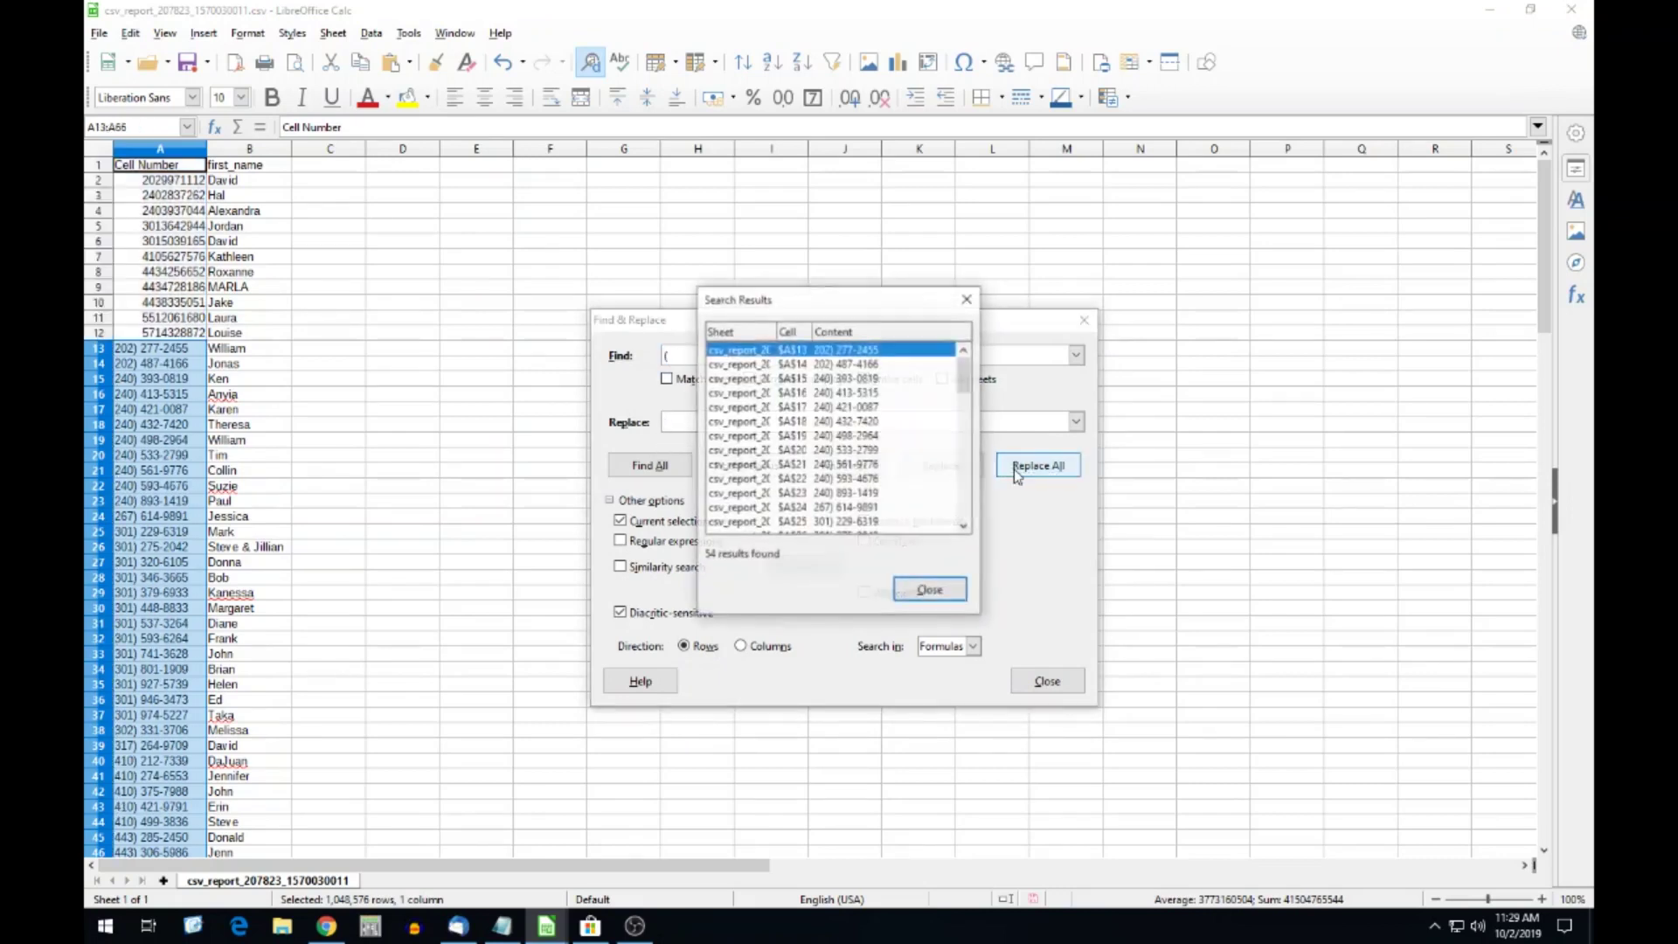
click(930, 589)
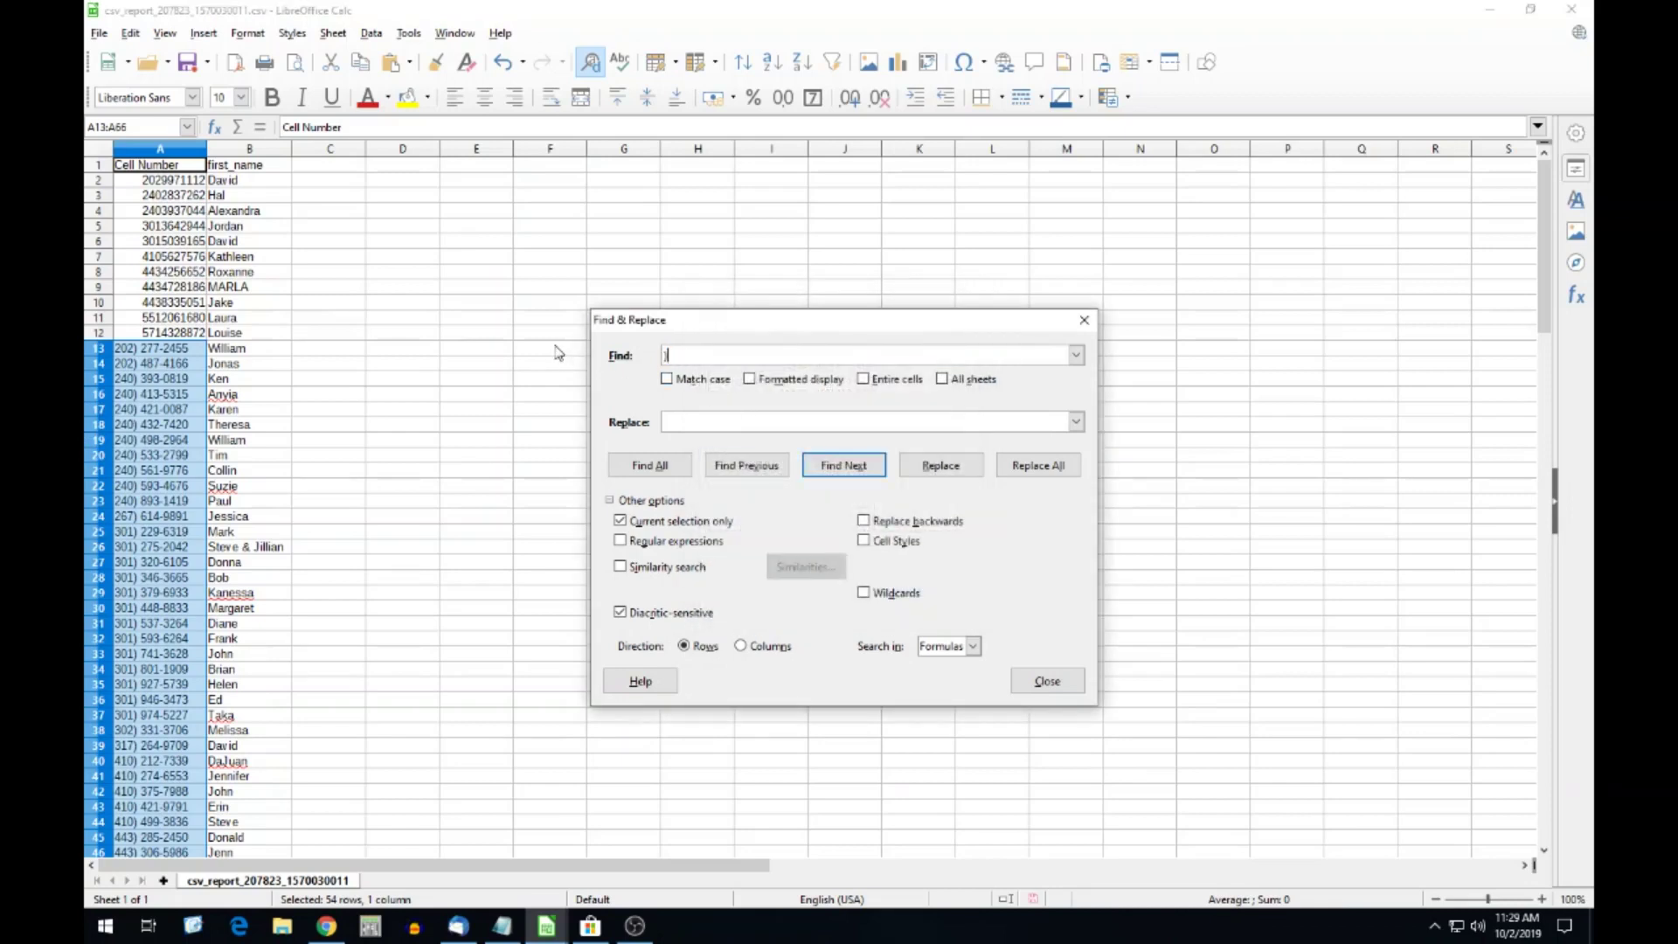
click(1035, 467)
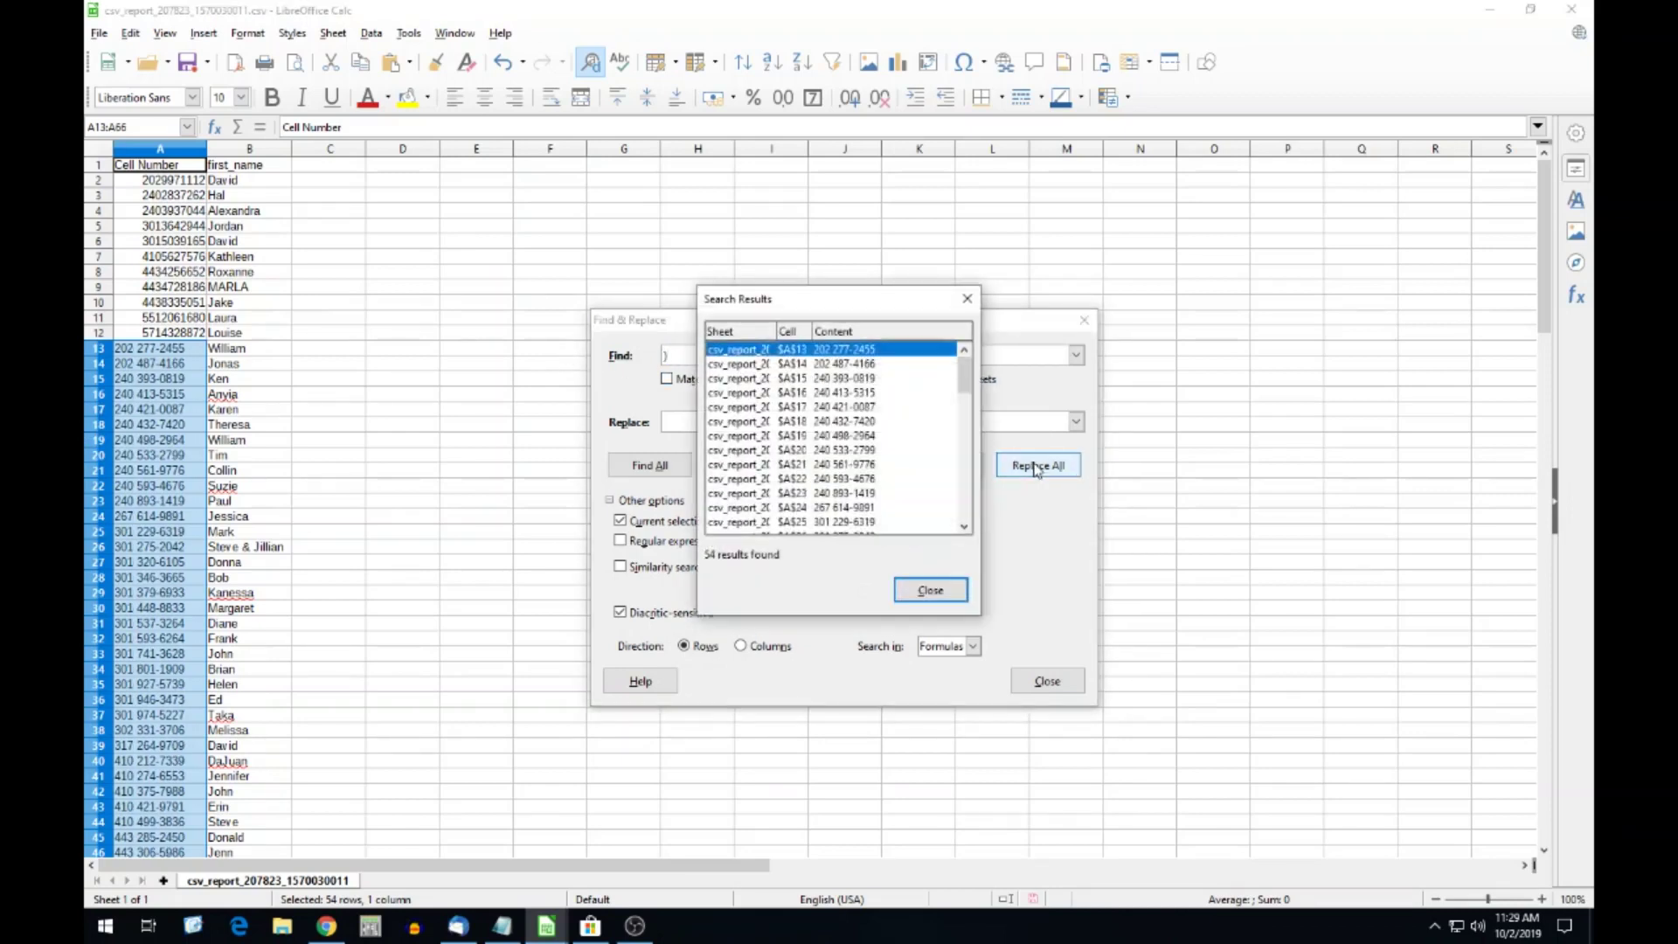
click(929, 592)
Remove all dashes and spaces from the selected phone numbers, leaving plain digits.
click(699, 356)
key(BackSpace)
text(-)
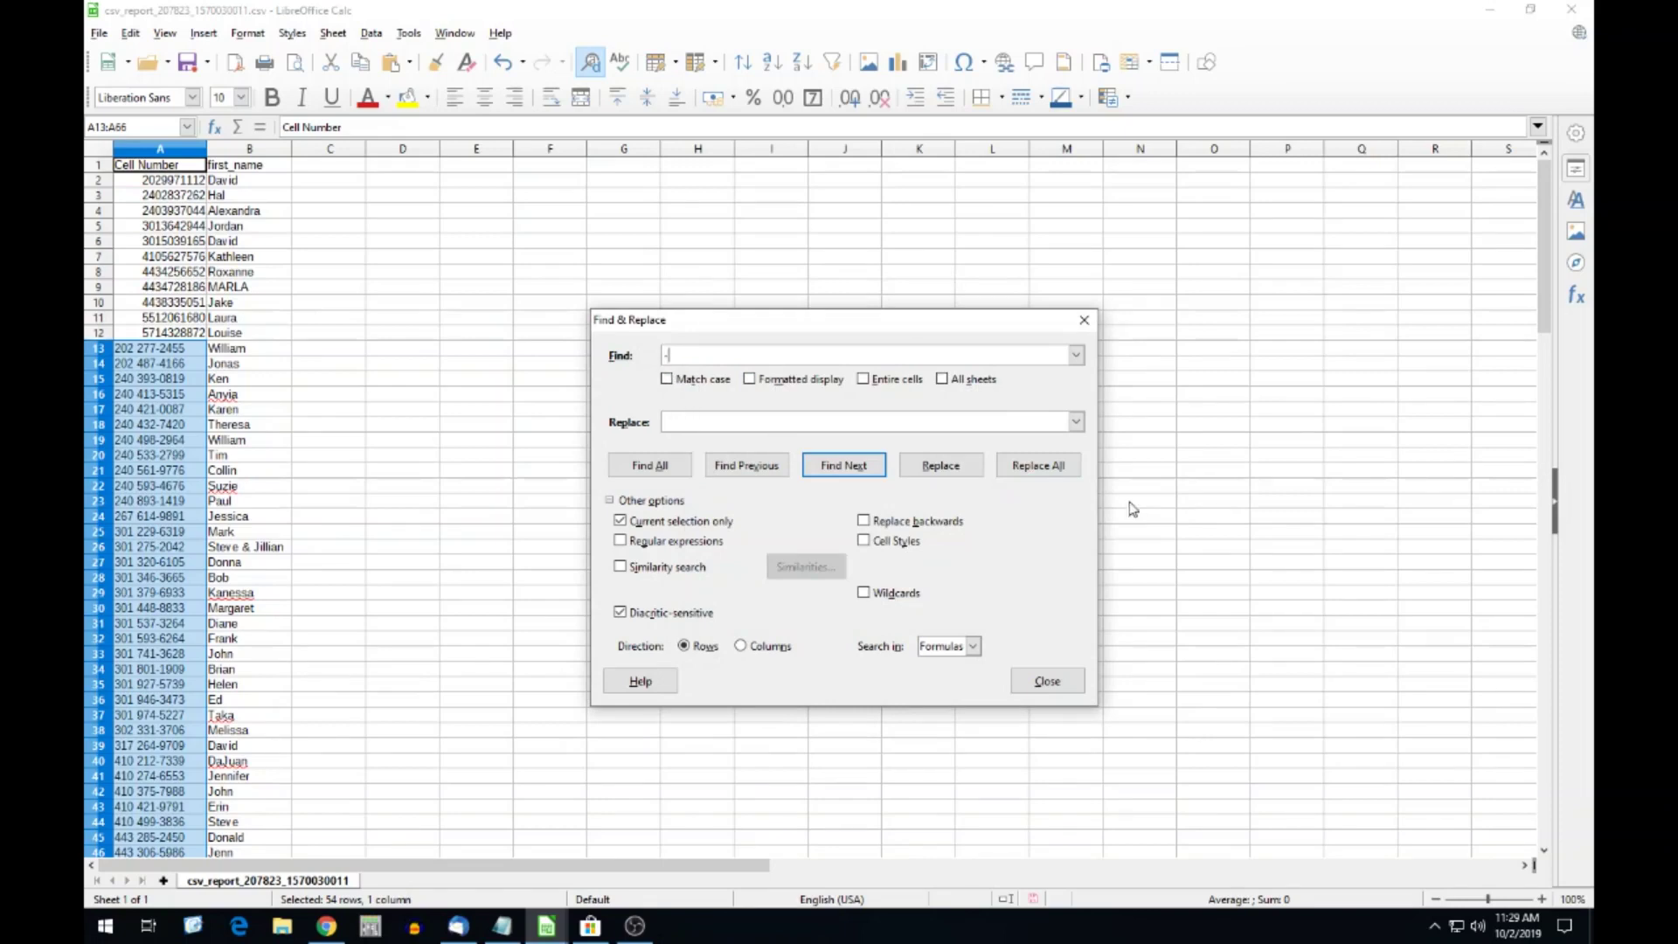
click(1038, 465)
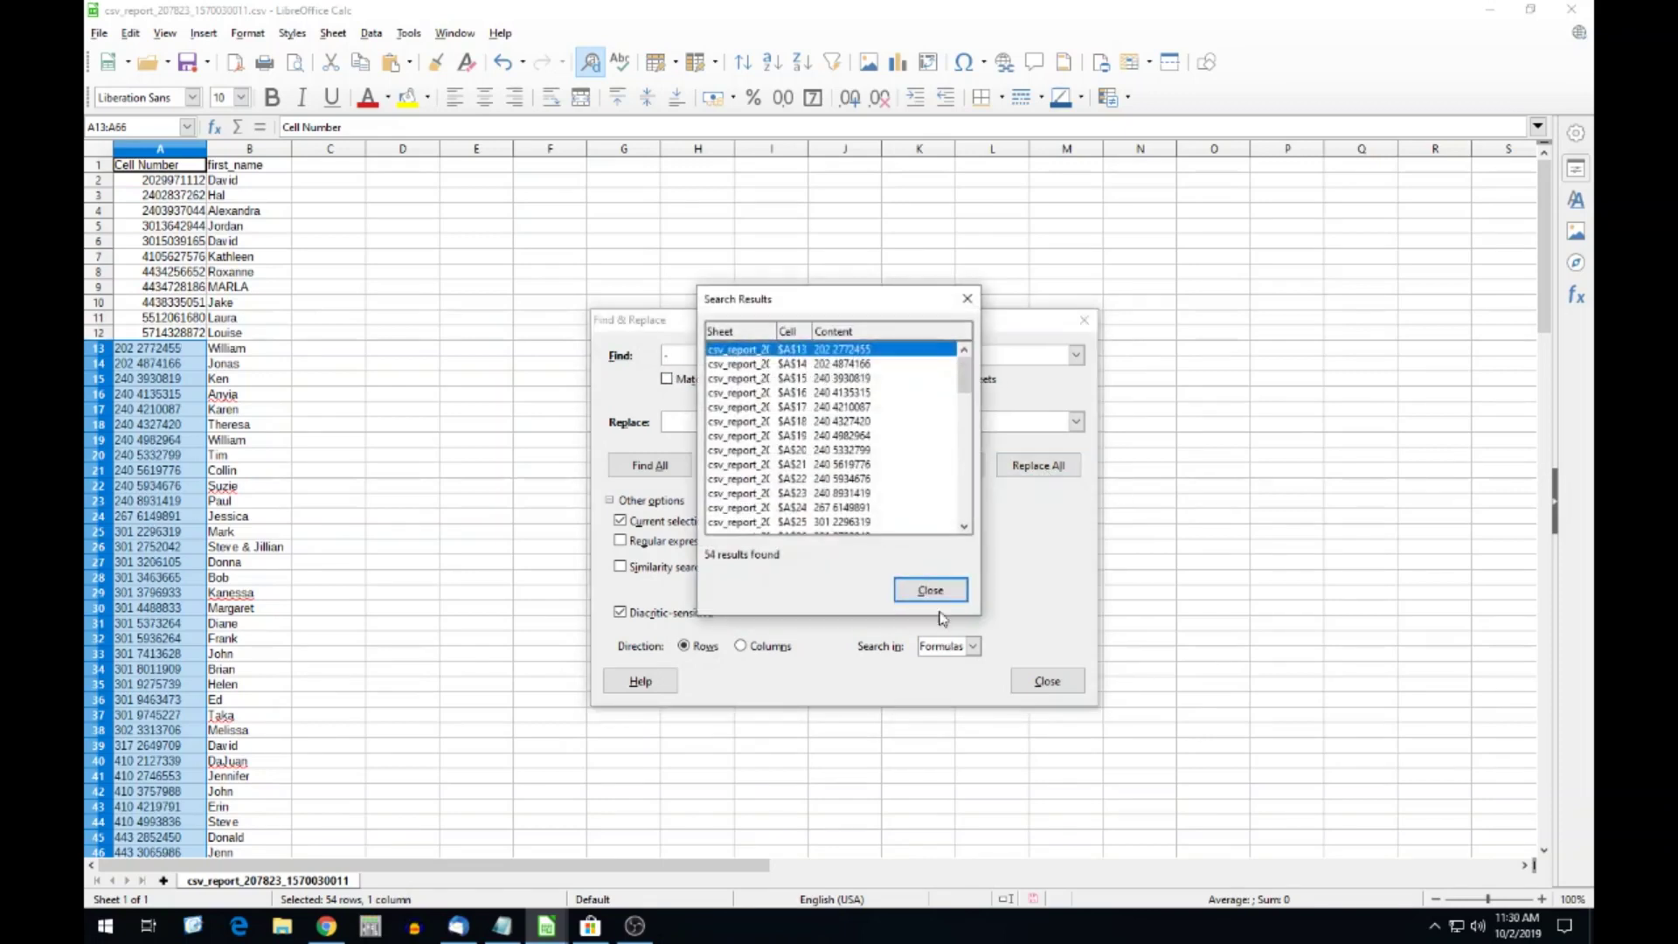
click(931, 591)
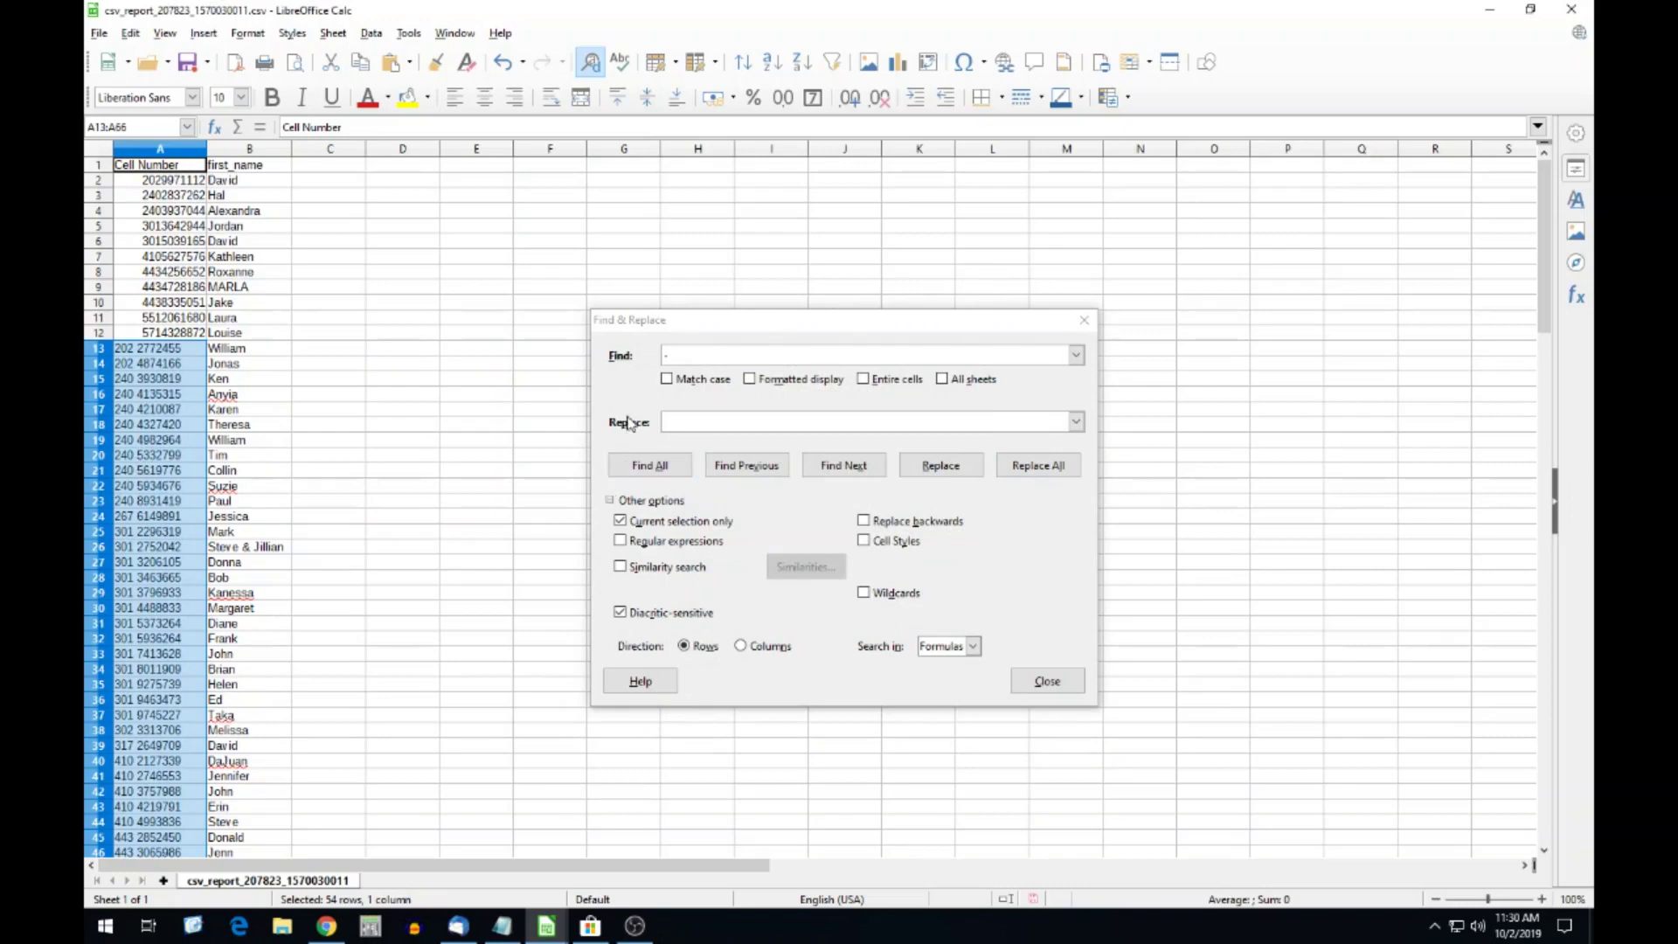
click(671, 353)
key(BackSpace)
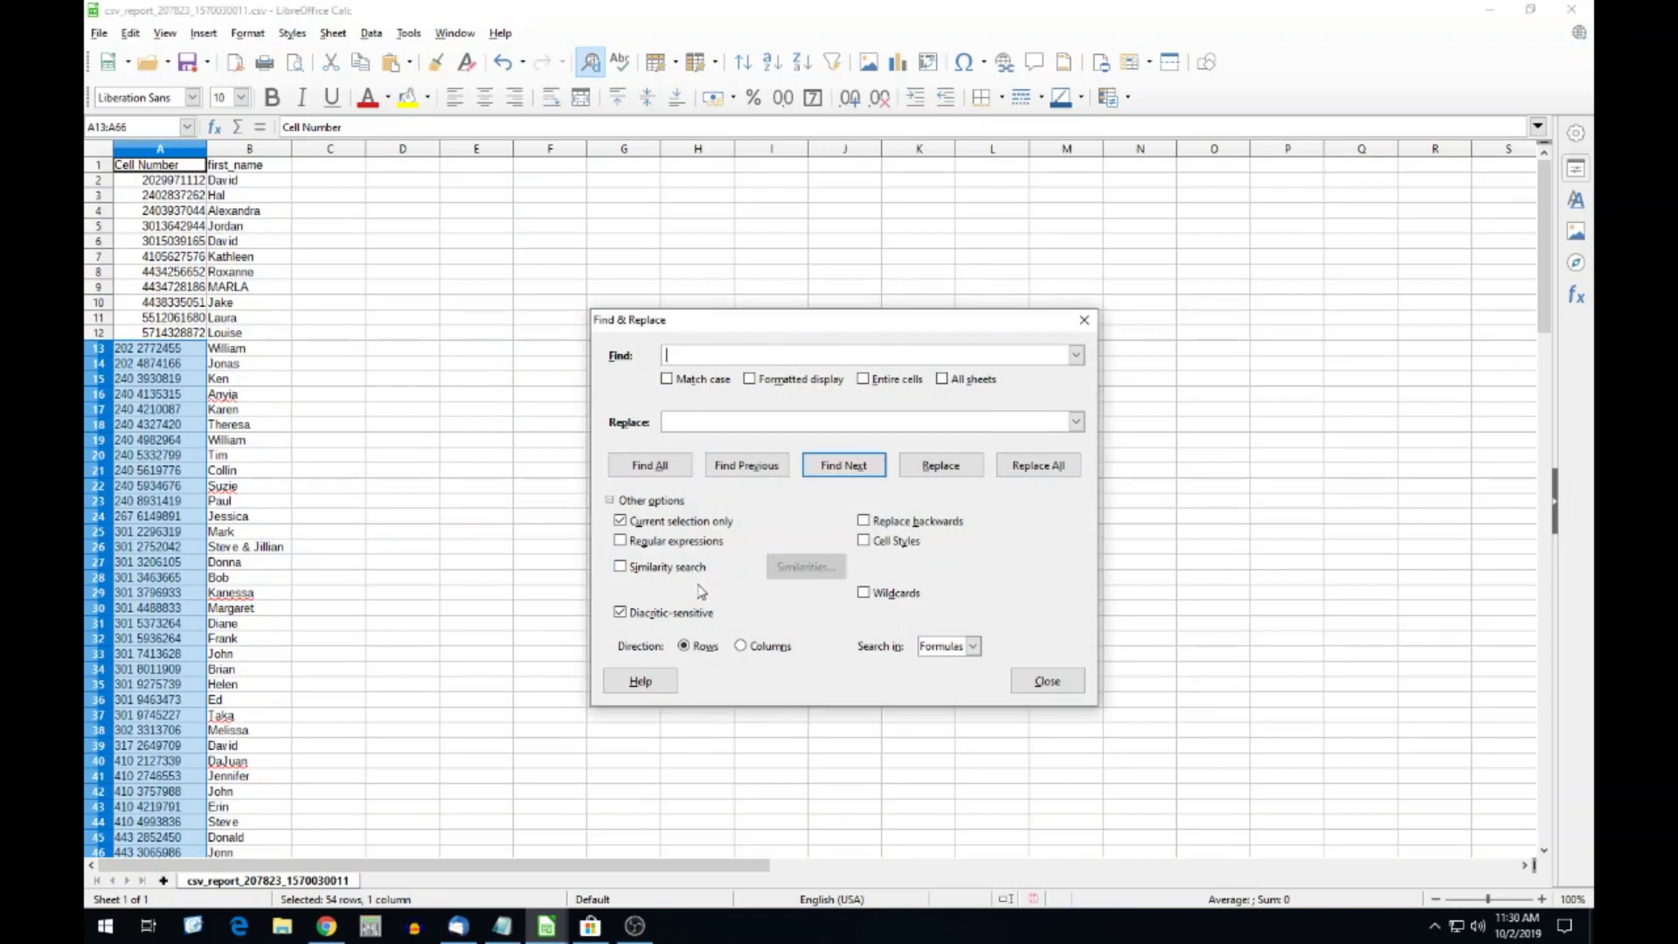
click(1036, 465)
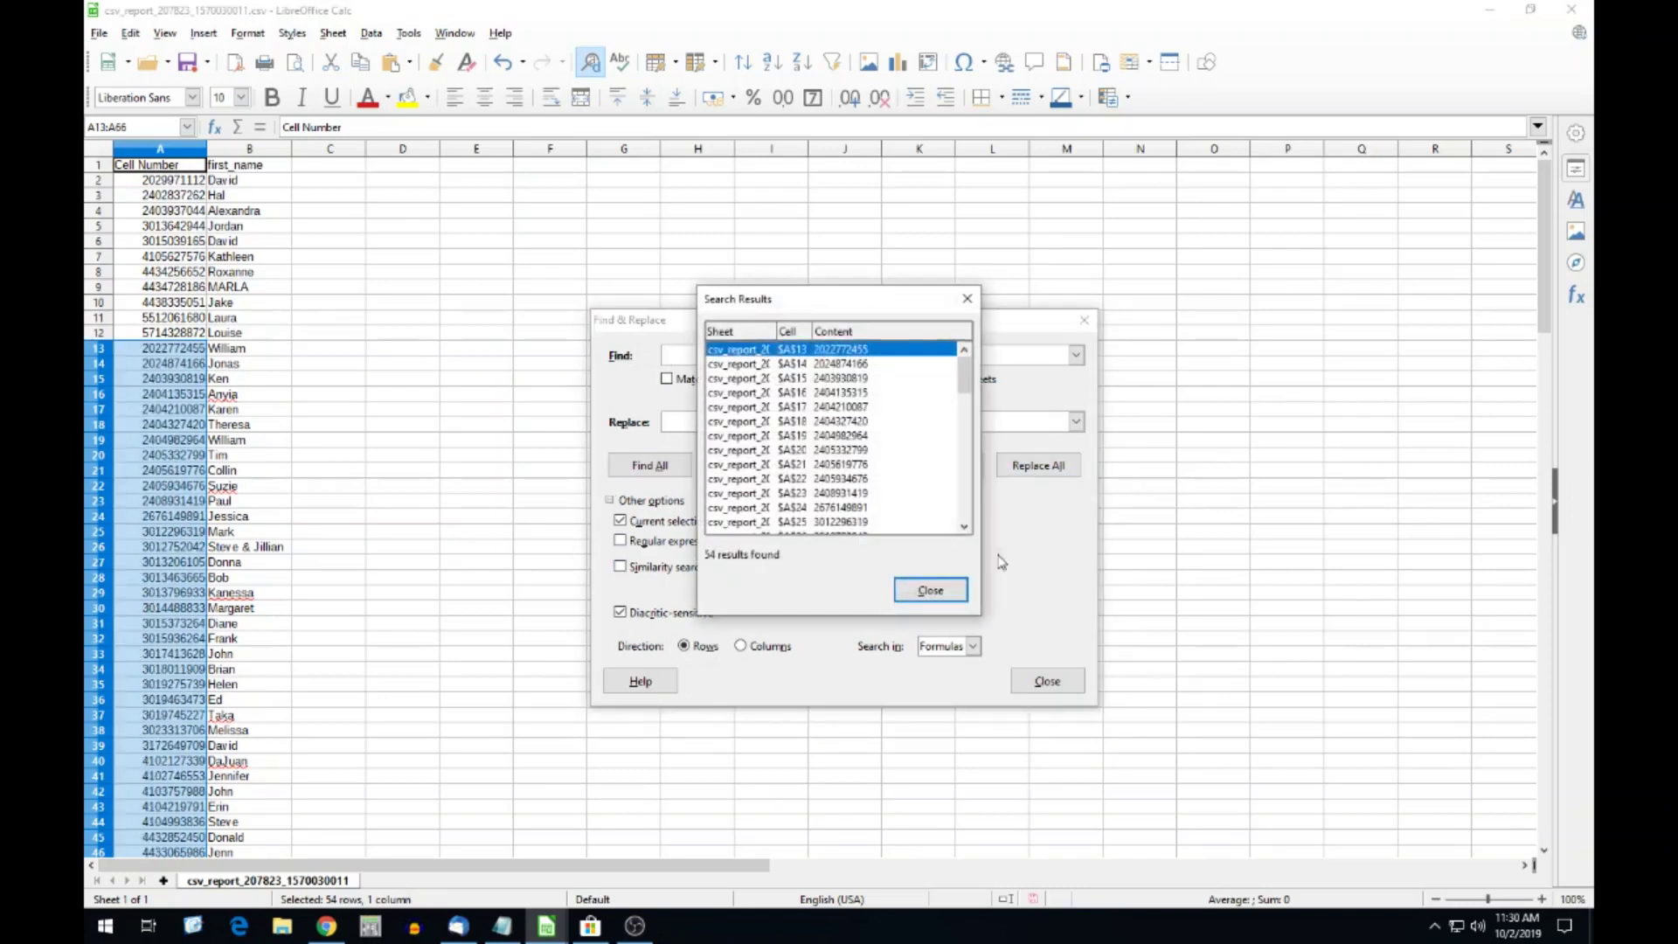
click(930, 590)
click(1047, 680)
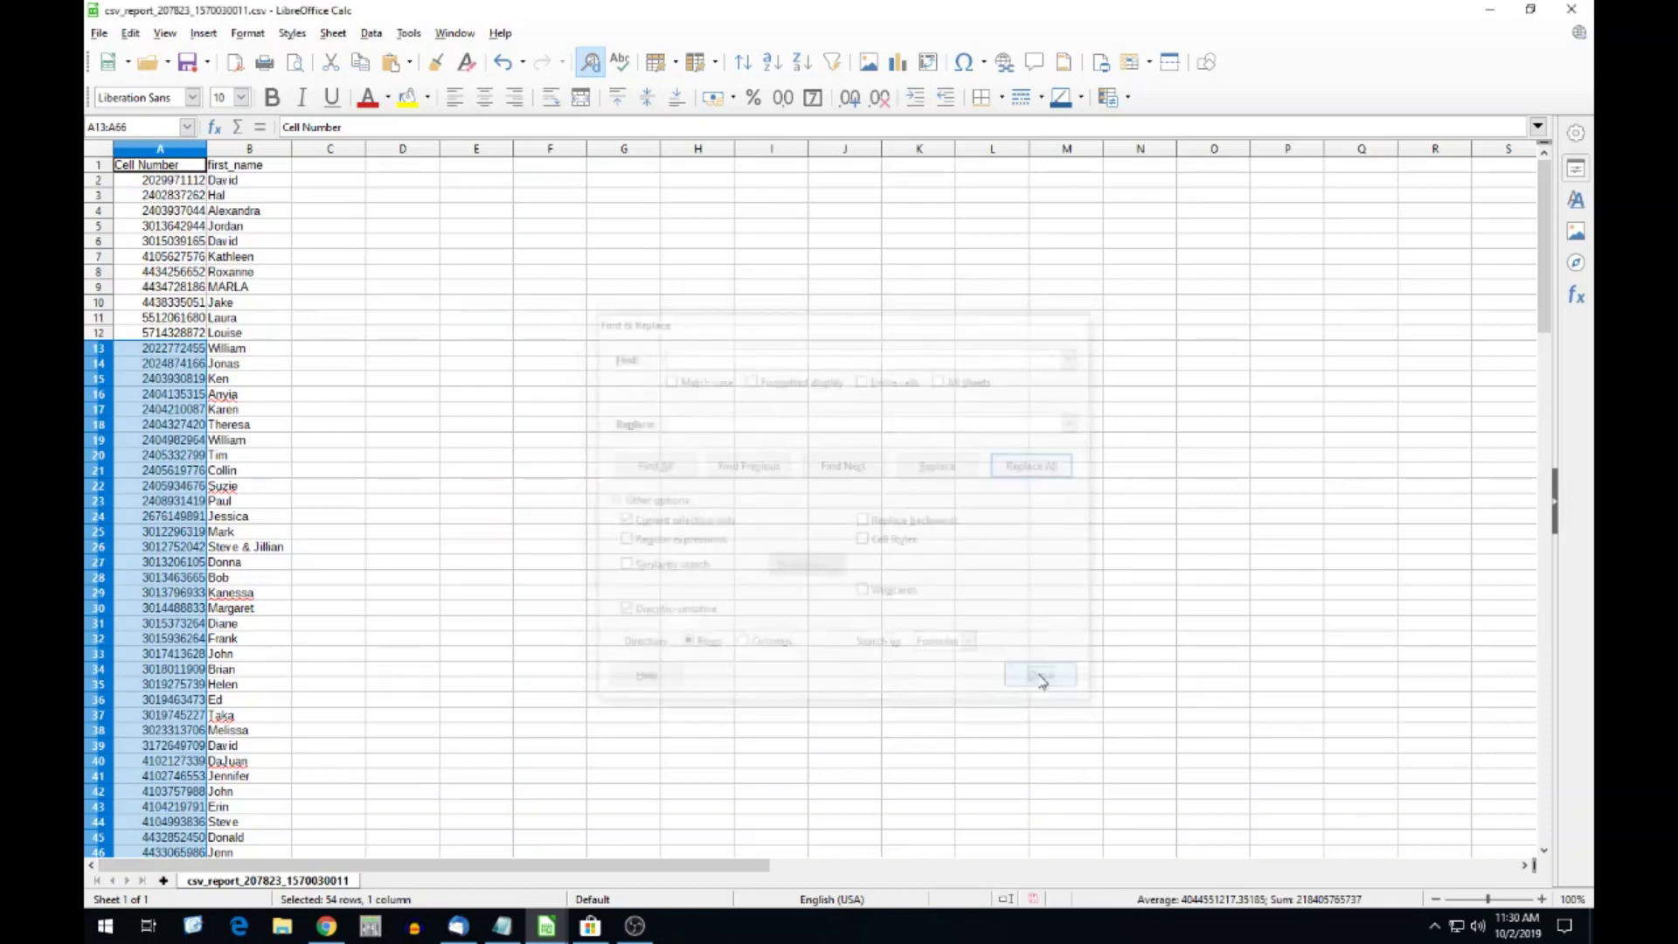
scroll(214, 573, down, 20)
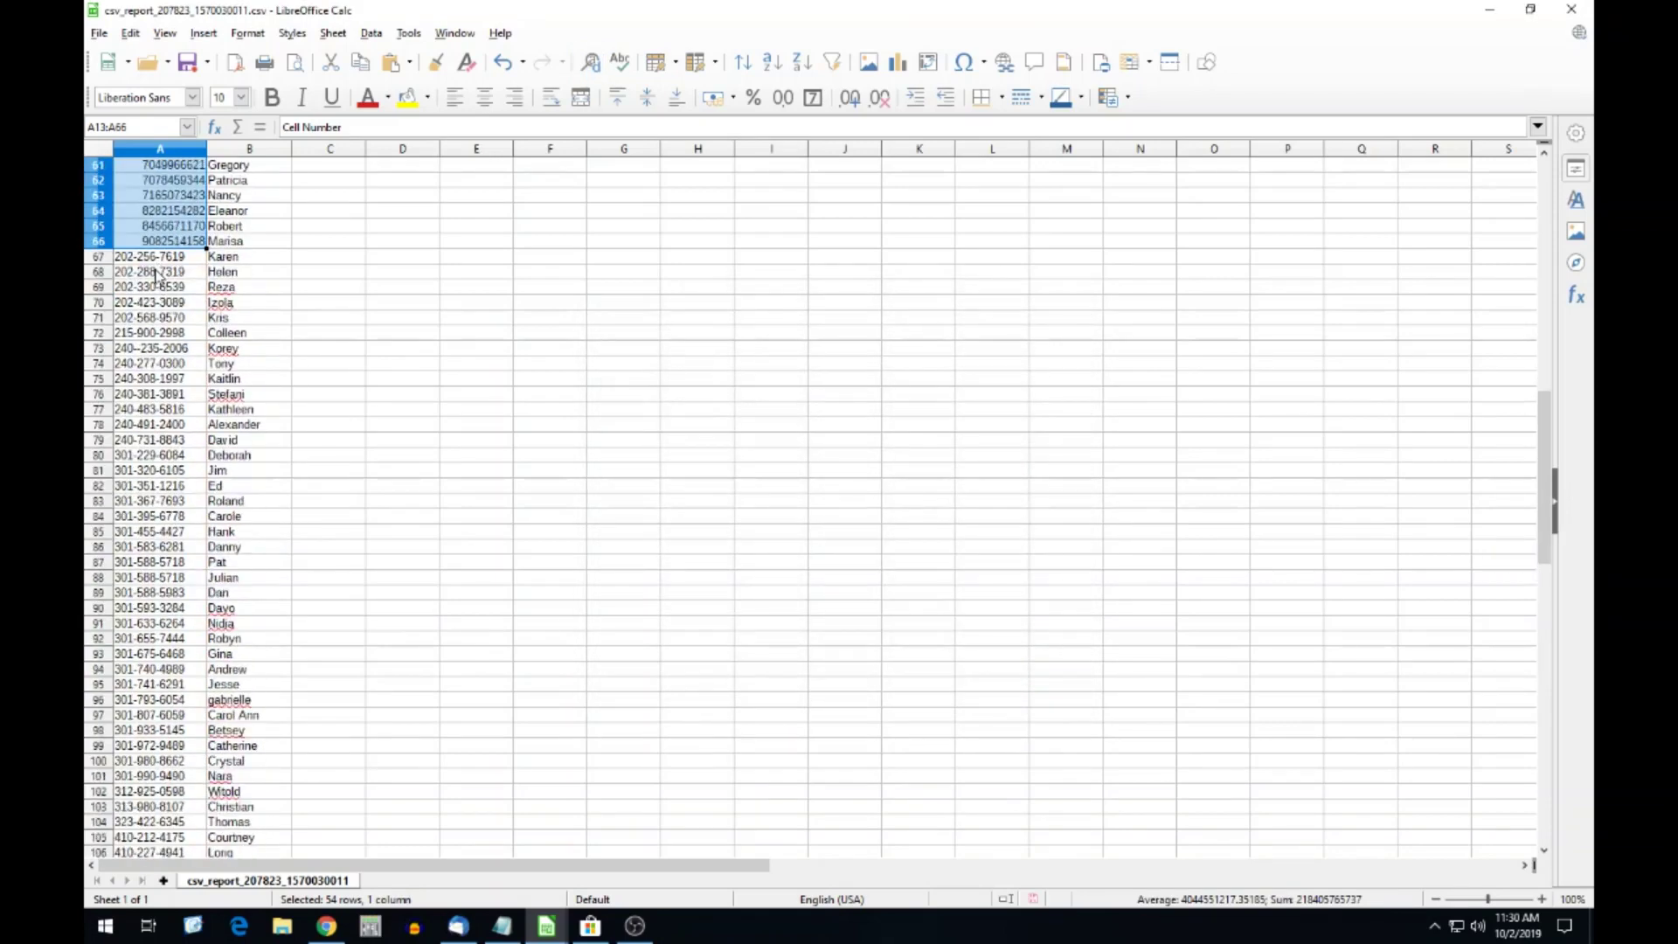
Strip the remaining dashes from the whole Cell Number column with Find & Replace.
scroll(162, 262, down, 5)
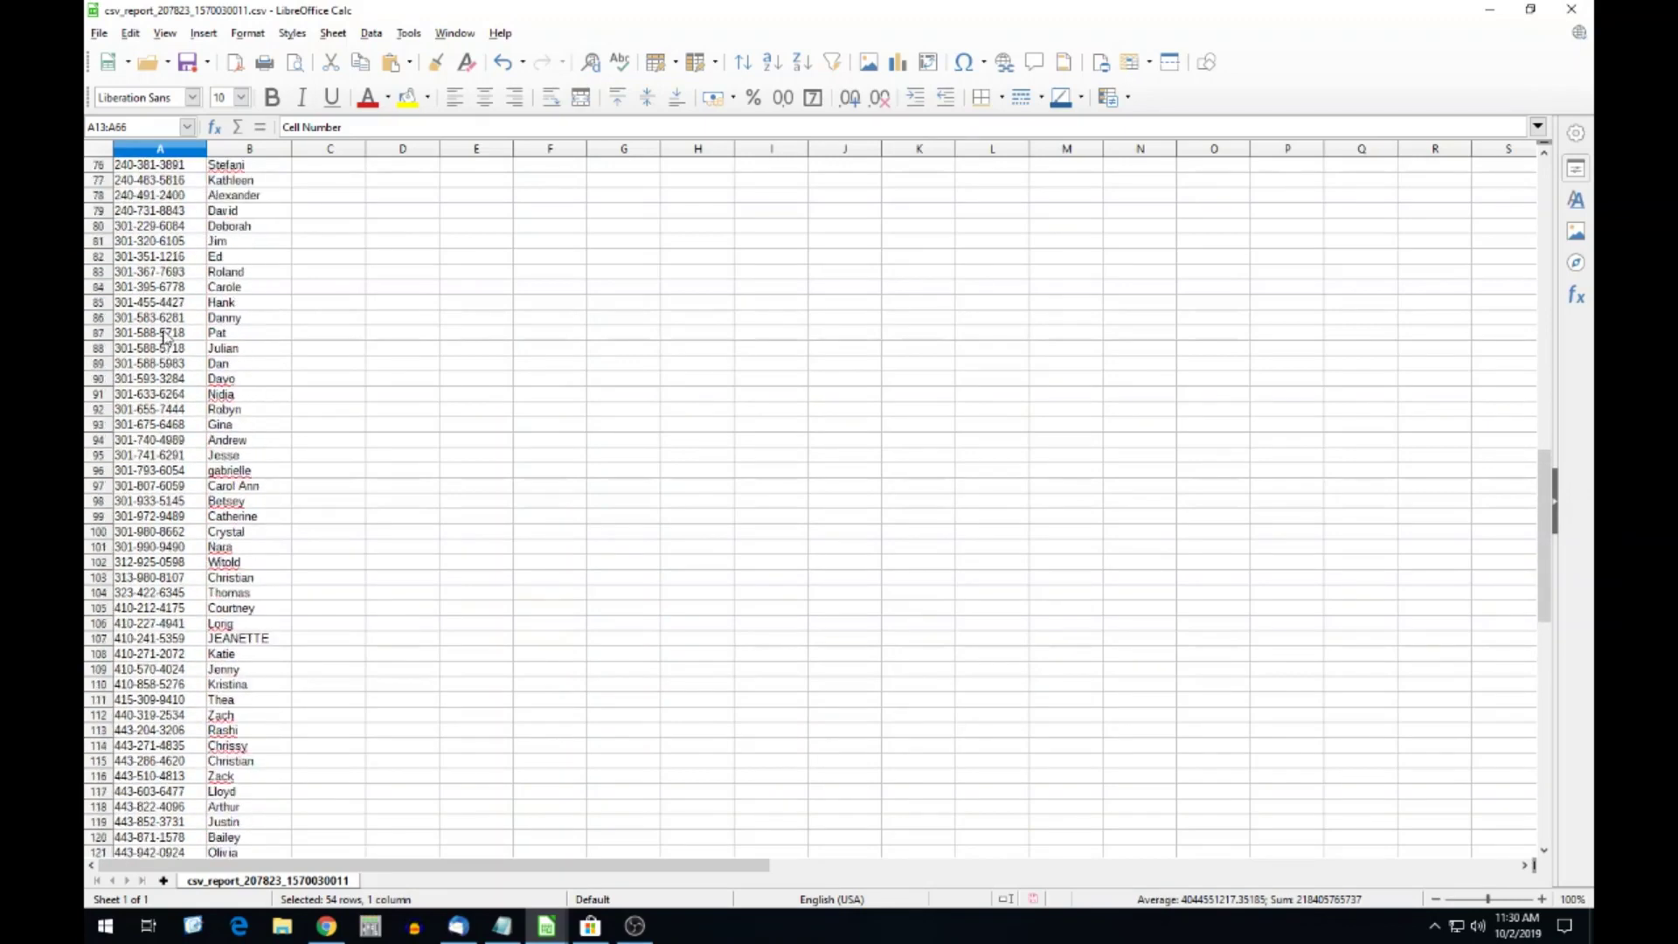
click(161, 147)
scroll(127, 485, down, 7)
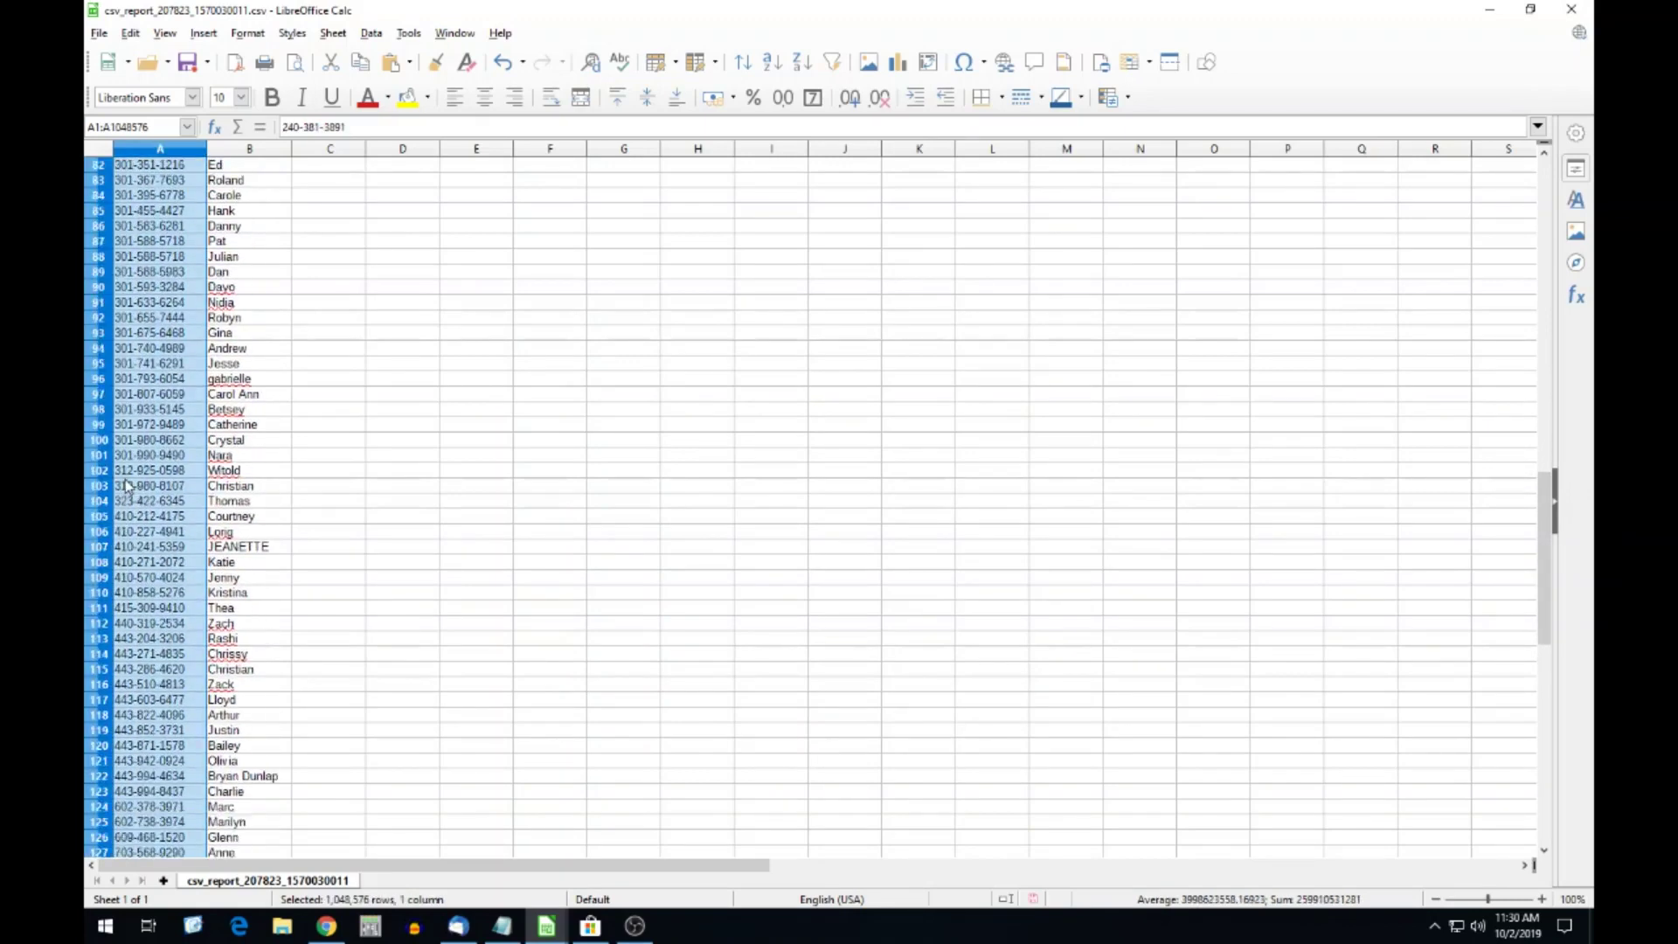
click(130, 34)
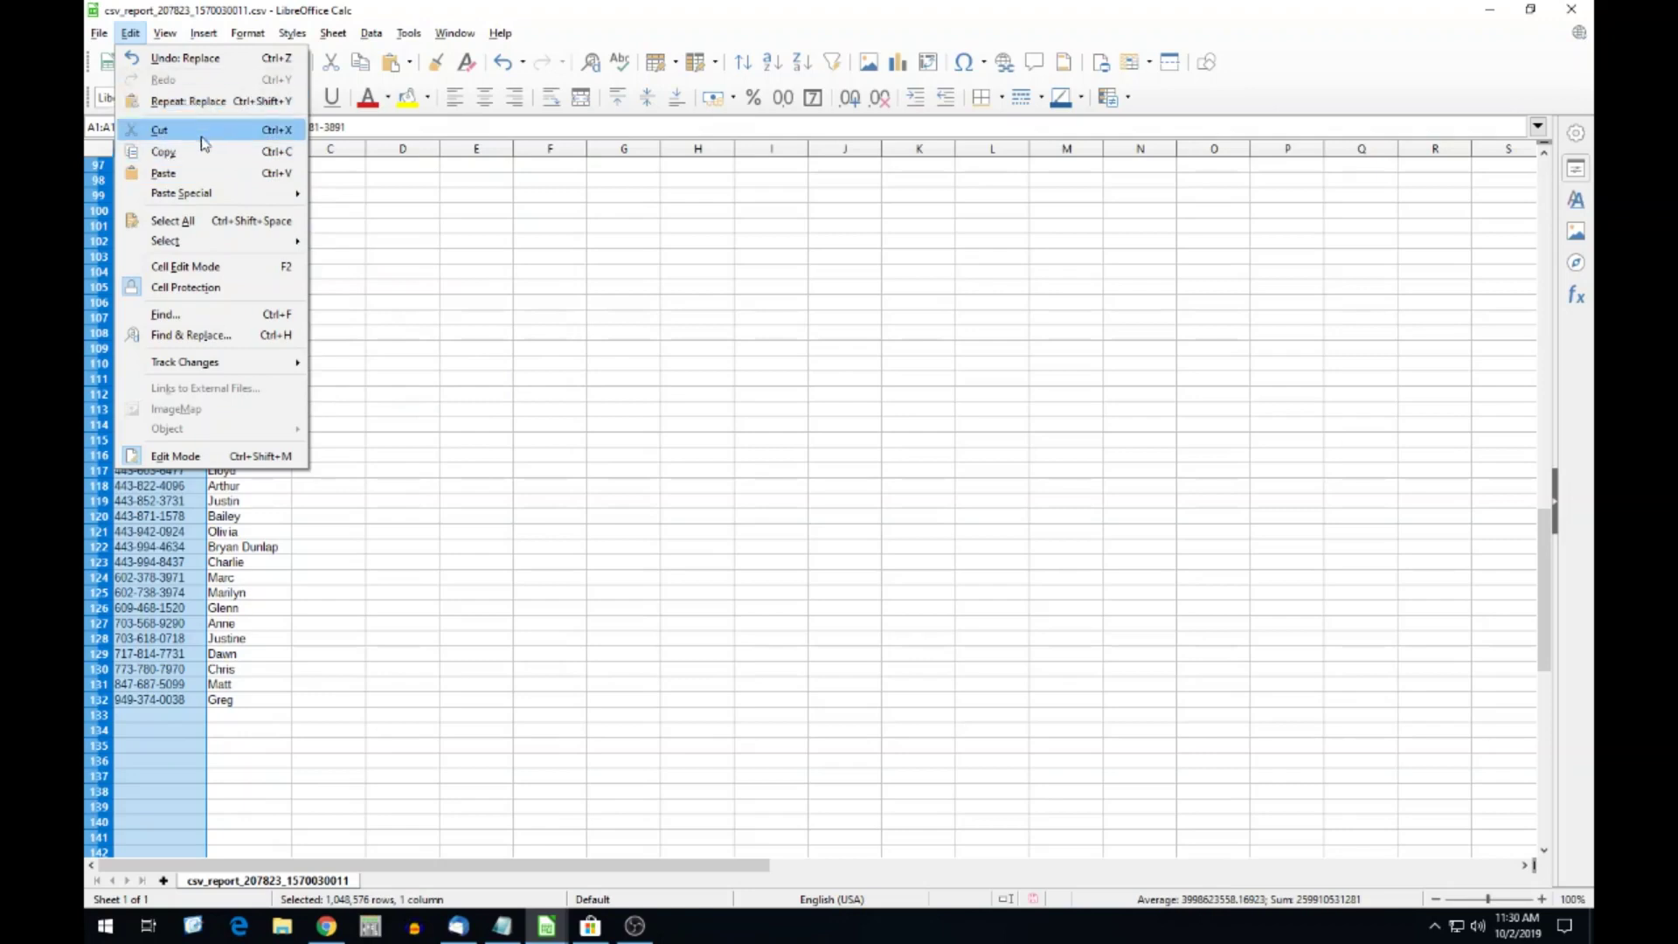
click(193, 335)
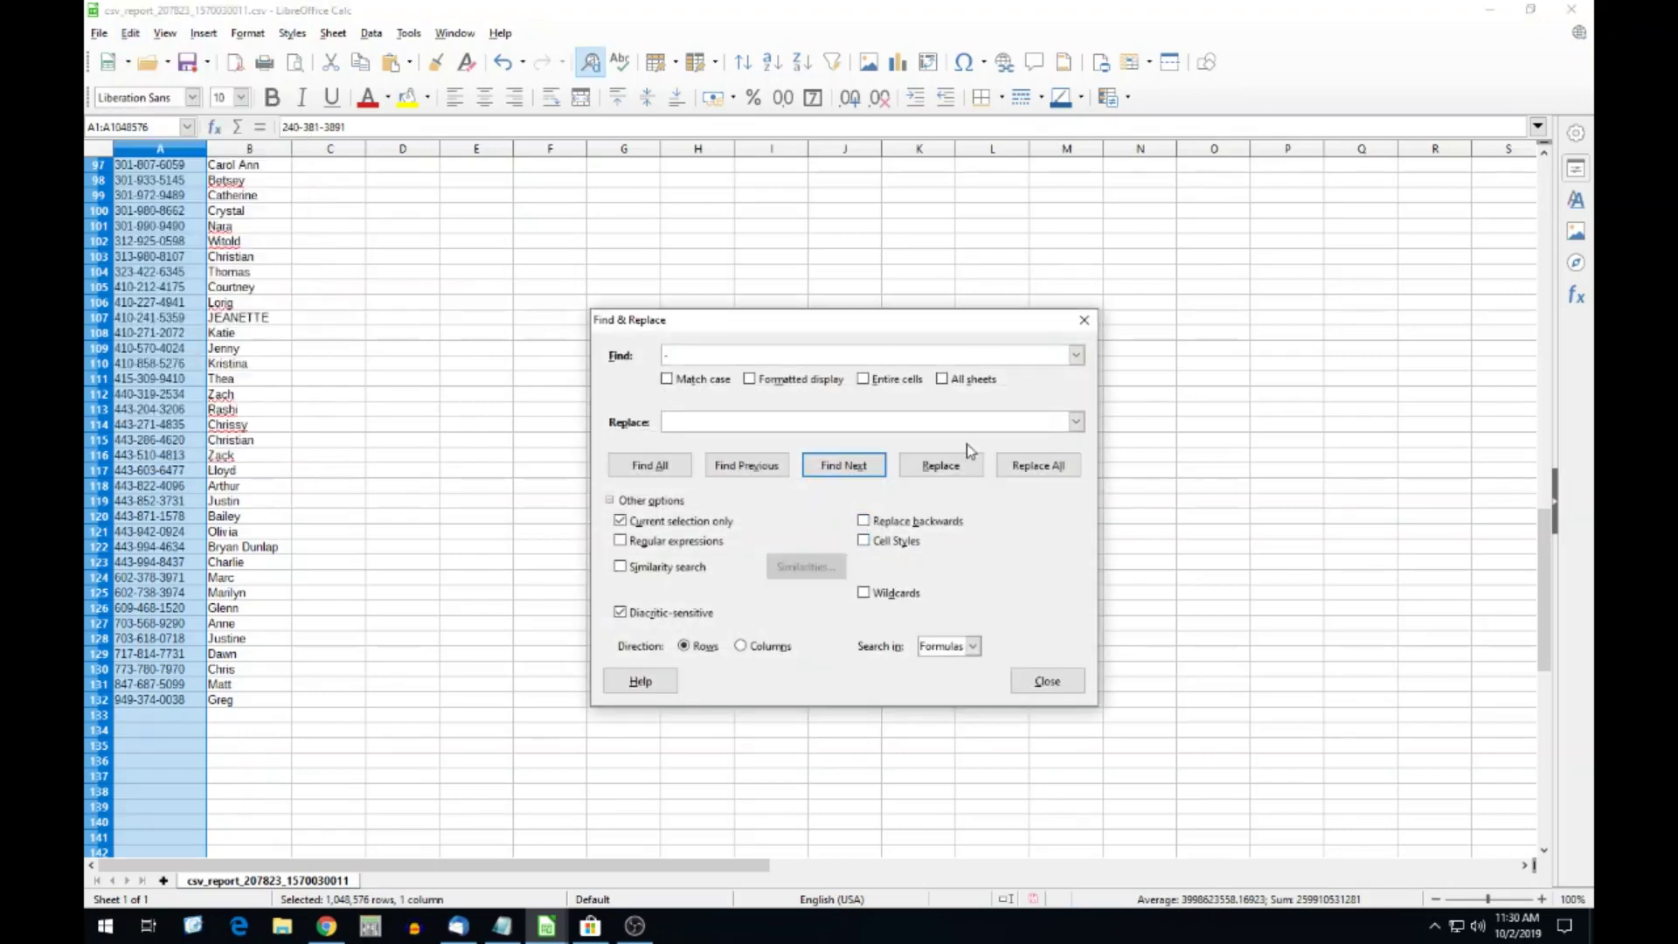
click(1038, 464)
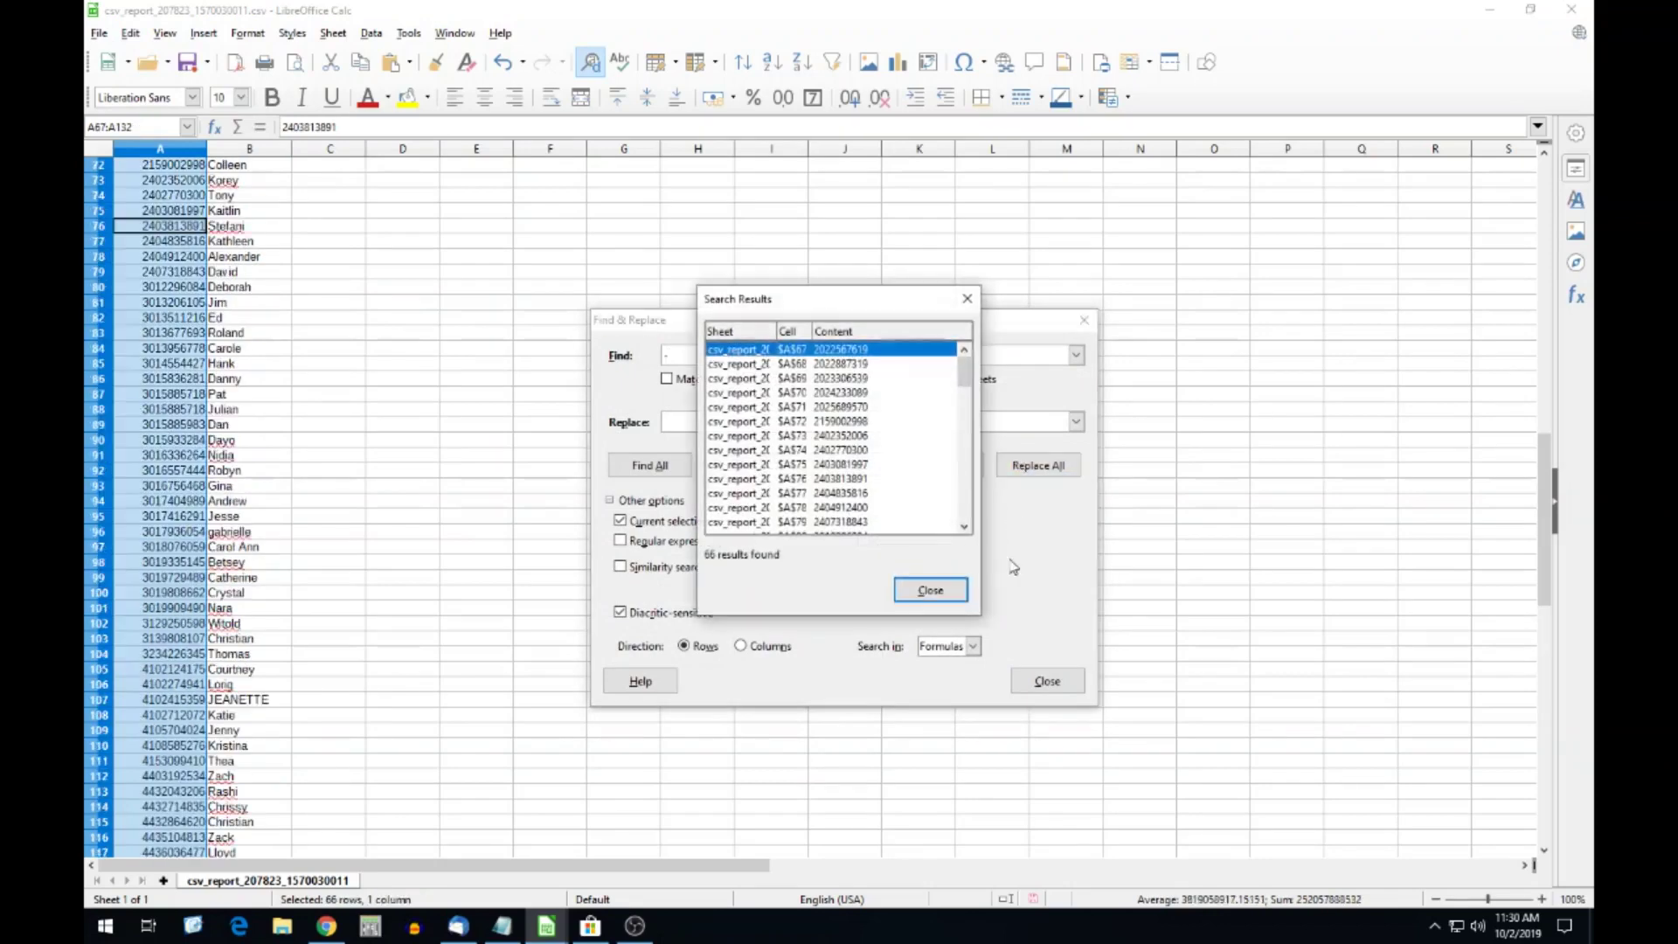
click(930, 590)
click(1046, 681)
Scroll back up and select the entire column A.
scroll(281, 520, down, 9)
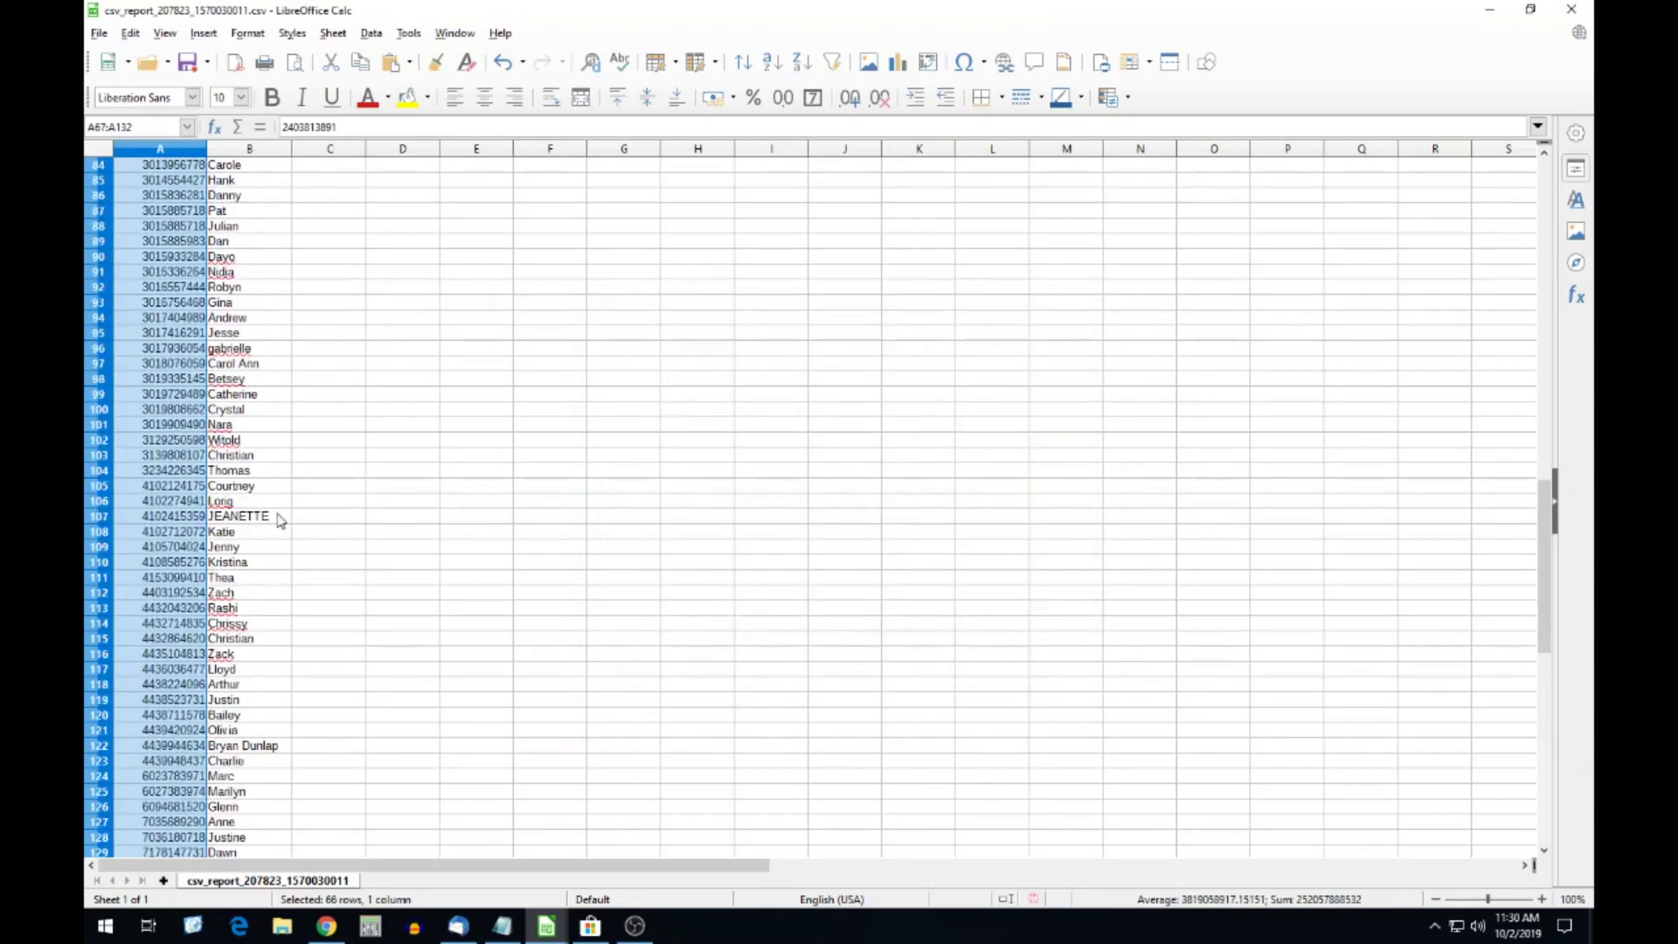
scroll(281, 524, up, 18)
scroll(188, 456, up, 15)
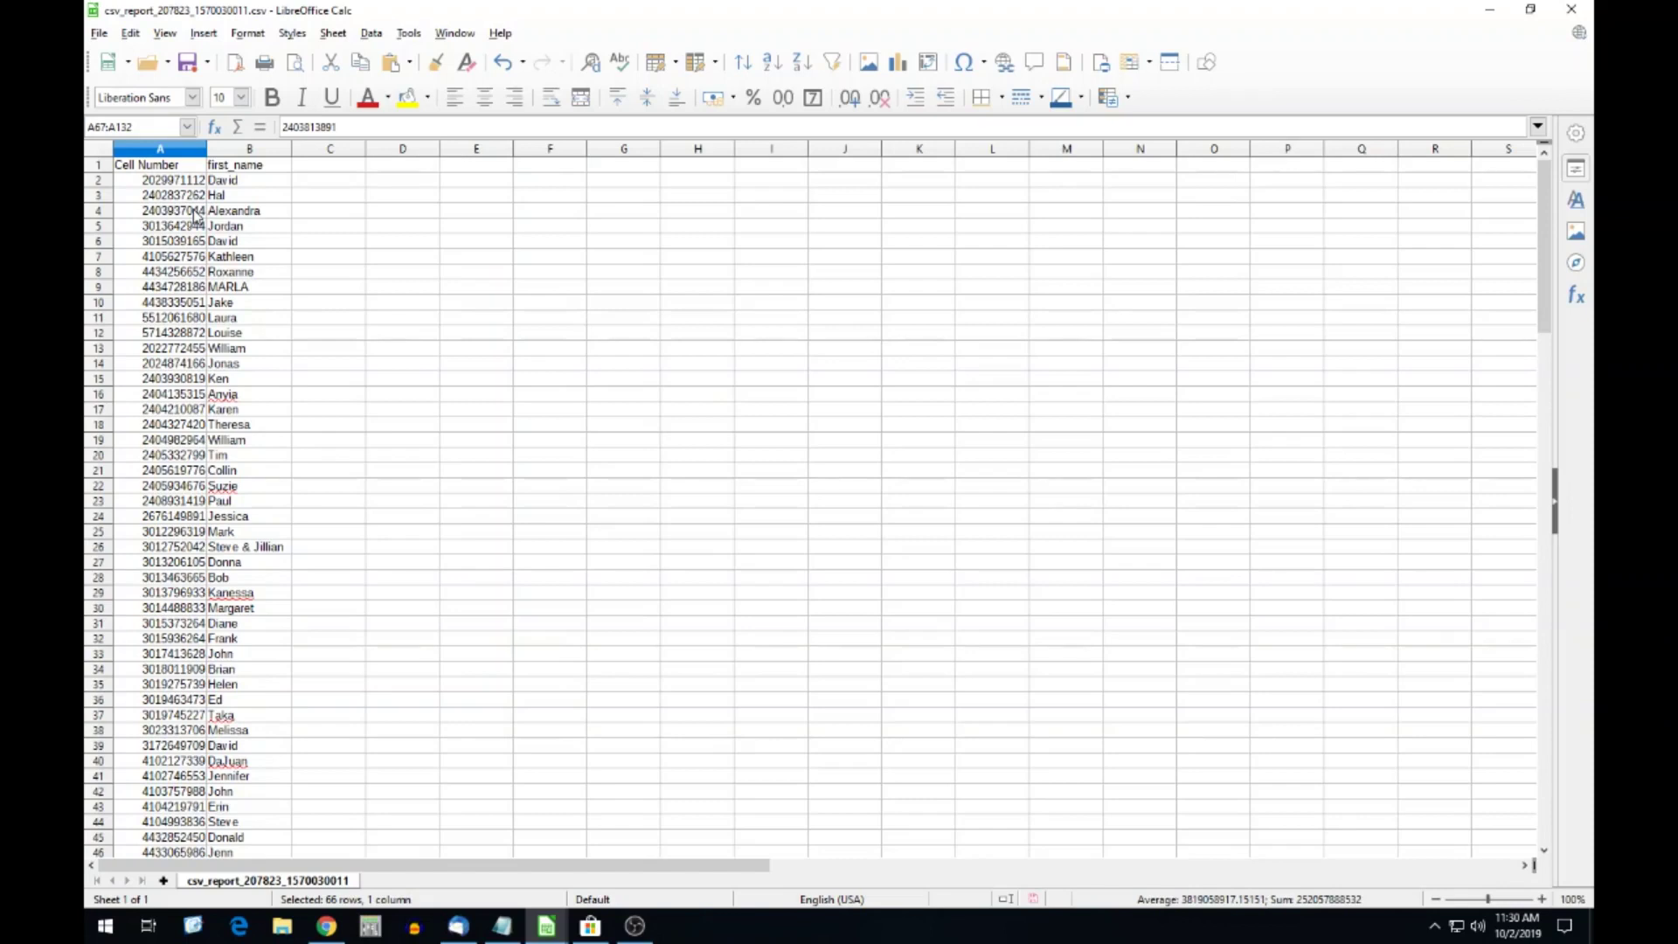
click(159, 148)
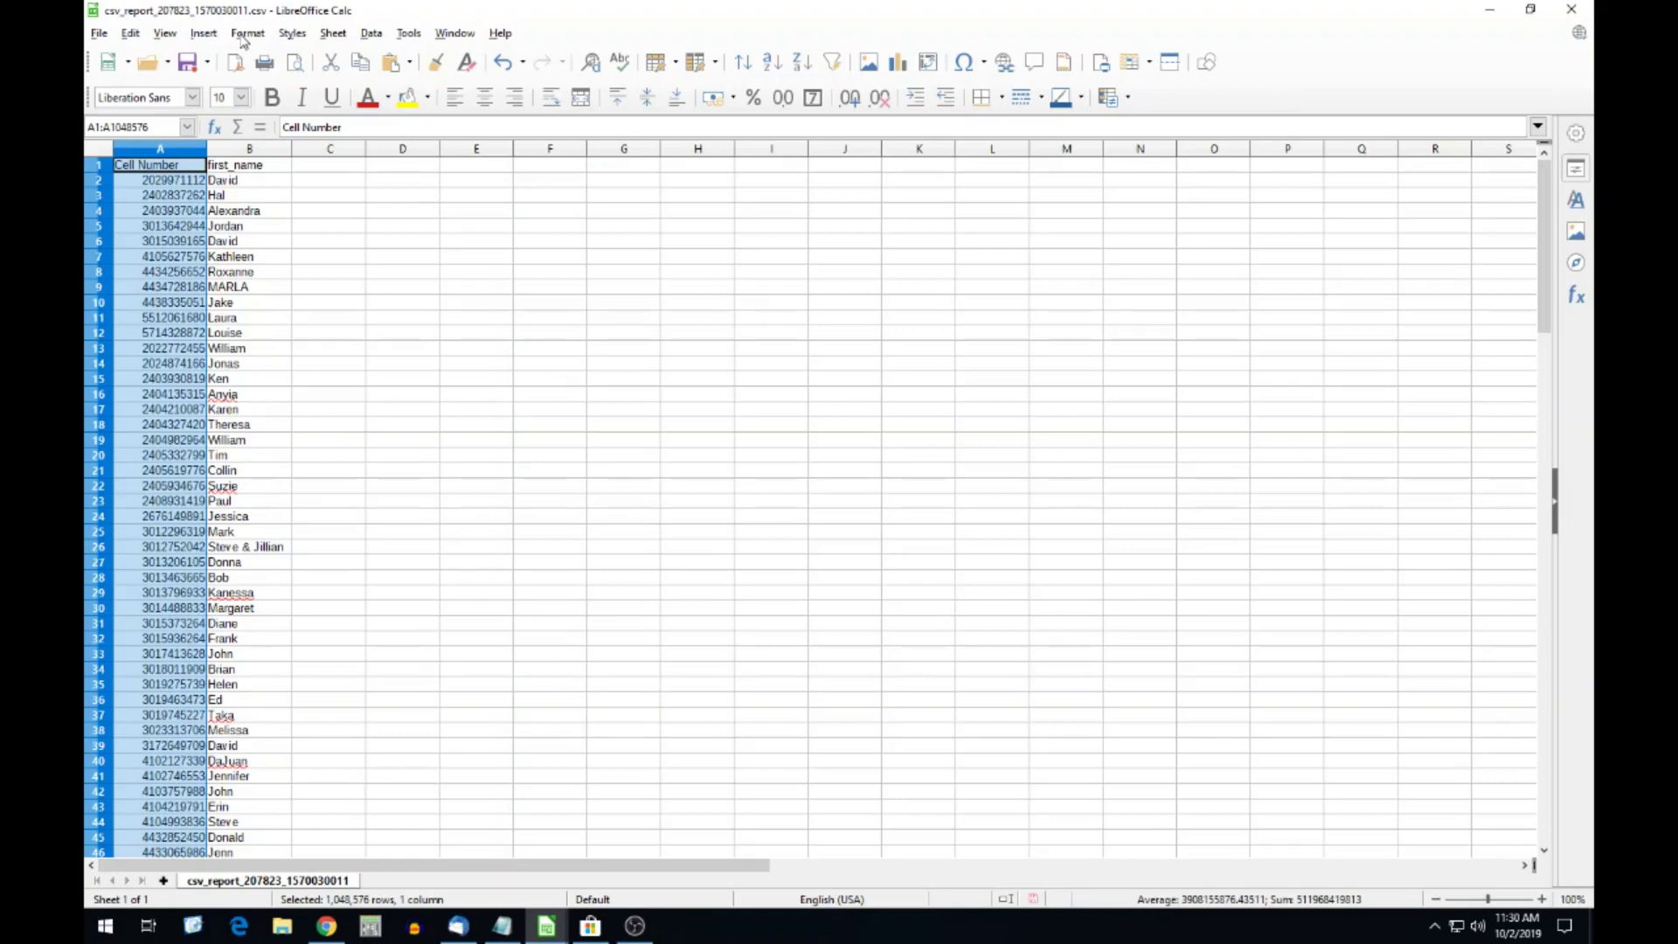
Apply the user-defined number format (###) ###-#### to column A.
click(245, 34)
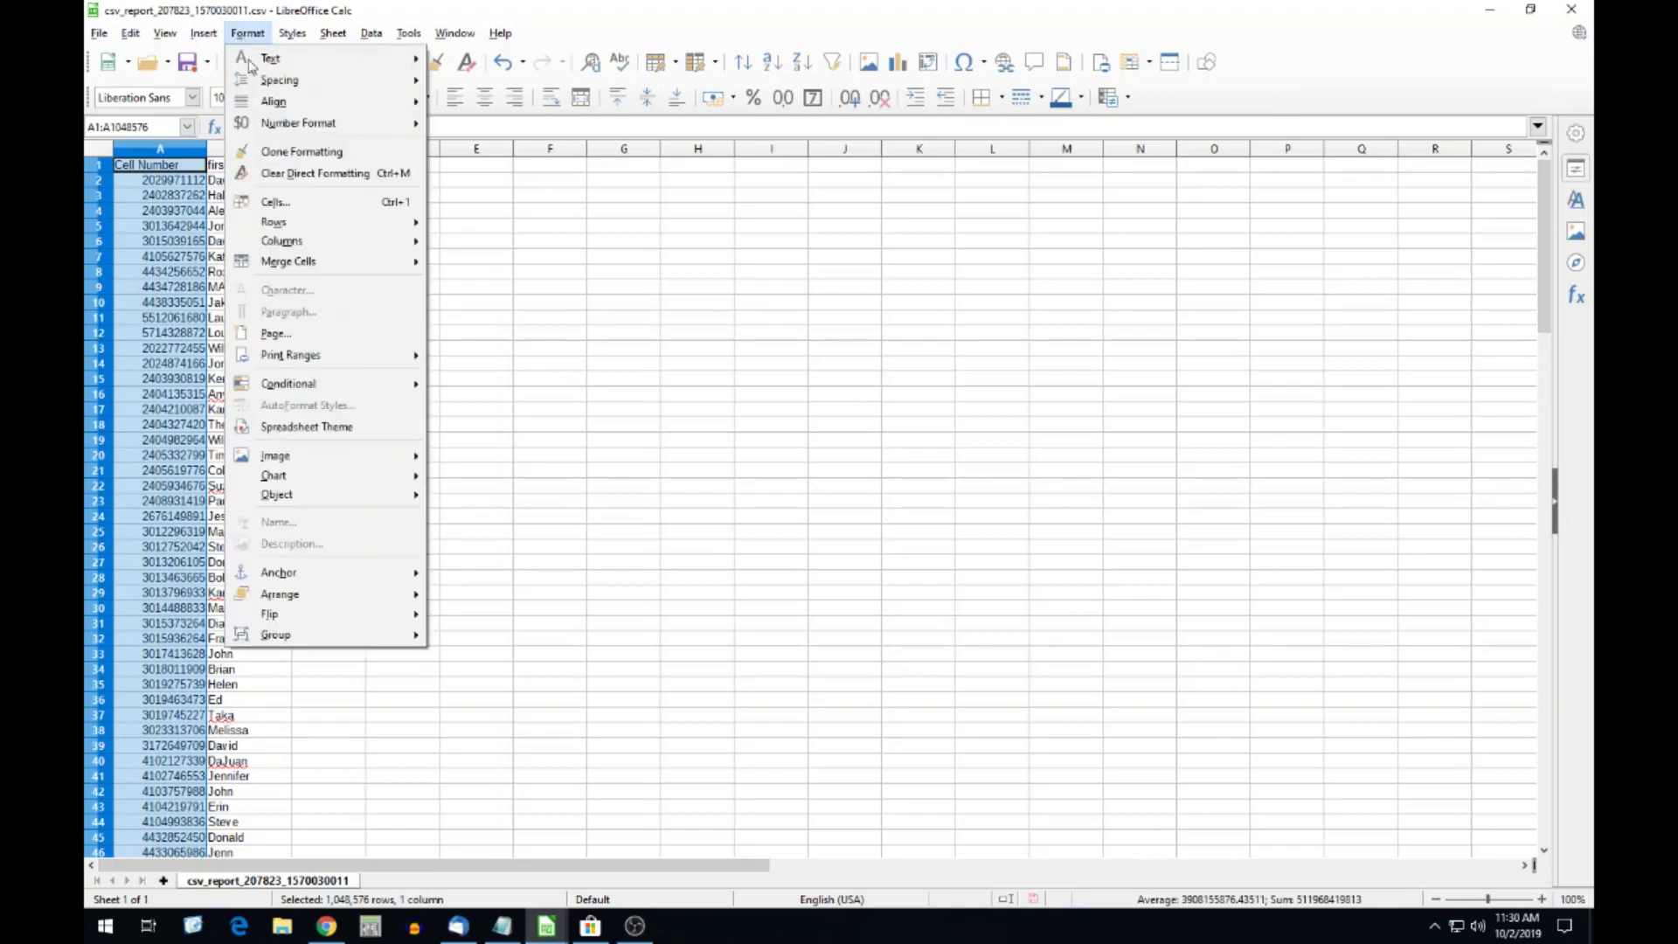
click(304, 202)
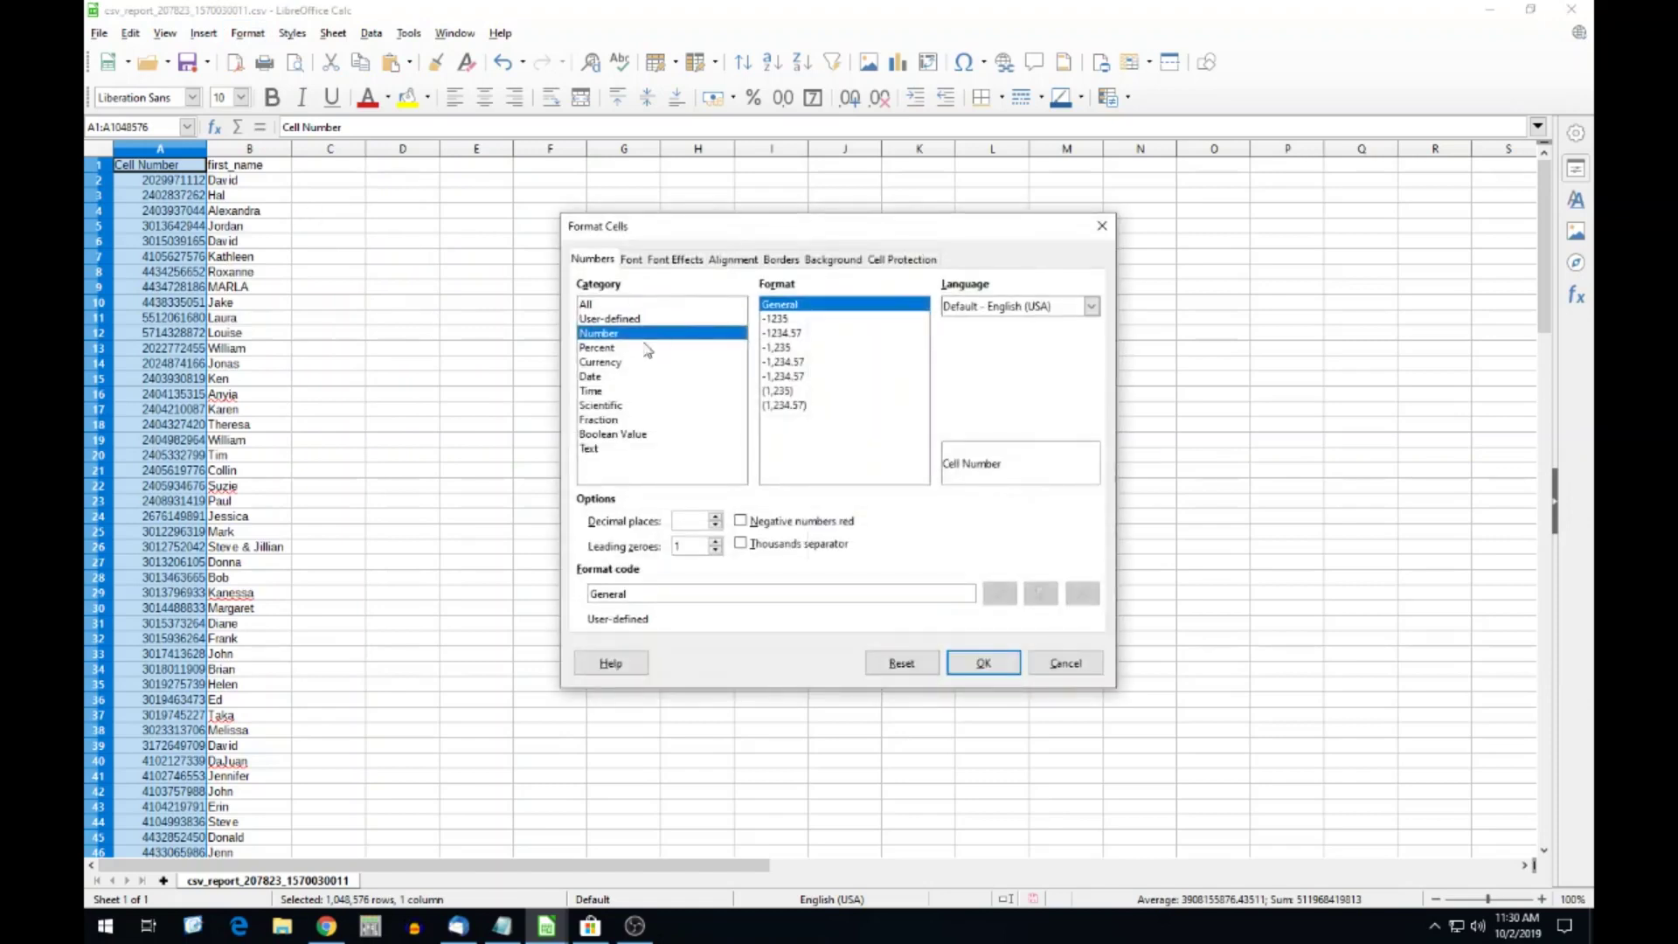
click(591, 320)
click(591, 333)
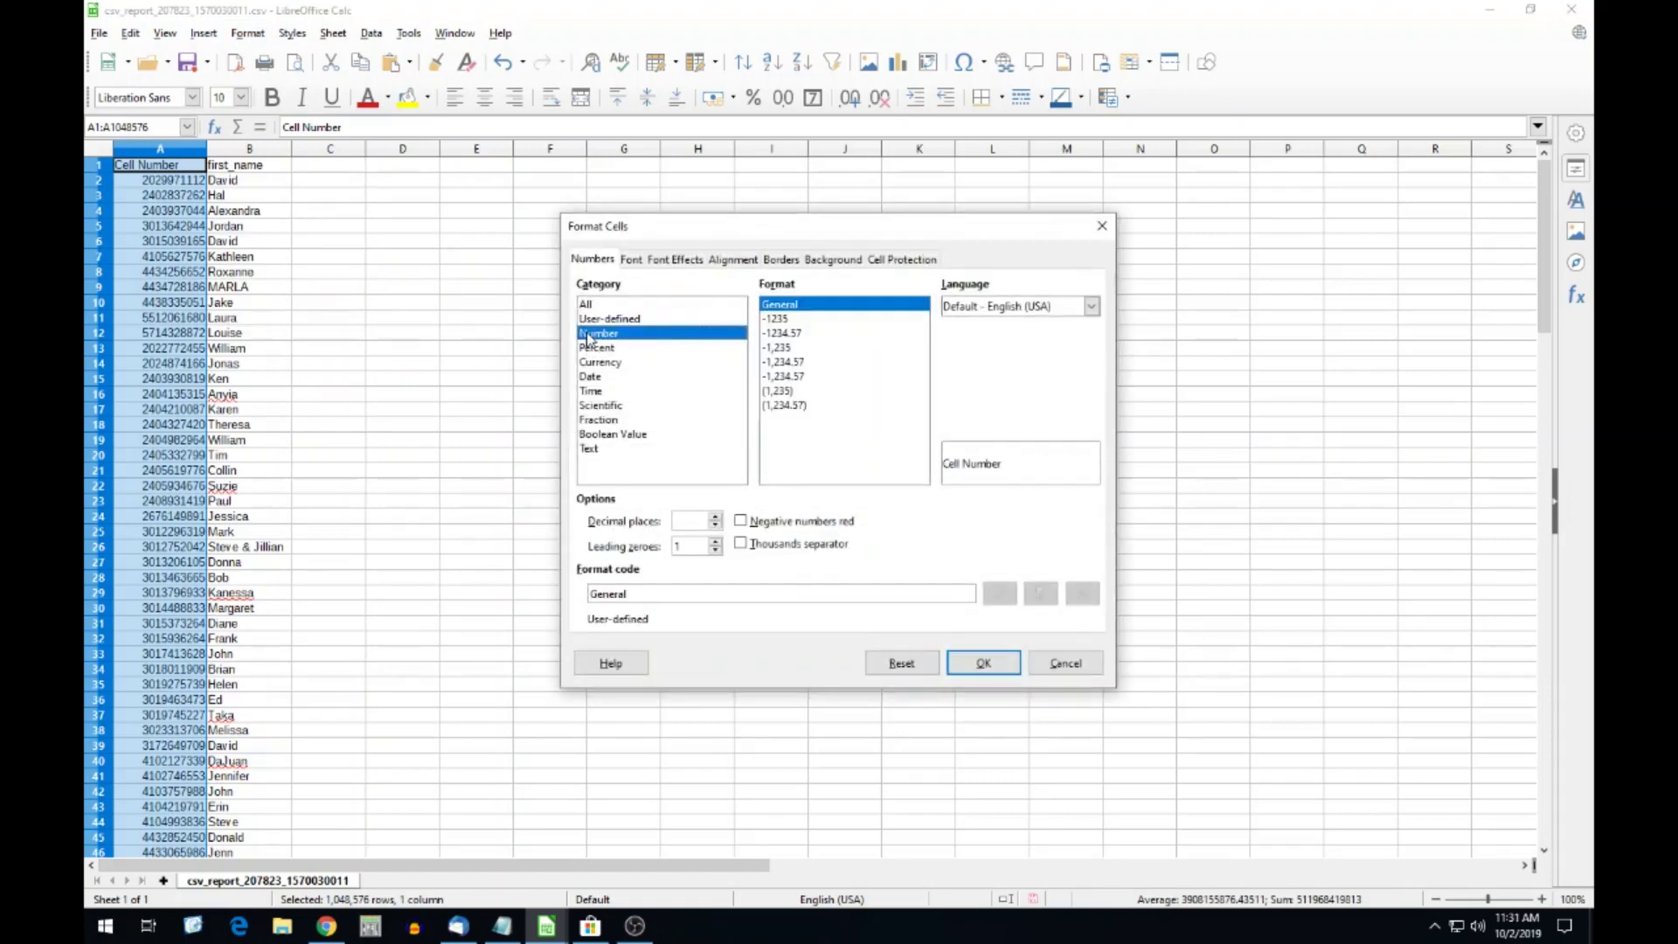
double_click(623, 593)
text(()
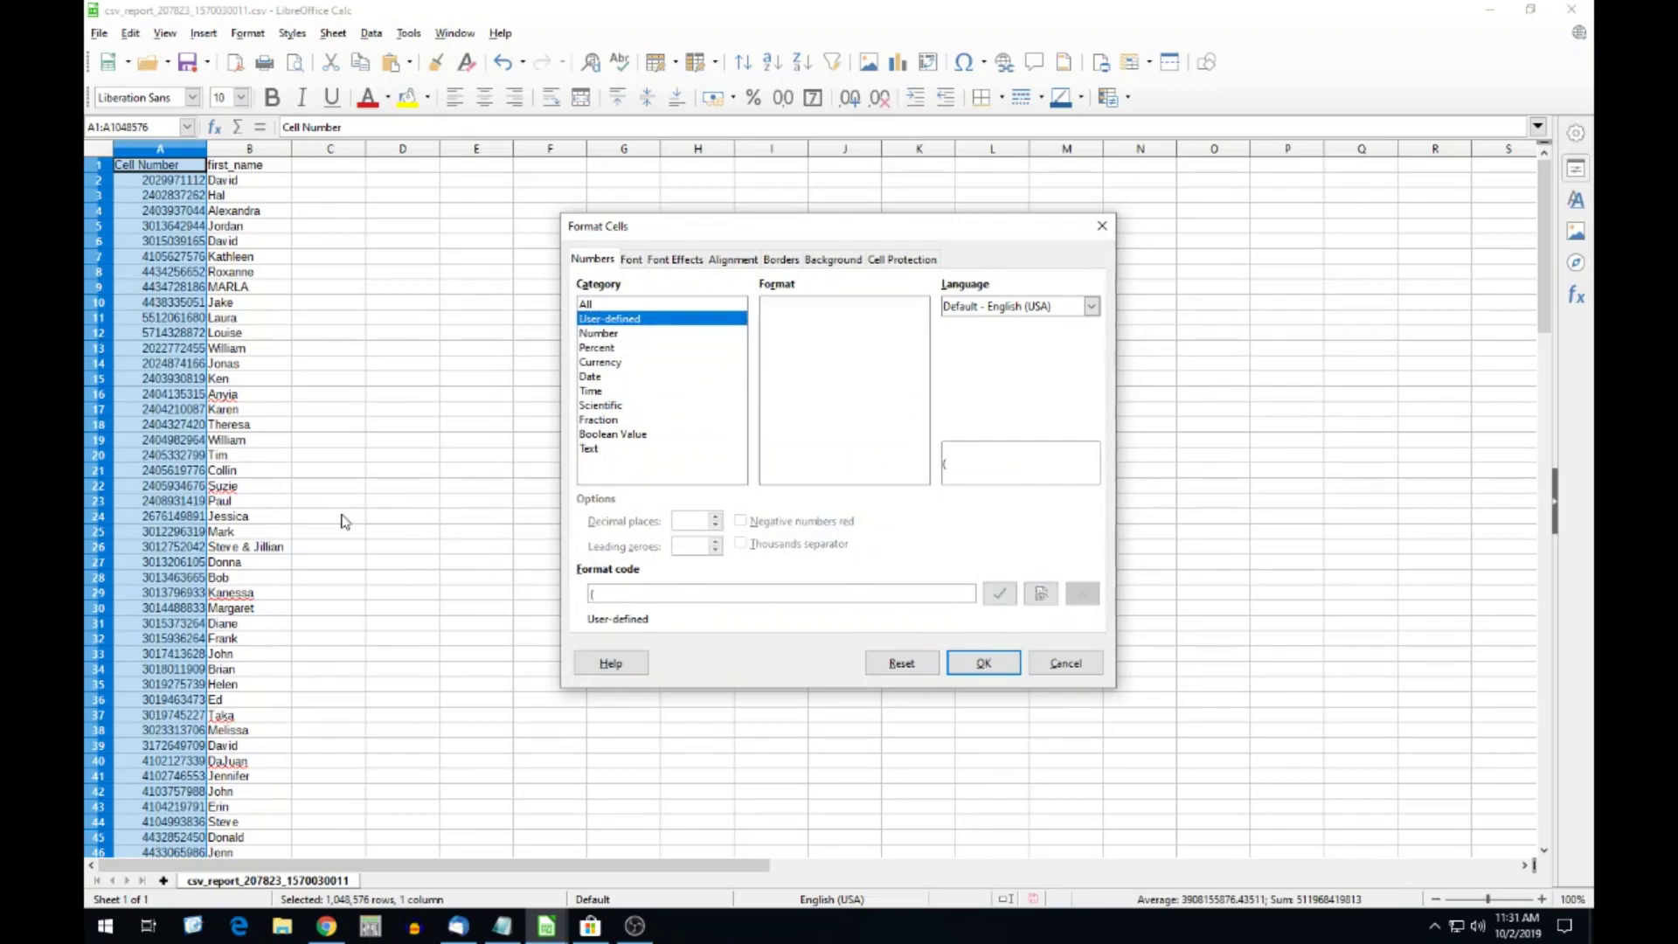
text(###) ###-####)
click(977, 663)
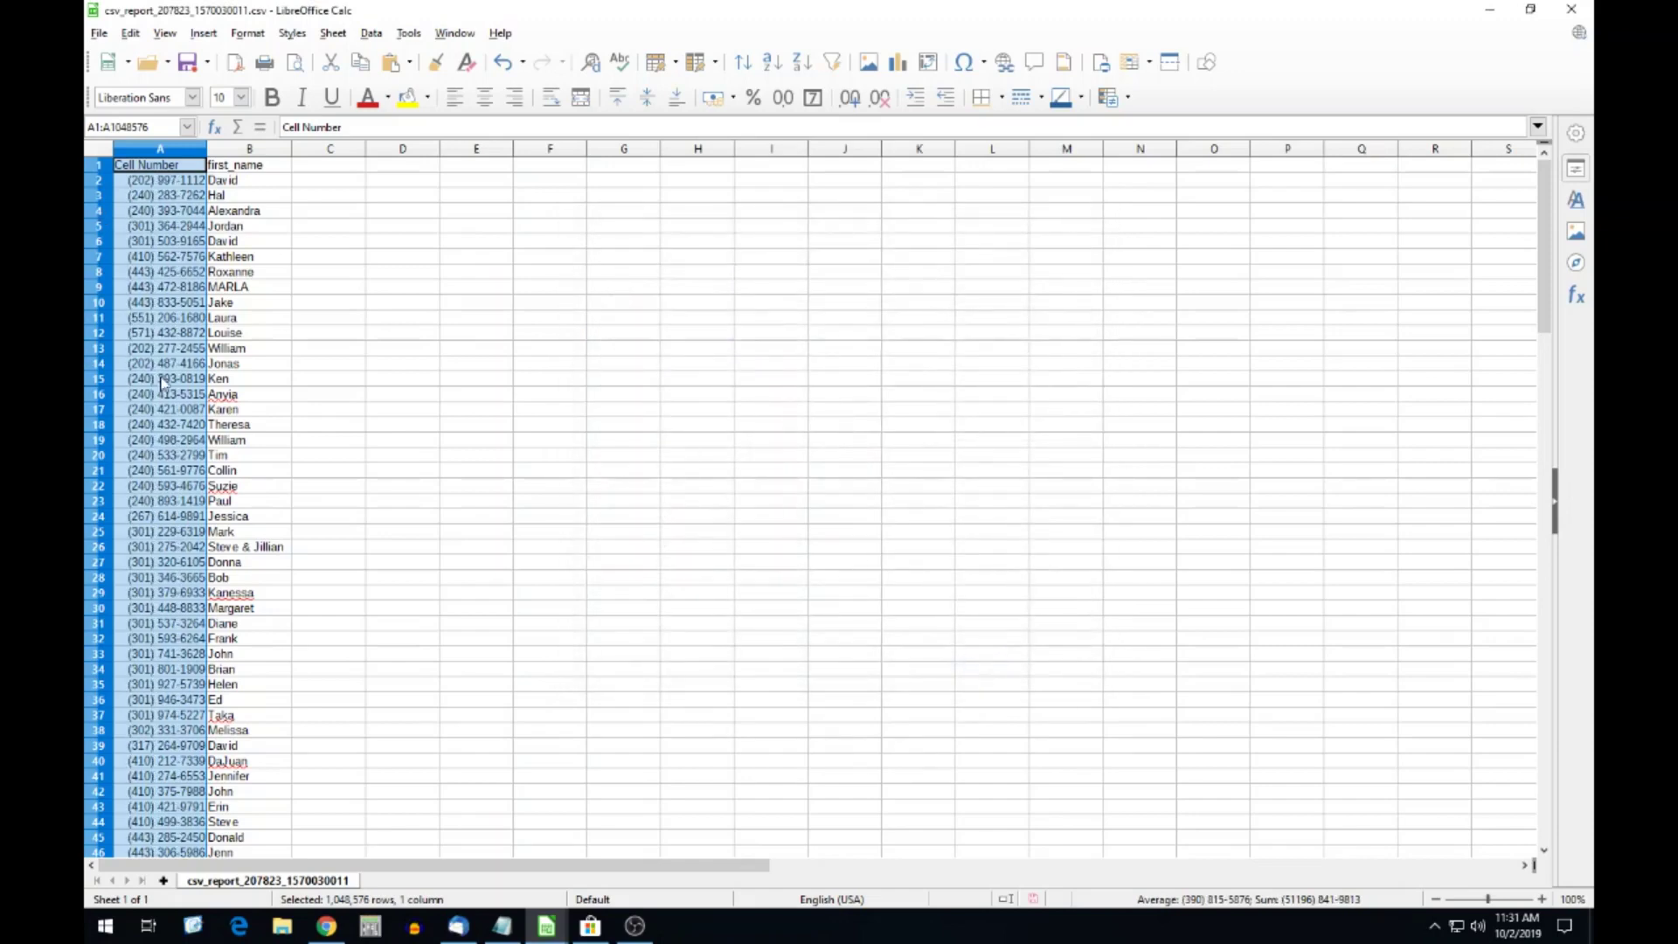
Check the formatted numbers in cell A4, then copy all of column A.
scroll(166, 386, down, 3)
scroll(166, 387, down, 20)
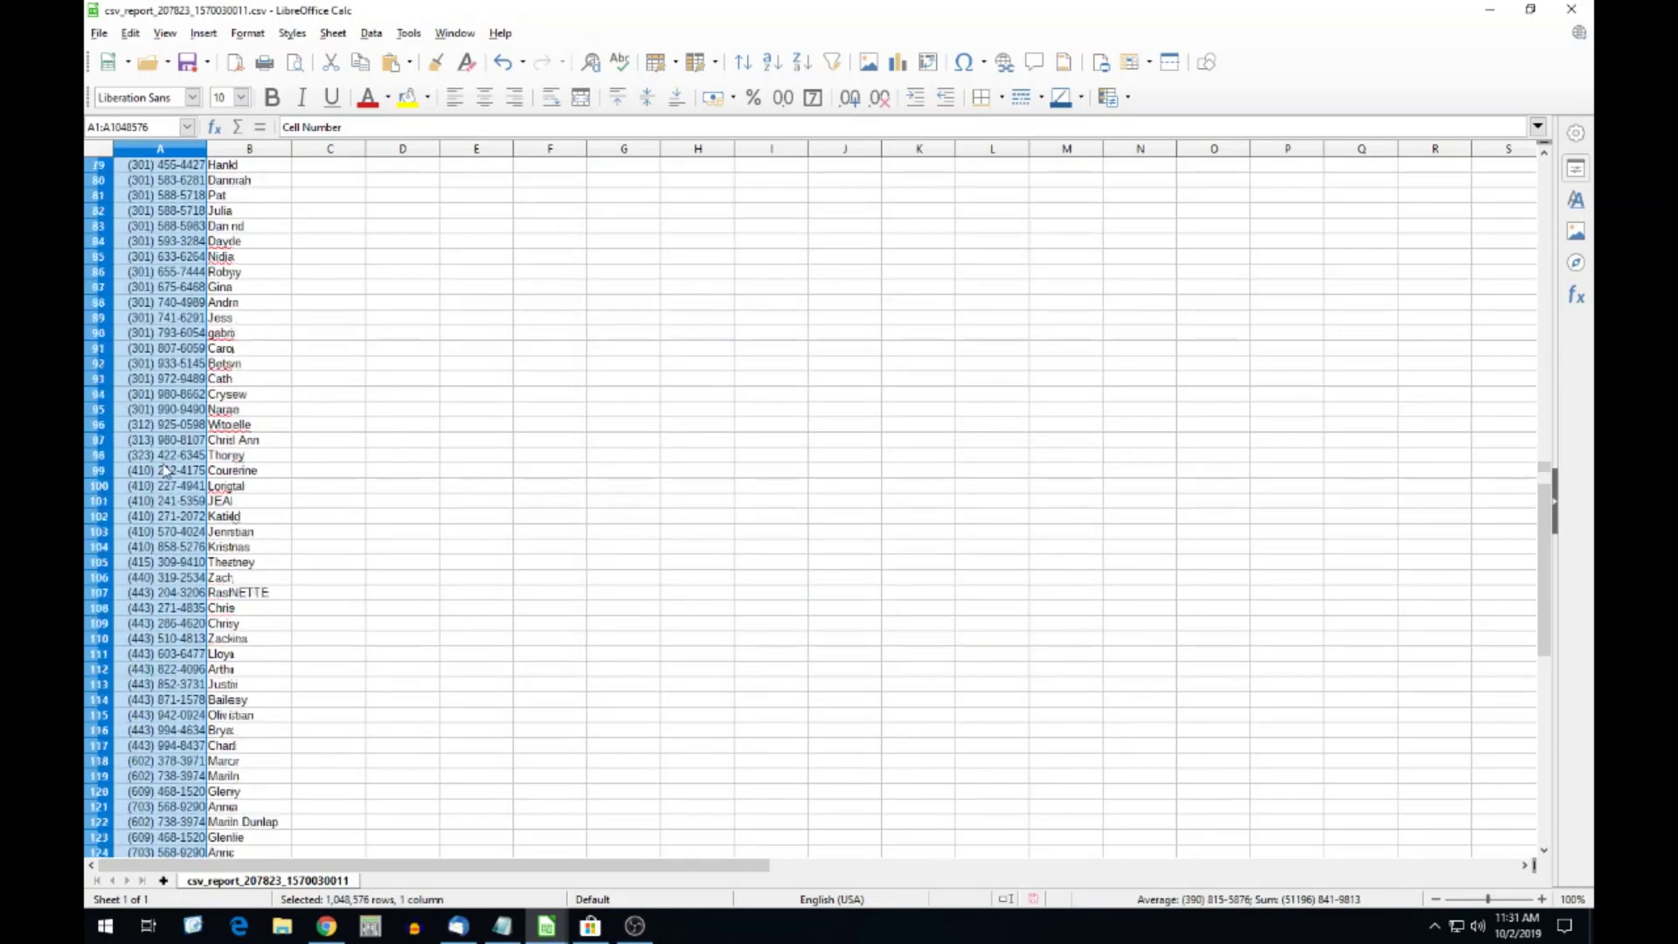
scroll(160, 474, up, 20)
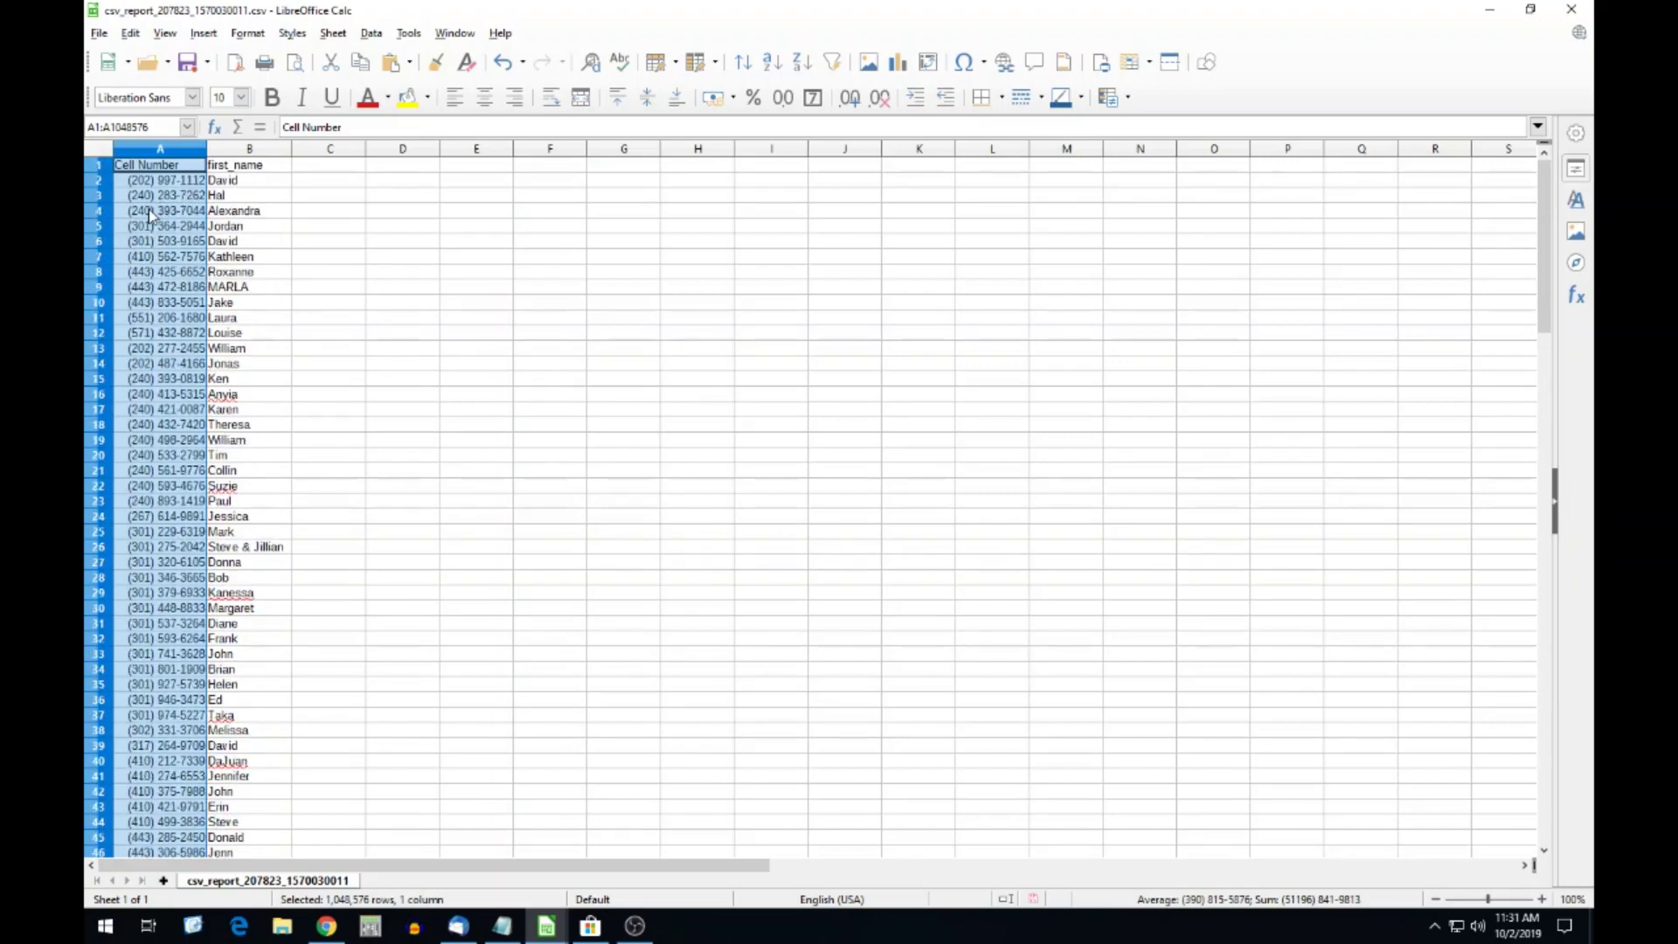
click(151, 210)
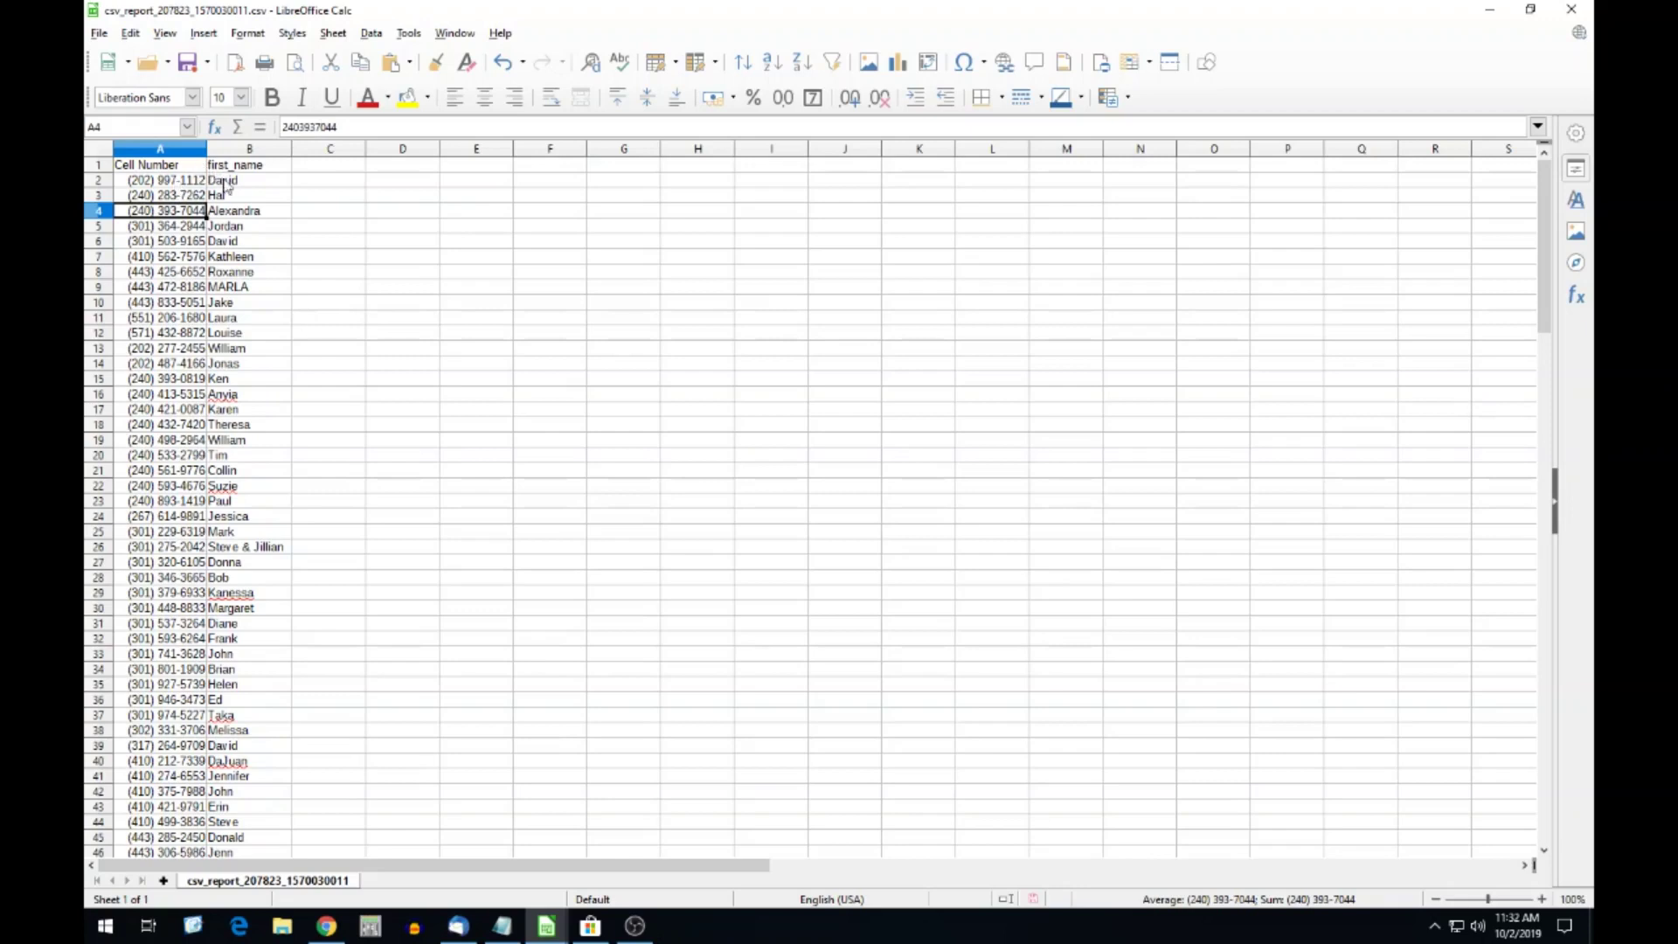
click(190, 149)
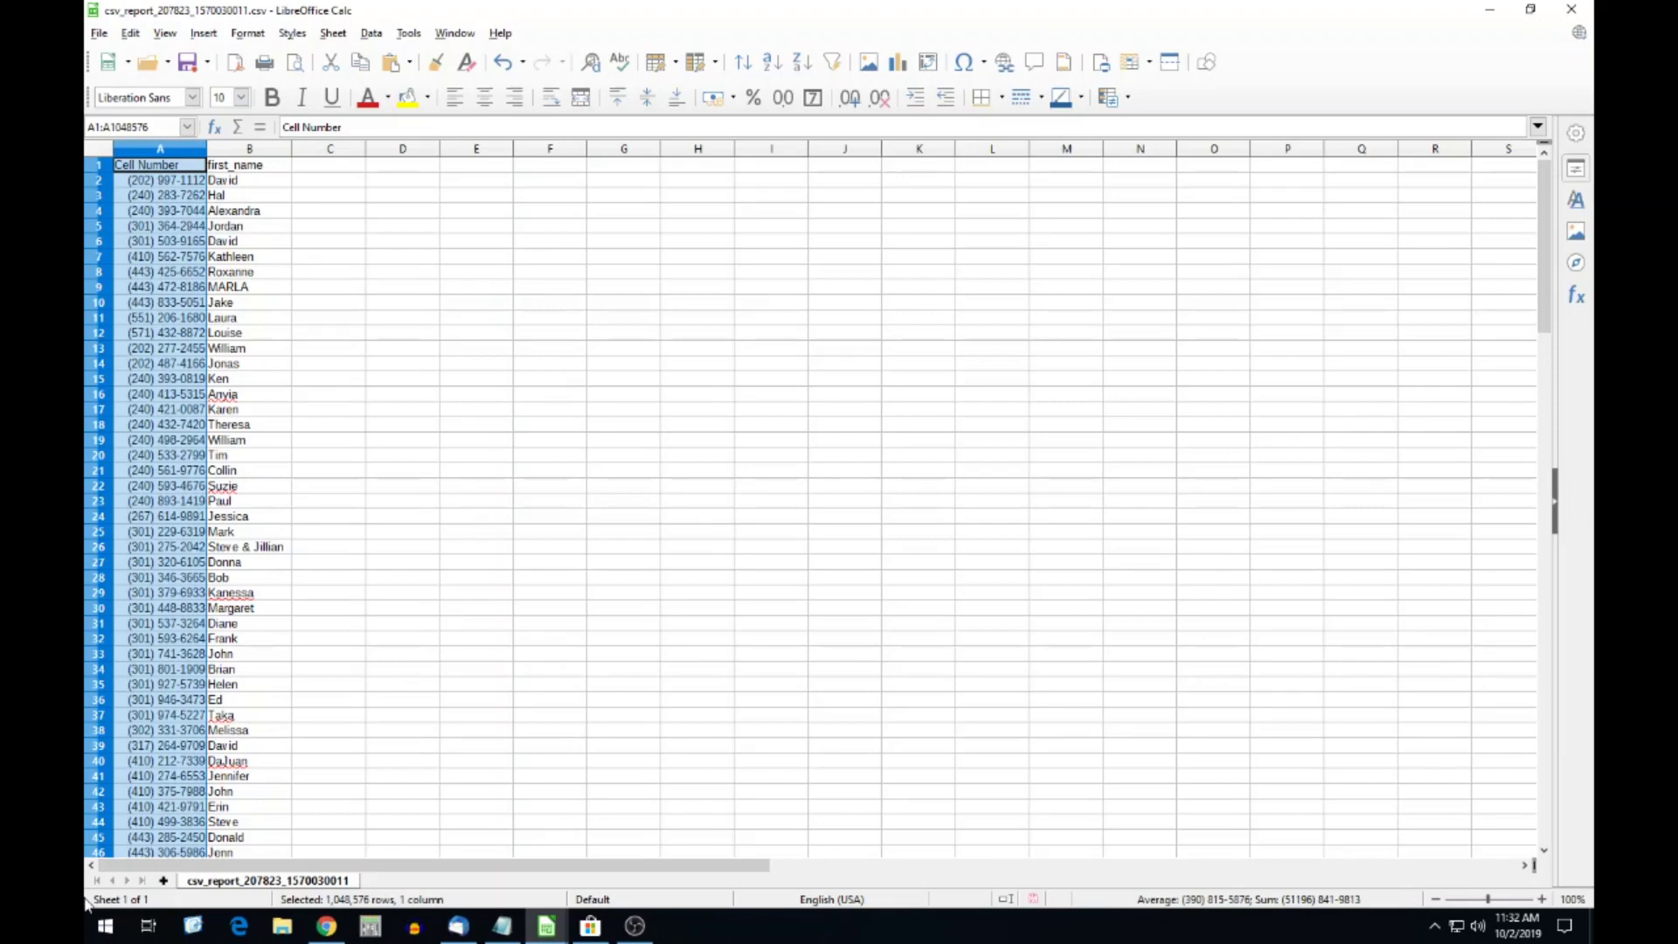
key(ctrl+c)
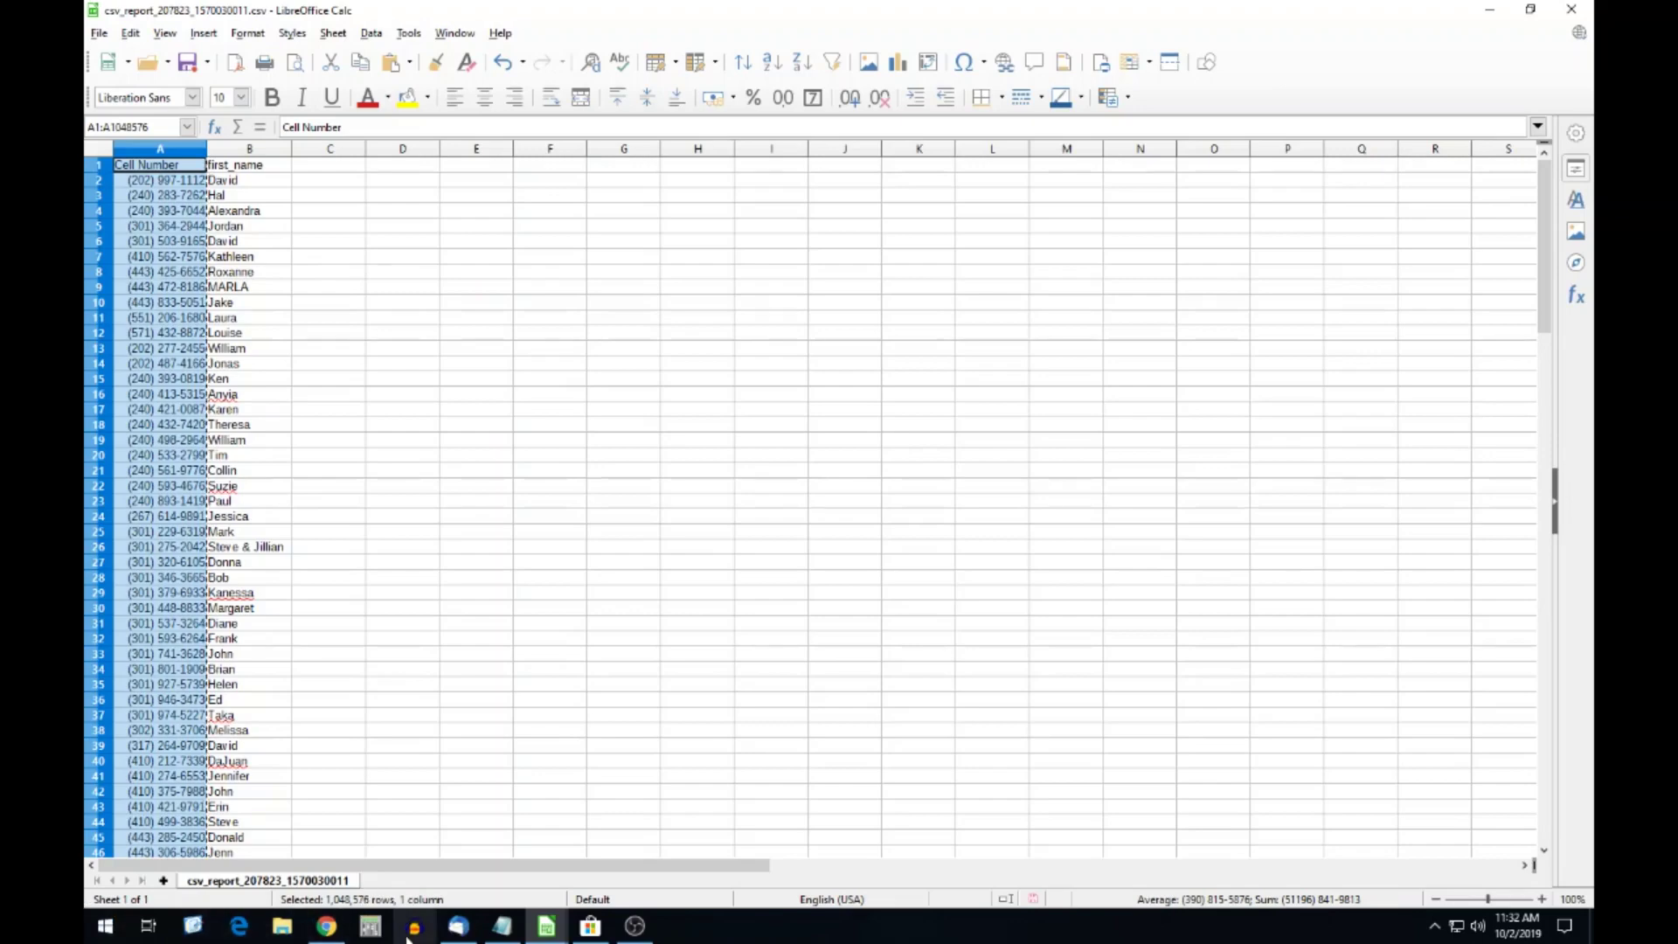
Replace Notepad's old list with the pasted (###) ###-#### numbers, select all, and minimize Notepad.
click(501, 926)
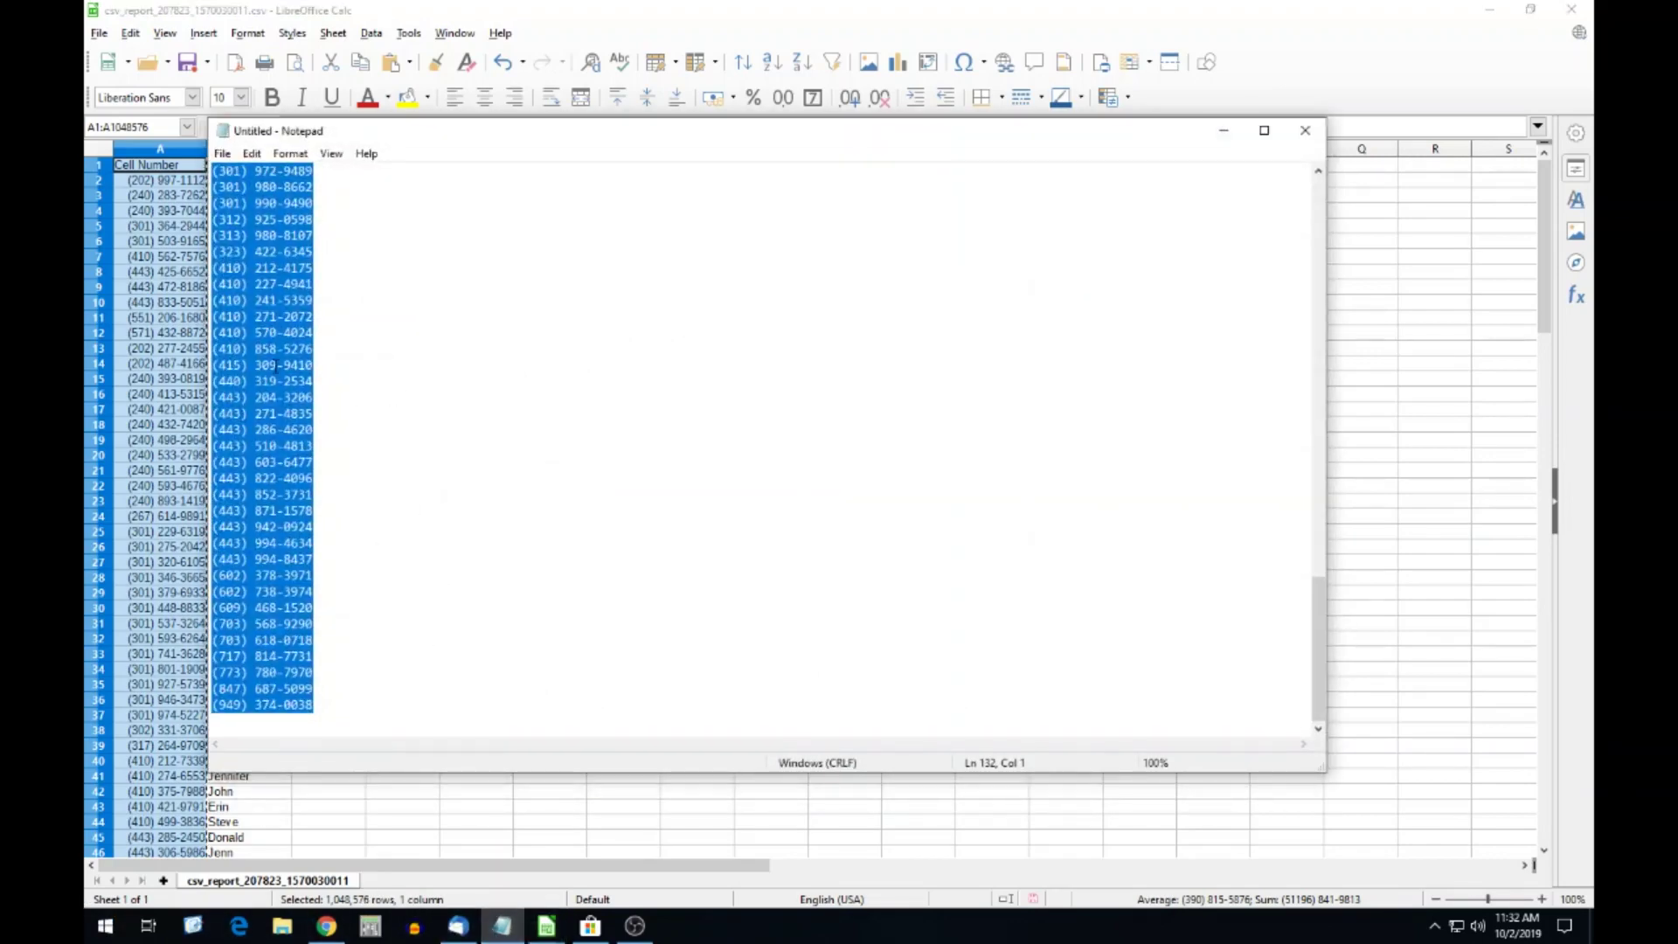
key(Delete)
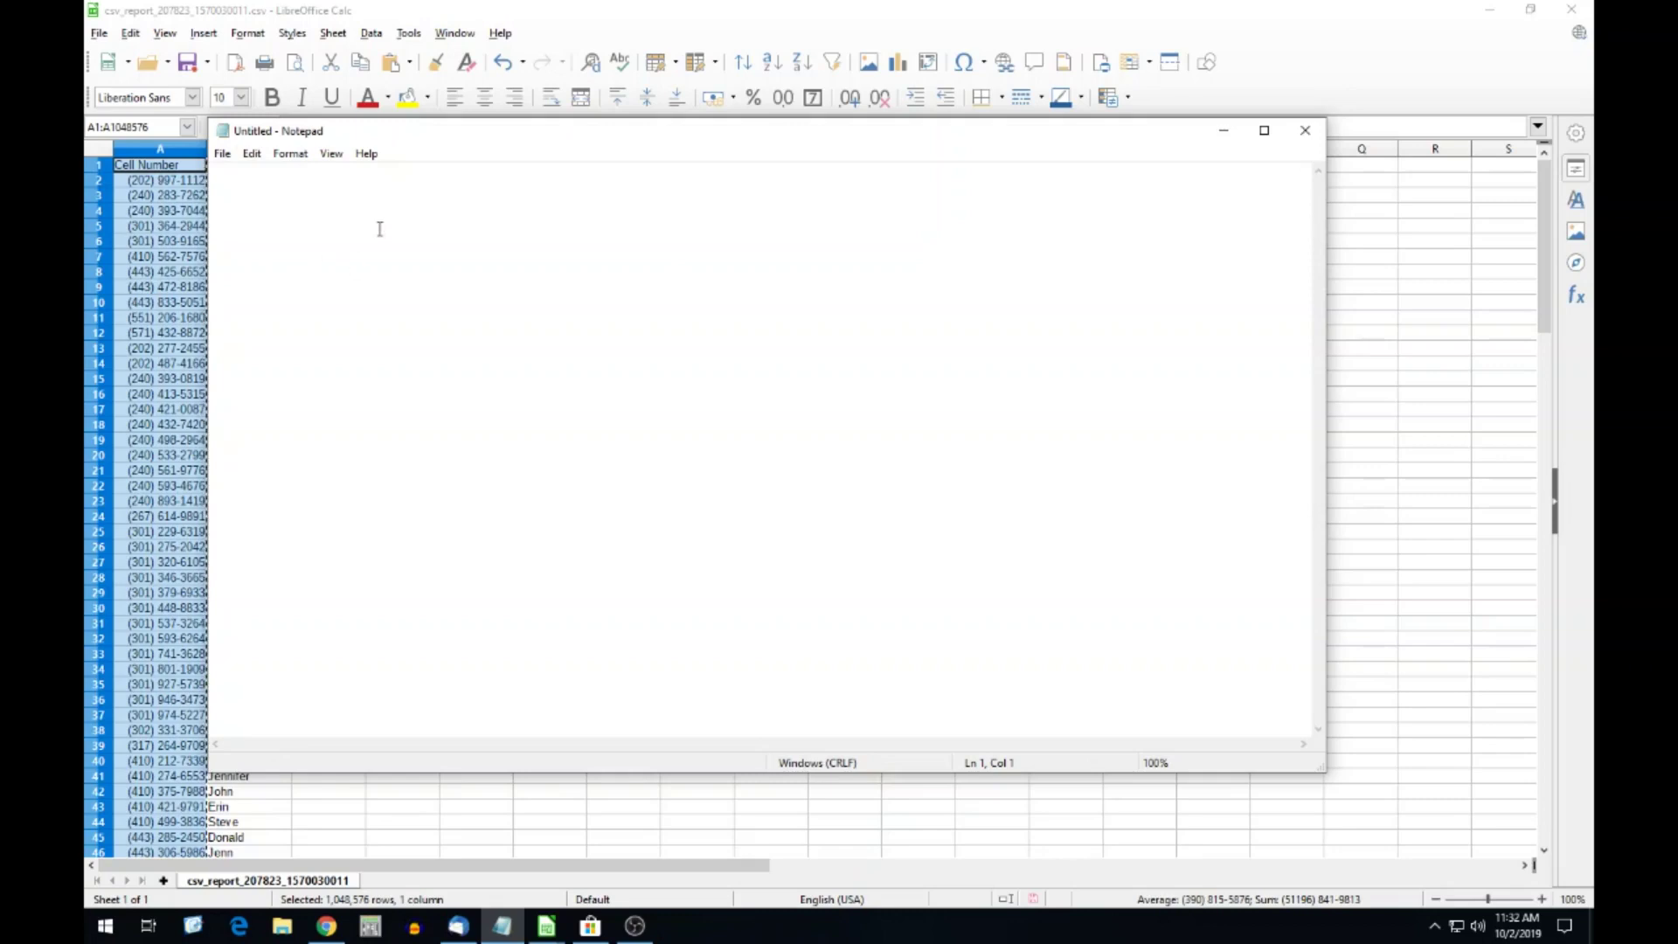
key(ctrl+v)
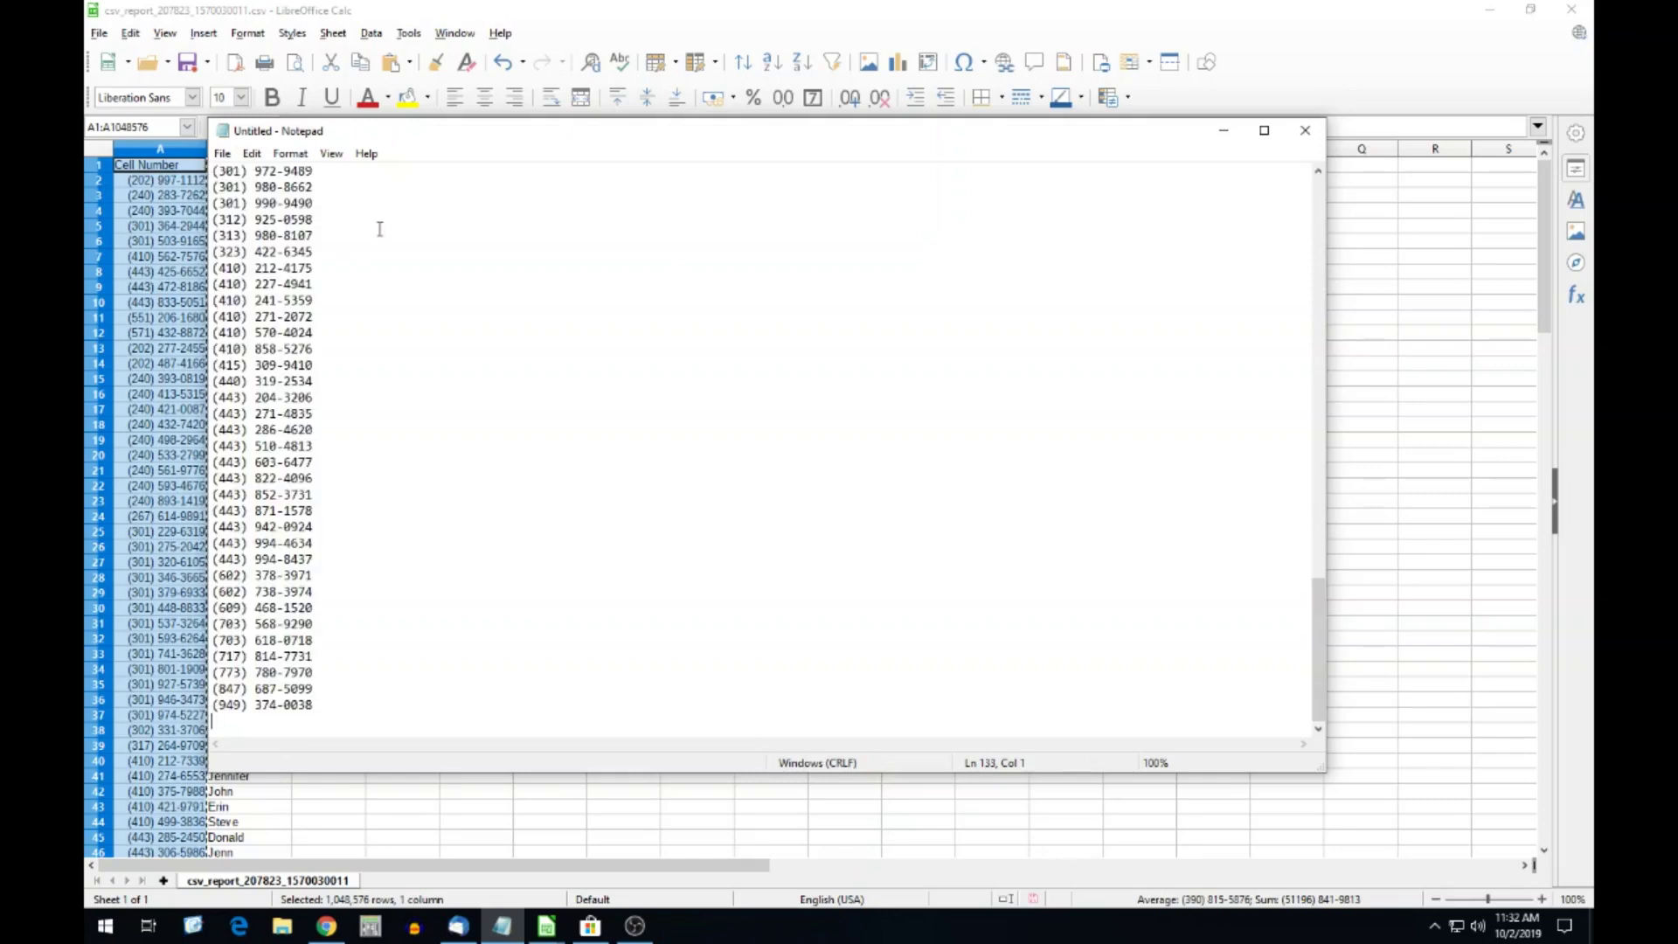
scroll(370, 262, up, 20)
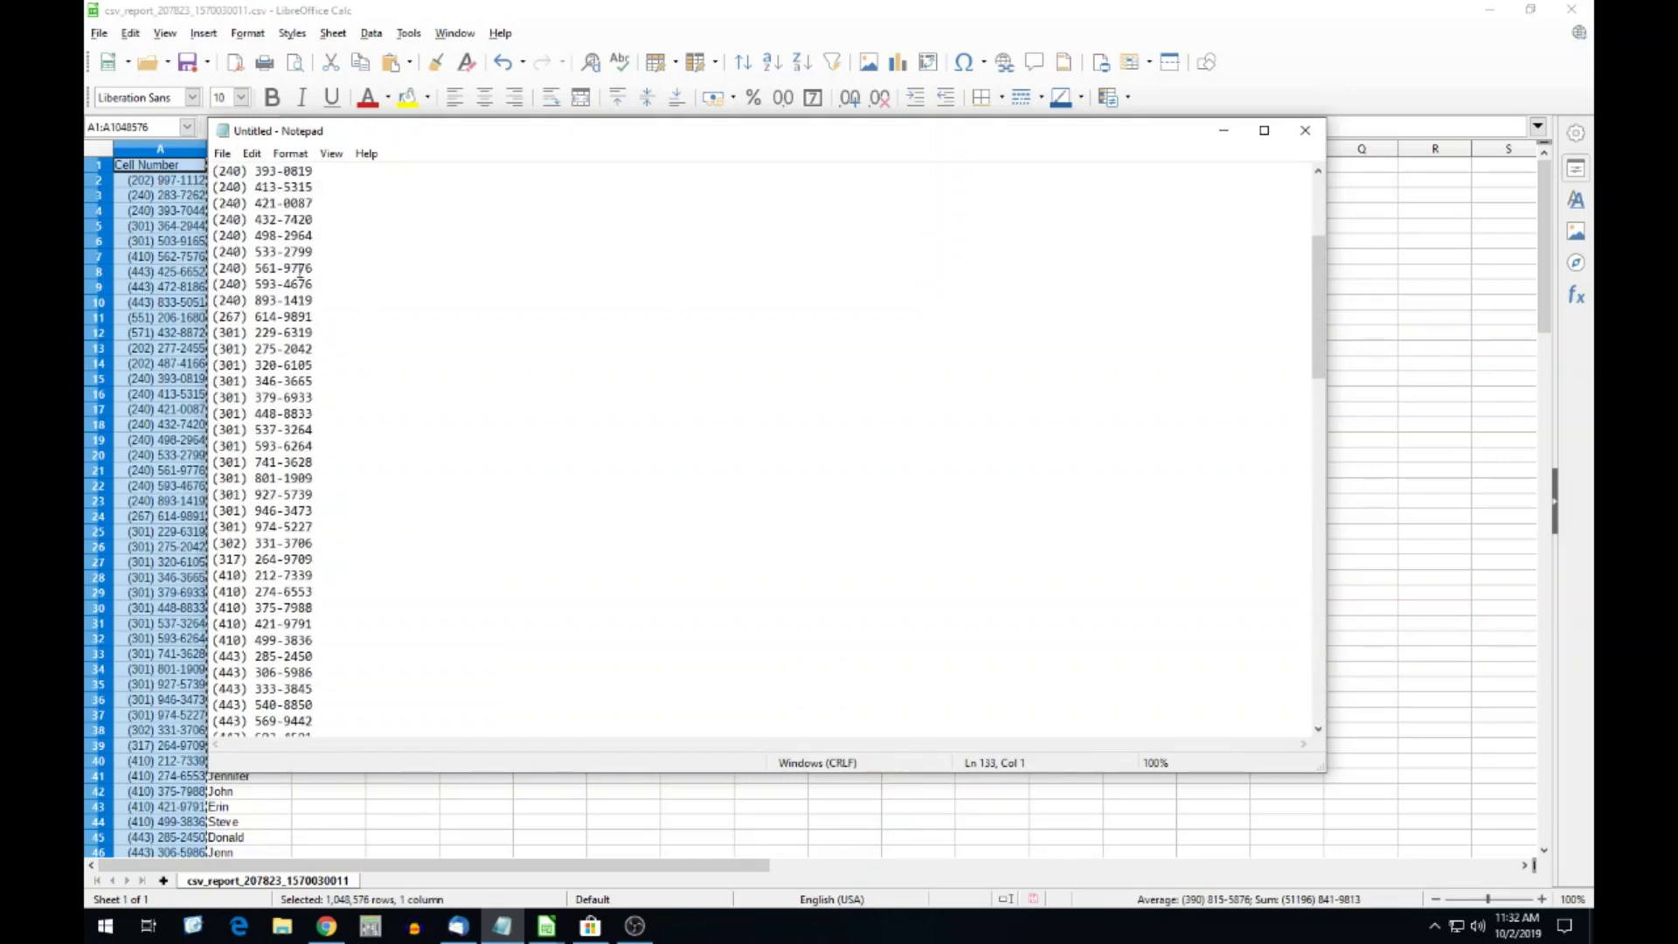
click(260, 218)
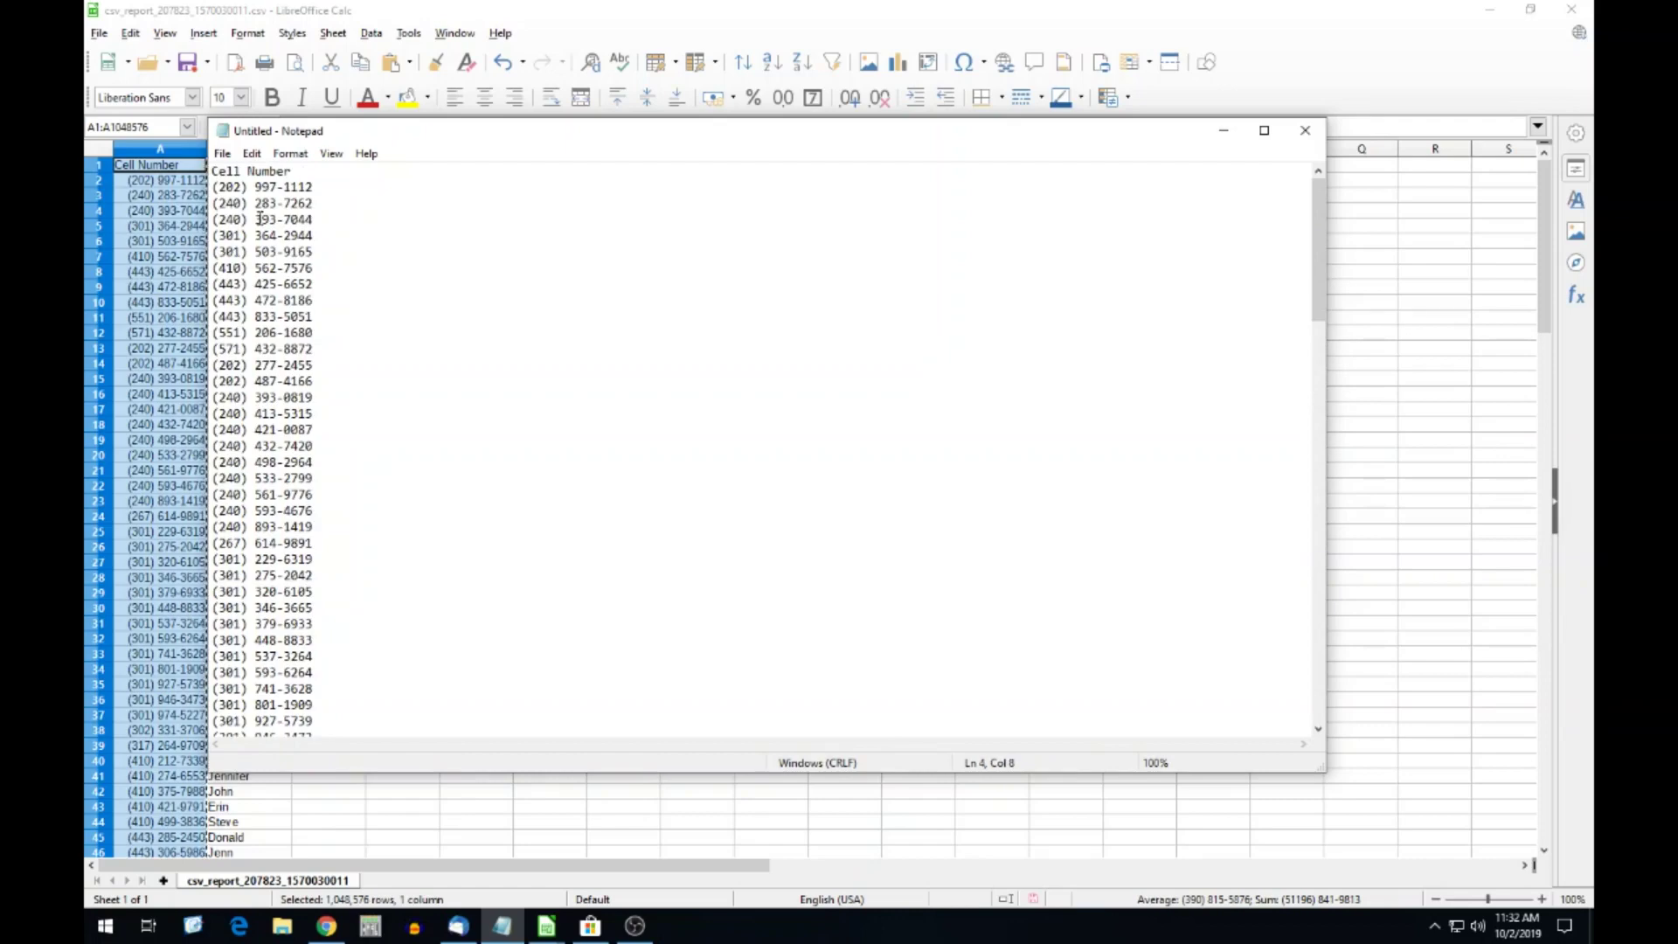
key(ctrl+a)
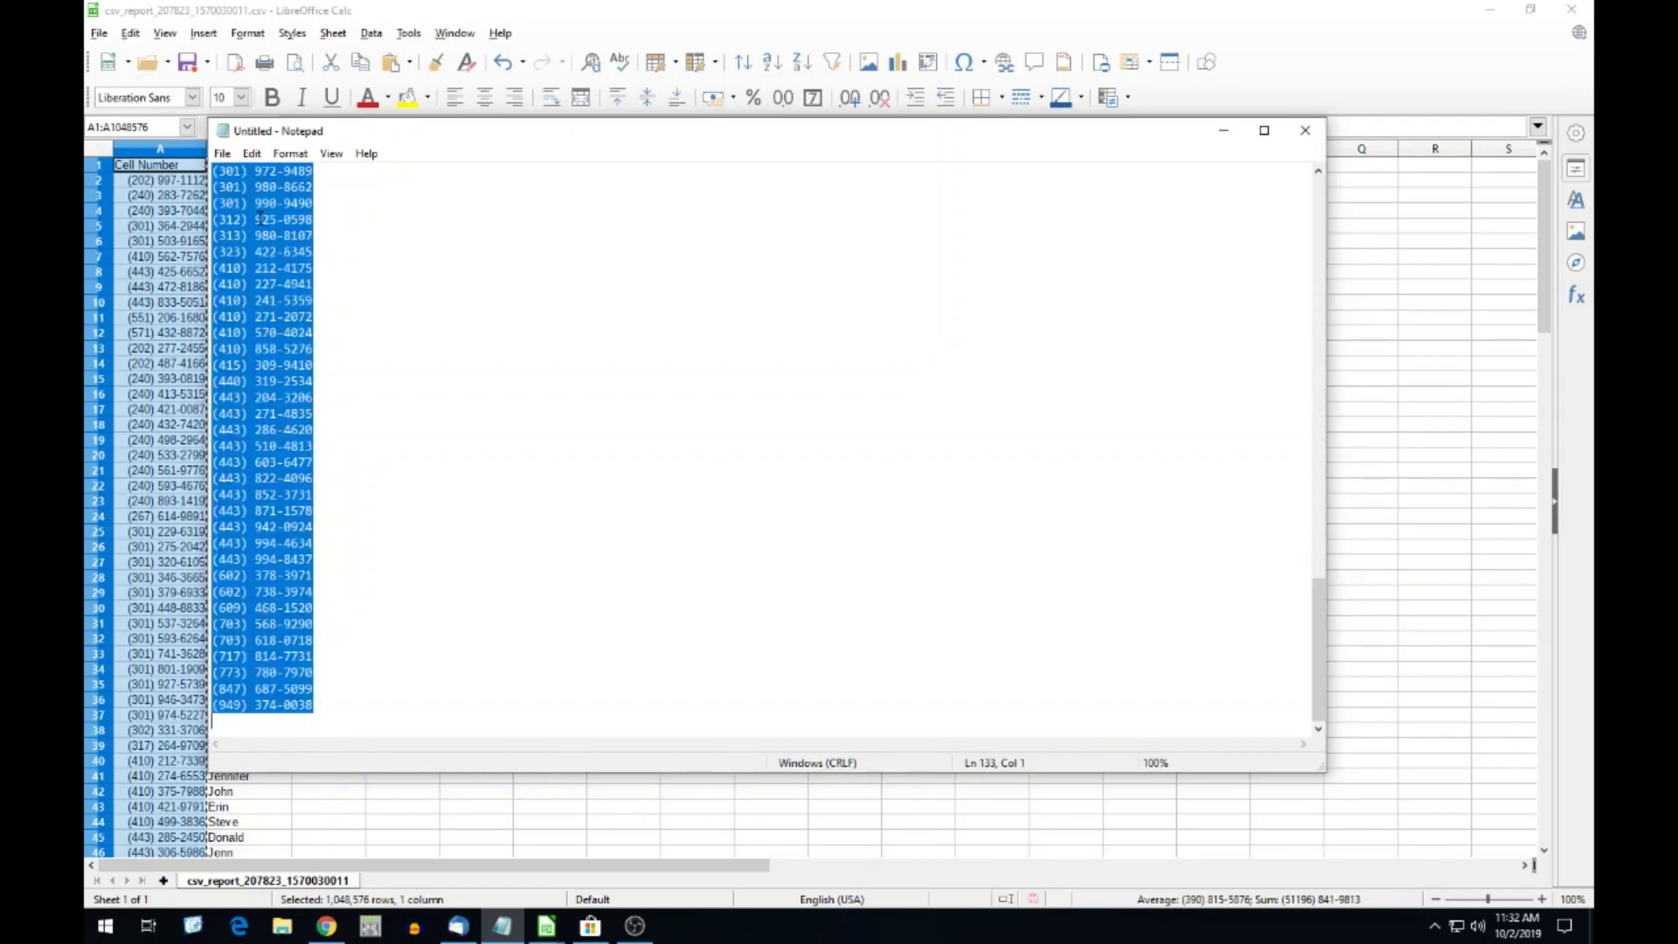
click(1223, 130)
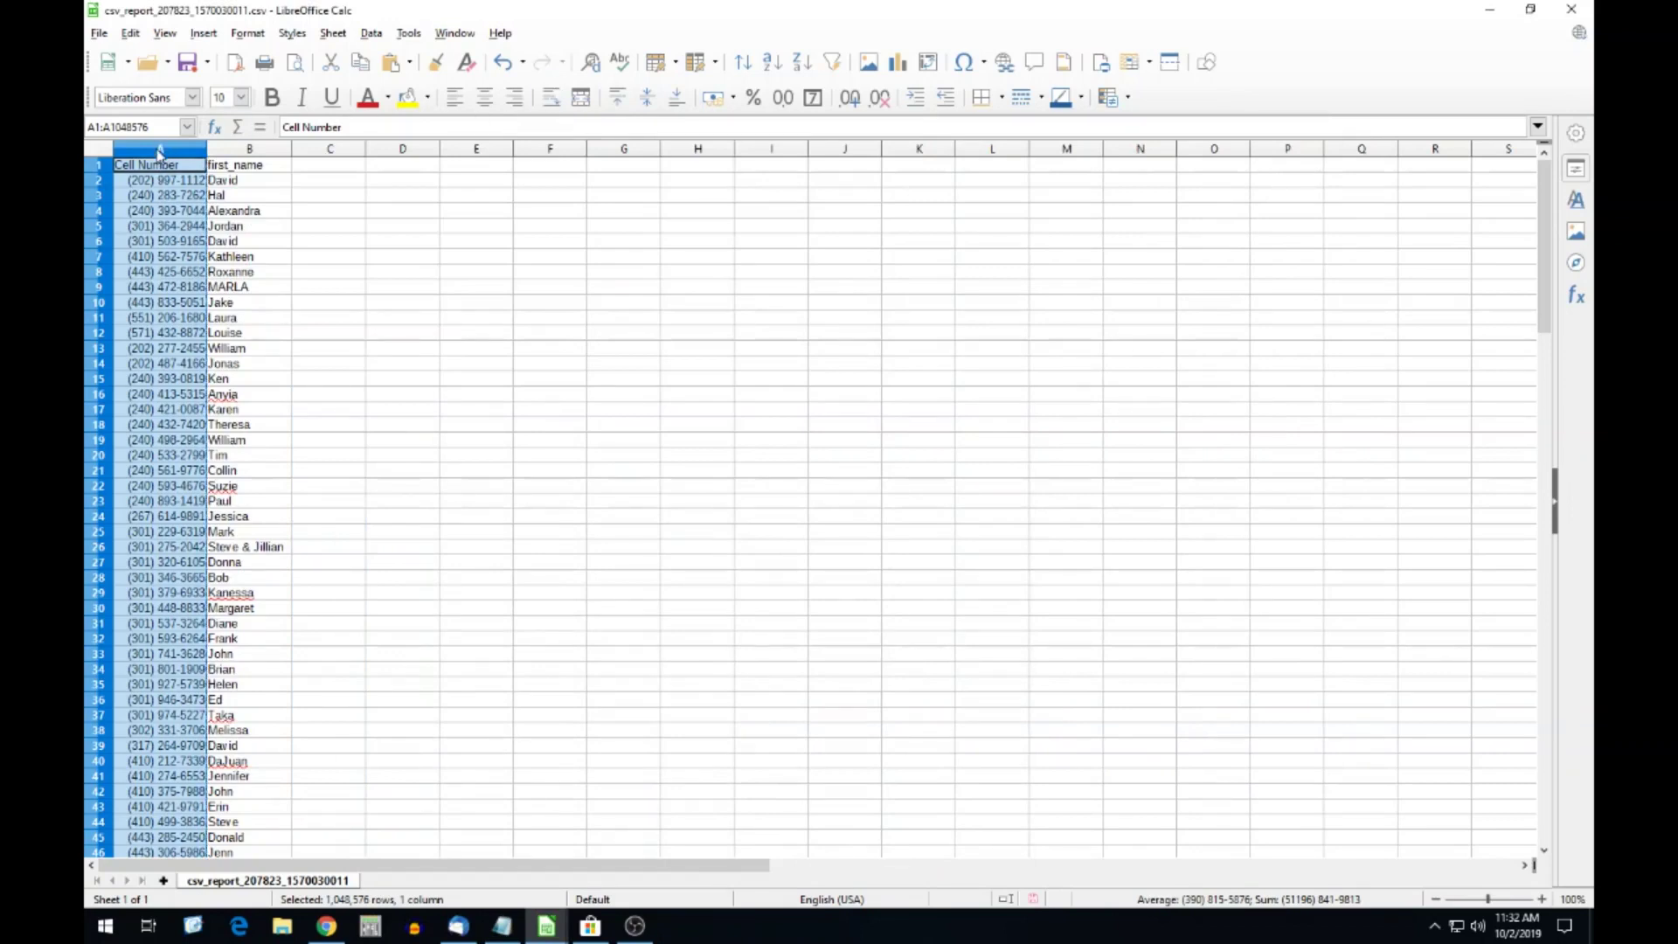
Re-paste the Notepad phone numbers into column A, importing quoted fields as text.
right_click(153, 201)
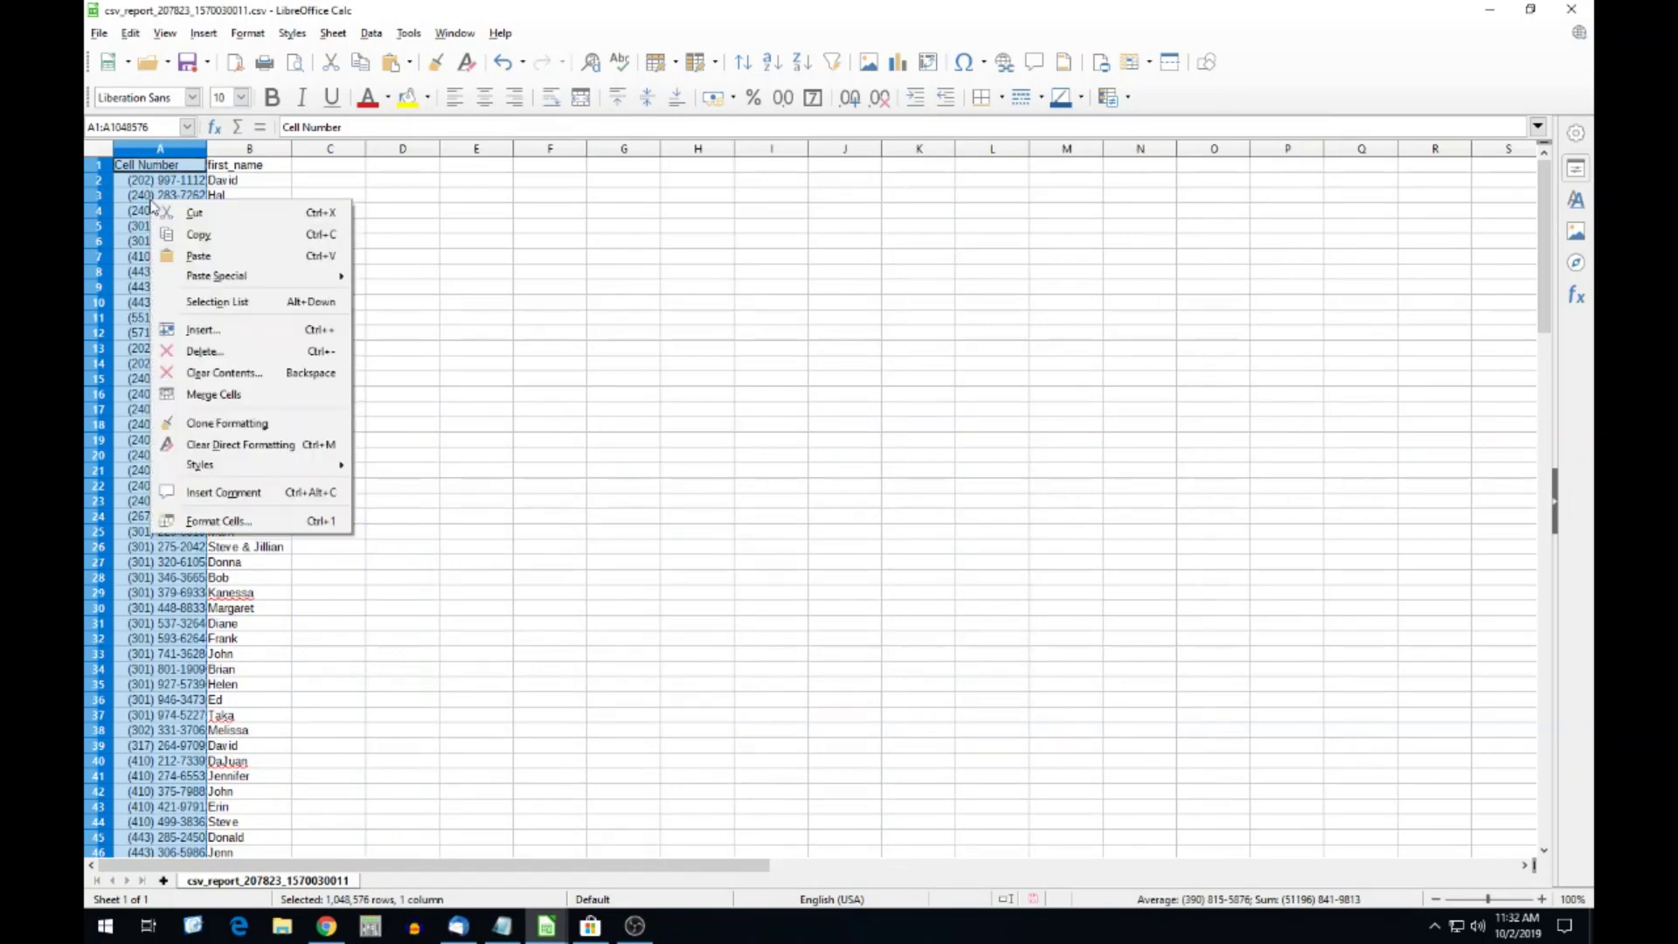
click(213, 259)
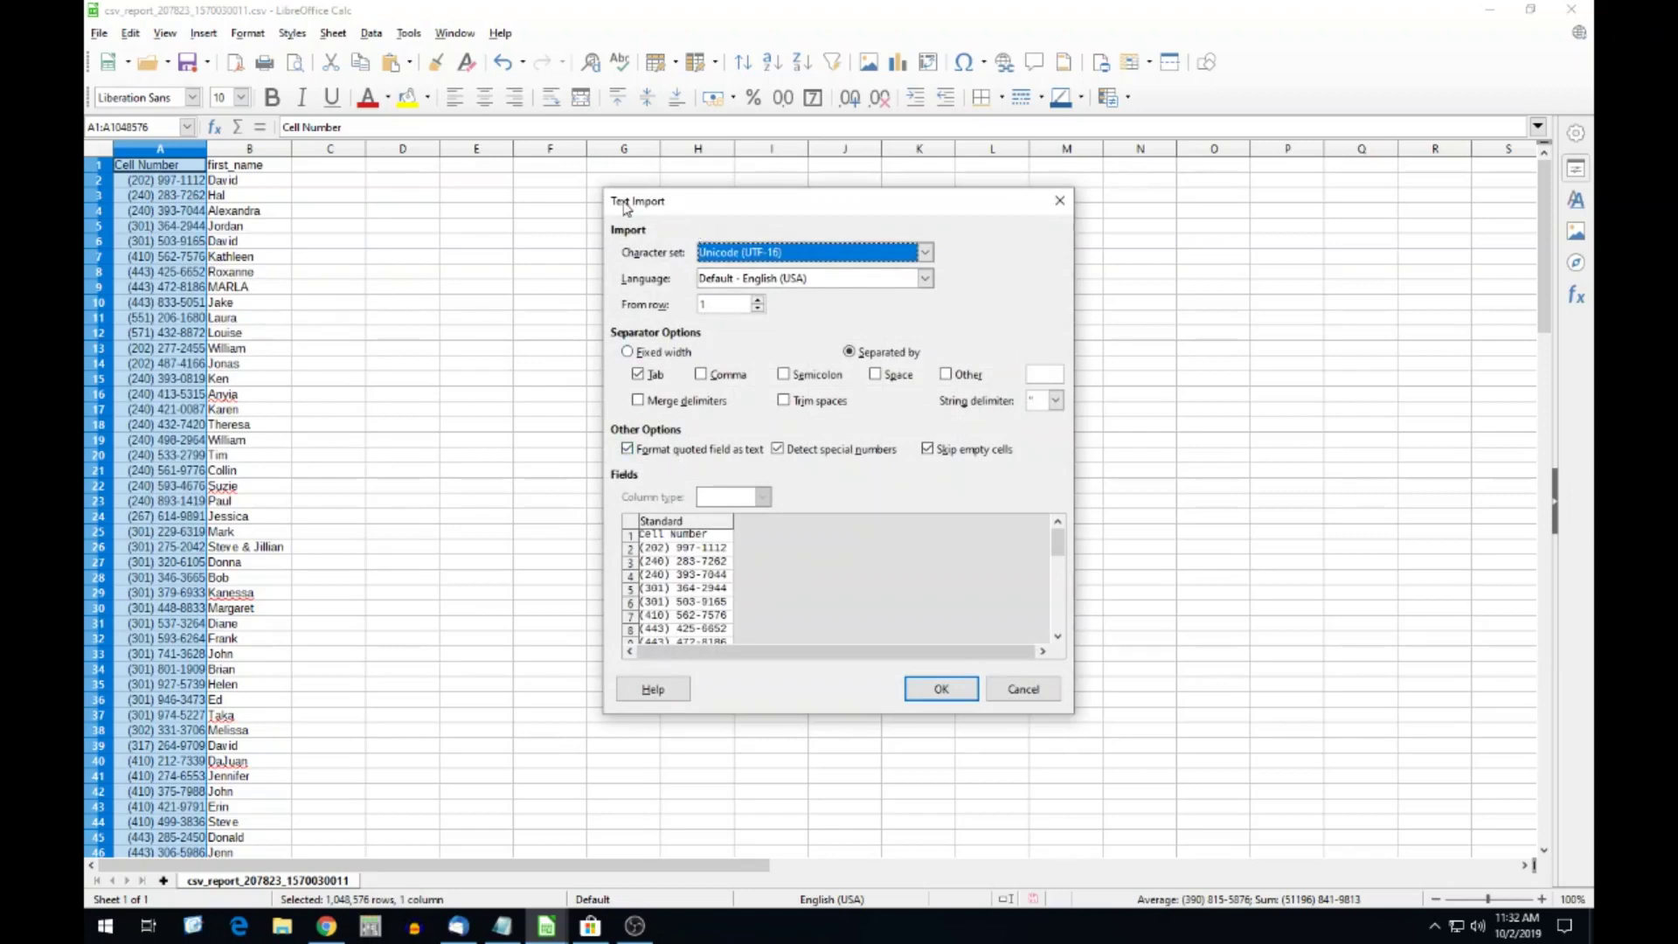
click(628, 449)
click(627, 449)
click(627, 450)
click(943, 691)
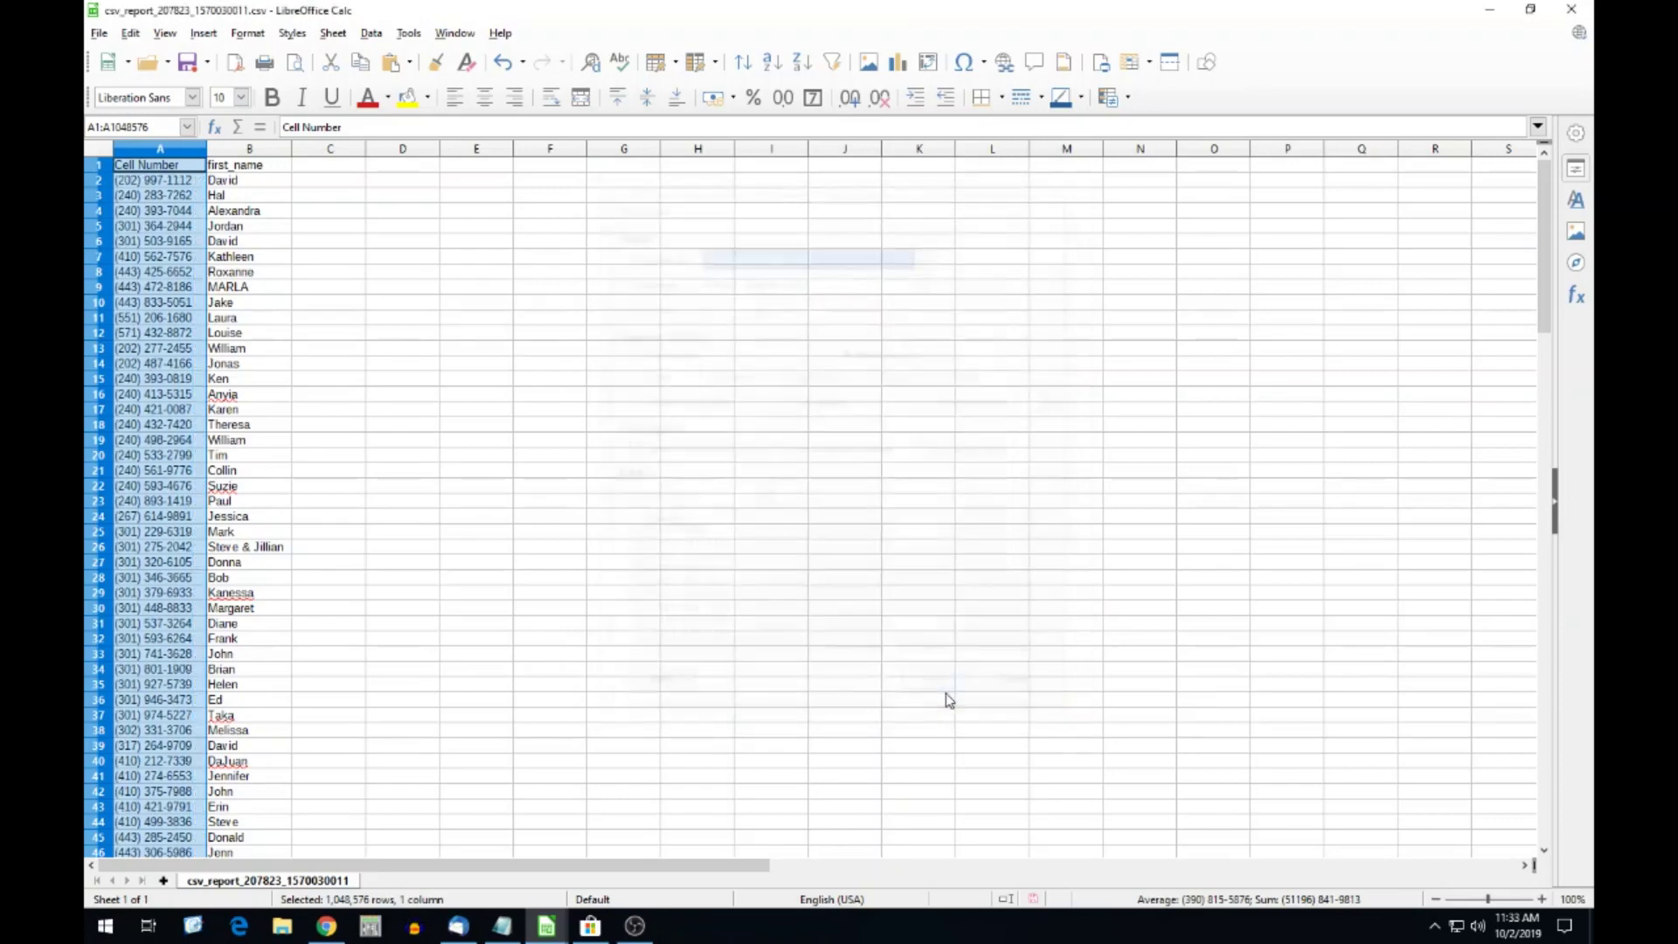
click(164, 231)
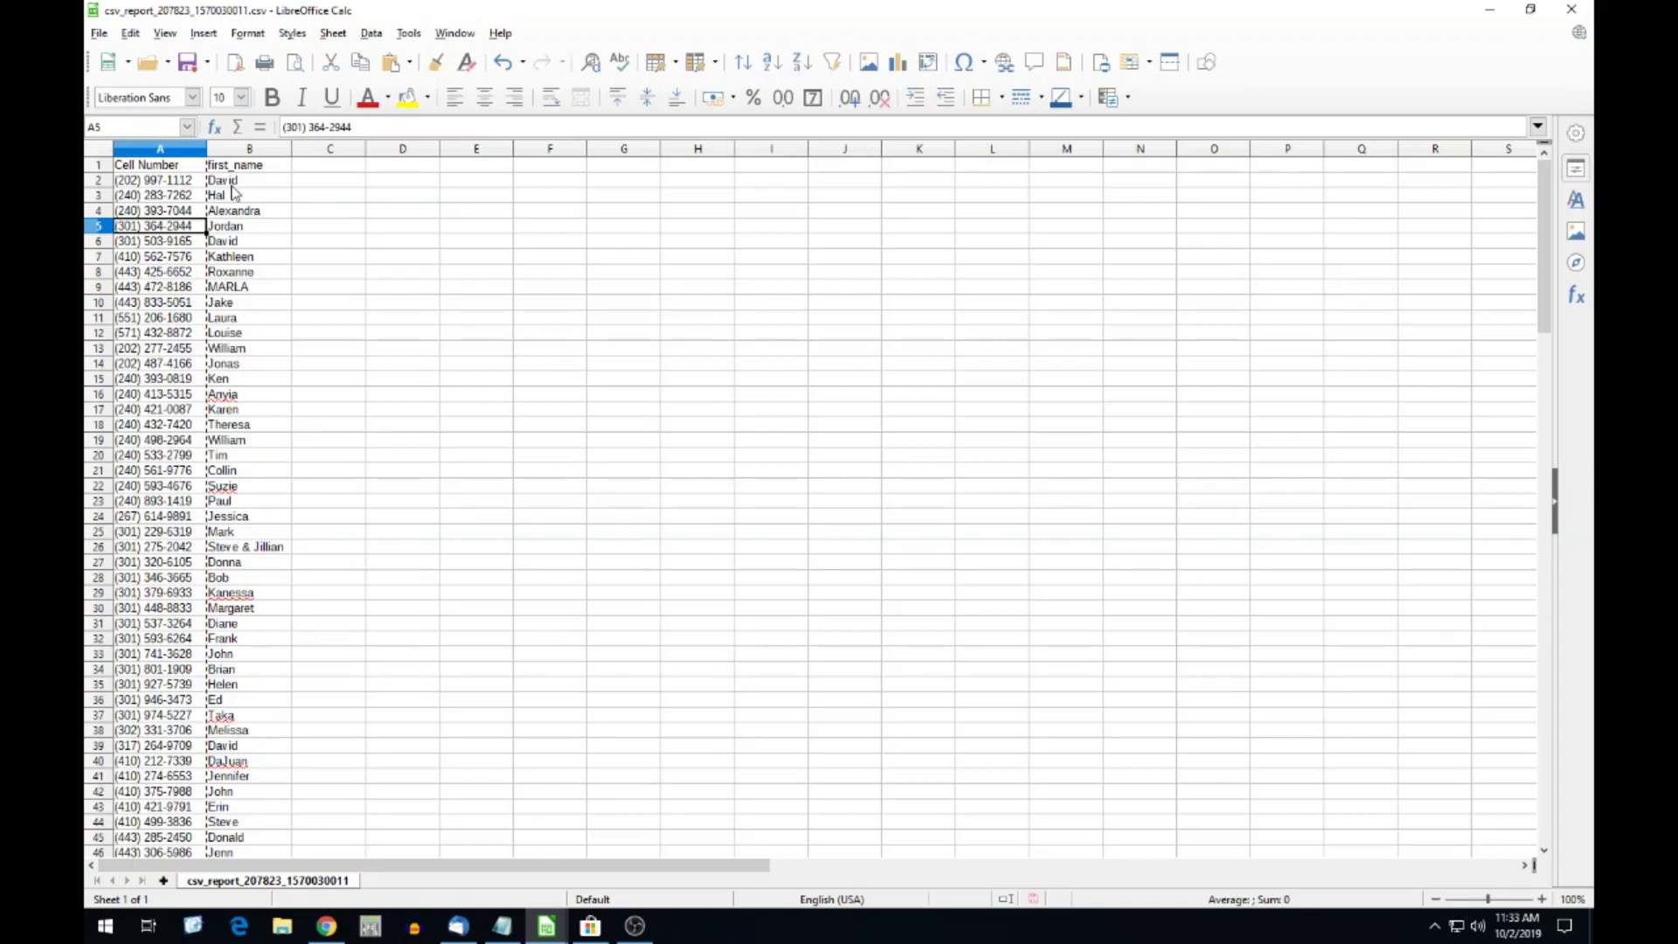
Insert an empty column B before first_name, moving the names to column C.
click(235, 152)
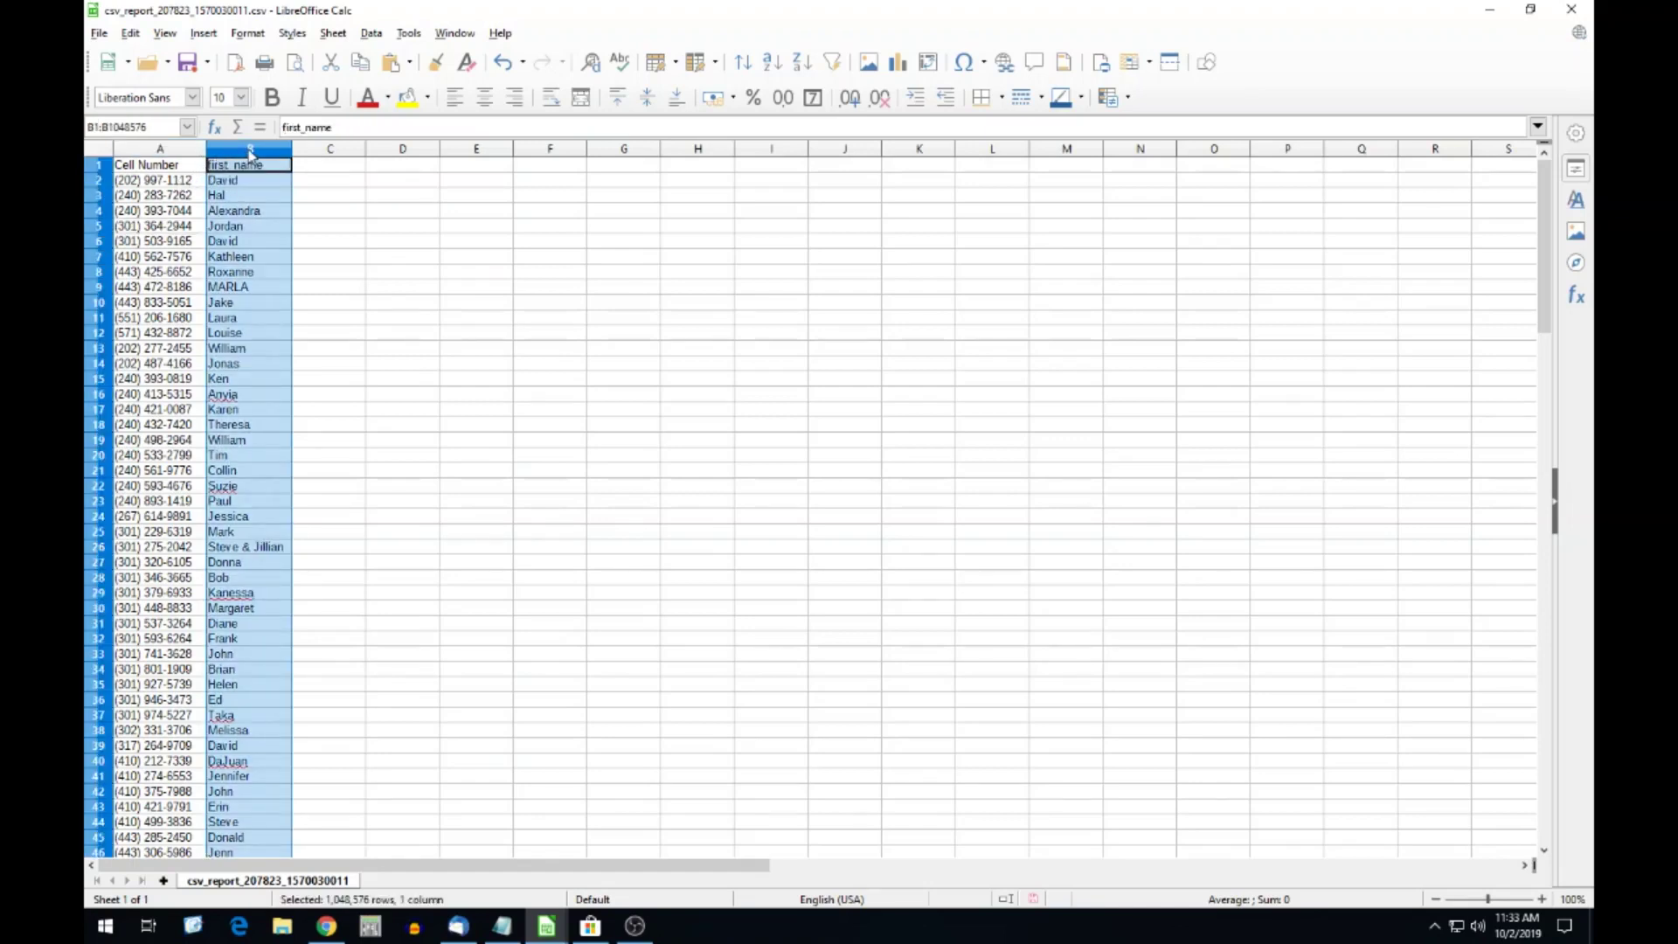
right_click(250, 154)
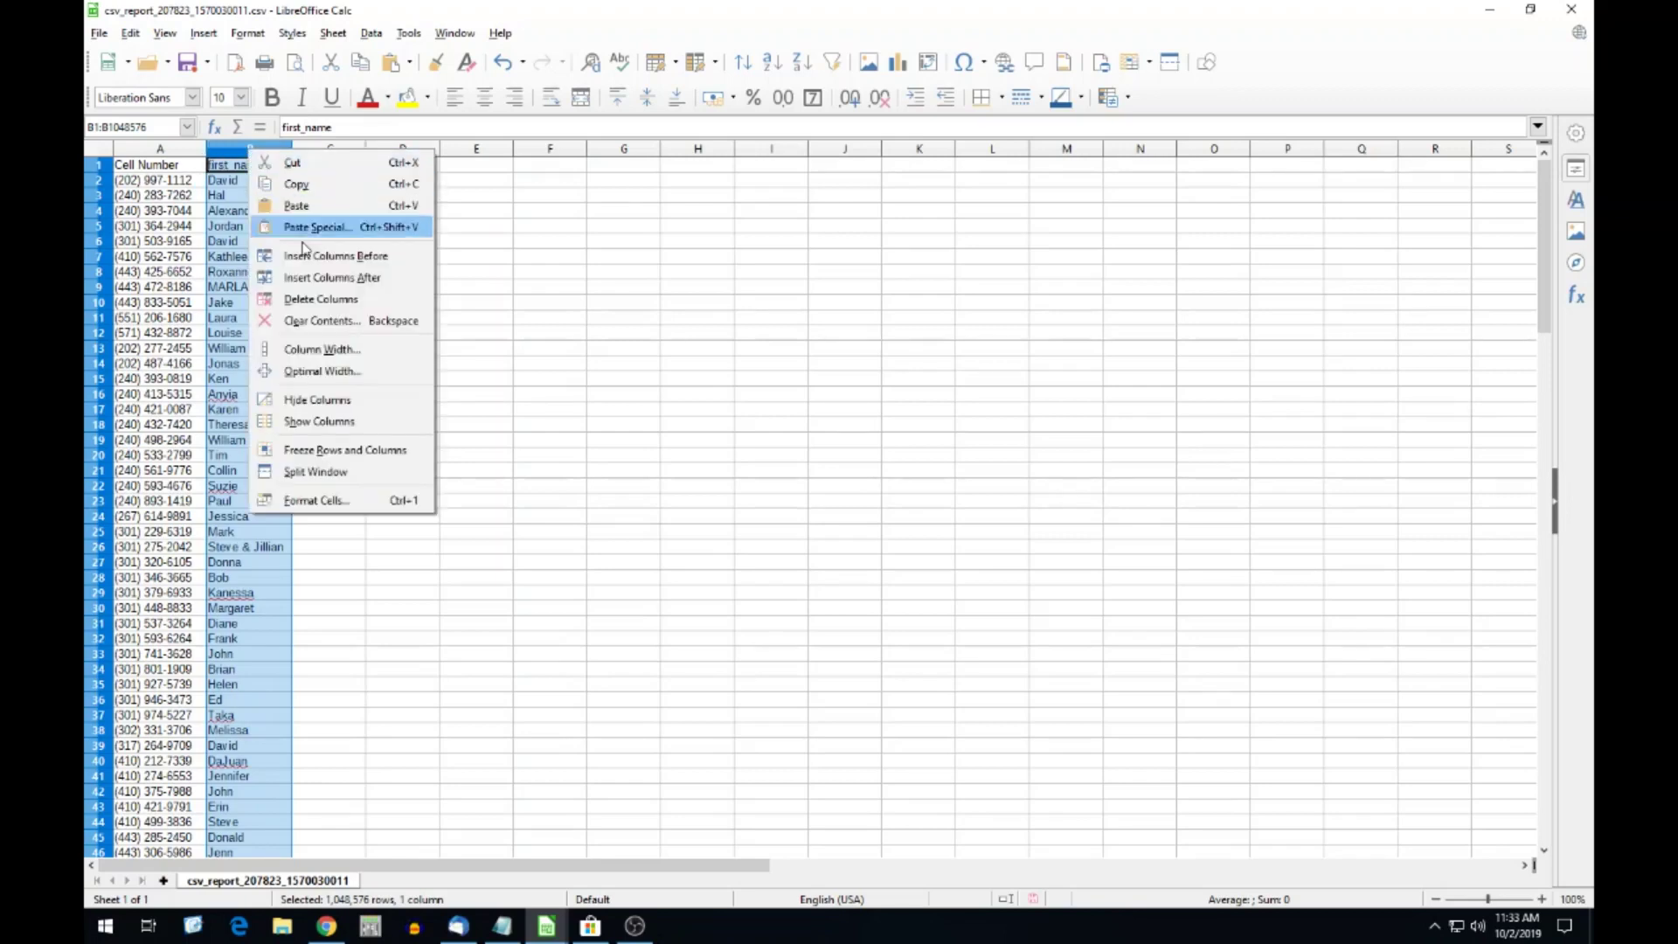
click(246, 151)
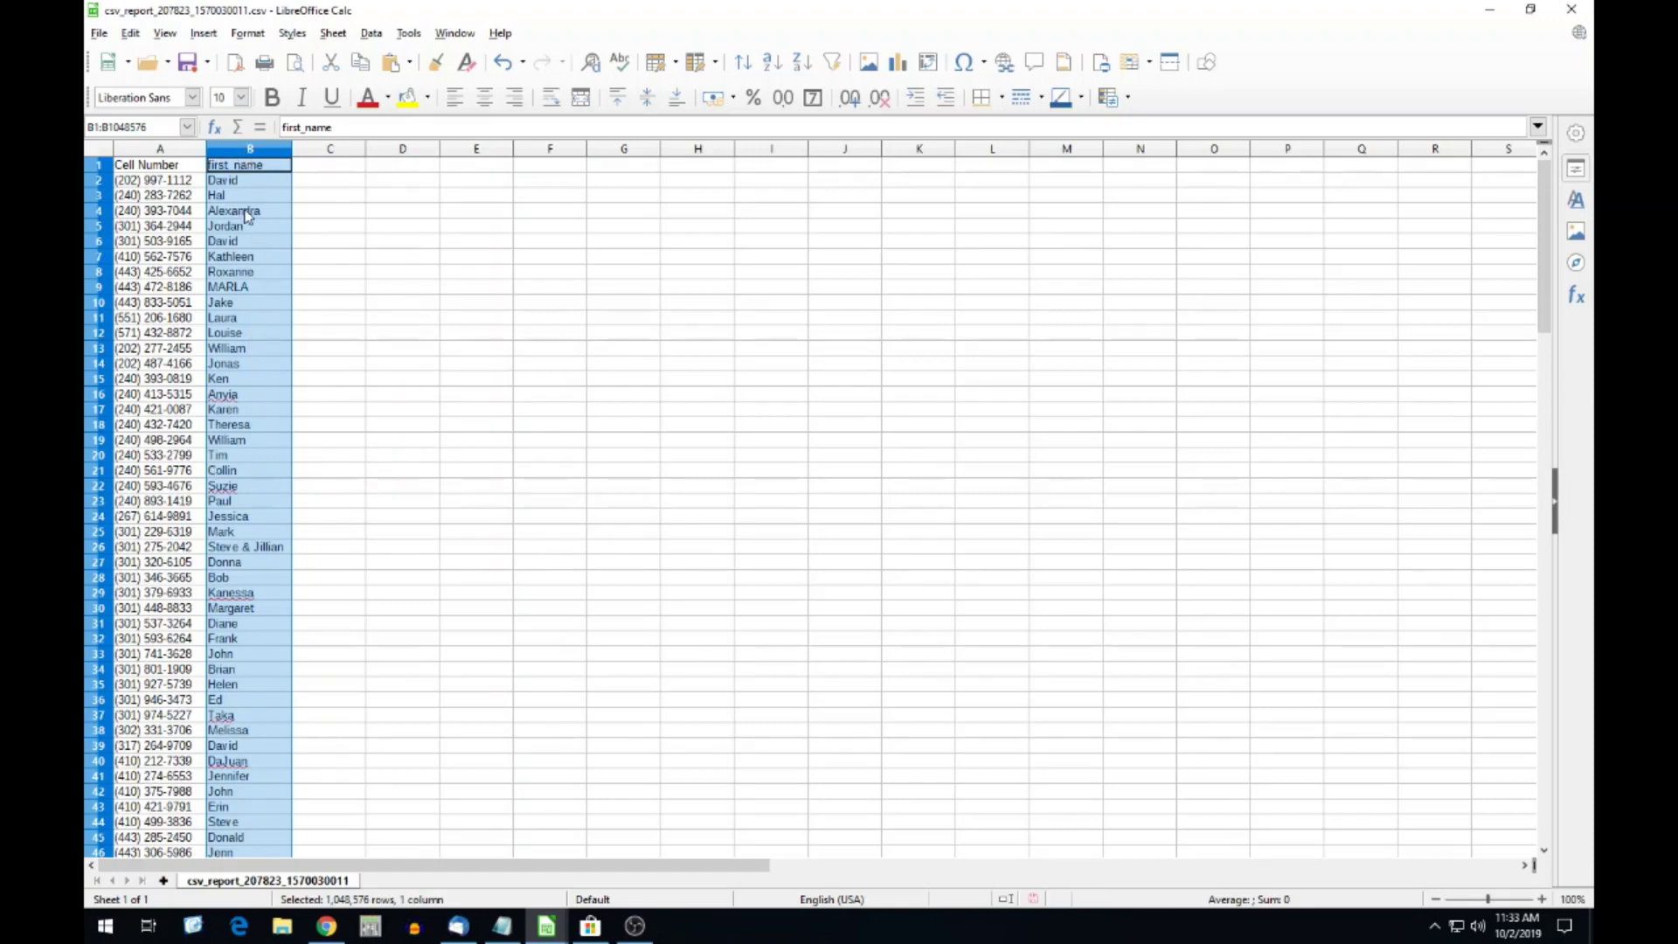
right_click(227, 158)
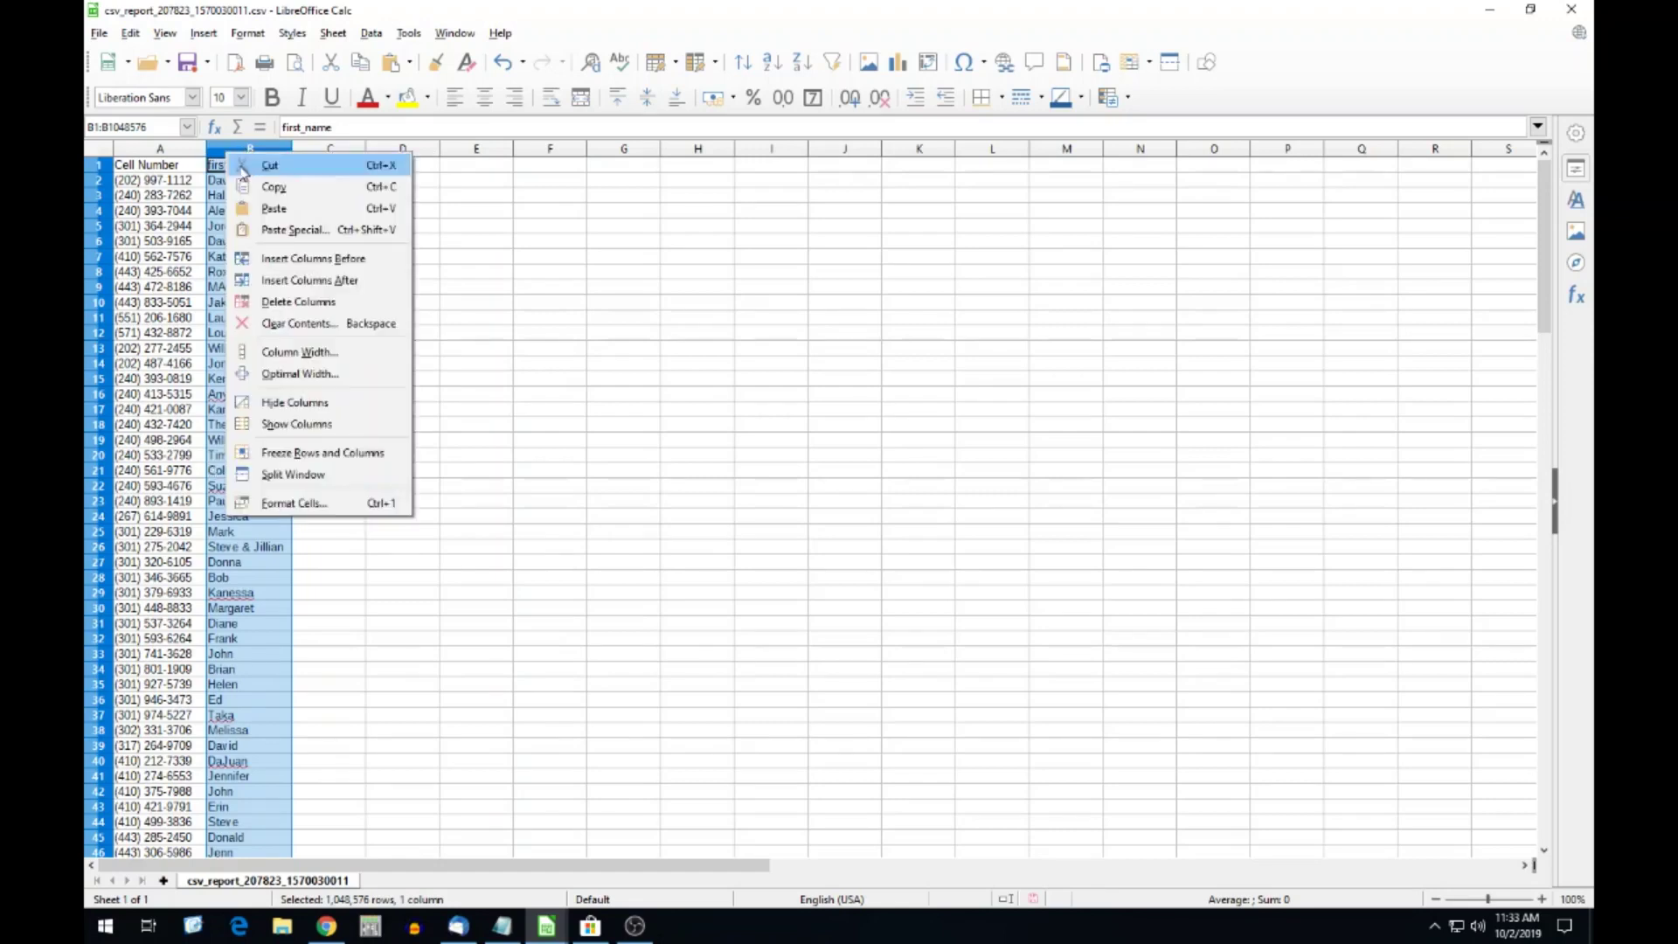
click(304, 261)
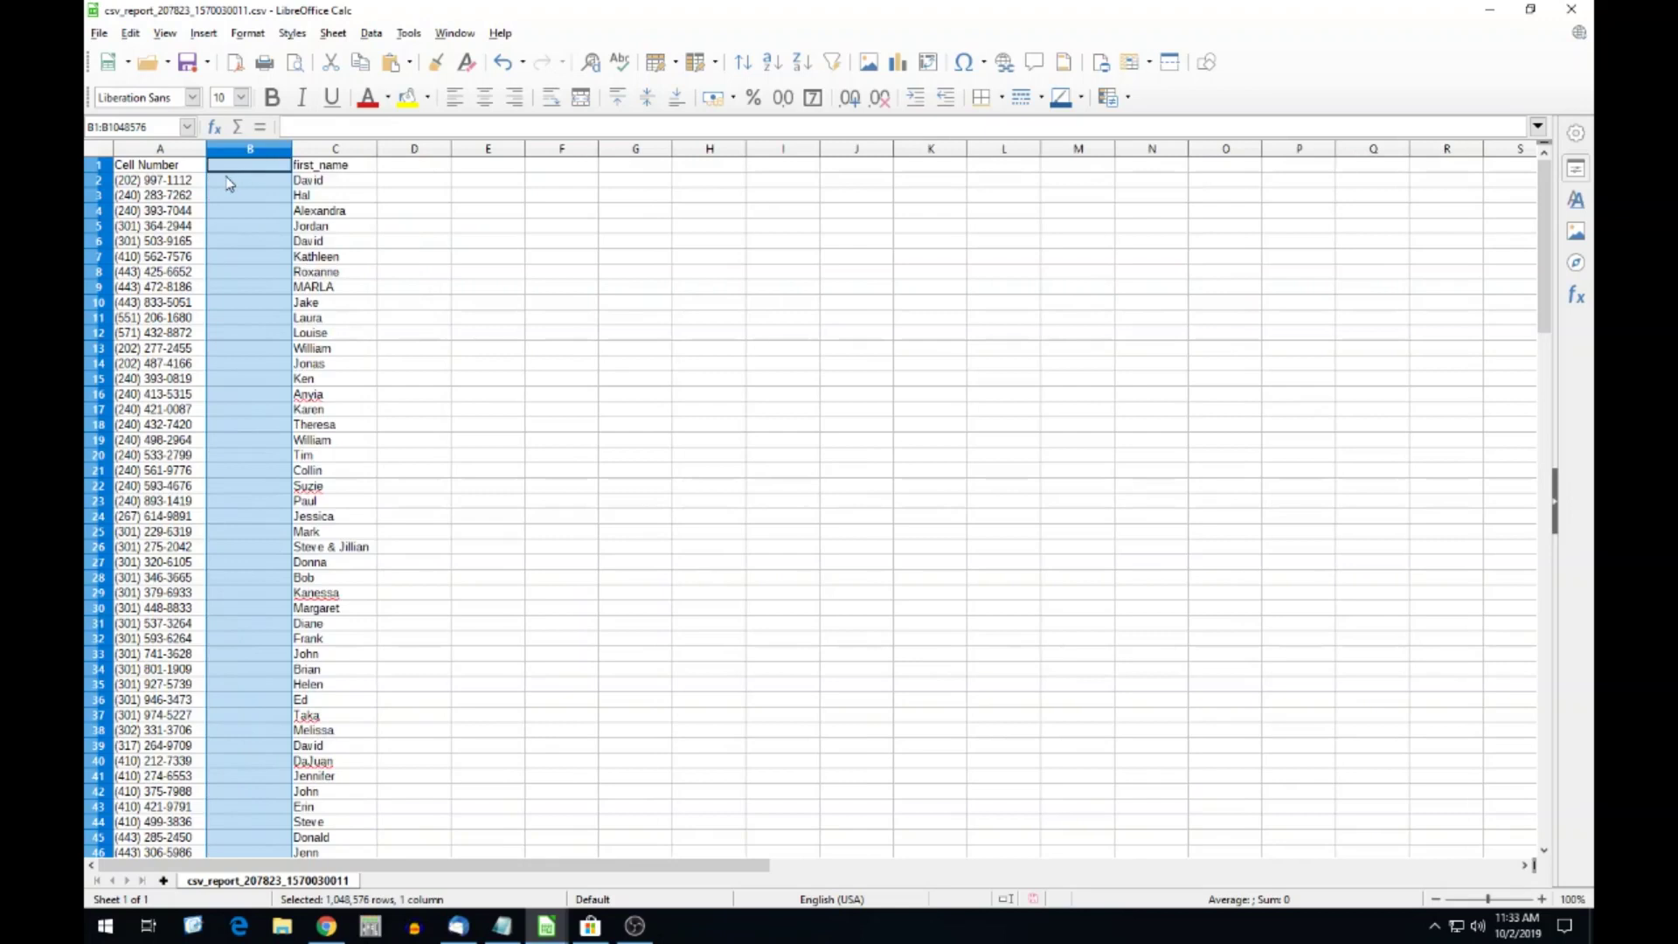
click(229, 182)
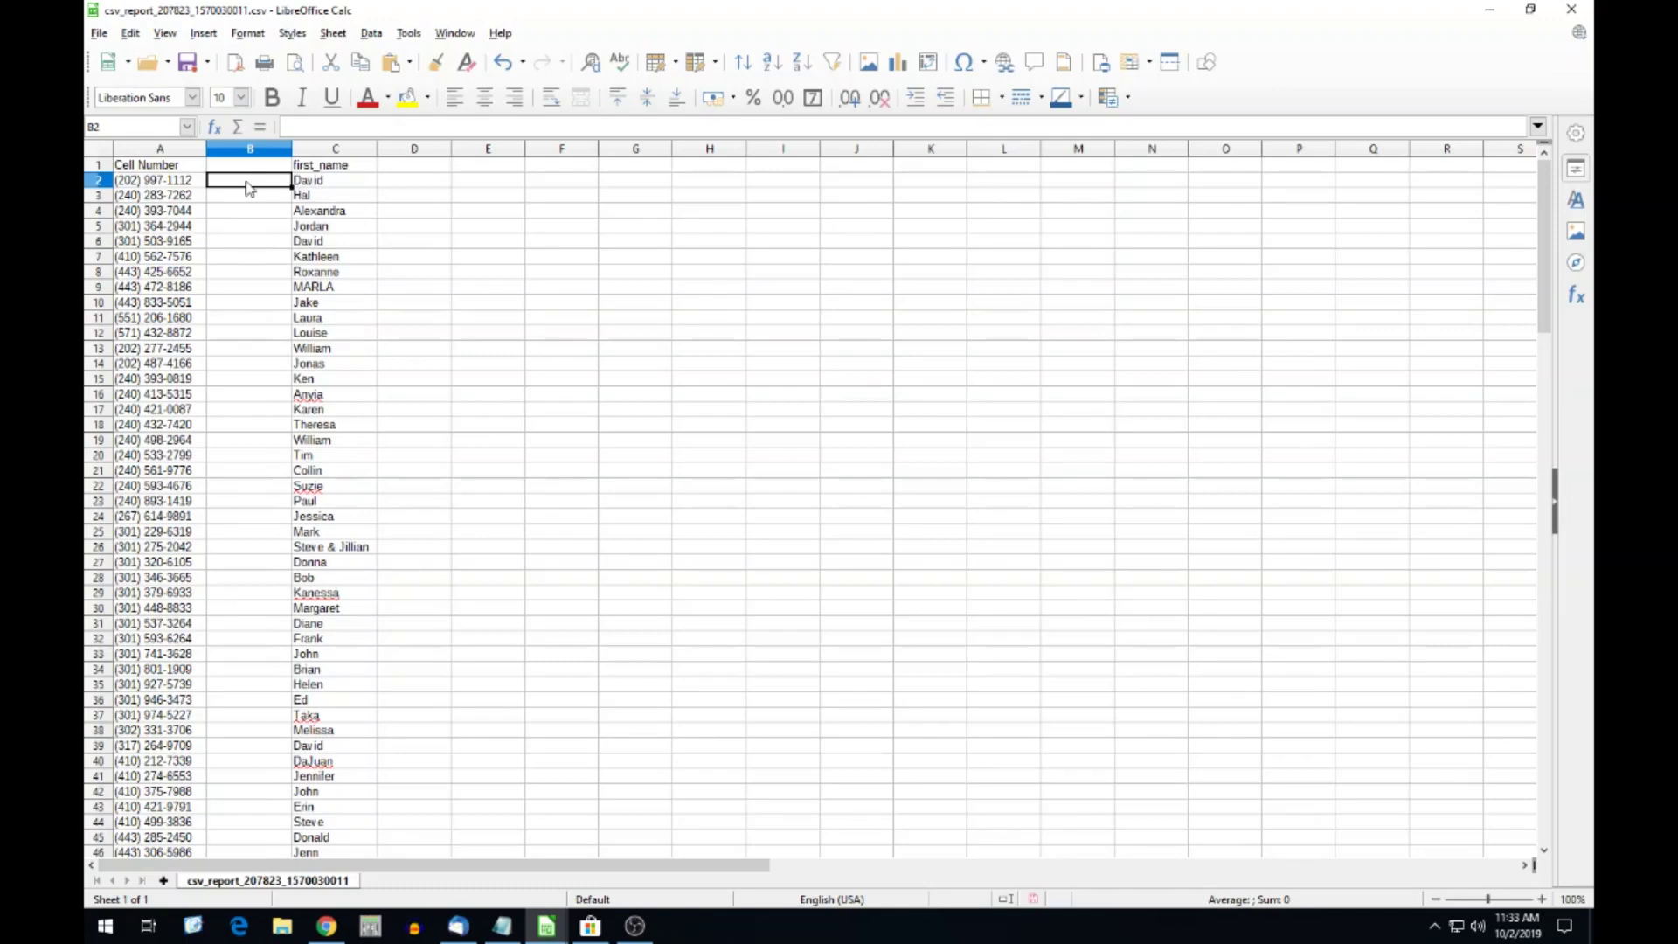
Enter =(A2)&"," in cell B2 to append a comma to the phone number.
click(262, 128)
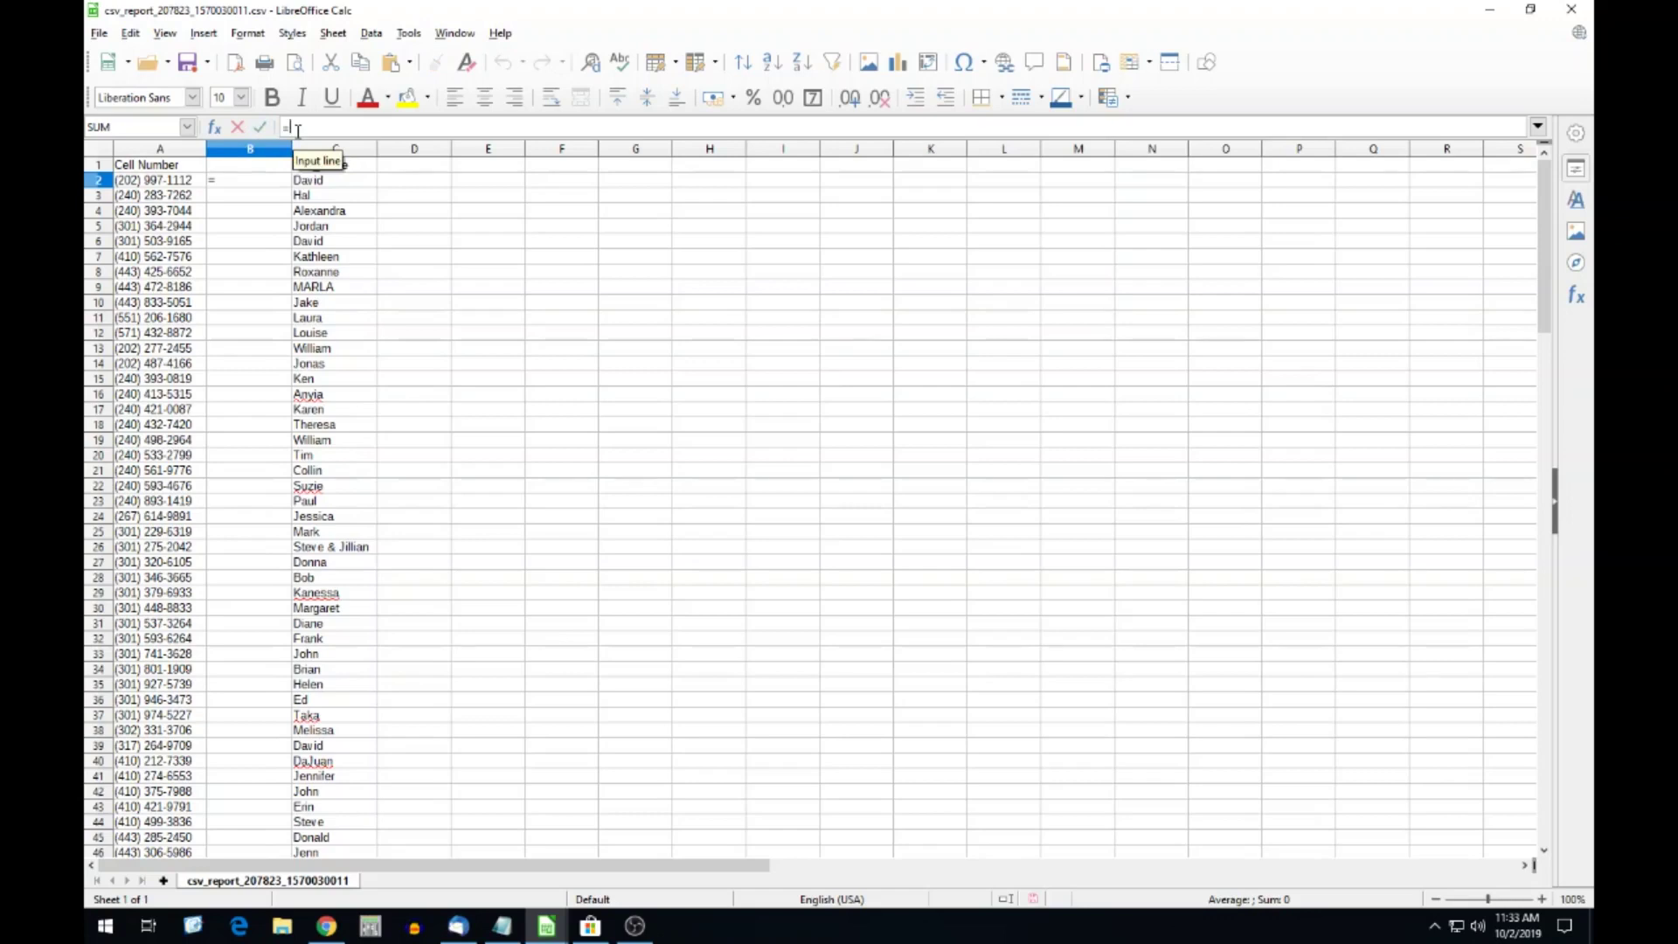
text((A2)",)
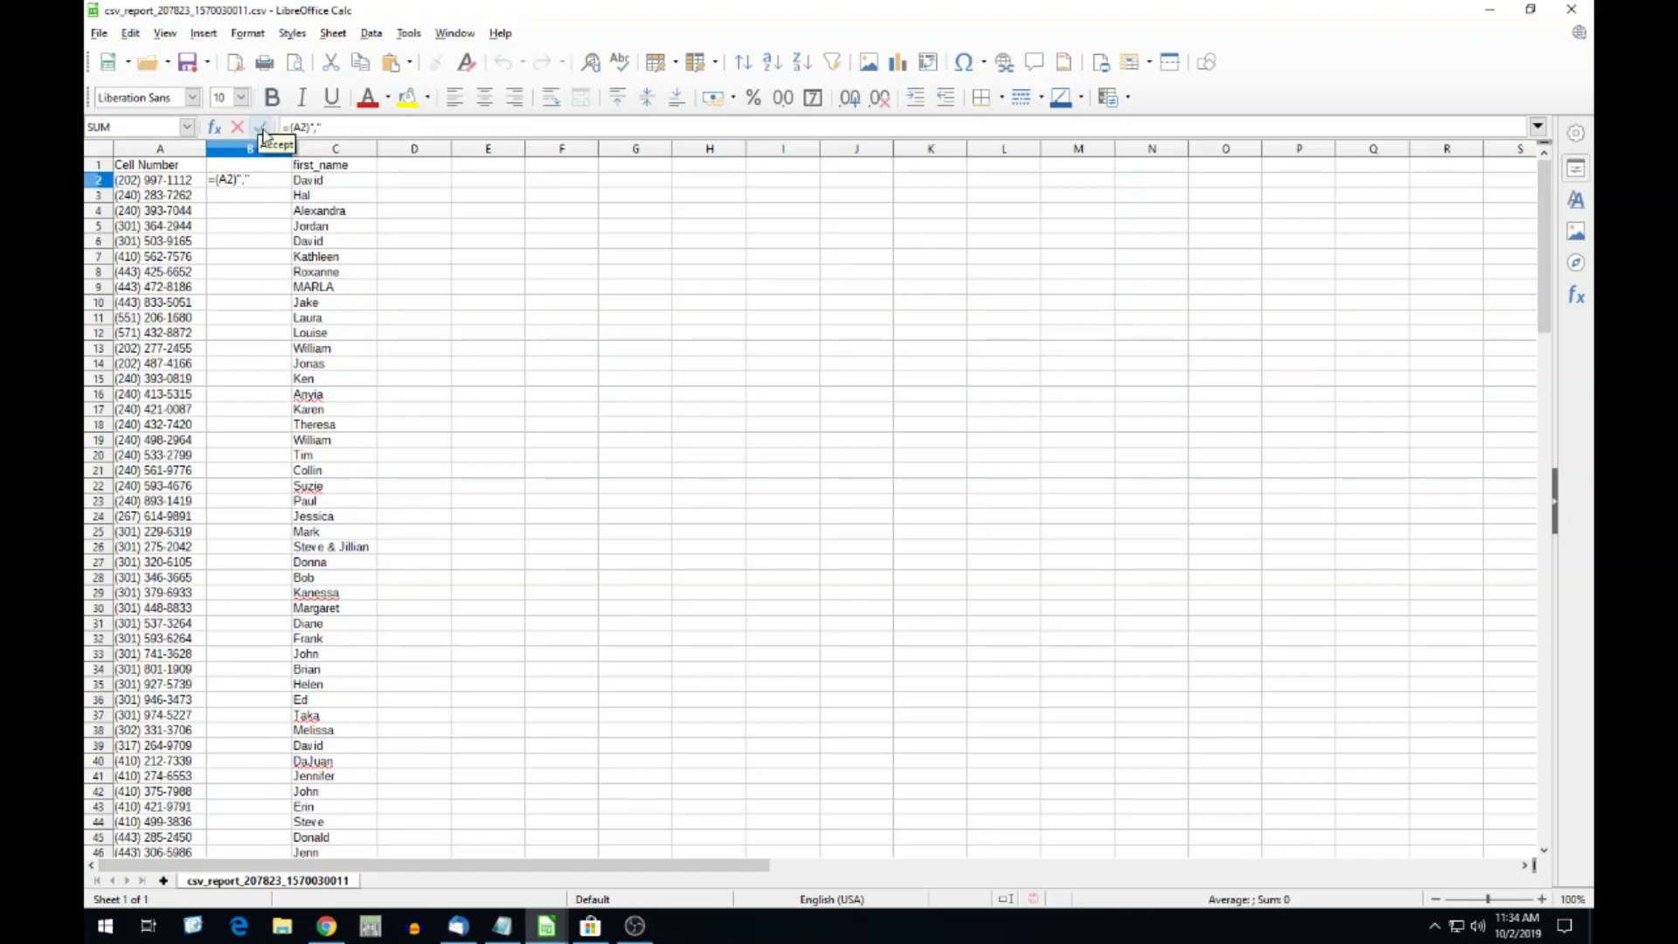
click(261, 133)
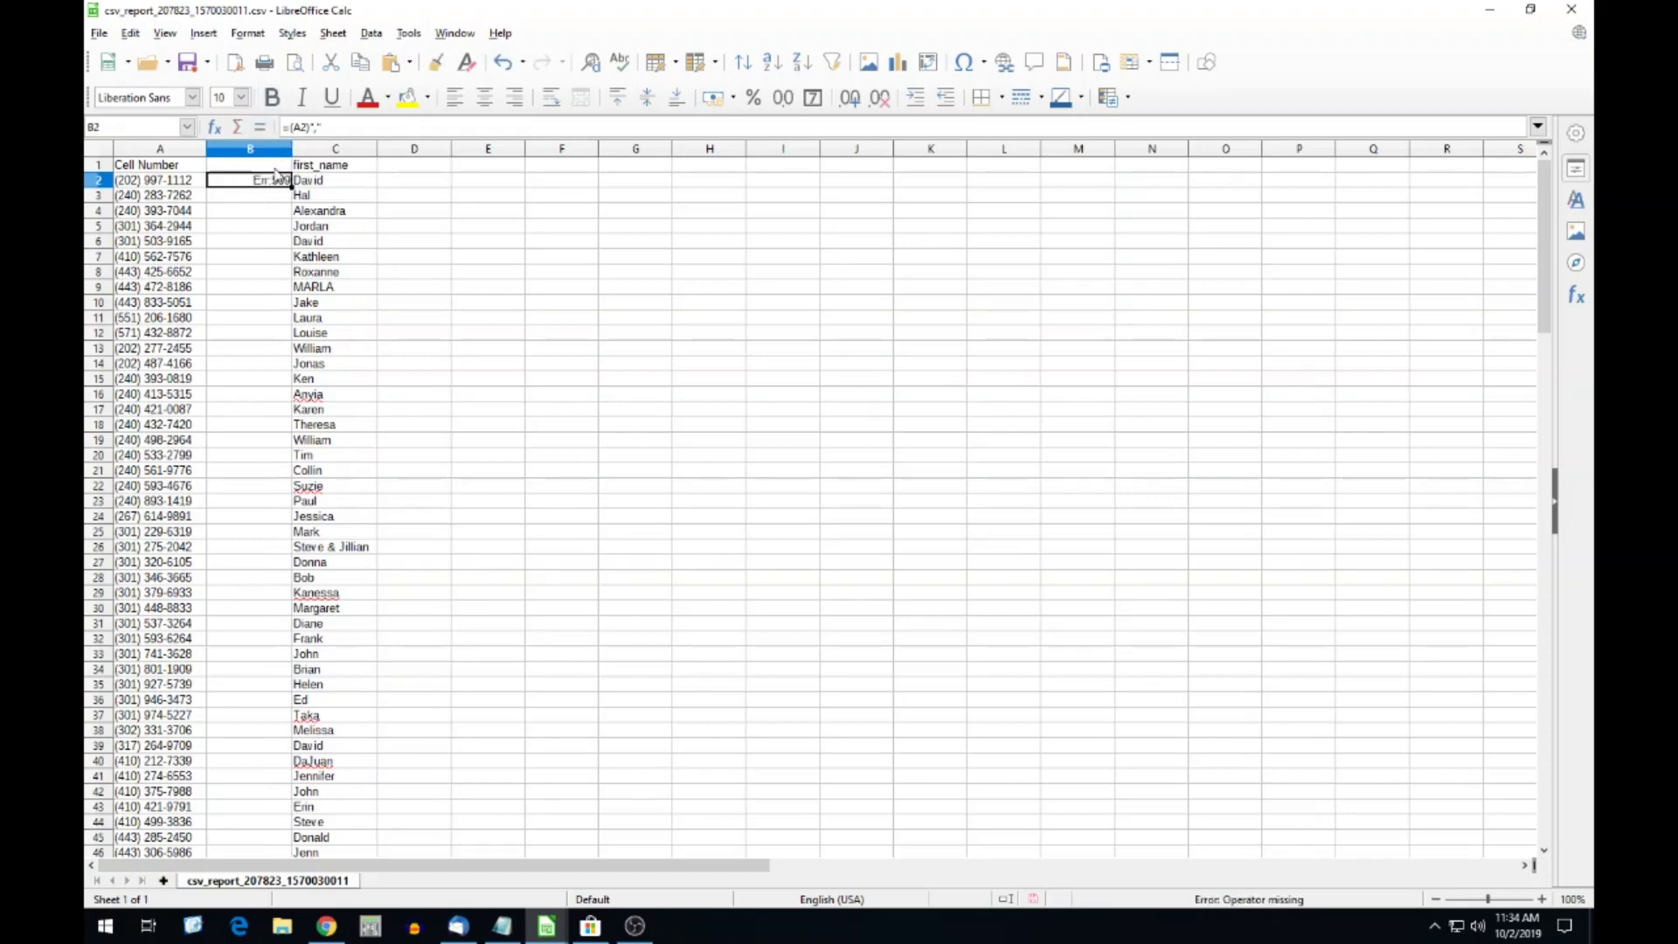
drag(291, 148, 310, 148)
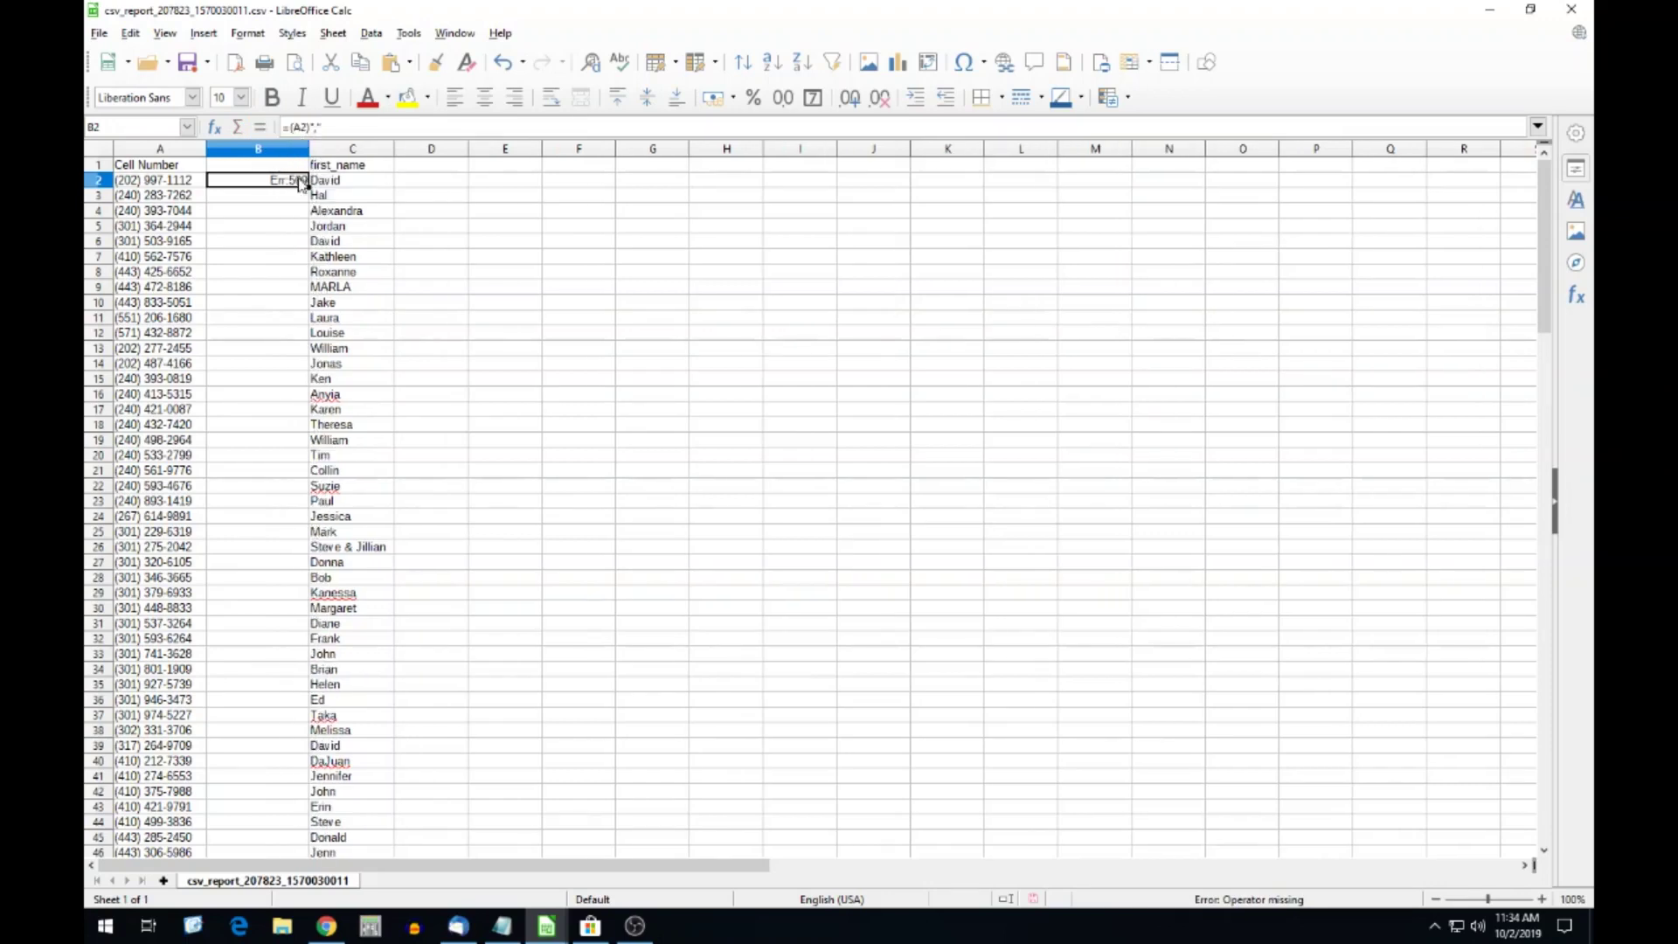
key(ctrl+z)
key(ctrl+z)
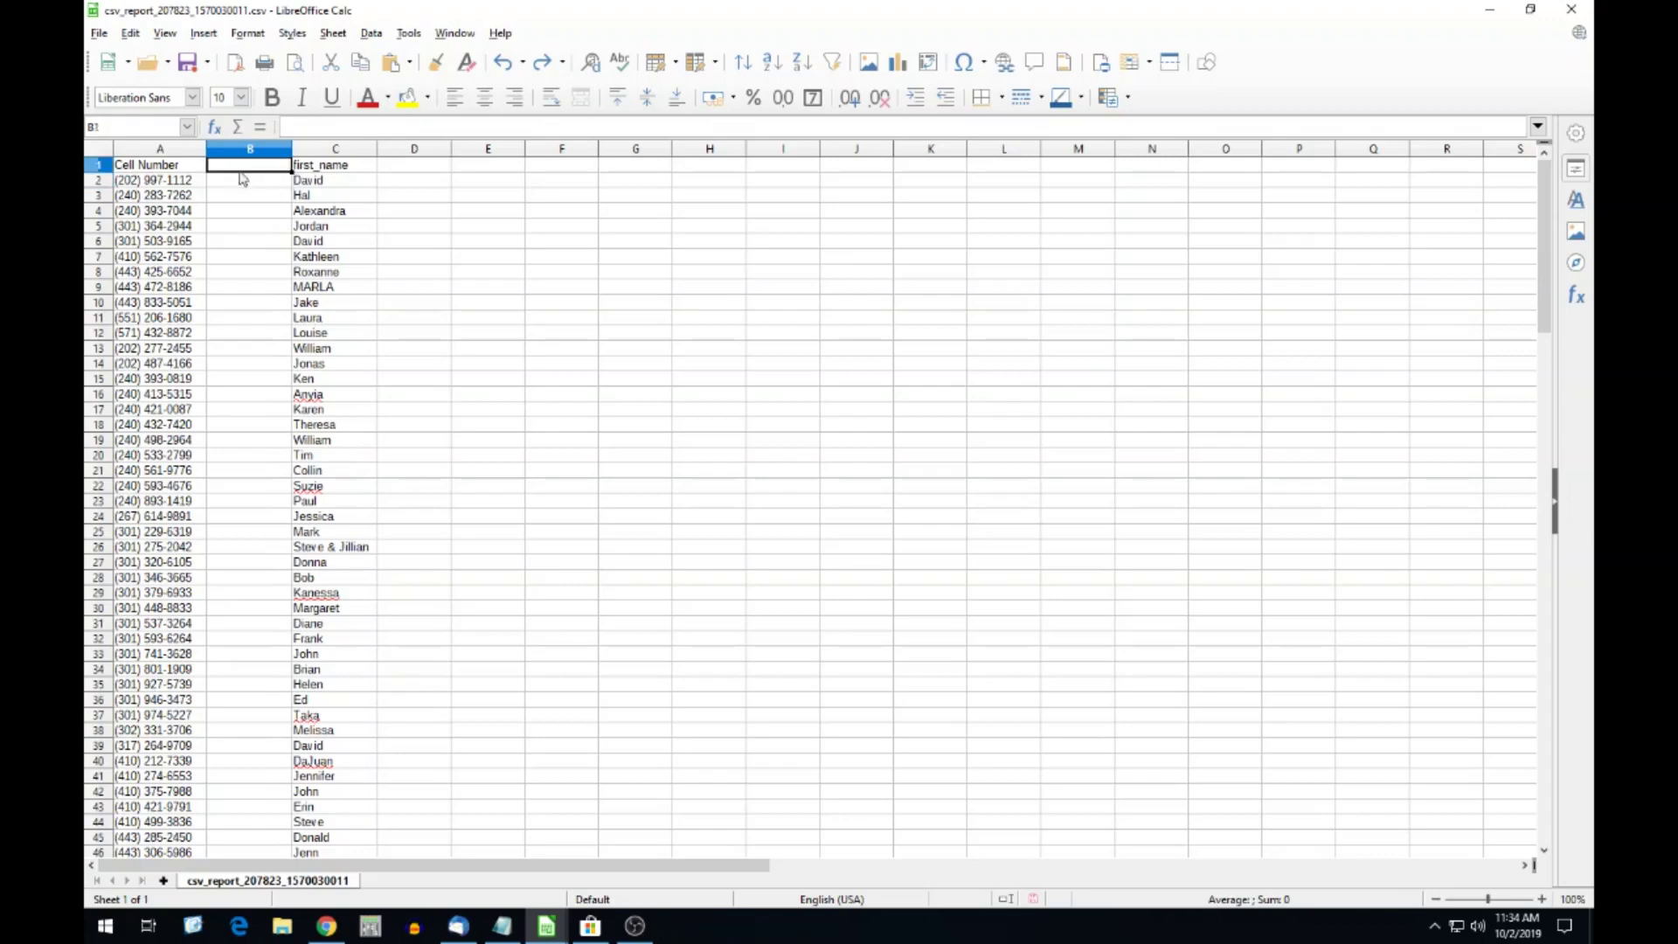
click(257, 126)
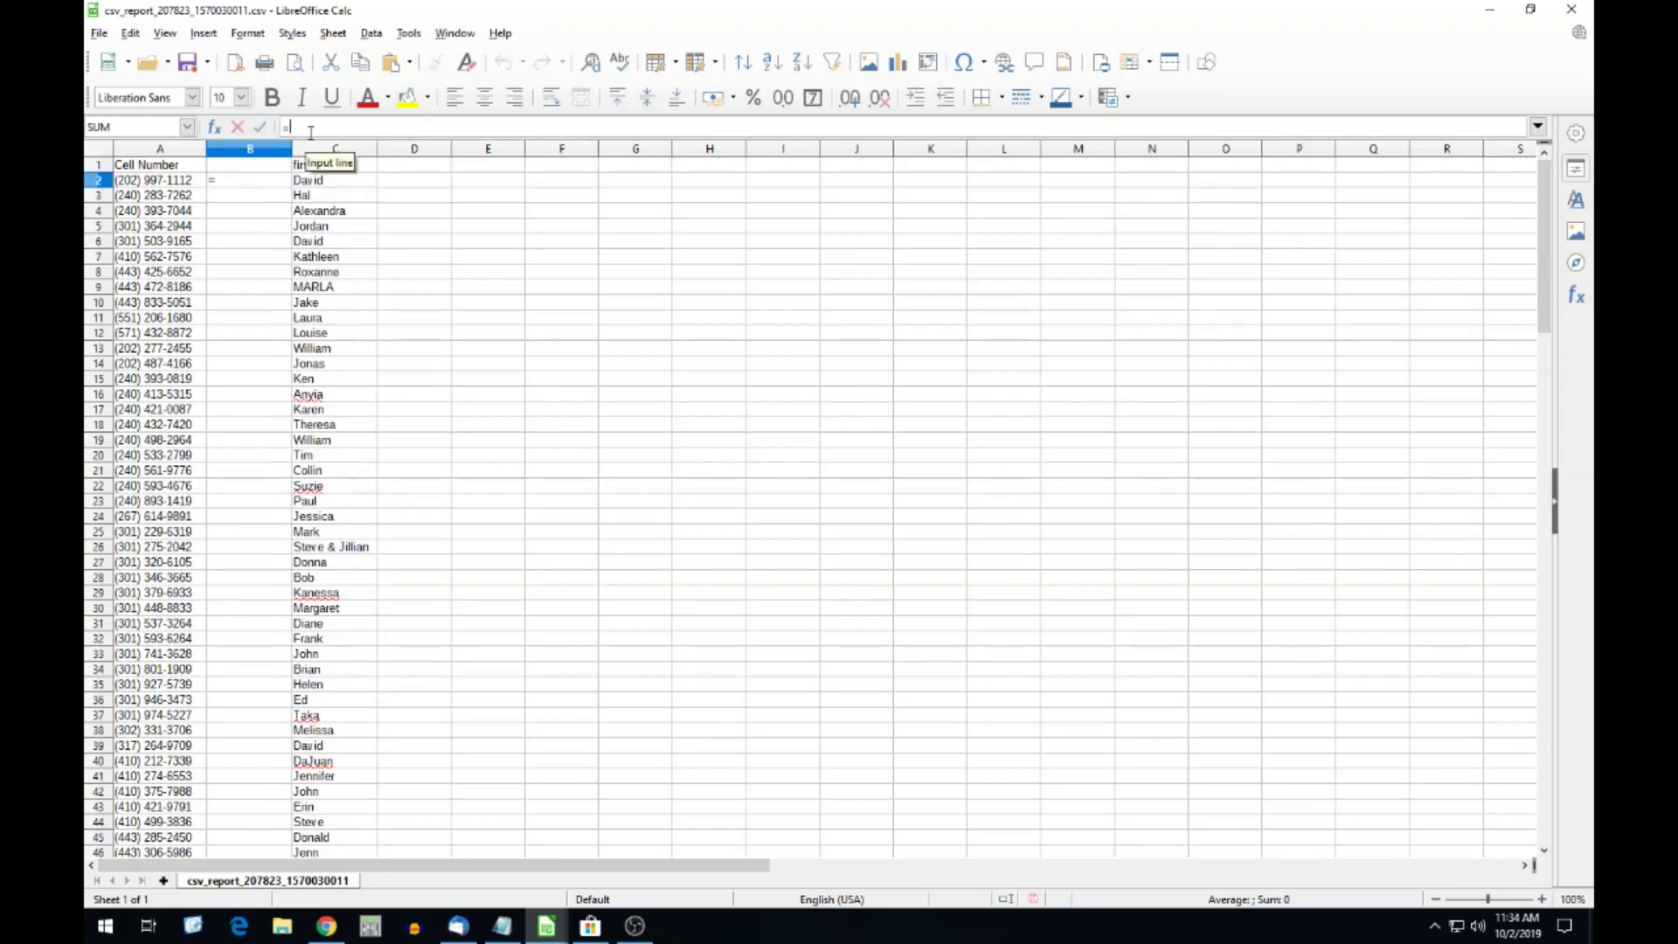
text((A2))
text(&",)
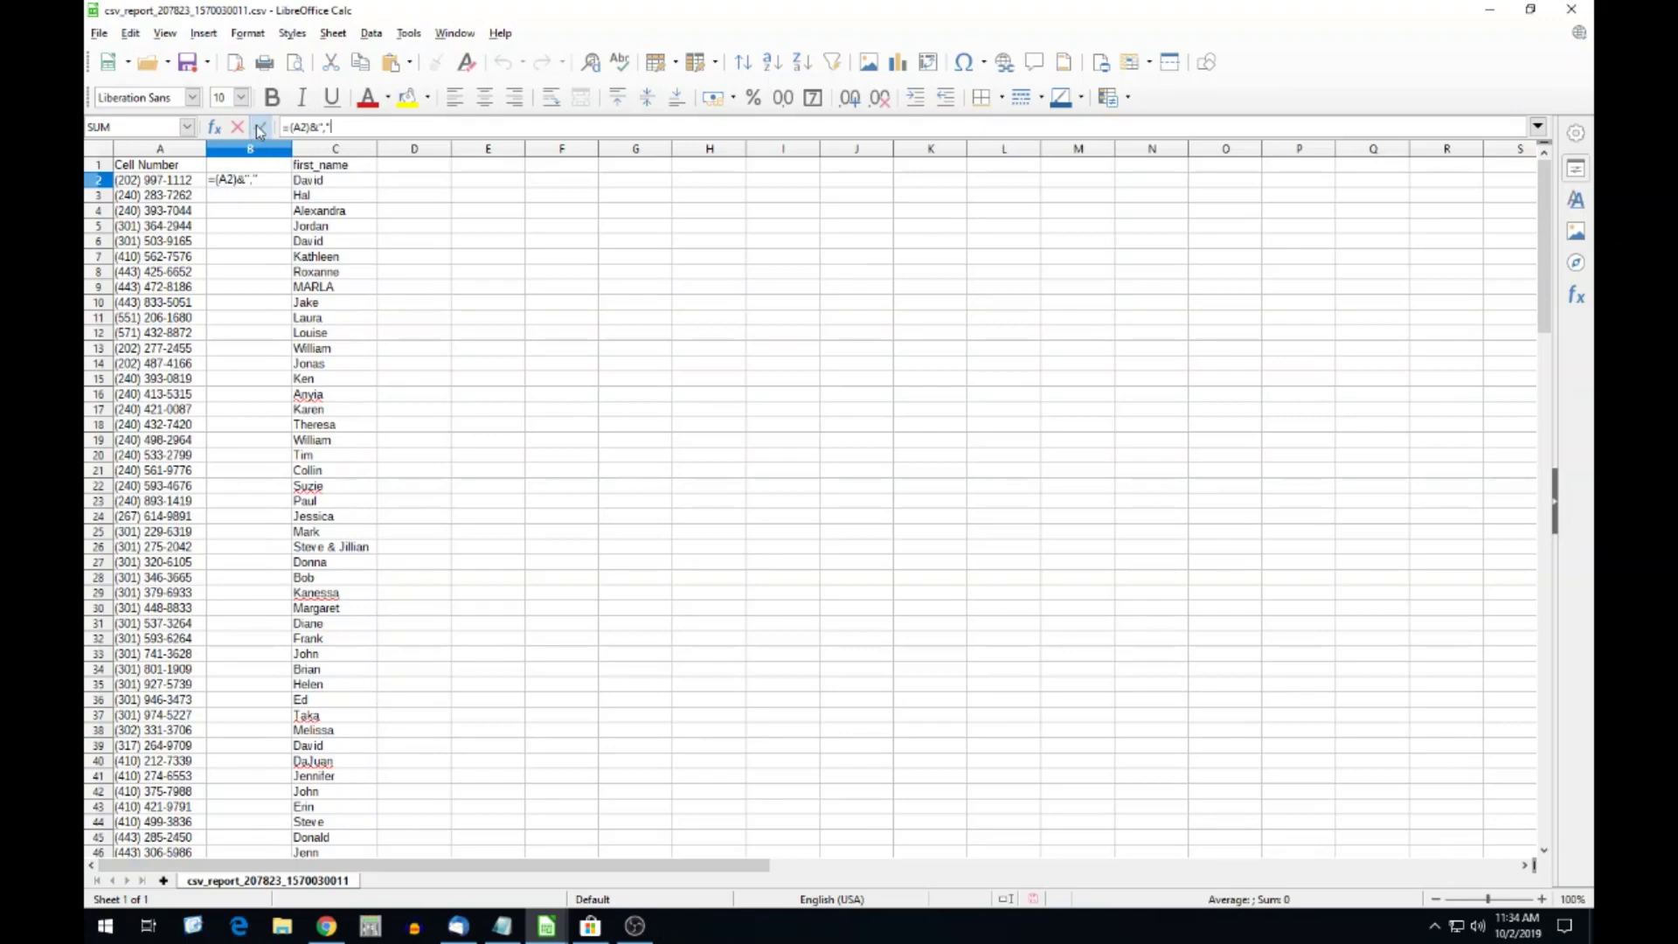
click(259, 127)
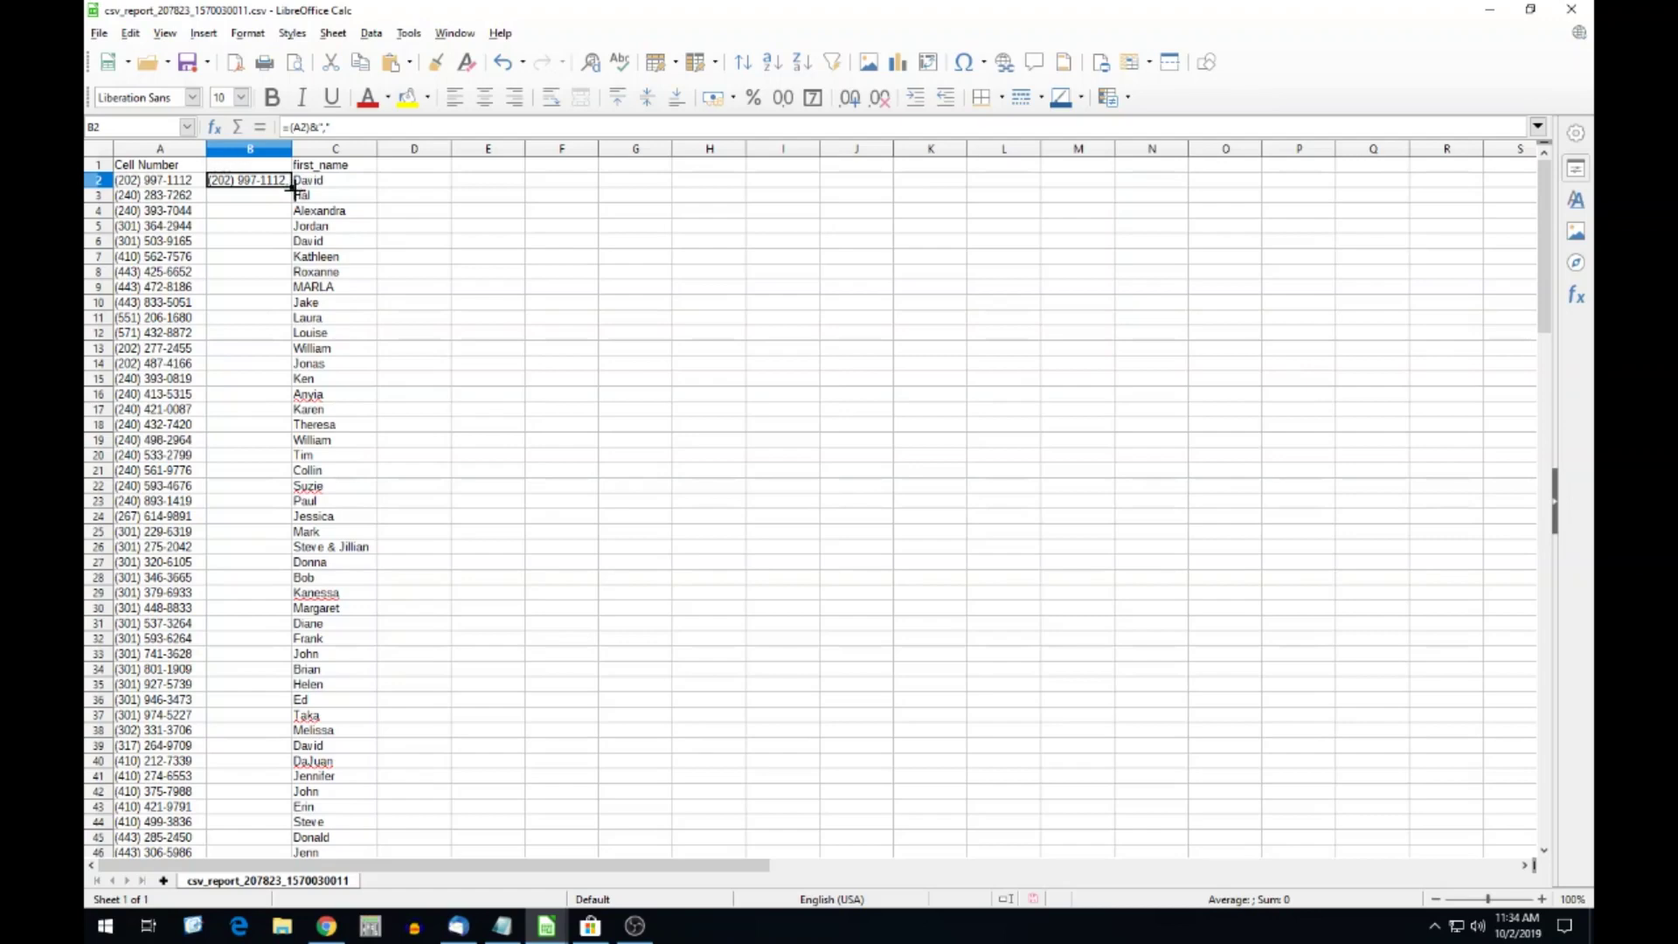
Fill the B2 comma formula down column B to row 132.
mouse_move(293, 187)
mouse_down()
mouse_move(328, 498)
mouse_move(291, 900)
mouse_move(291, 449)
mouse_move(245, 144)
mouse_move(249, 166)
mouse_move(288, 168)
mouse_move(285, 213)
mouse_up()
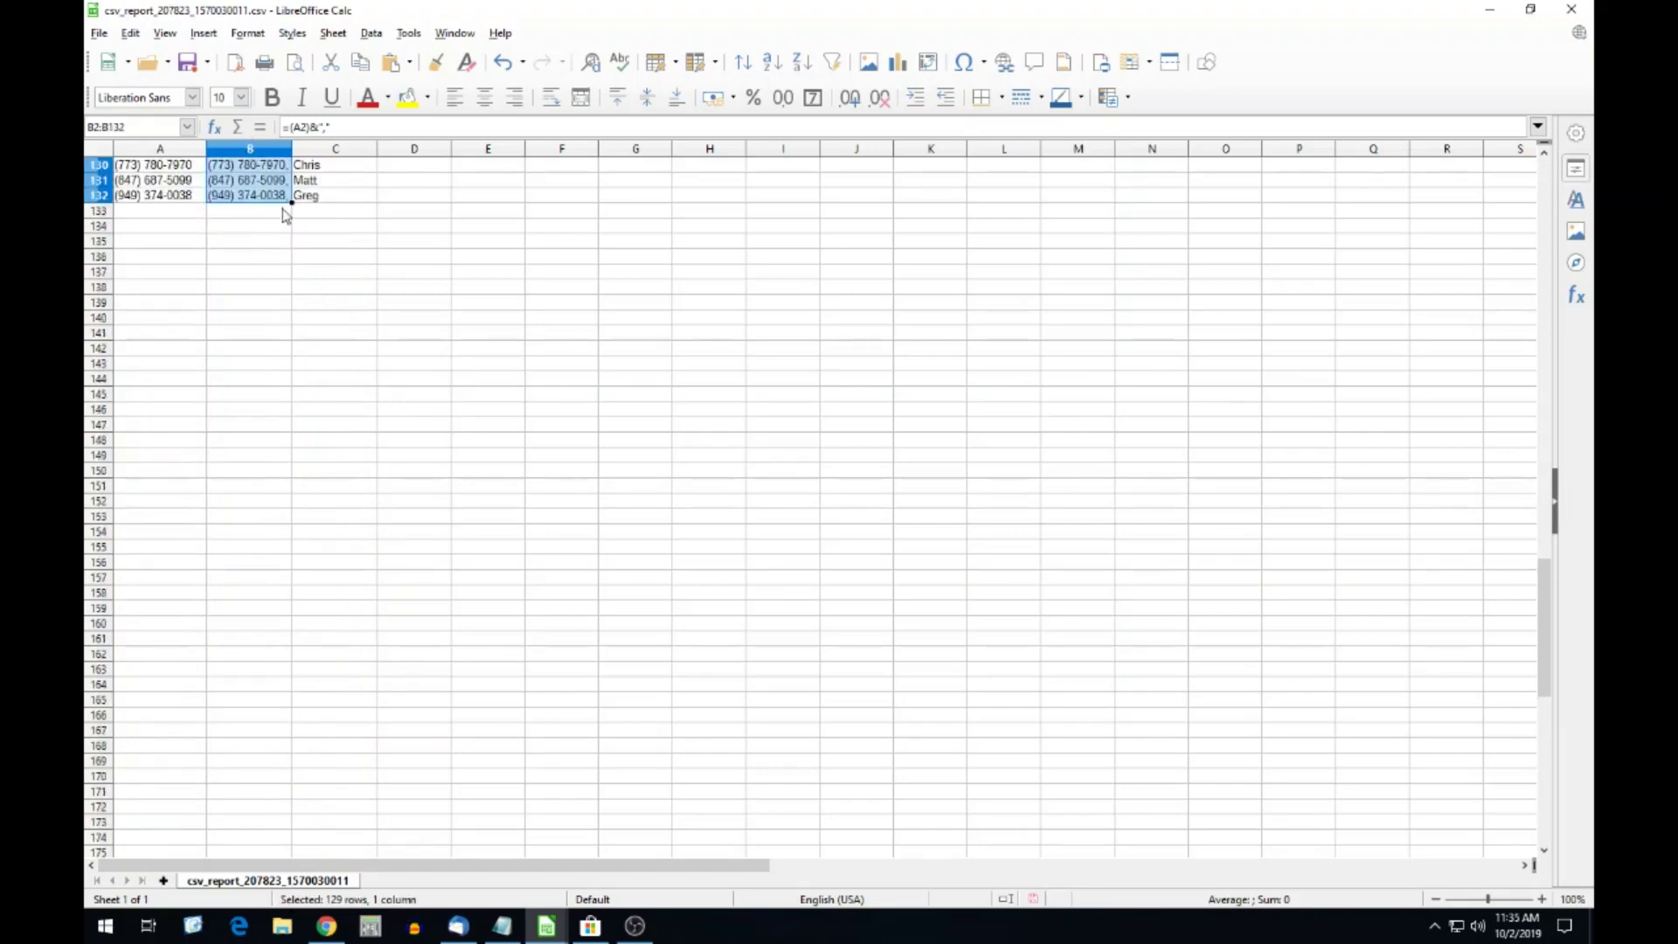
click(302, 246)
scroll(302, 253, up, 20)
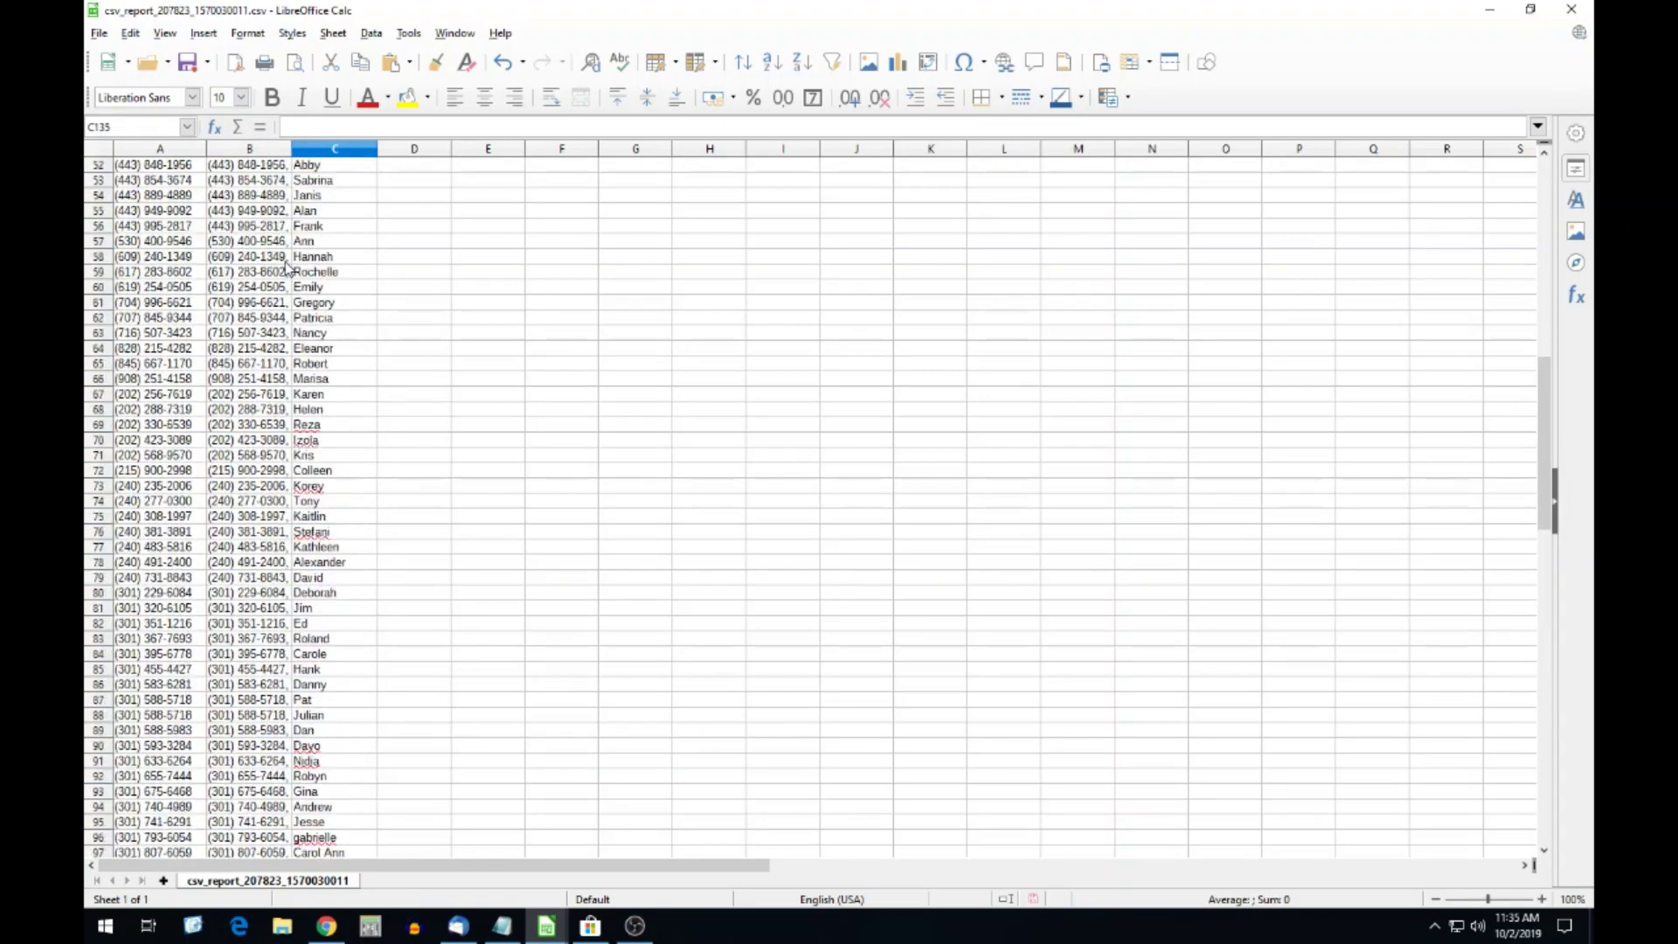
scroll(286, 267, up, 10)
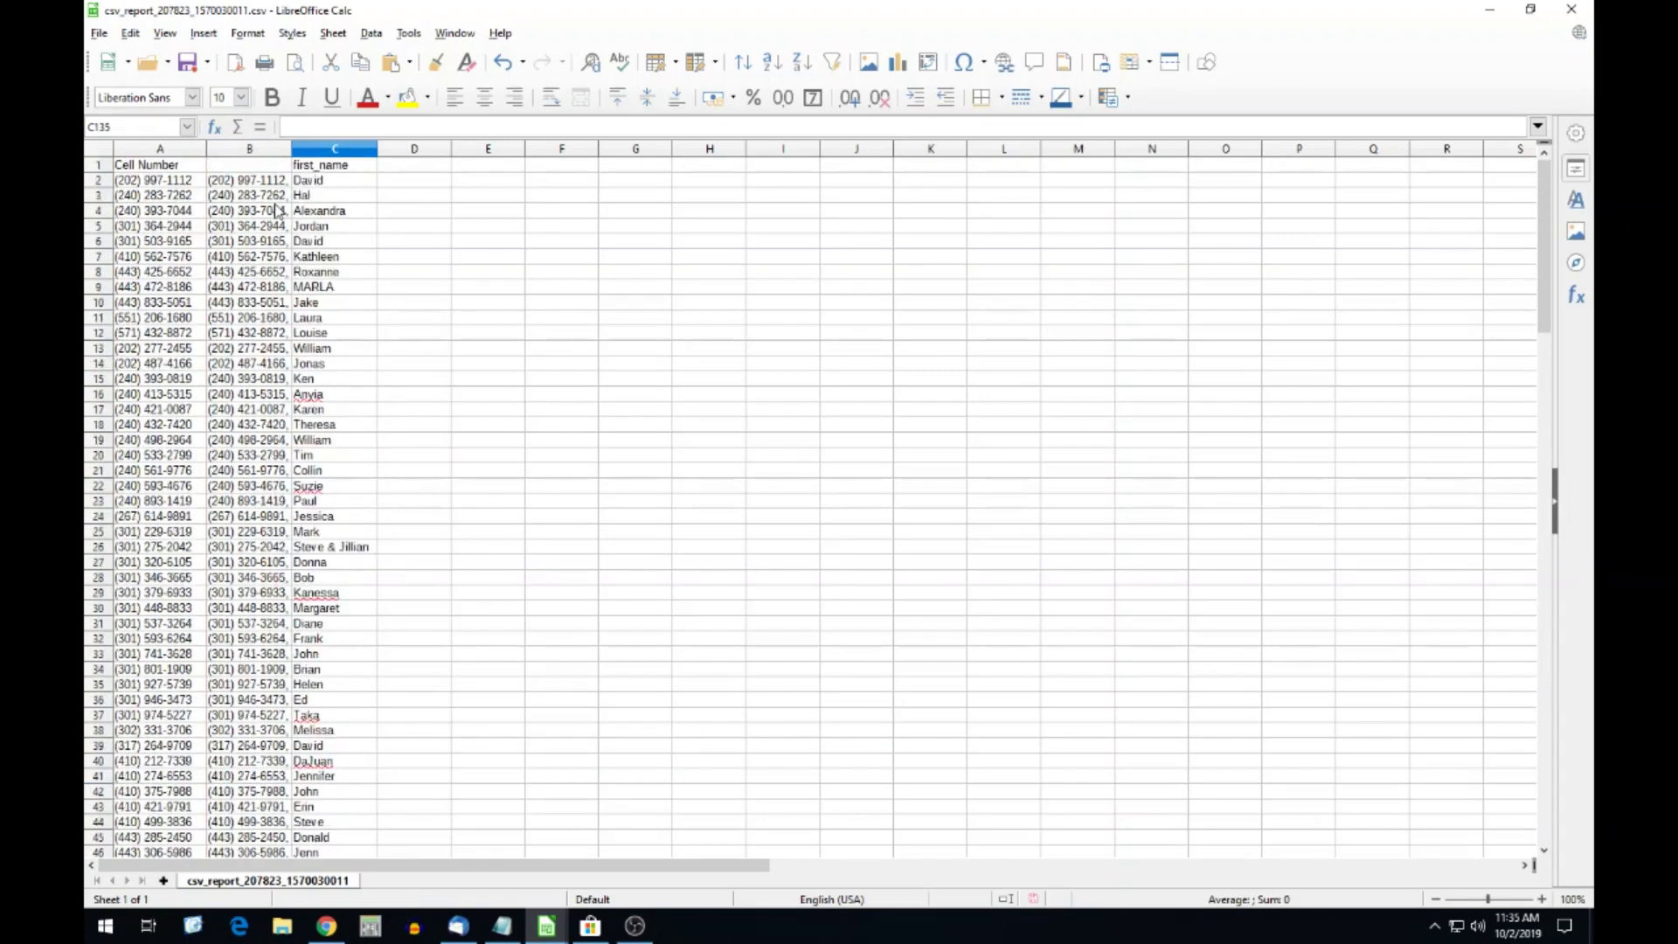
click(270, 183)
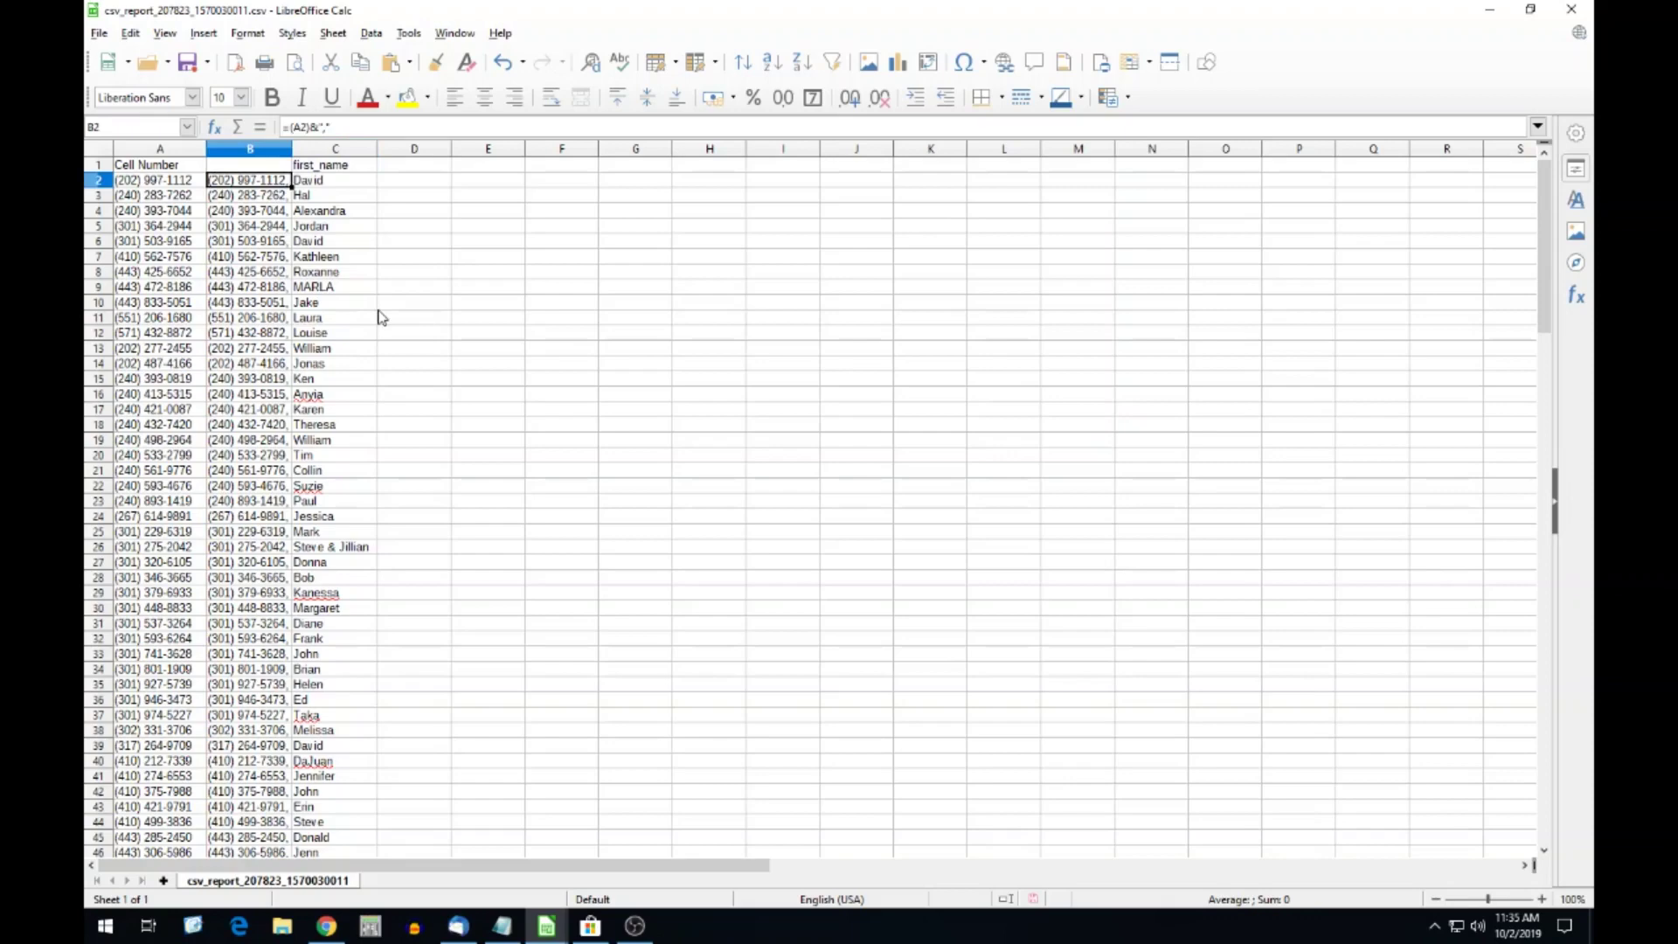
scroll(411, 450, down, 18)
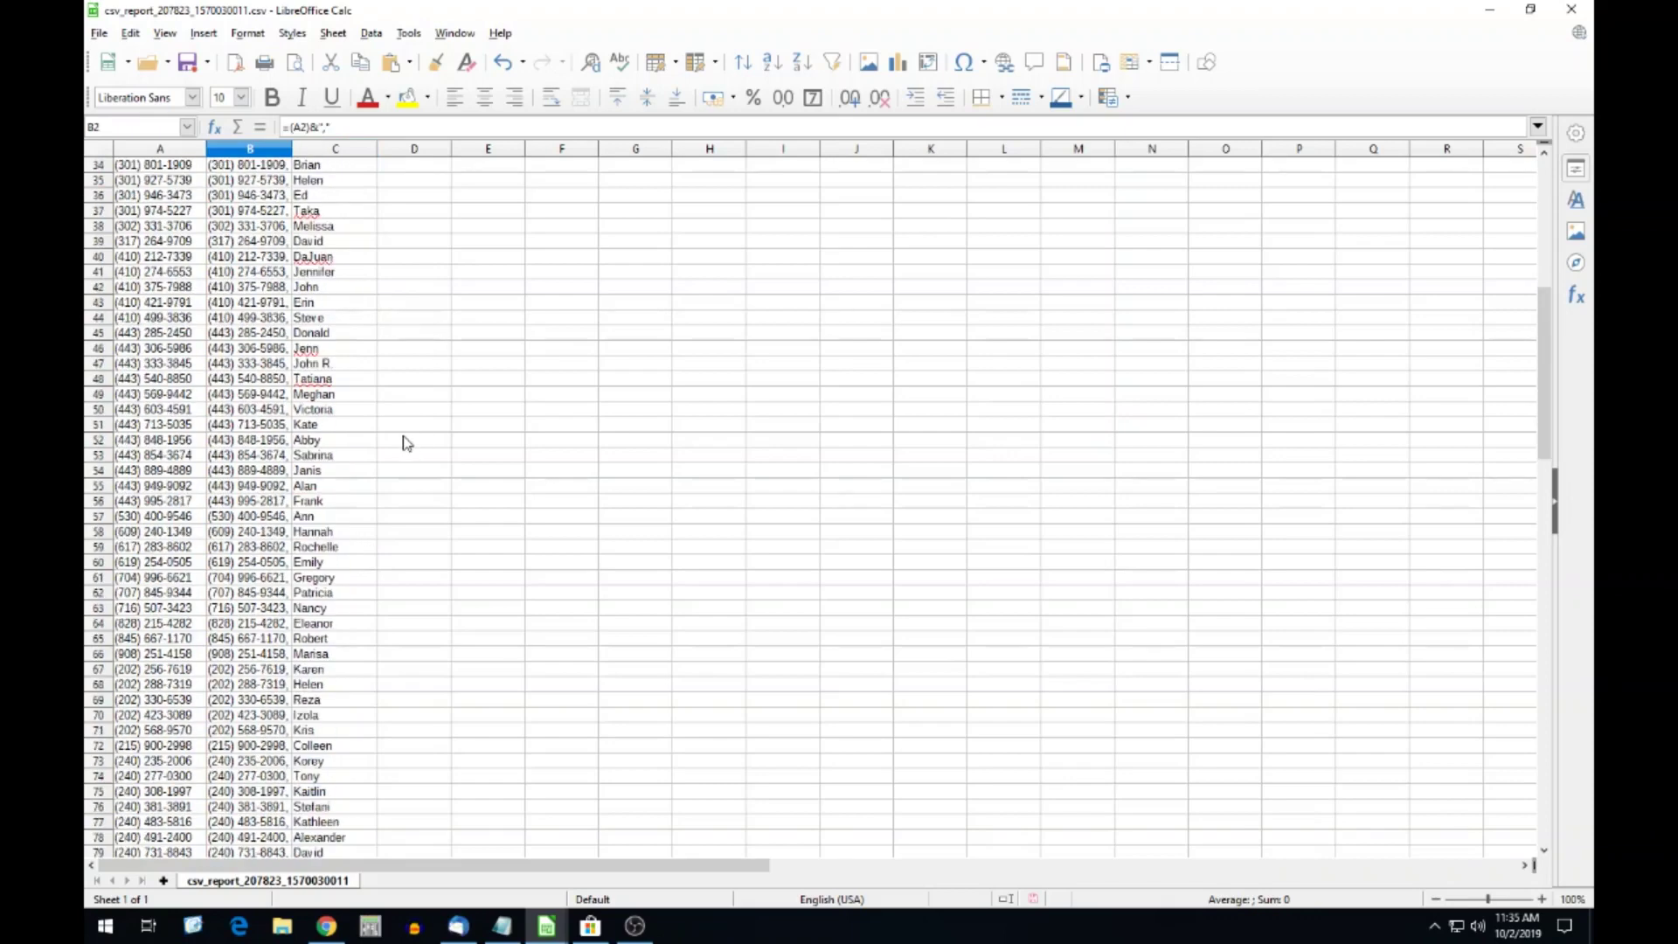
scroll(388, 467, down, 20)
scroll(384, 455, up, 20)
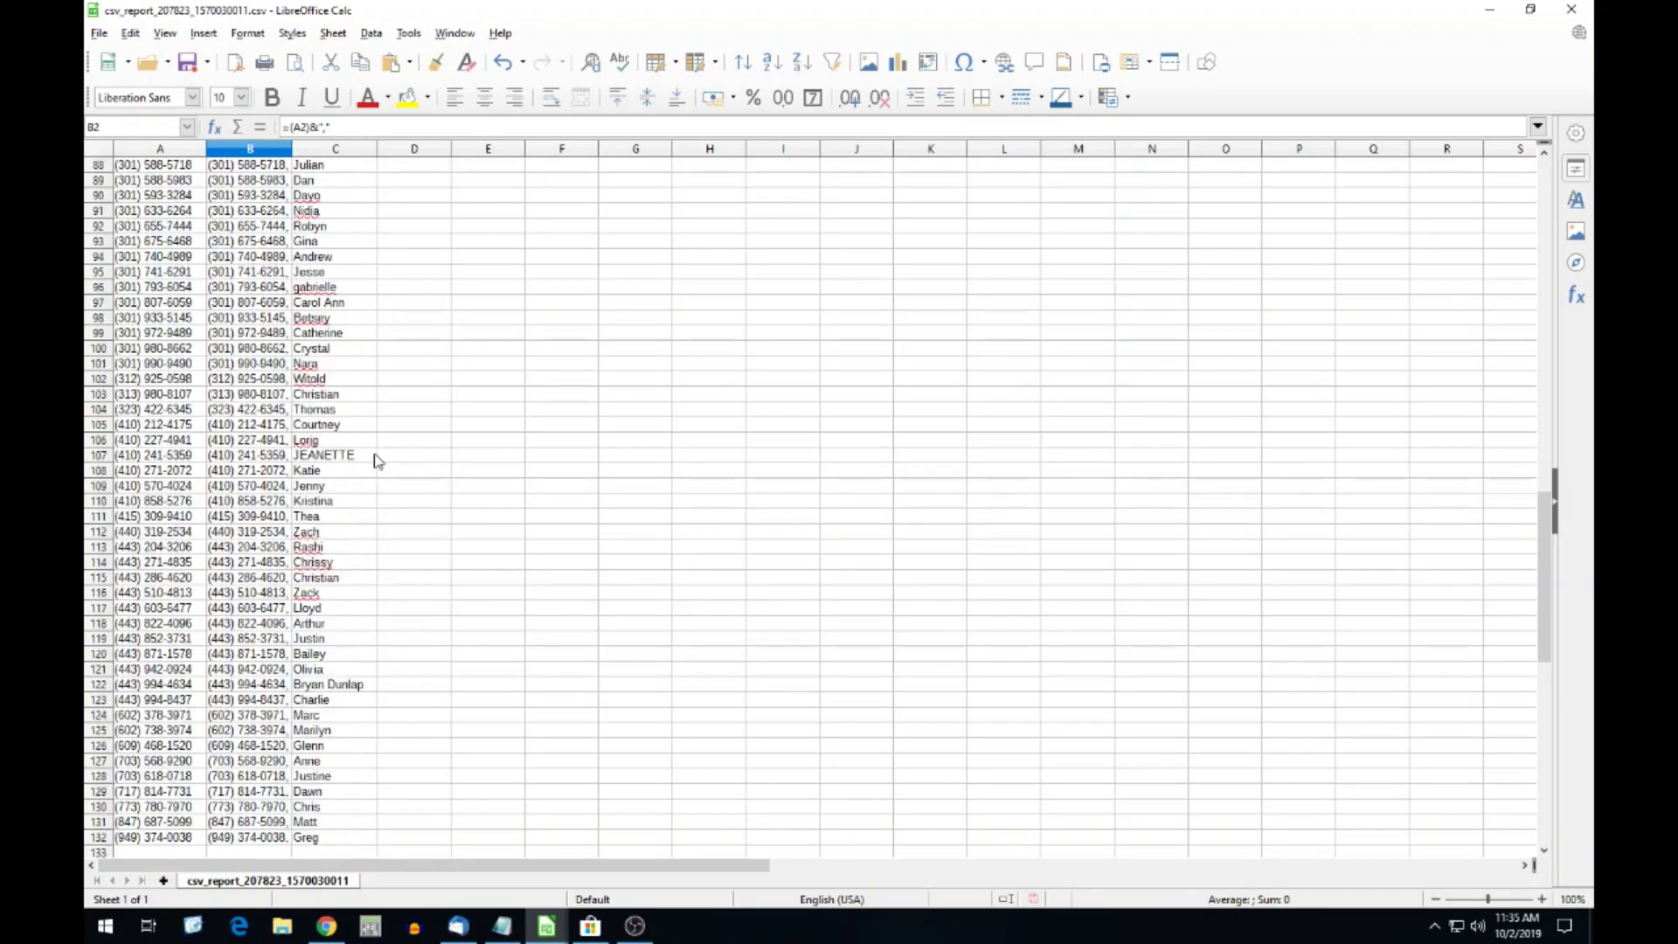
scroll(384, 450, up, 8)
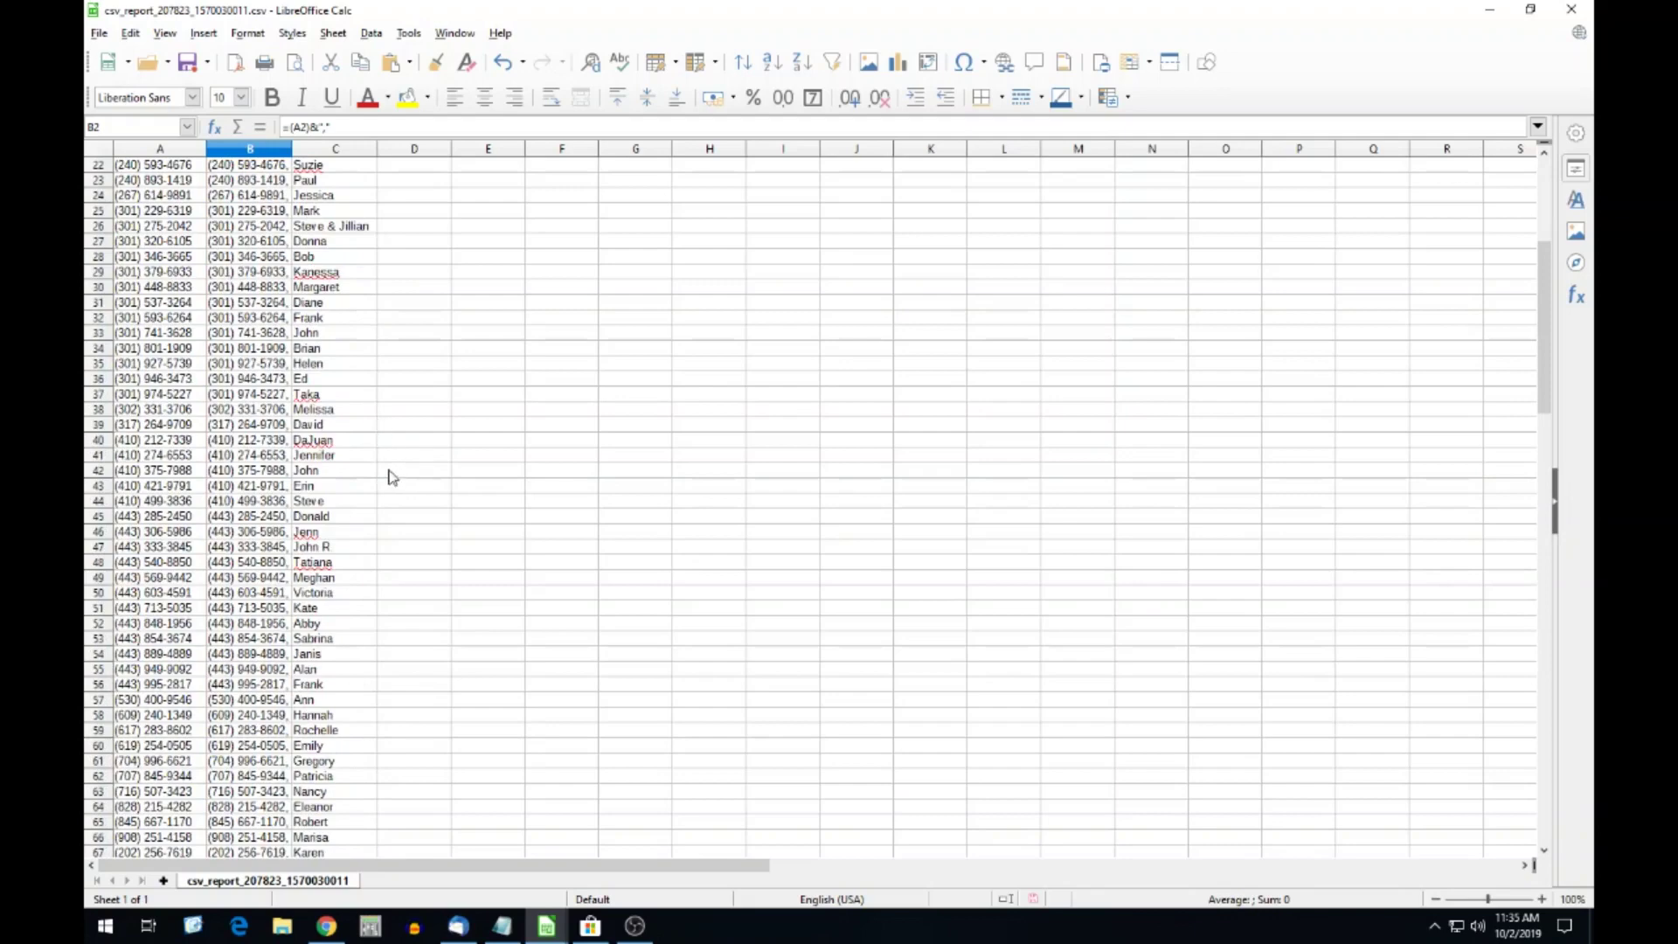
scroll(393, 463, down, 10)
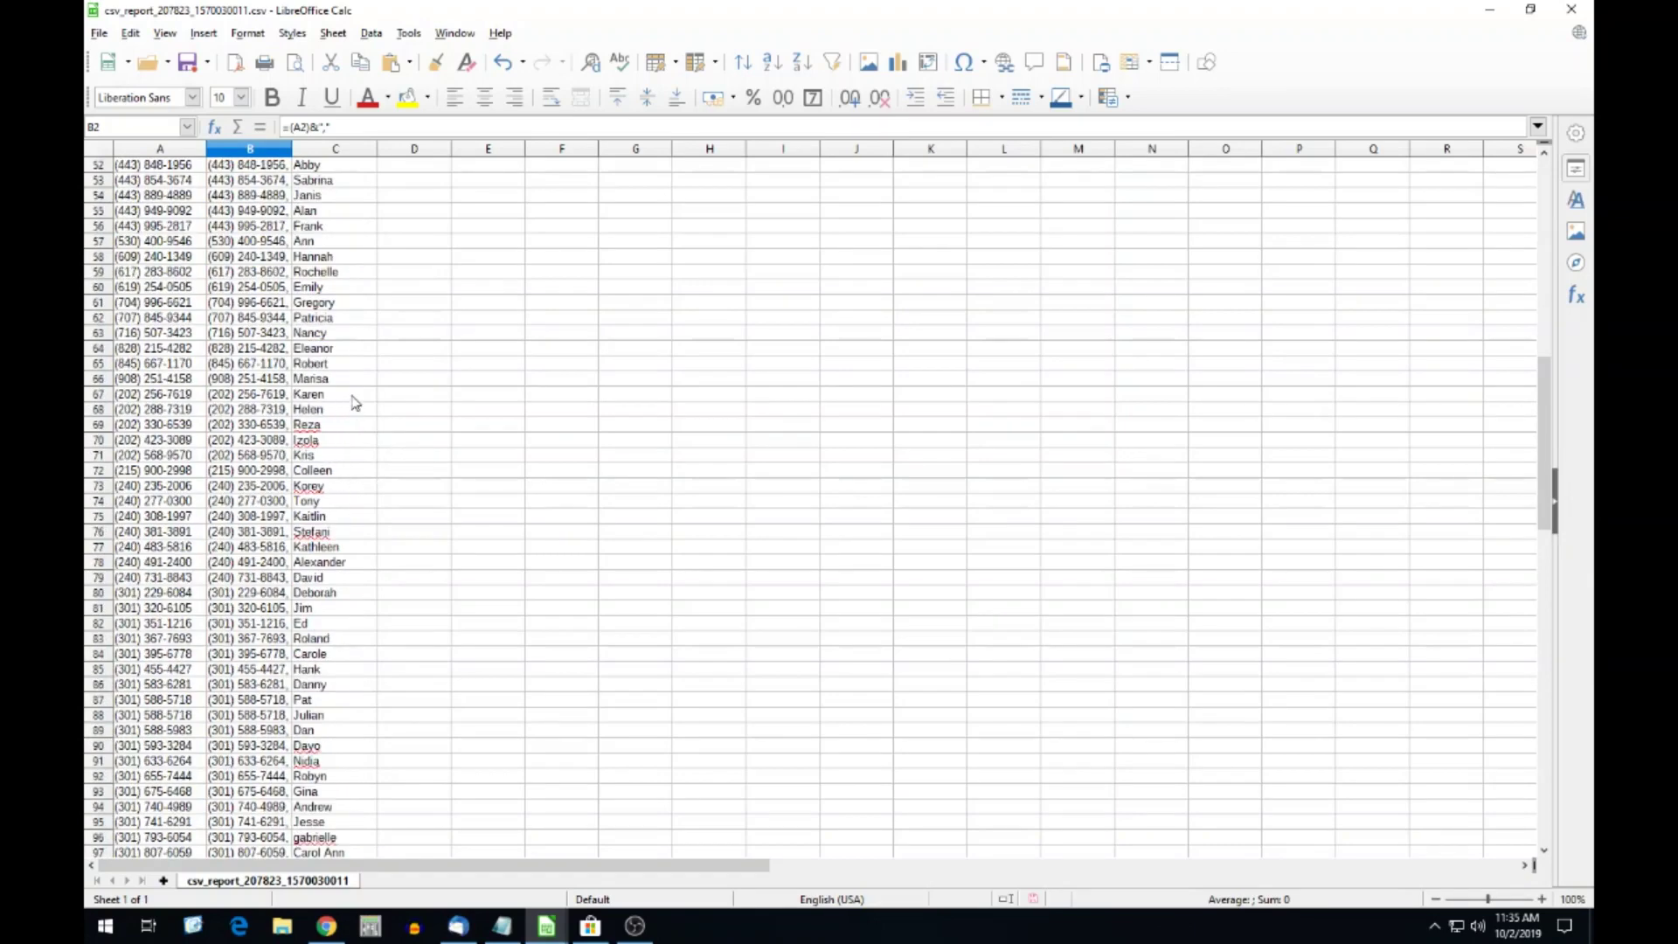
Verify the filled formulas and select B2:C65 holding the joined numbers and names.
key(Down)
key(Down)
key(Down)
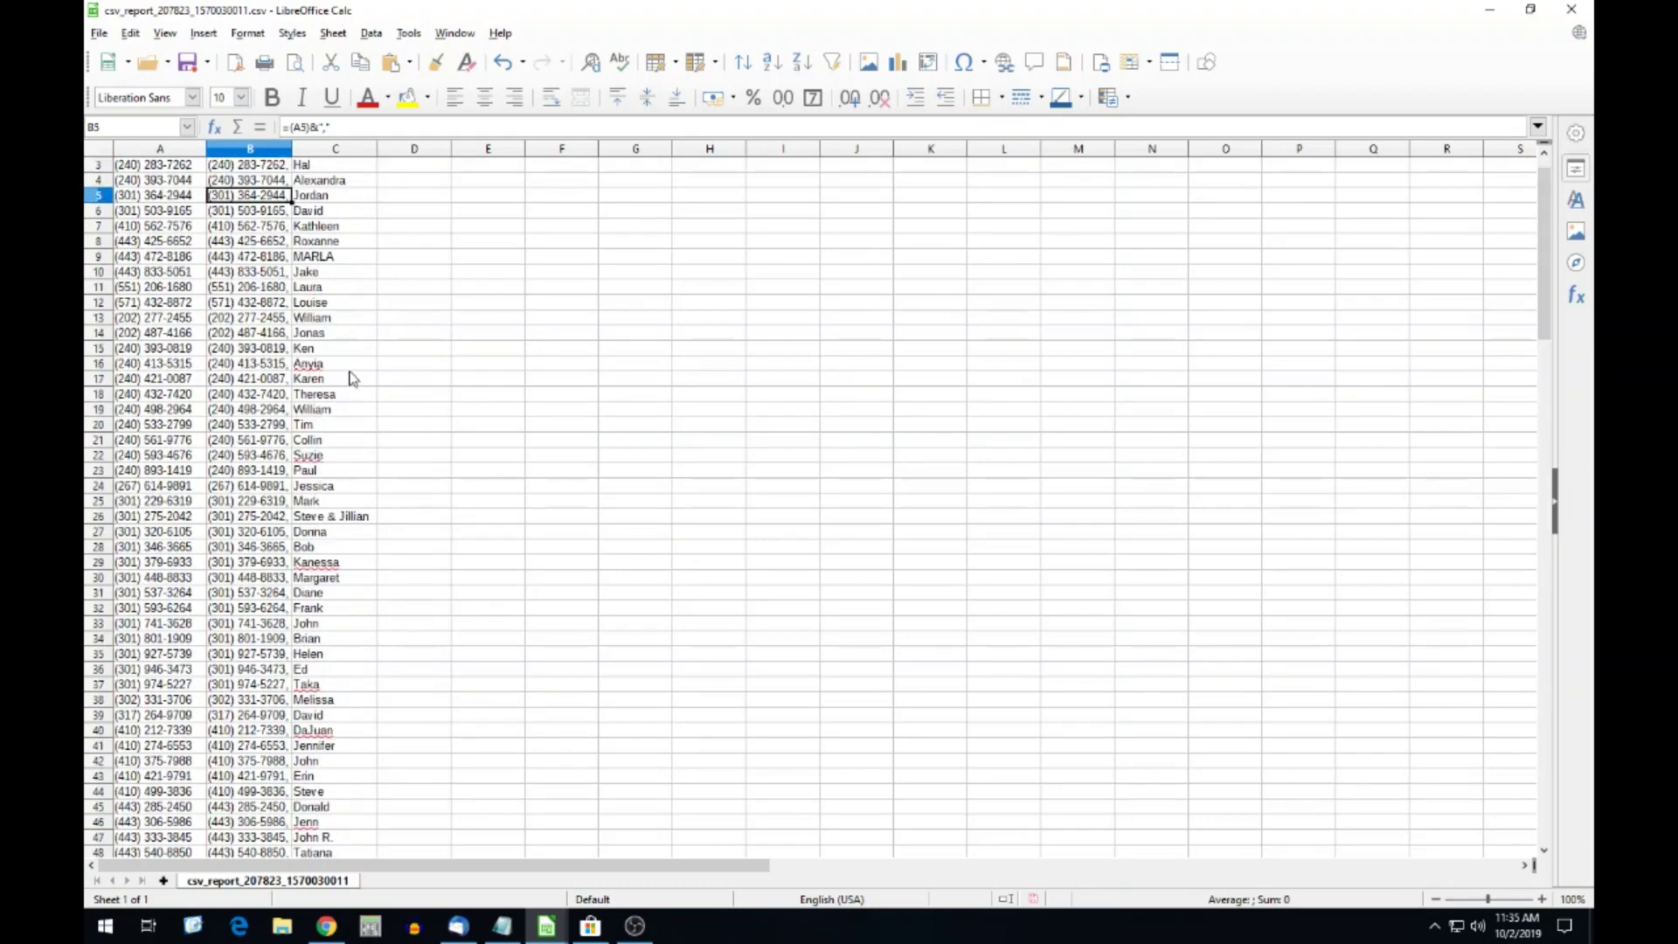
scroll(354, 374, up, 1)
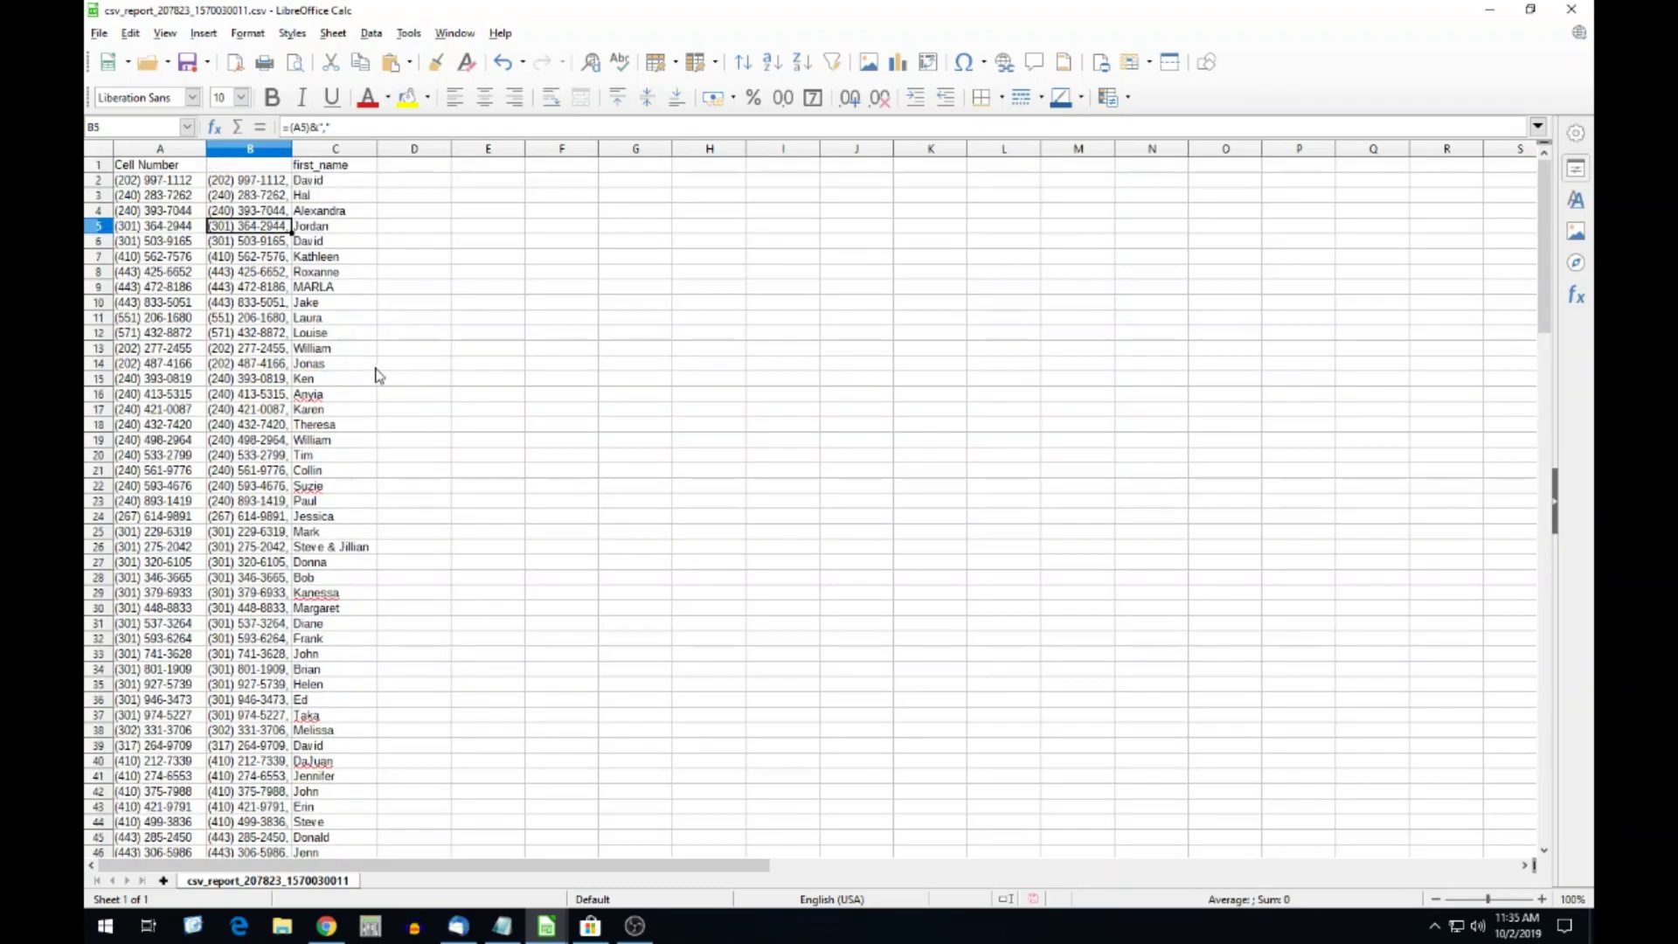
click(269, 180)
scroll(434, 436, down, 10)
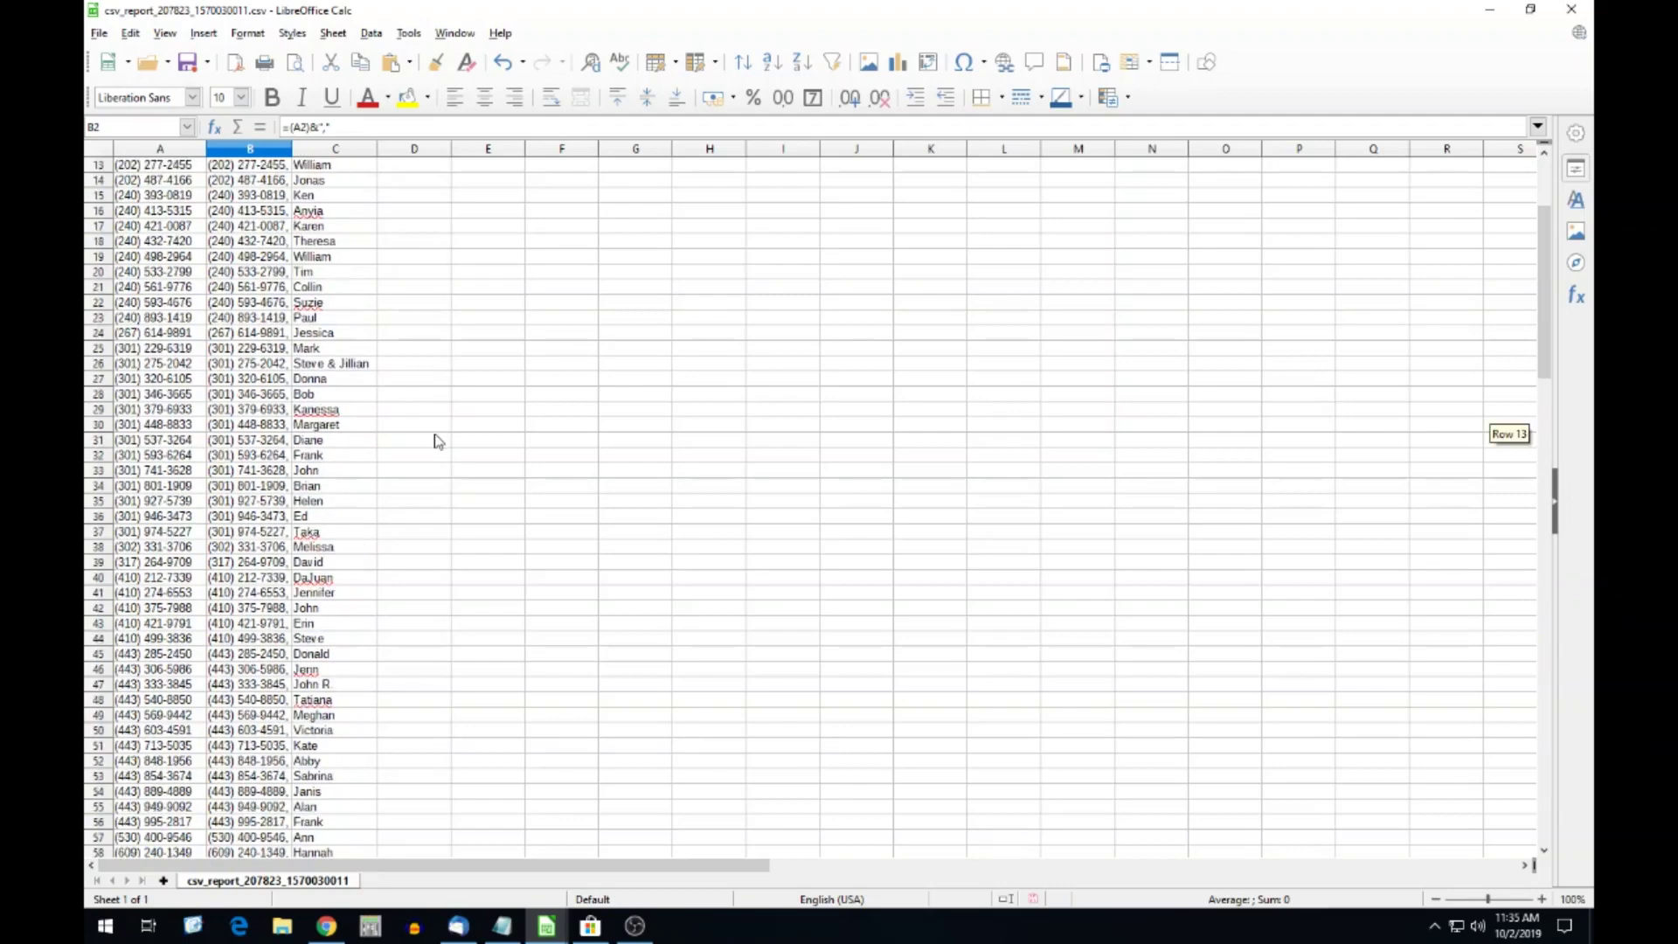
scroll(434, 436, down, 19)
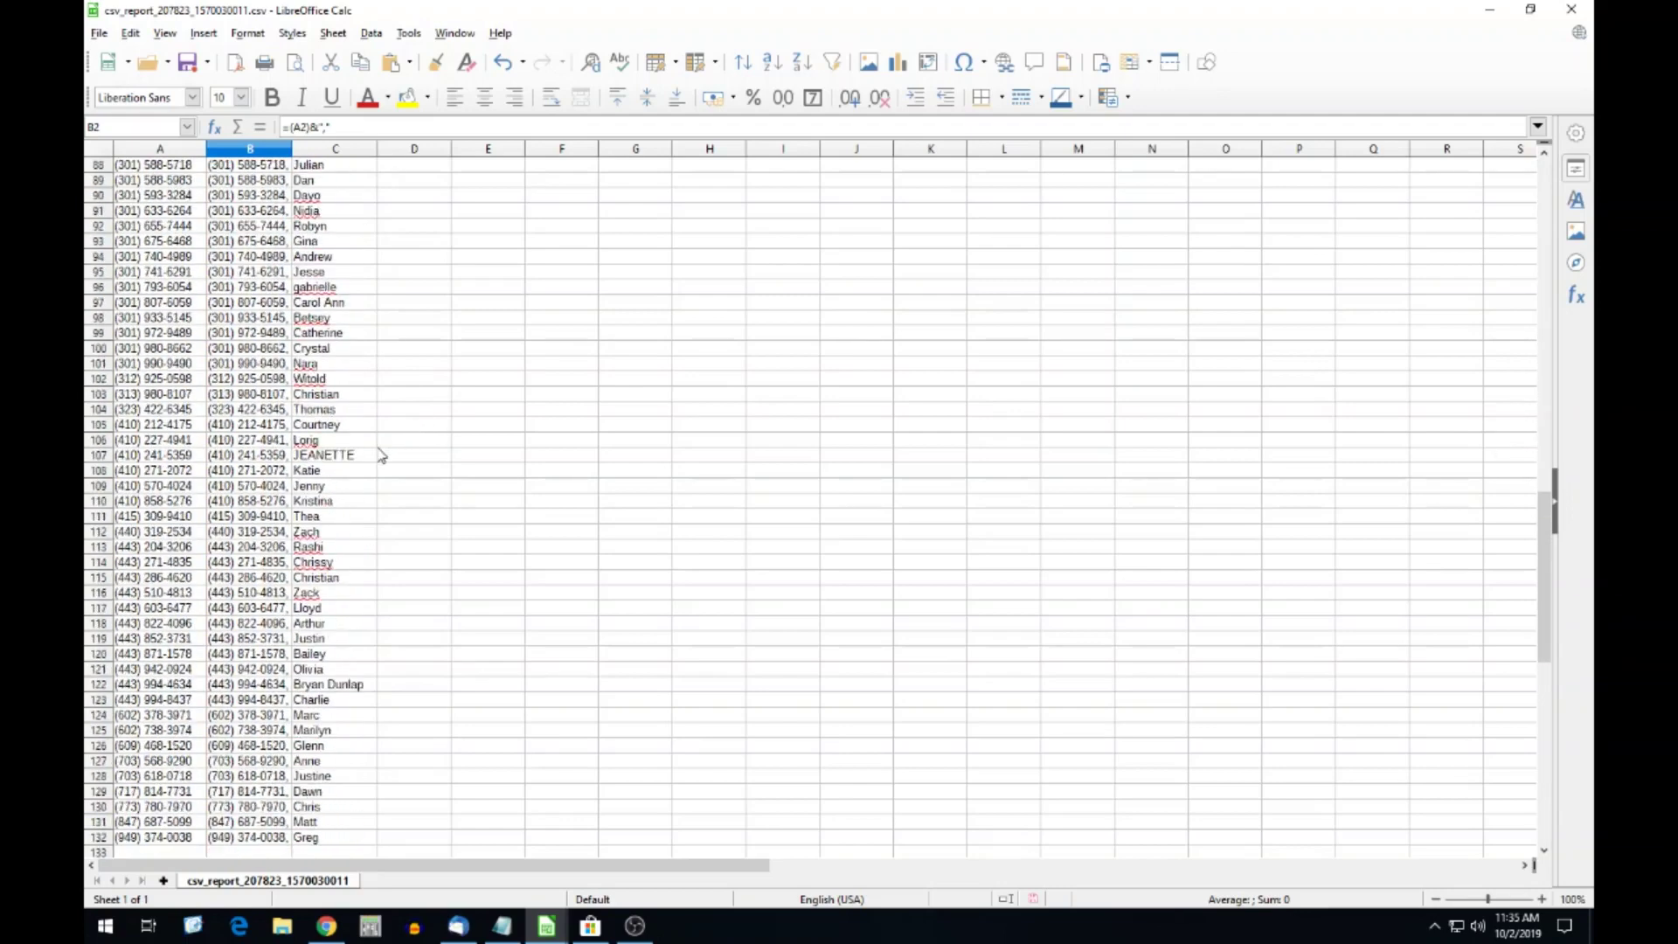
scroll(367, 402, up, 15)
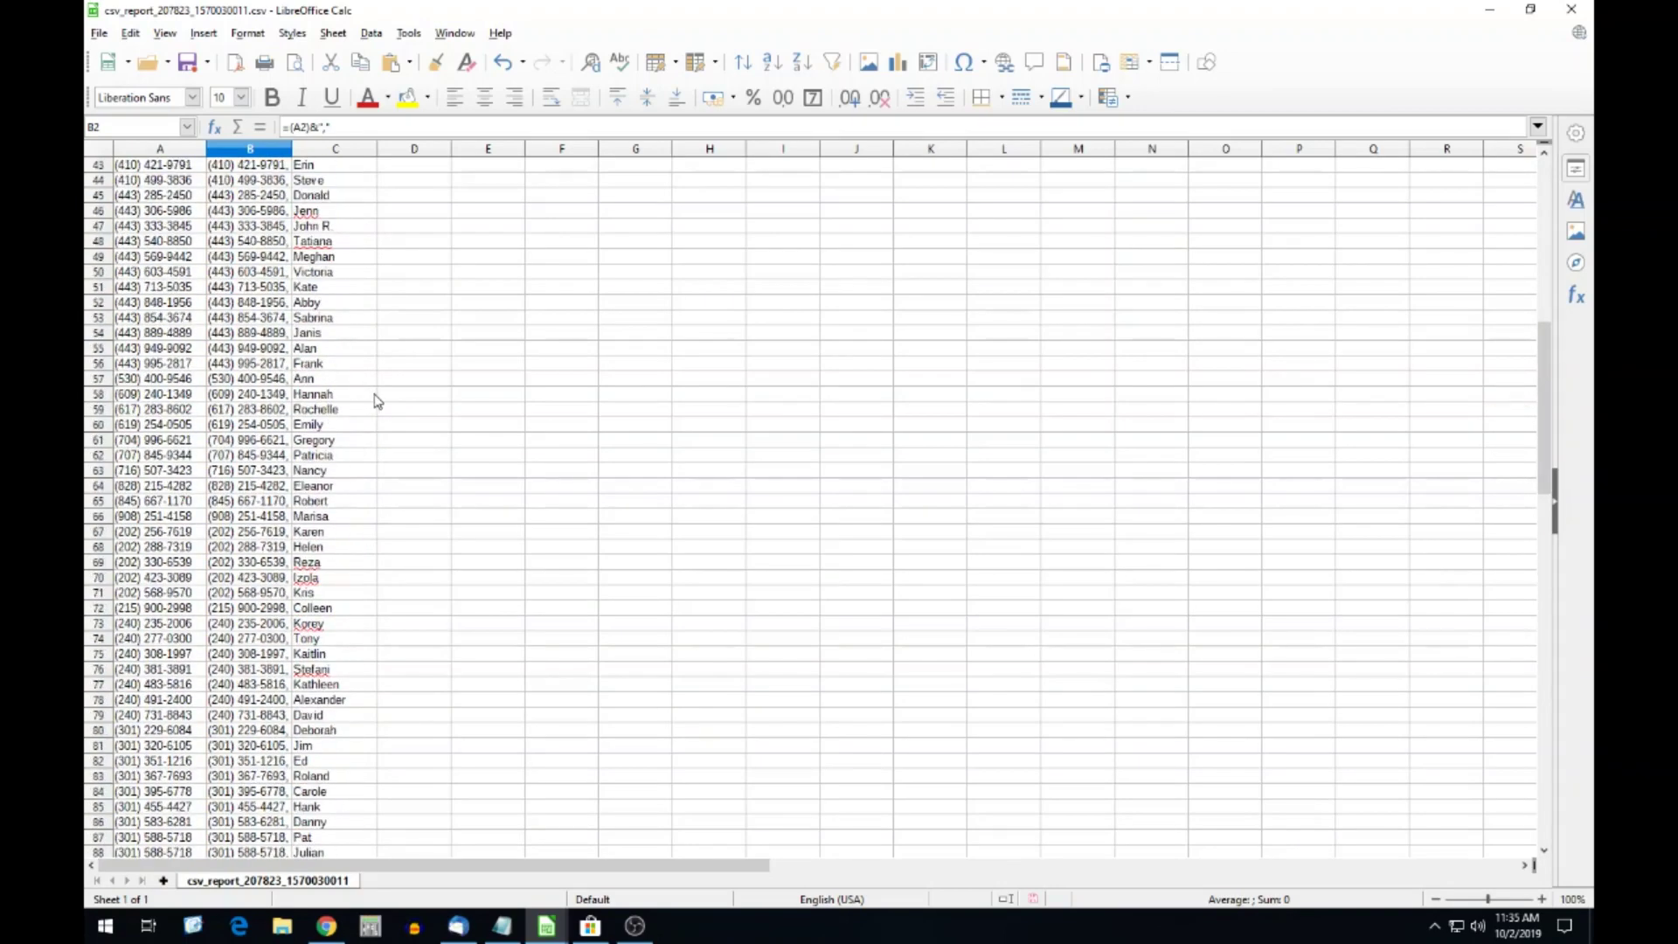
scroll(375, 398, up, 5)
scroll(360, 437, down, 4)
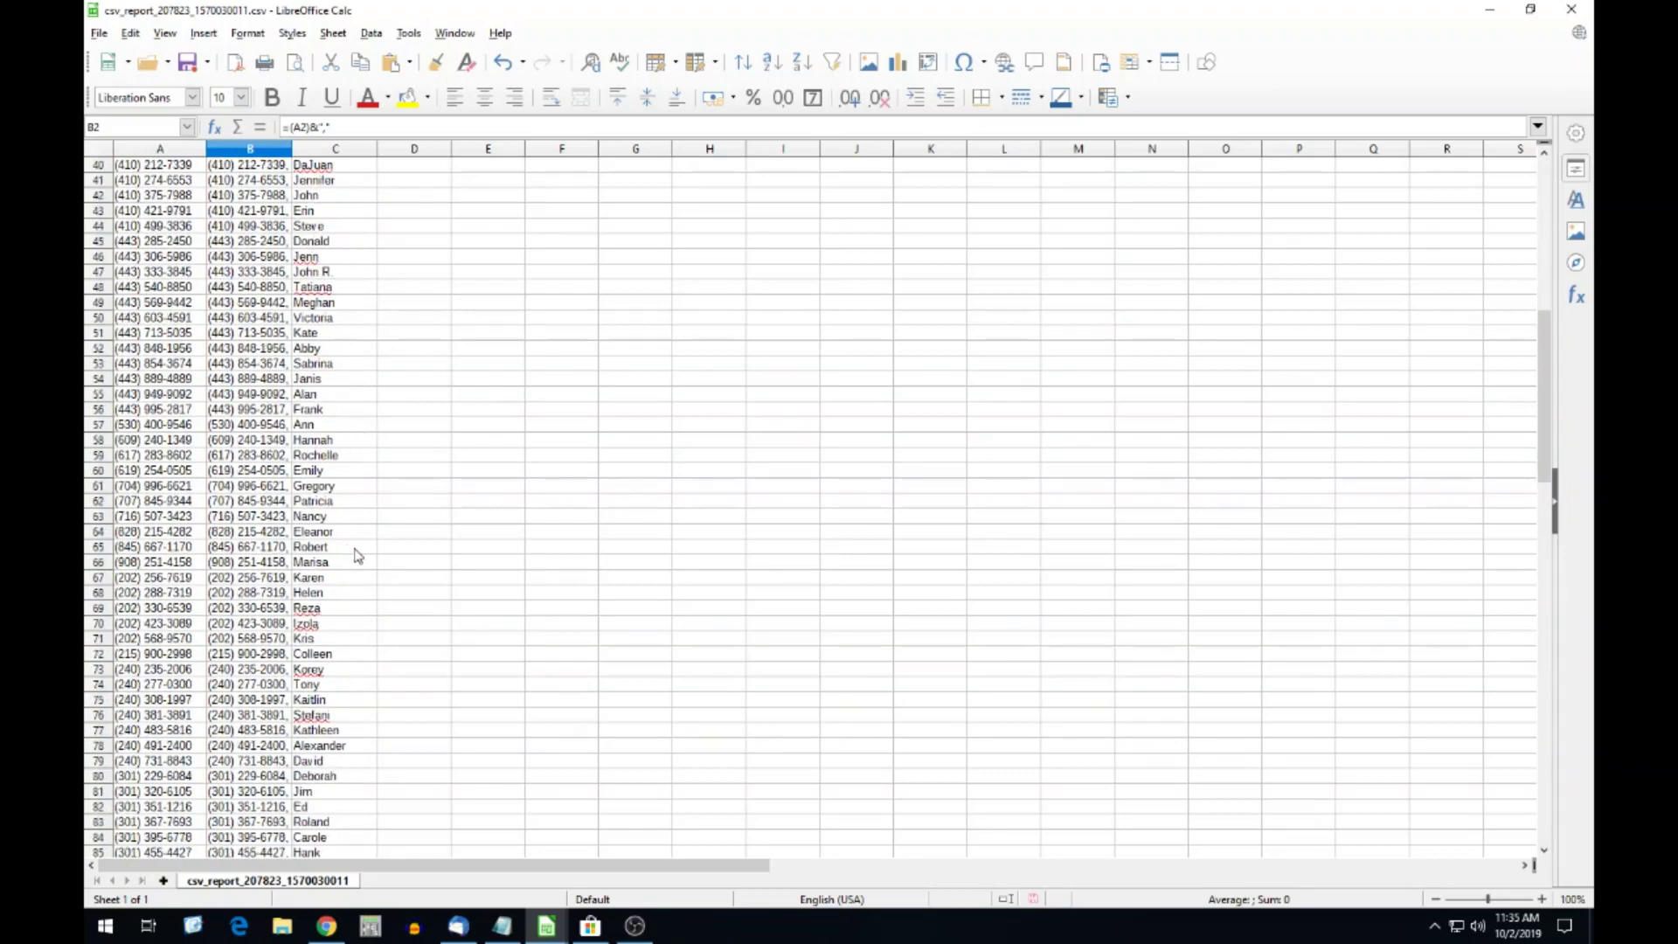
shift+click(360, 555)
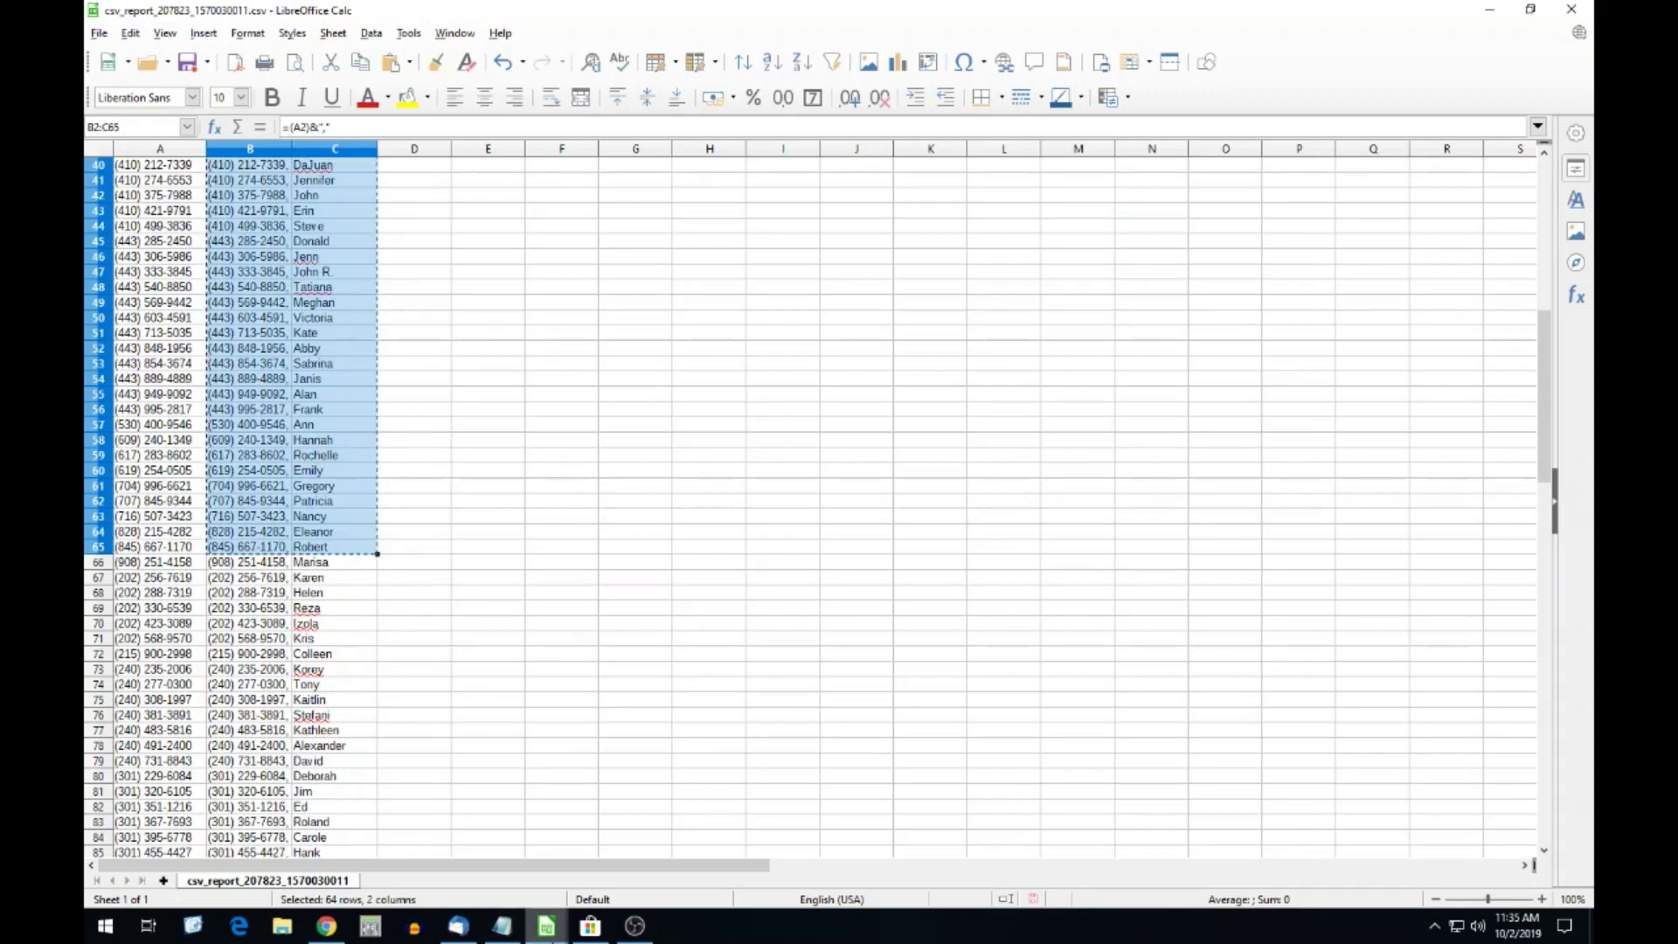
Paste the copied numbers and names into Google Voice Bulk Texter's Numbers, names box.
click(325, 926)
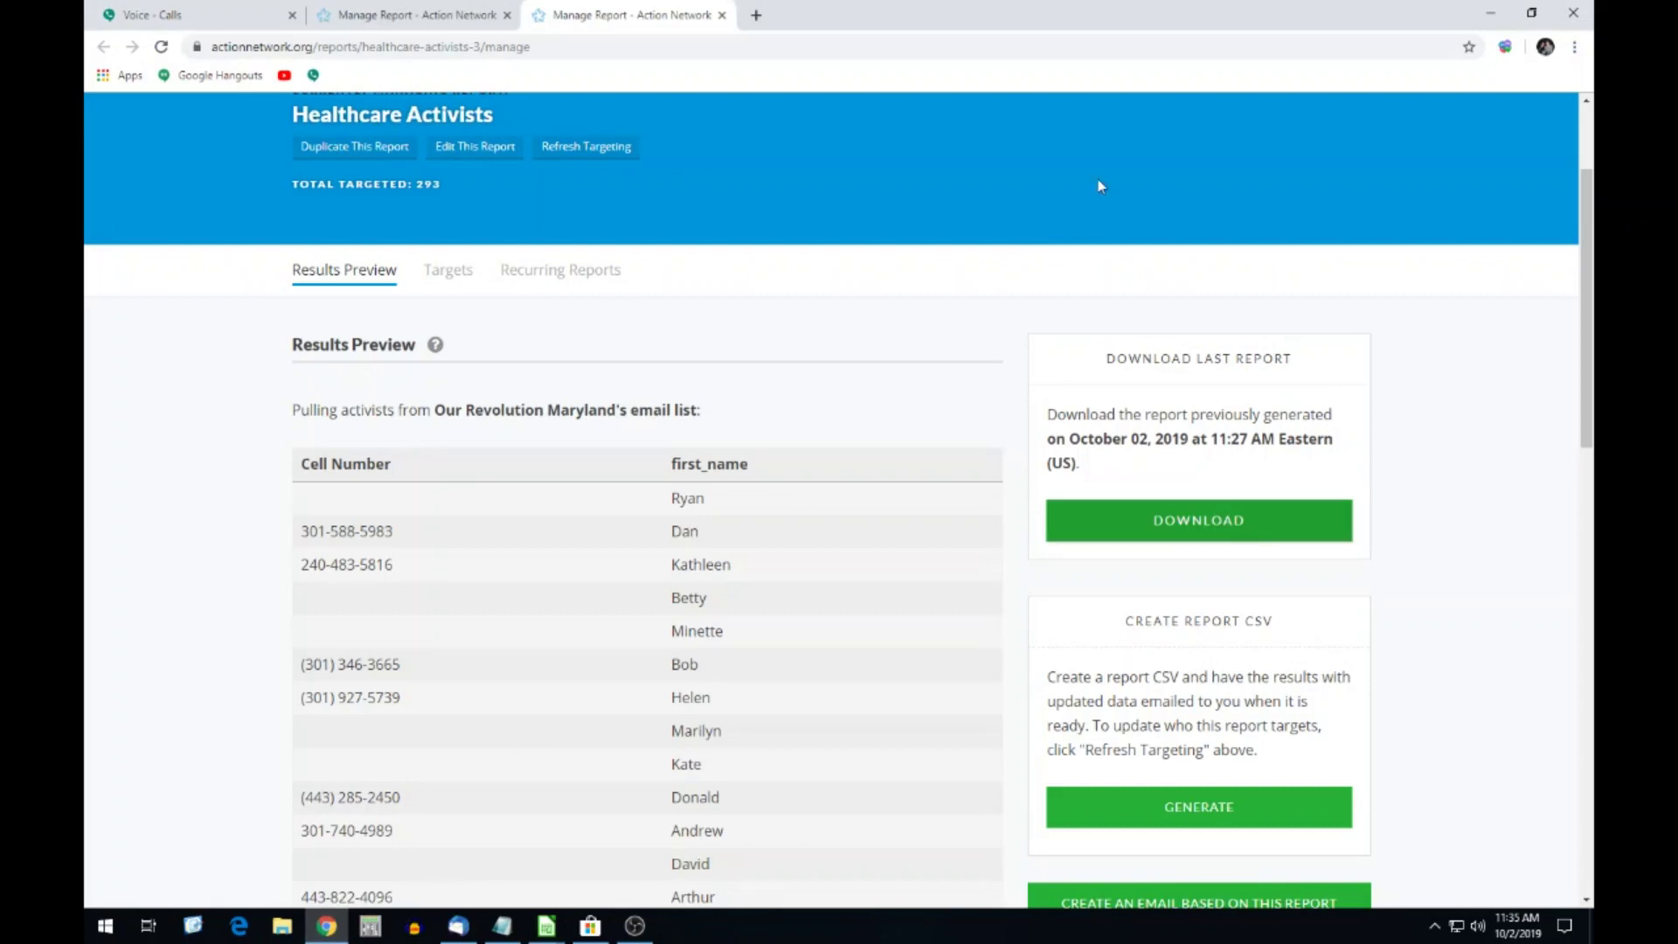
click(172, 14)
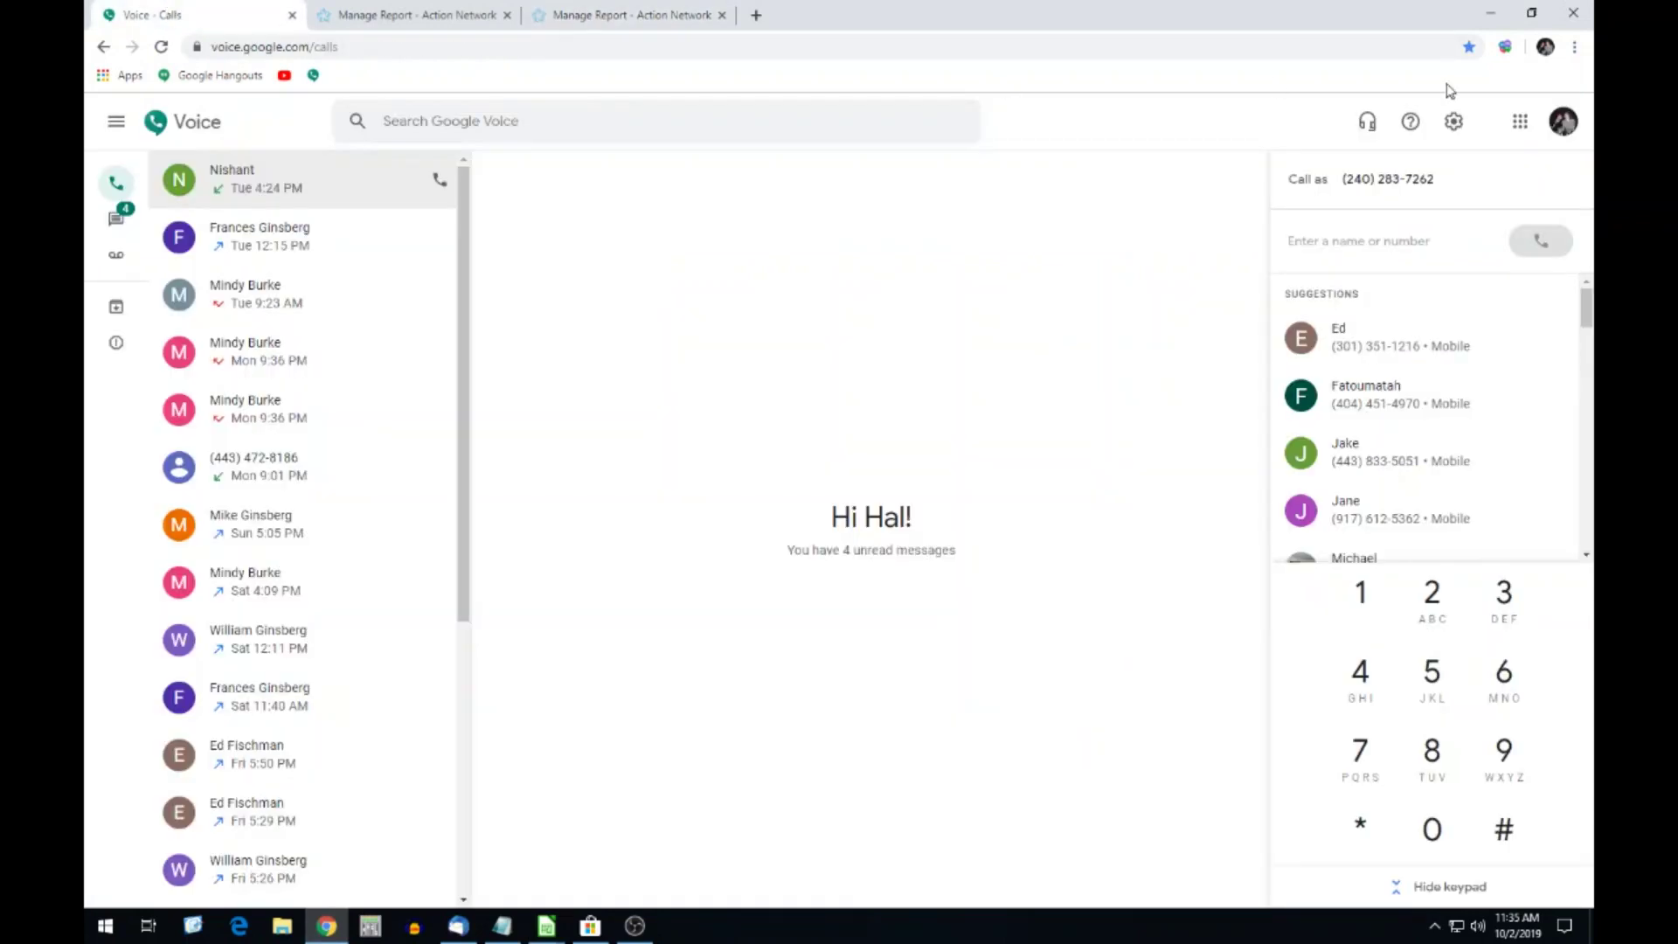
click(1504, 47)
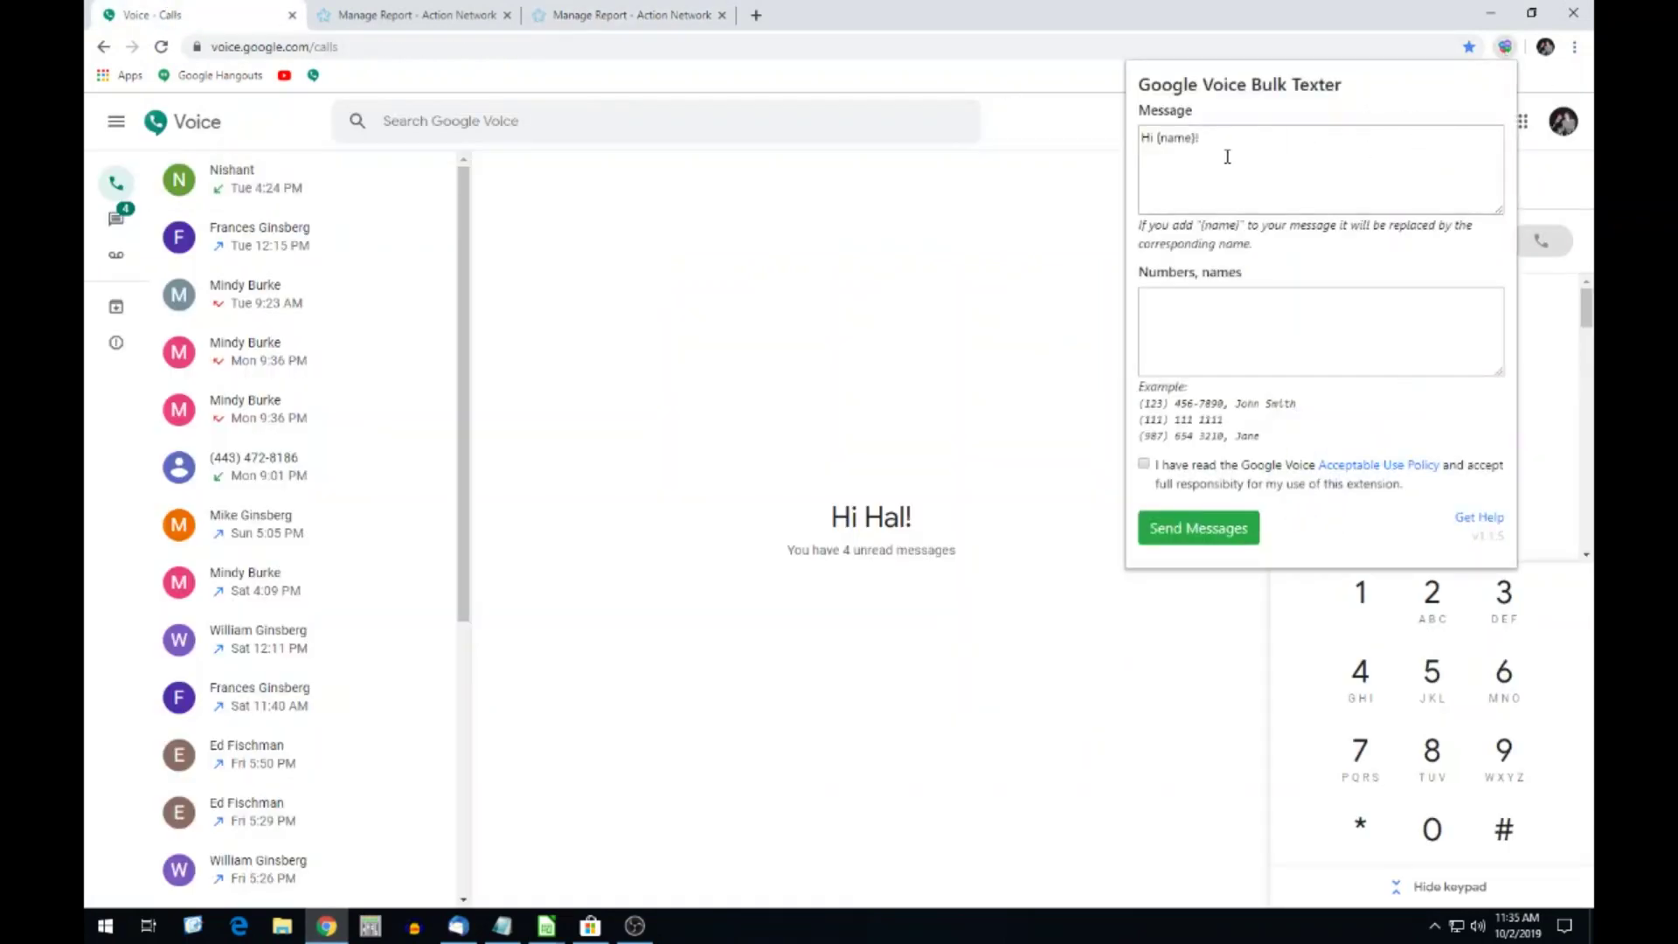
click(1189, 292)
key(ctrl+v)
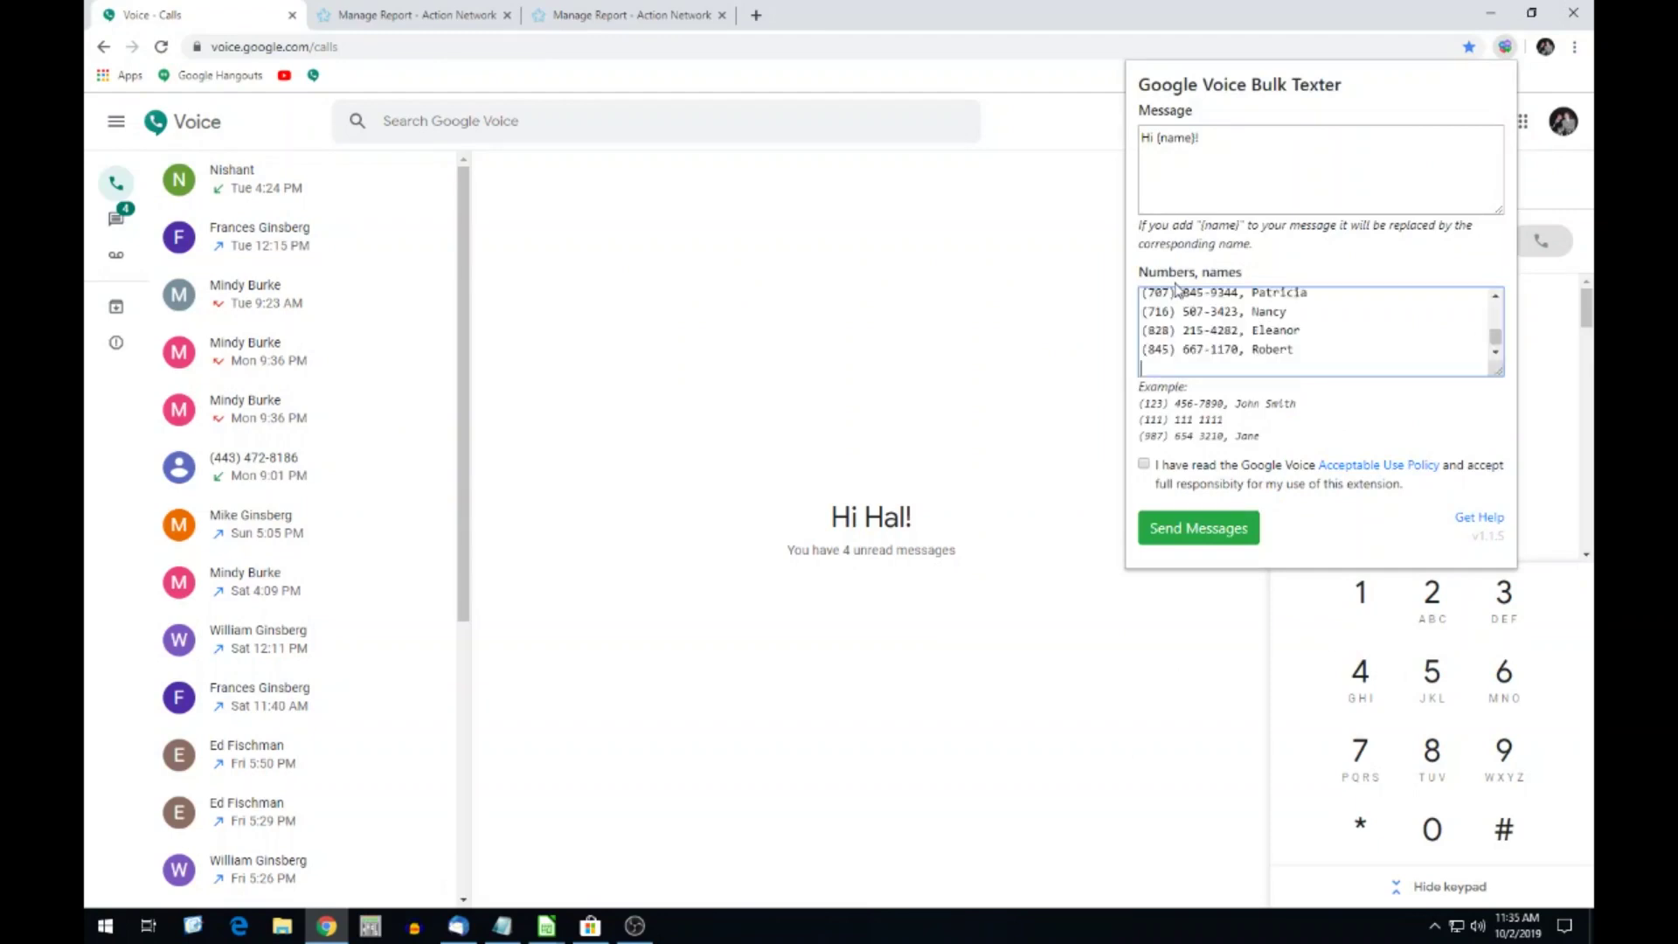
scroll(1233, 333, up, 5)
Draft the healthcare event message after 'Hi (name)!', asking recipients to reply 'opt out'.
click(1217, 138)
text(We)
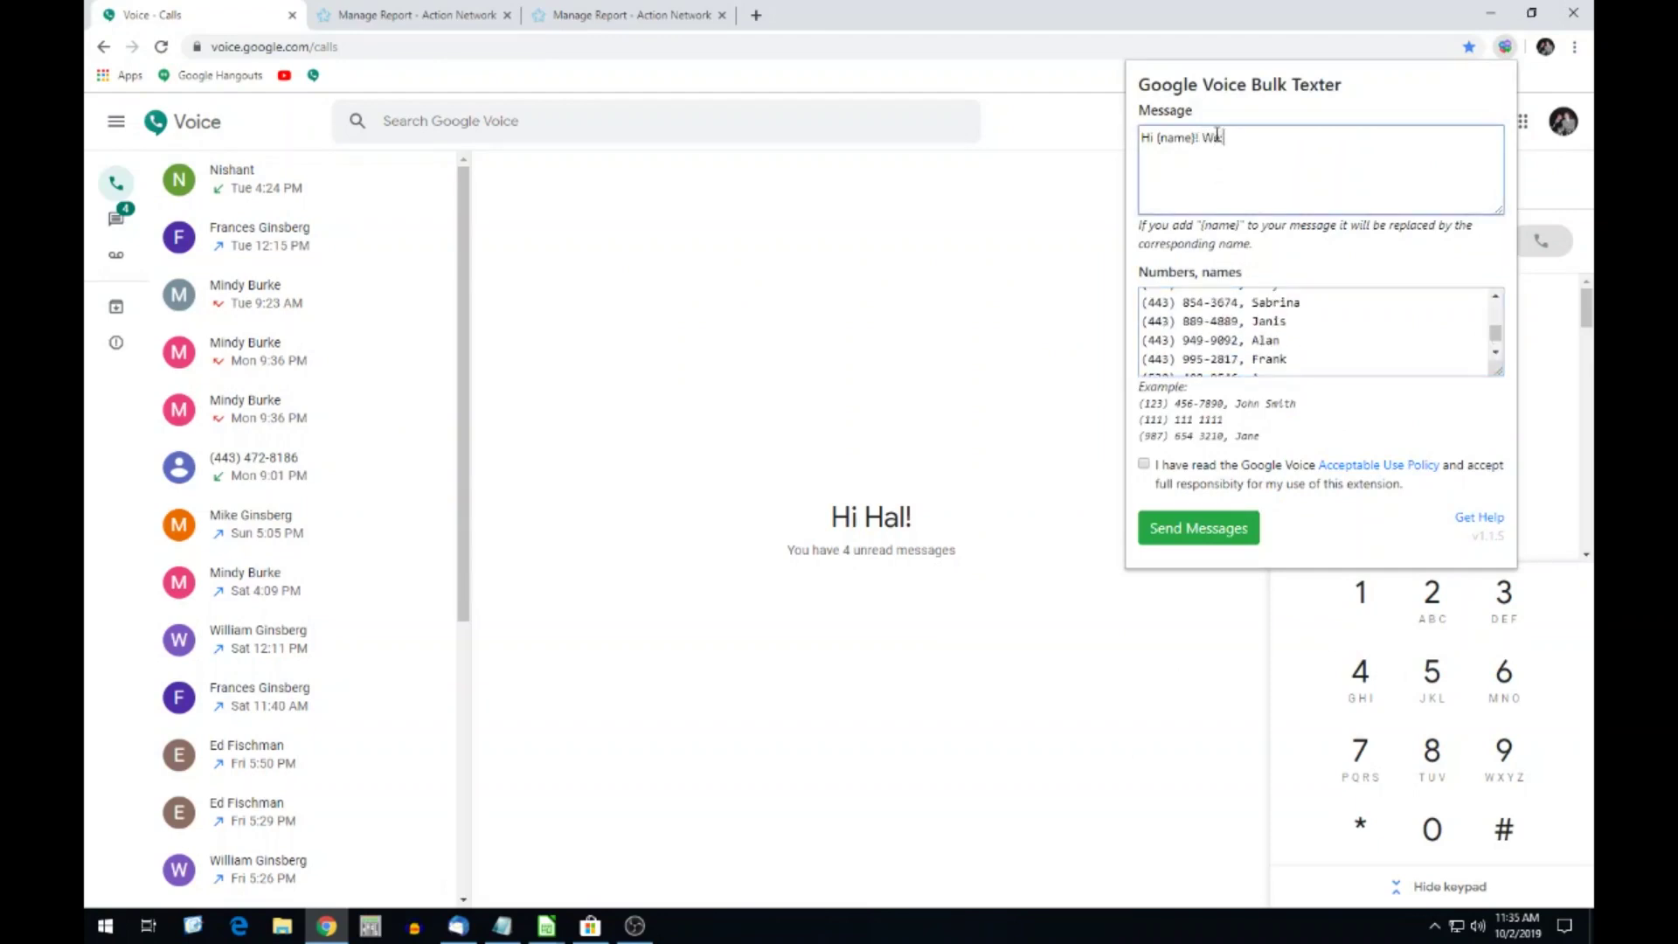
text('ve got a great healthcare event coming up)
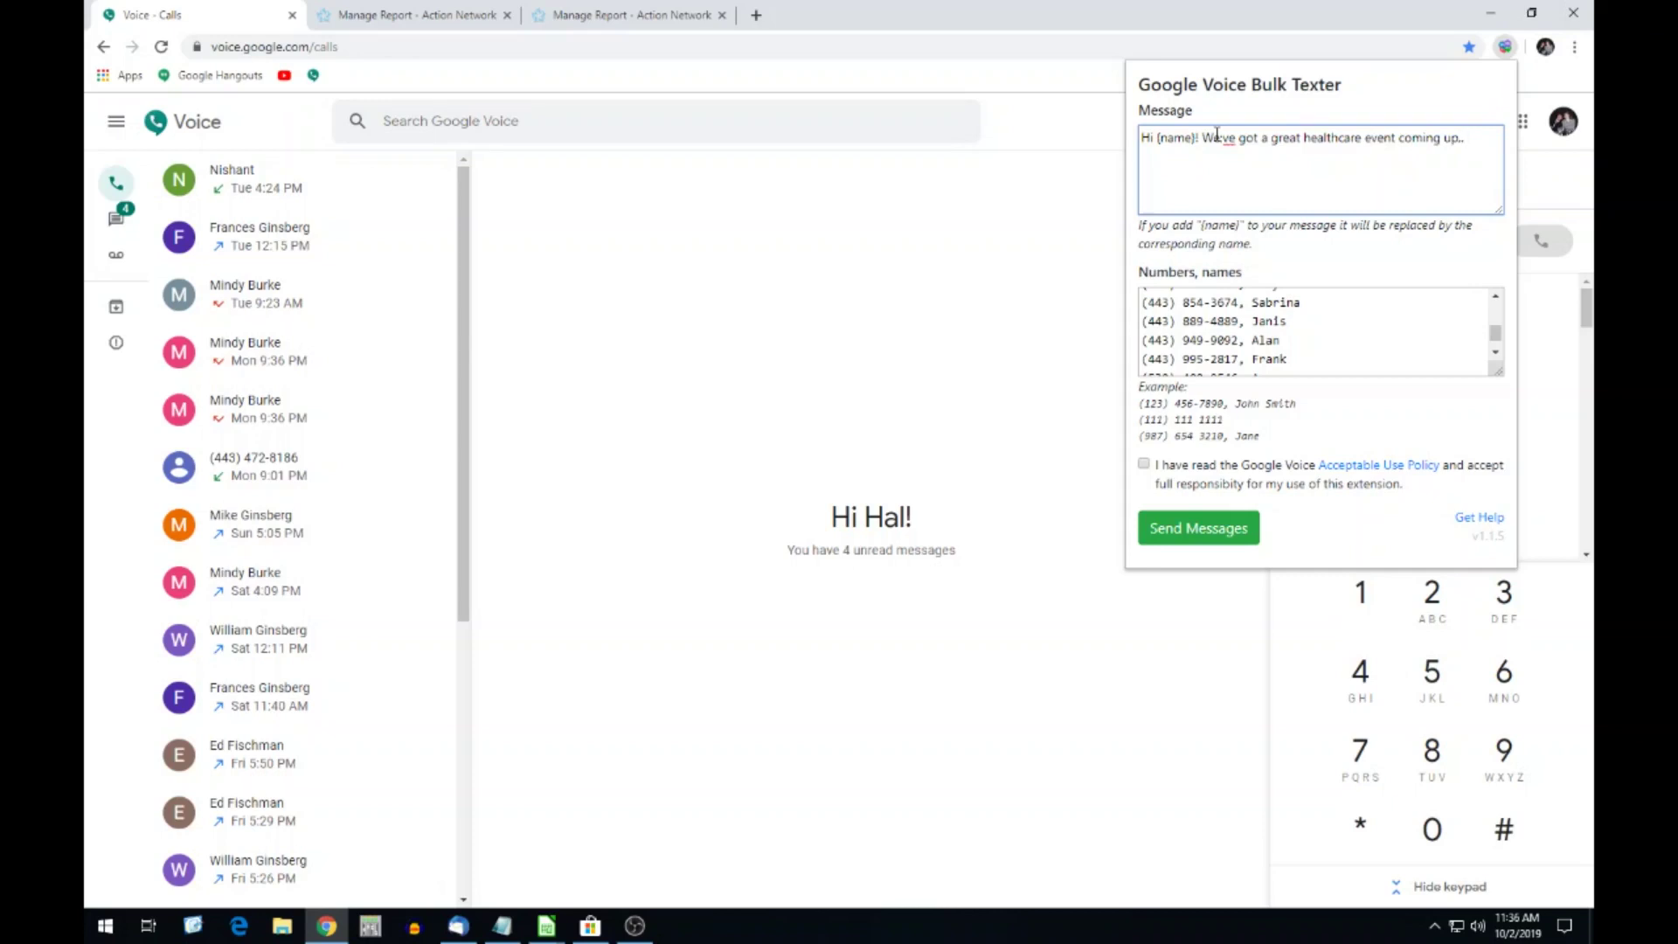
text(. Hope to see you there. If you aren inte)
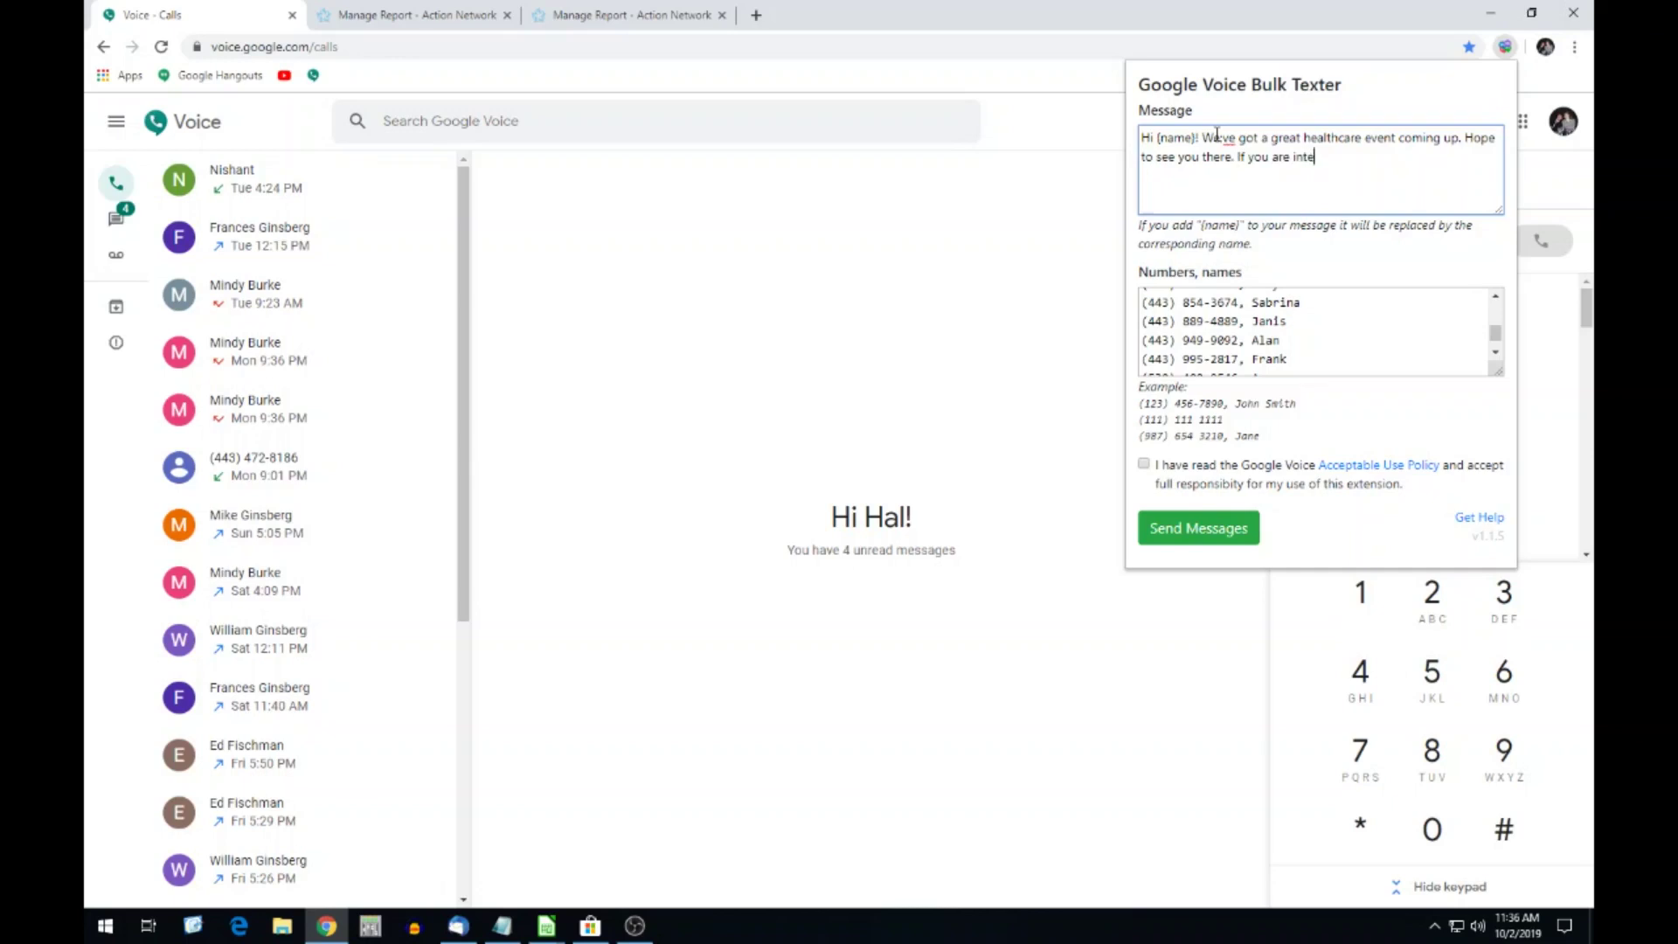
text(rested in further texts, please reply "opt out.)
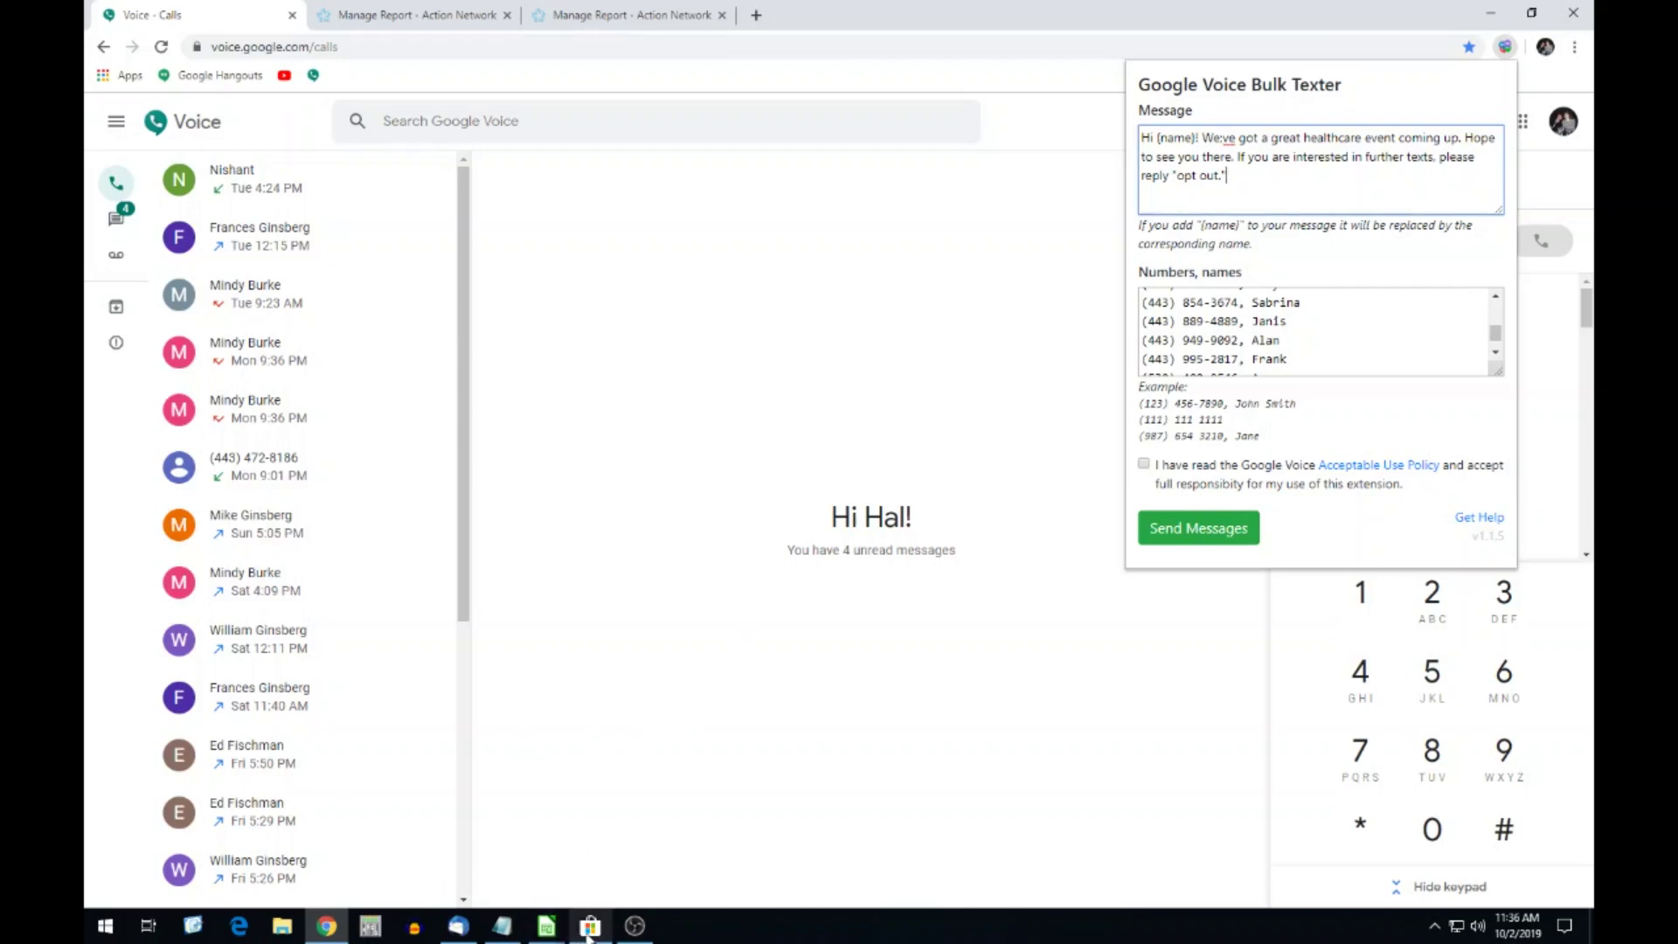
click(634, 925)
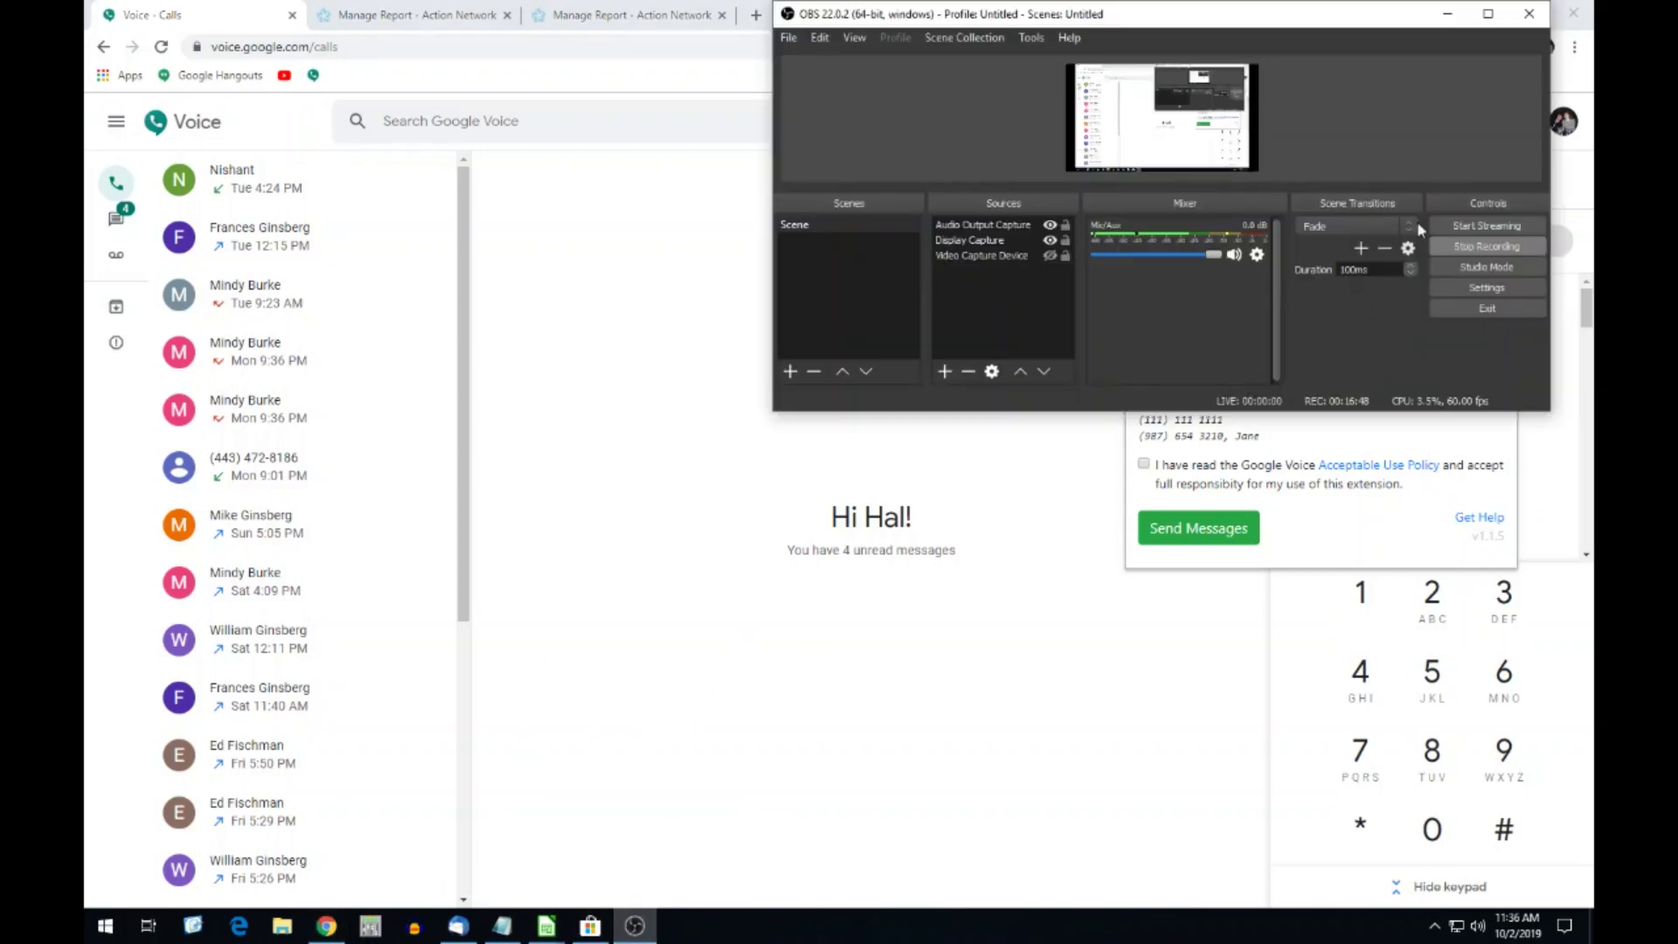